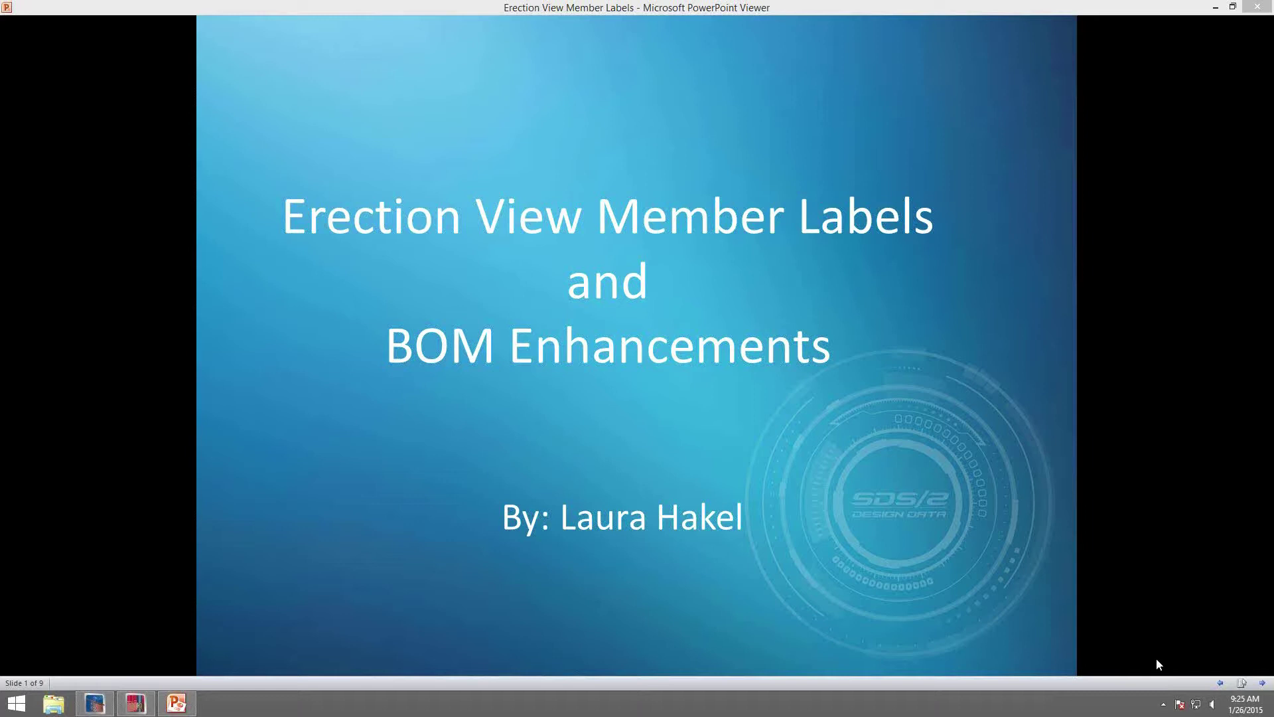
Switch to the PowerPoint presentation and advance to the slide about the member label configuration option.
{"action": "left_click", "coordinate": [137, 702]}
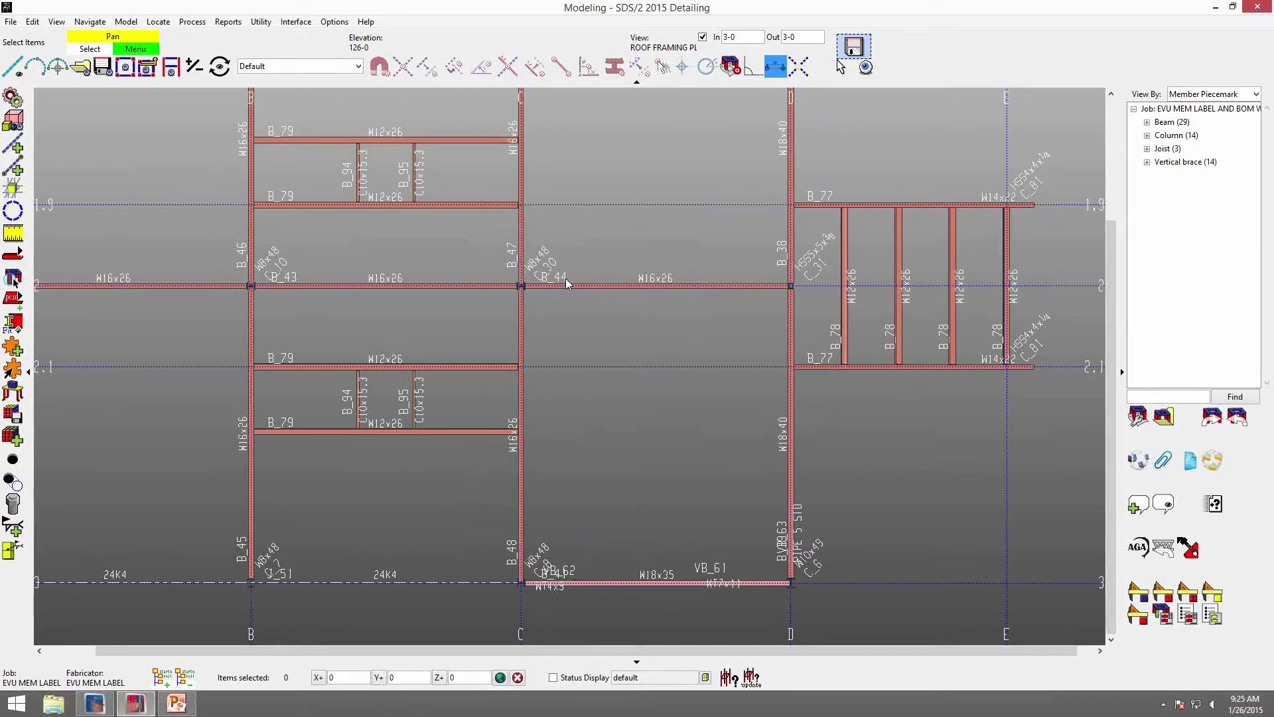
{"action": "left_click", "coordinate": [171, 705]}
{"action": "left_click", "coordinate": [444, 591]}
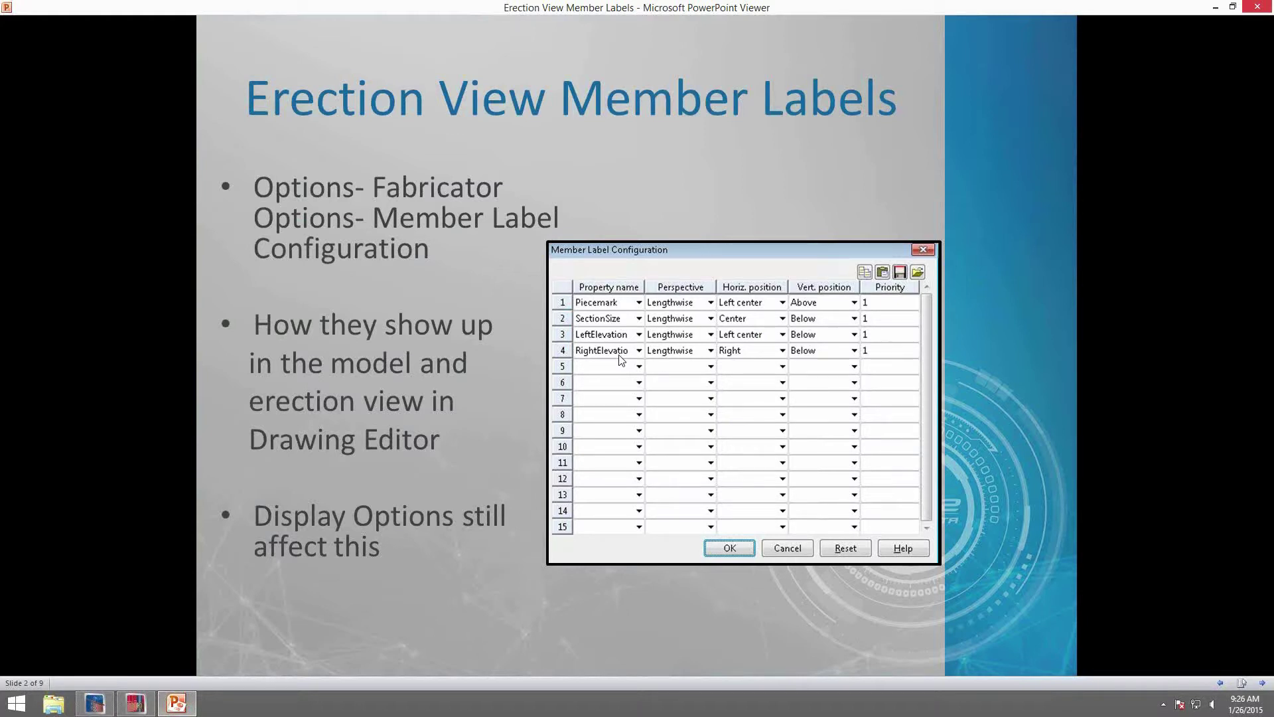
Switch to the SDS/2 model and open the fabricator's Member Label Configuration.
{"action": "left_click", "coordinate": [145, 709]}
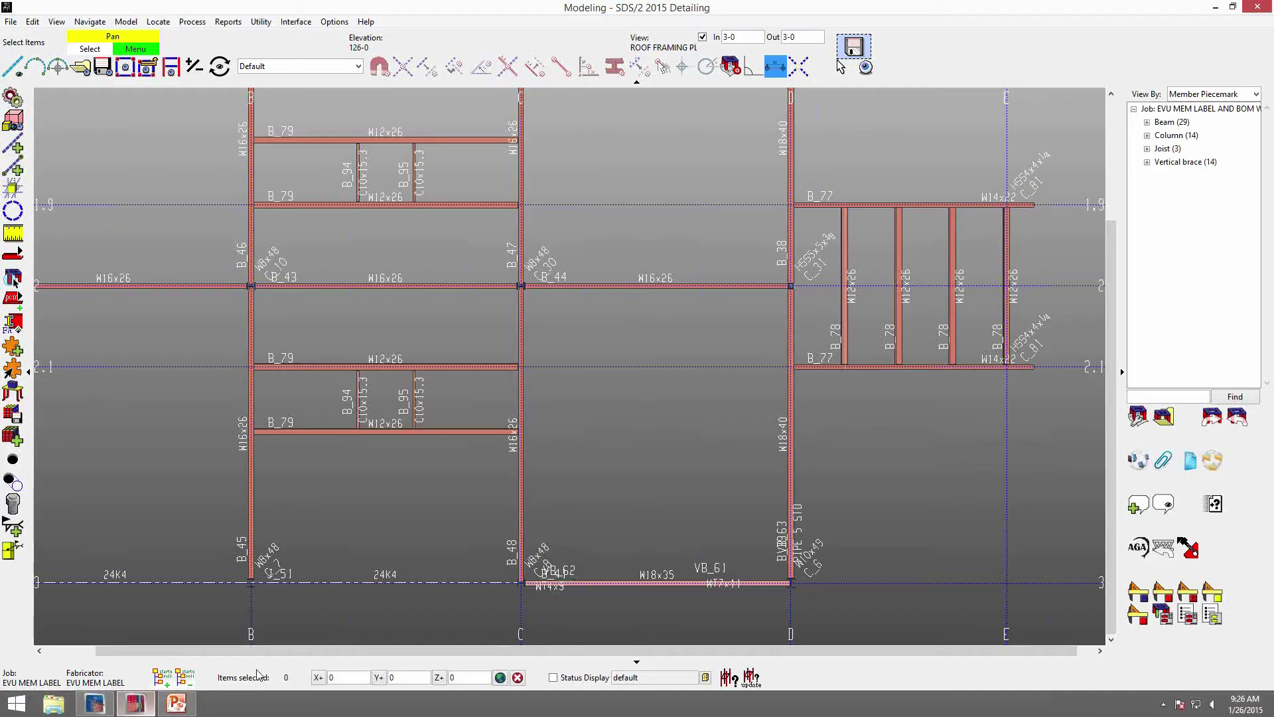
{"action": "left_click", "coordinate": [332, 22]}
{"action": "mouse_move", "coordinate": [351, 61]}
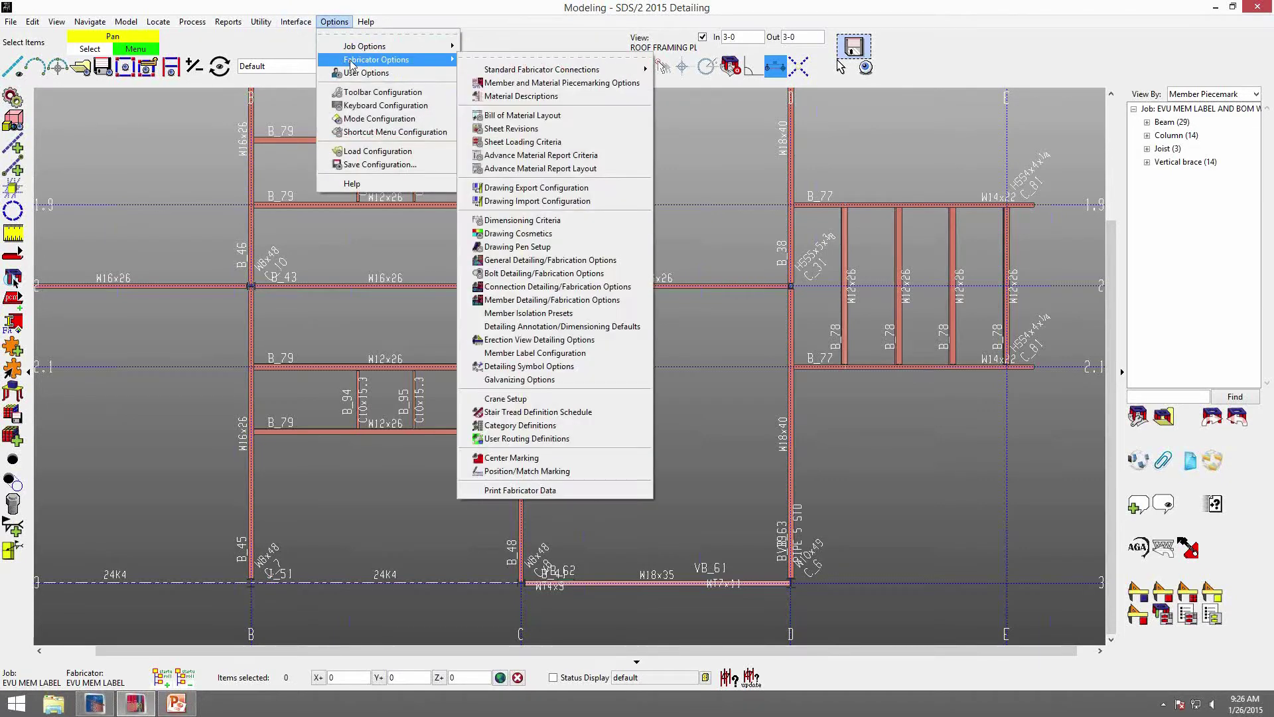
{"action": "left_click", "coordinate": [535, 352]}
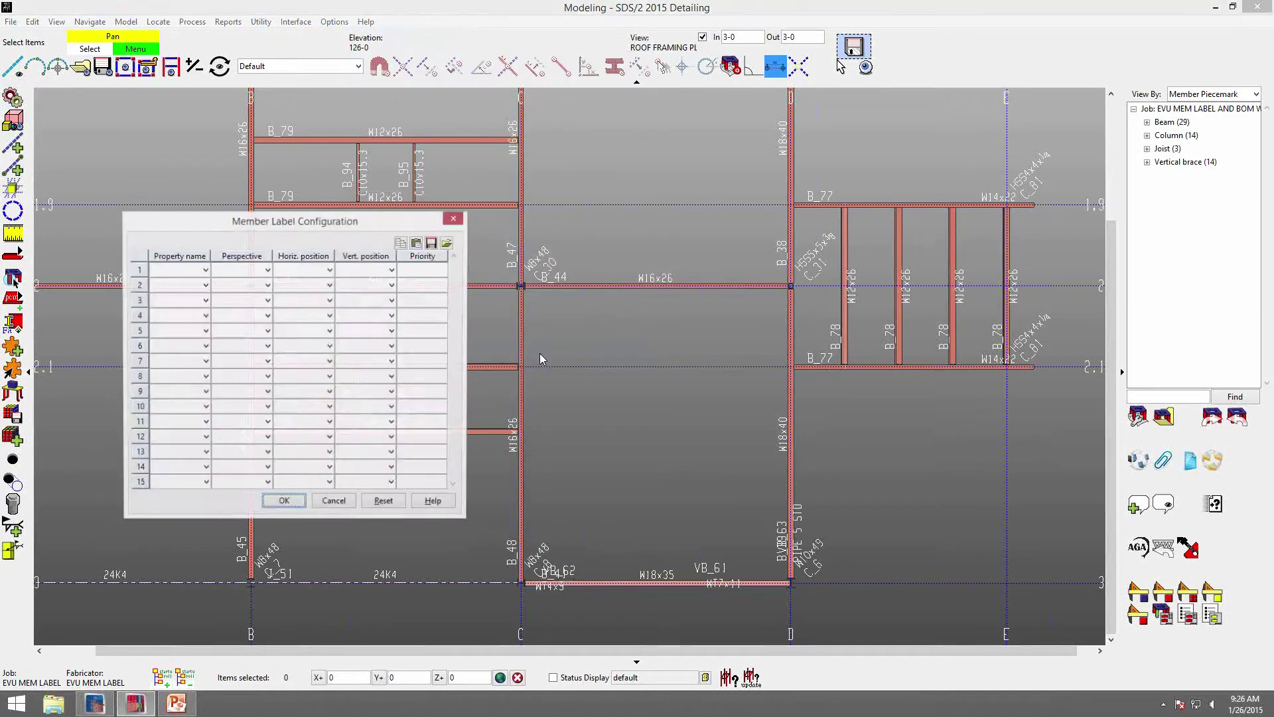
Configure label row 1 as SectionSize with Lengthwise perspective, Center horizontal position and Below vertical position.
{"action": "left_click", "coordinate": [205, 270]}
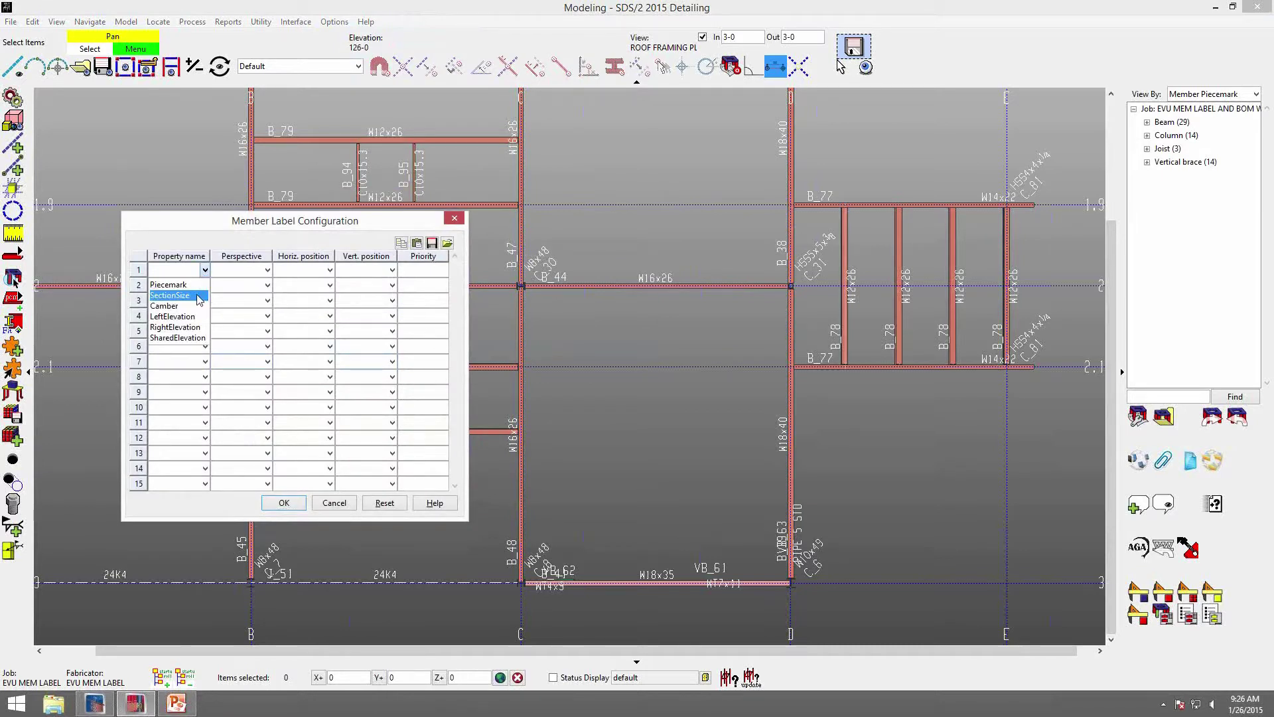
{"action": "left_click", "coordinate": [198, 296]}
{"action": "left_click", "coordinate": [266, 270]}
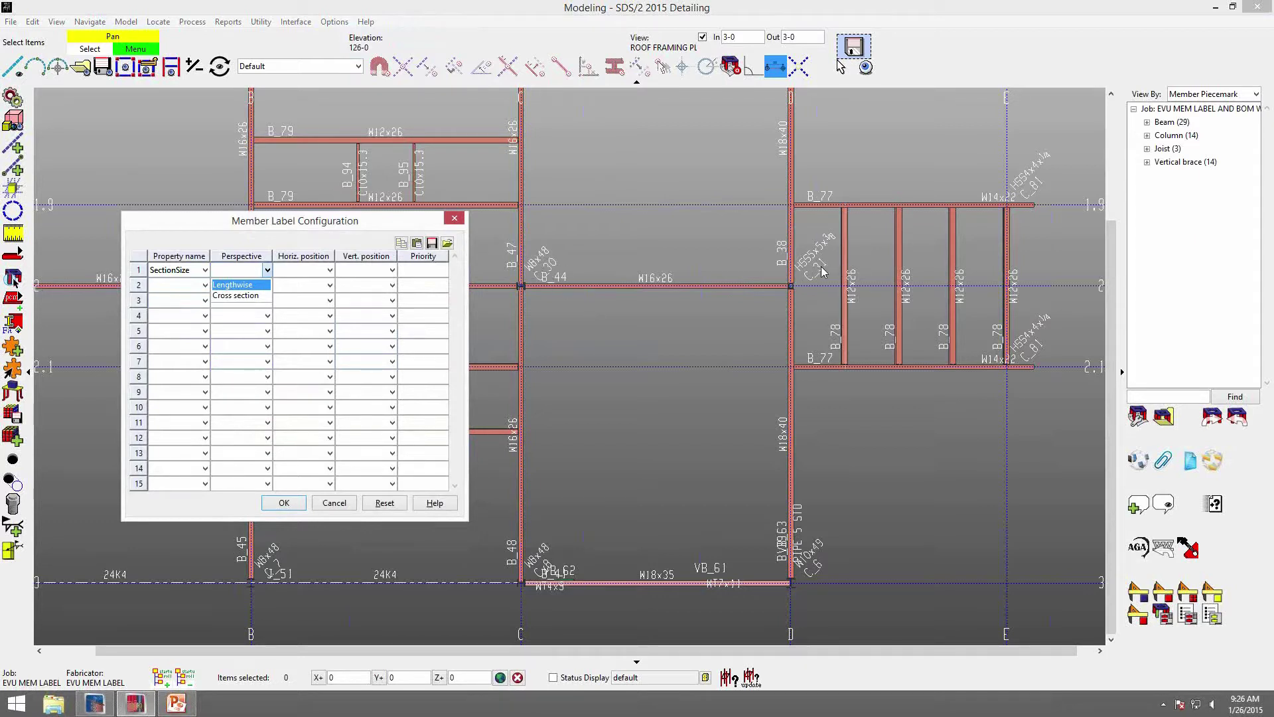
{"action": "left_click", "coordinate": [226, 286]}
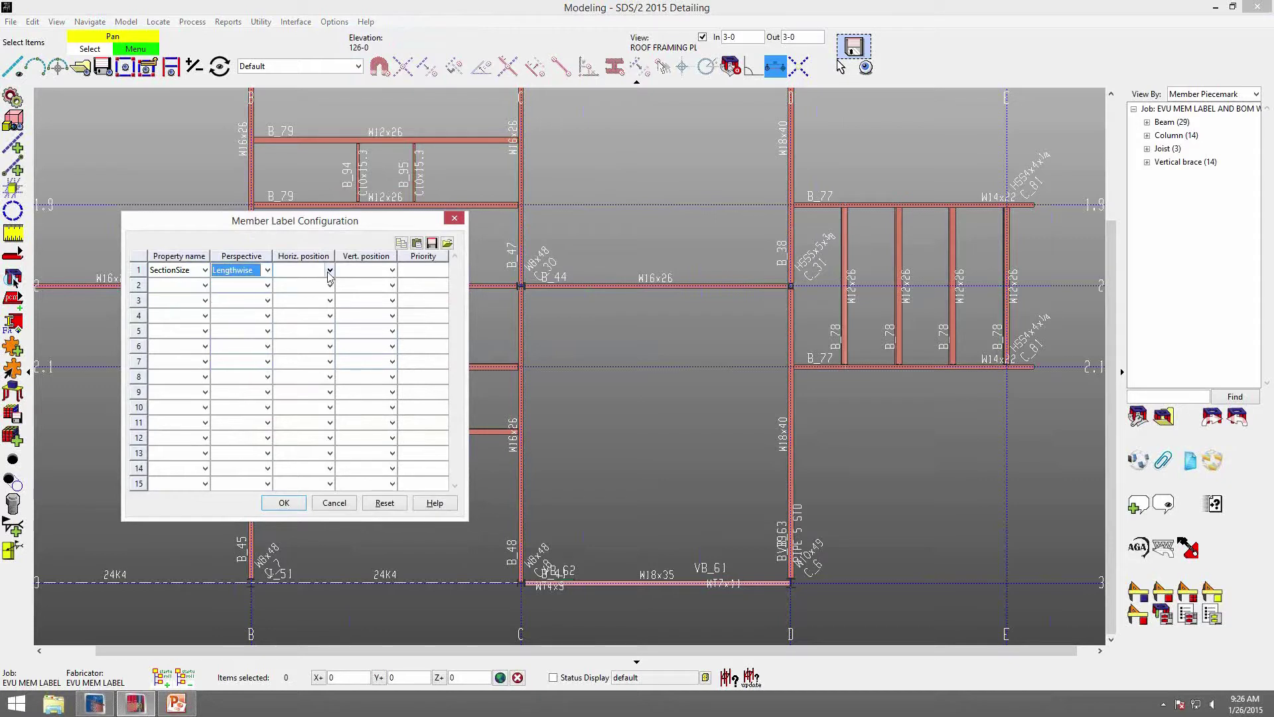
{"action": "left_click", "coordinate": [329, 272]}
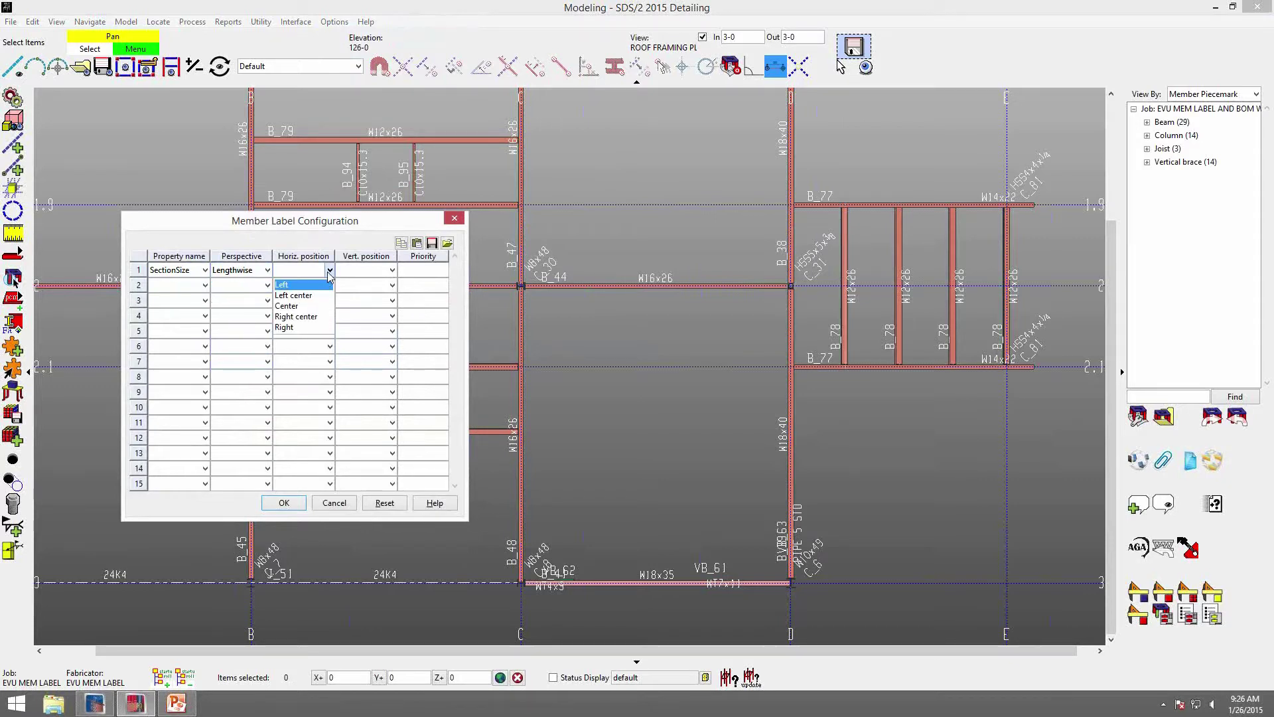
{"action": "left_click", "coordinate": [316, 308]}
{"action": "left_click", "coordinate": [392, 270]}
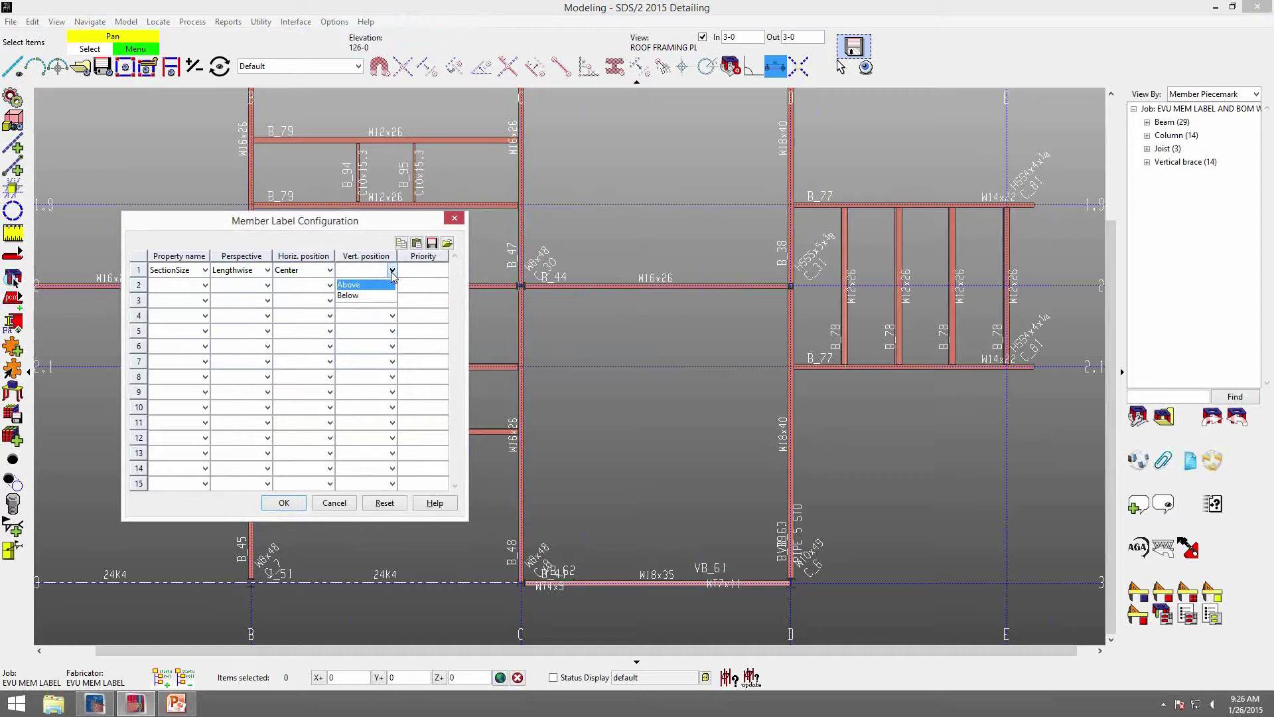
{"action": "left_click", "coordinate": [382, 296]}
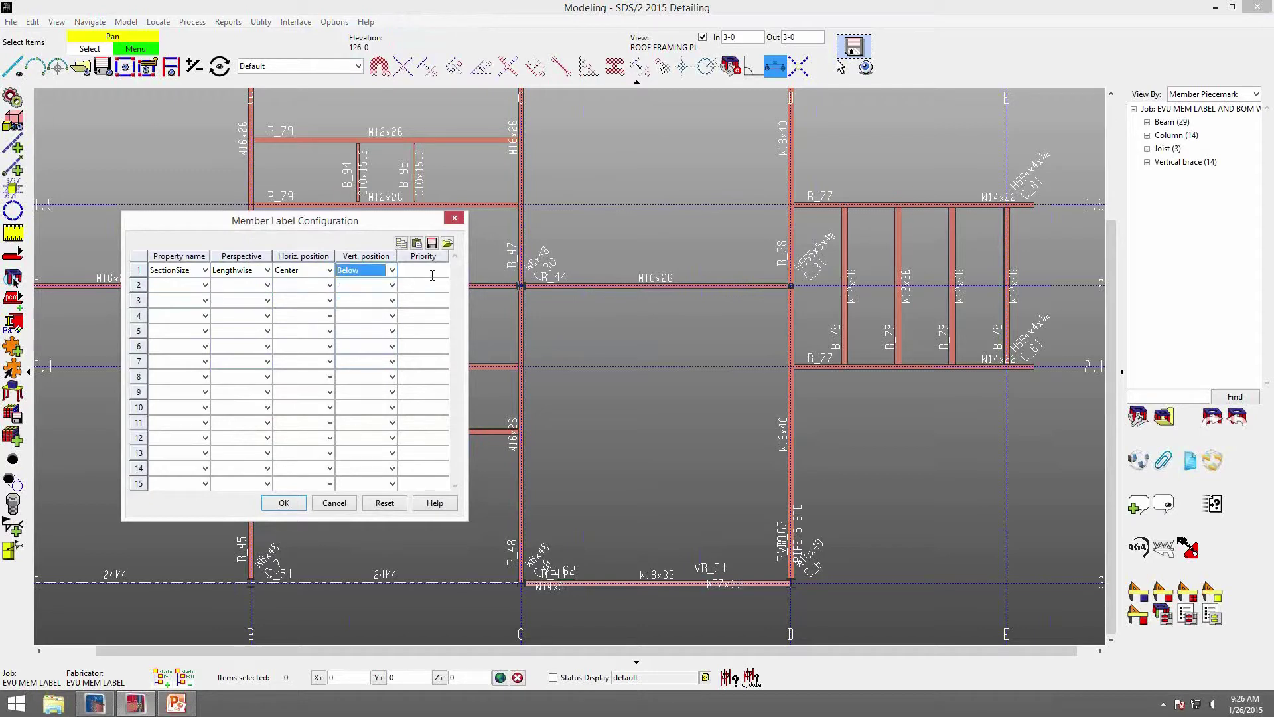
Configure label row 2 as Piecemark with Lengthwise perspective, Left center horizontal position and Above vertical position.
{"action": "left_click", "coordinate": [205, 285]}
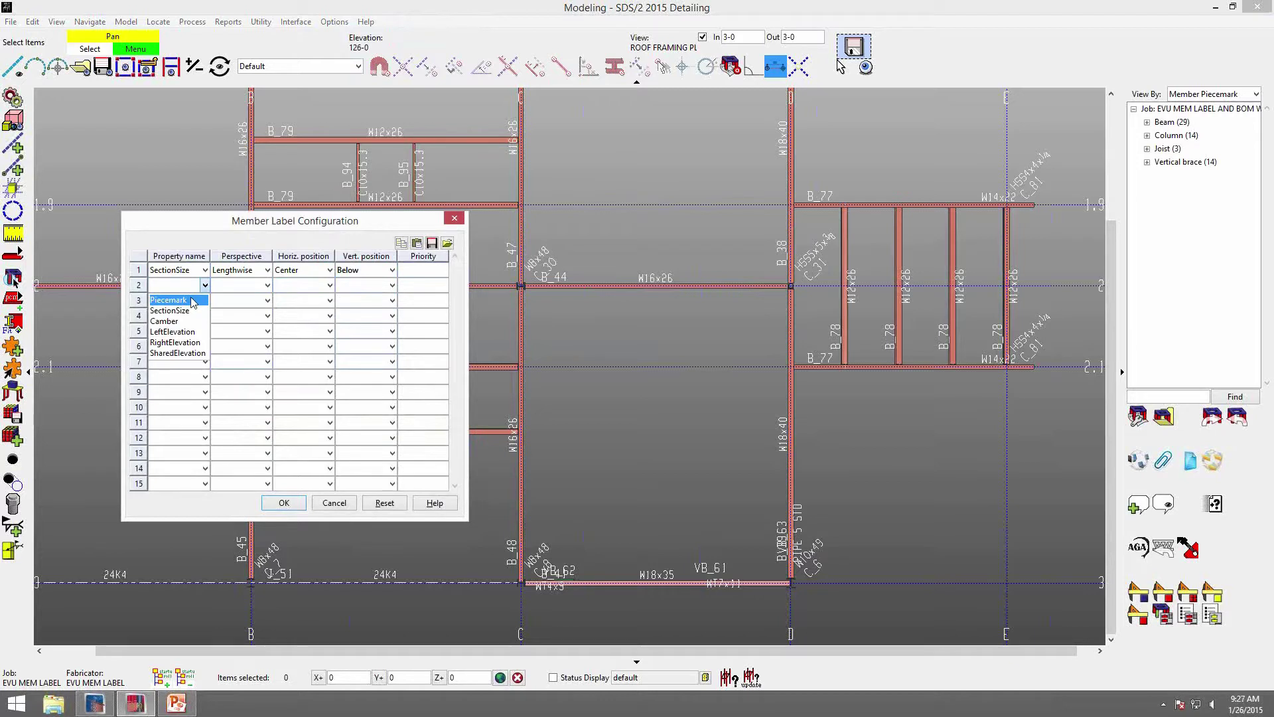
{"action": "left_click", "coordinate": [192, 301]}
{"action": "left_click", "coordinate": [268, 285]}
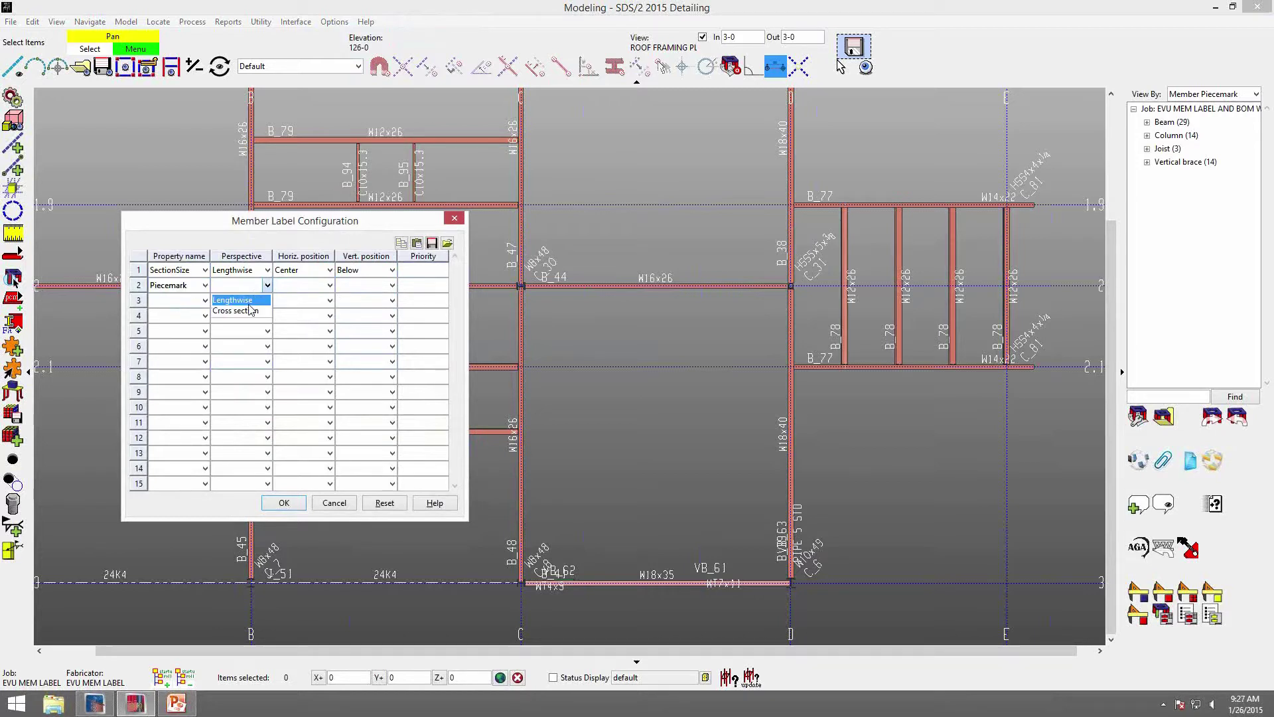
{"action": "left_click", "coordinate": [247, 300]}
{"action": "left_click", "coordinate": [330, 286]}
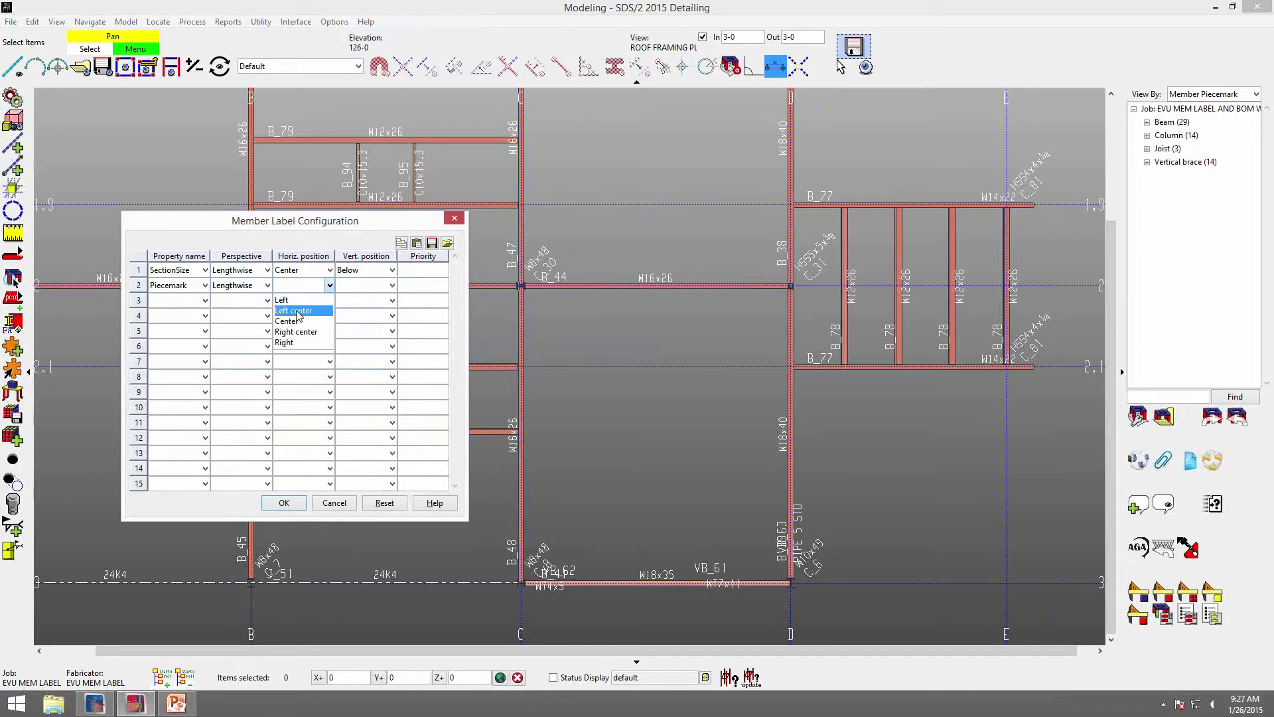
{"action": "left_click", "coordinate": [297, 312]}
{"action": "left_click", "coordinate": [391, 286]}
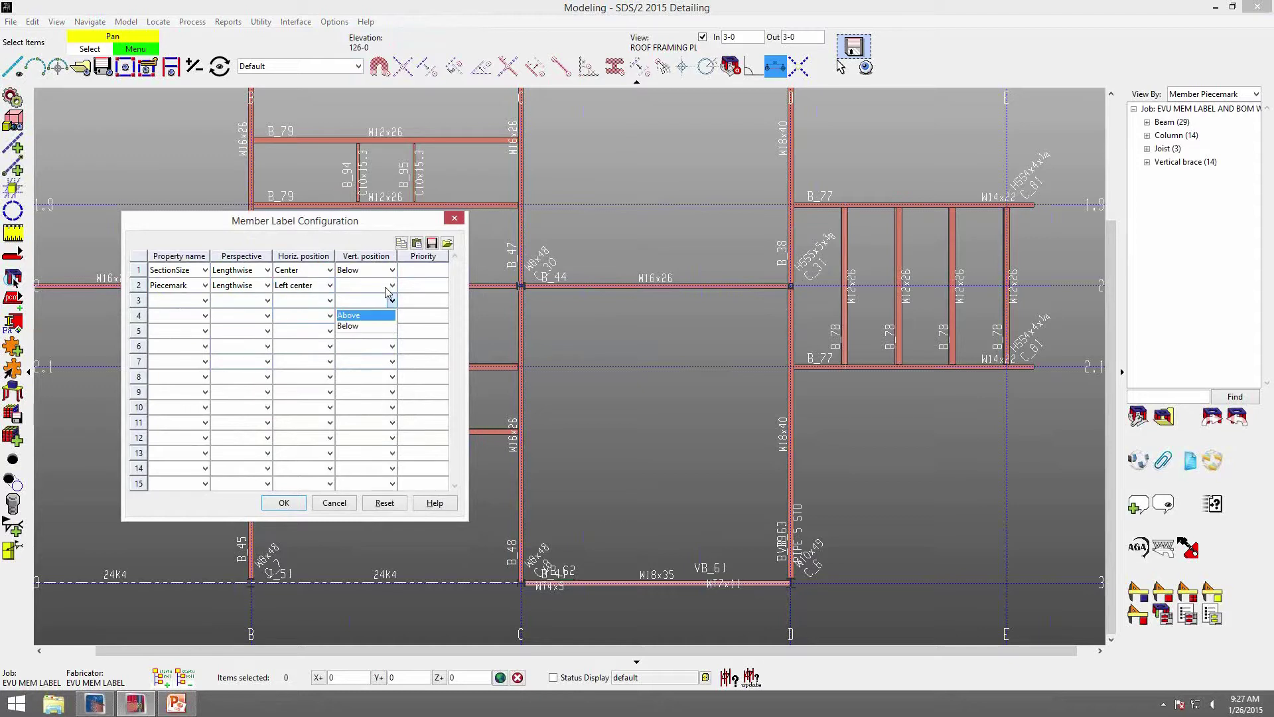
{"action": "left_click", "coordinate": [372, 314]}
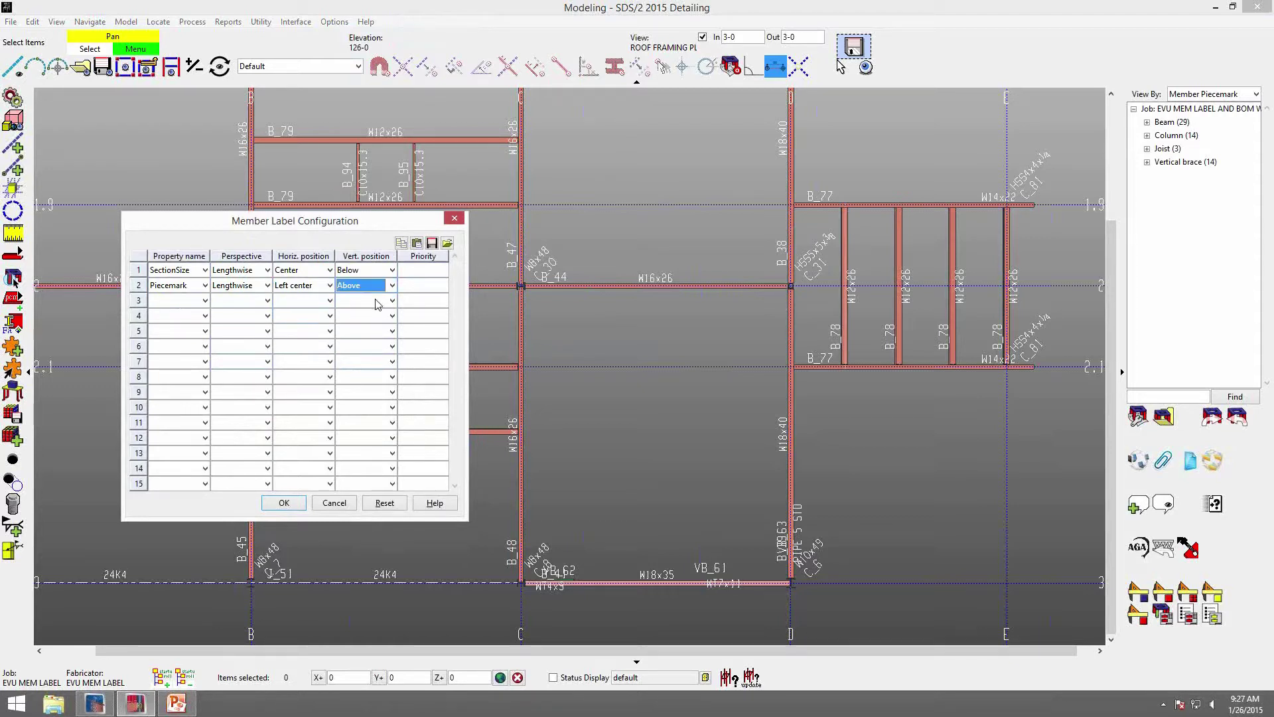
Configure label row 3 as LeftElevation with Lengthwise perspective, Left center horizontal position and Below vertical position.
{"action": "left_click", "coordinate": [204, 301]}
{"action": "left_click", "coordinate": [187, 345]}
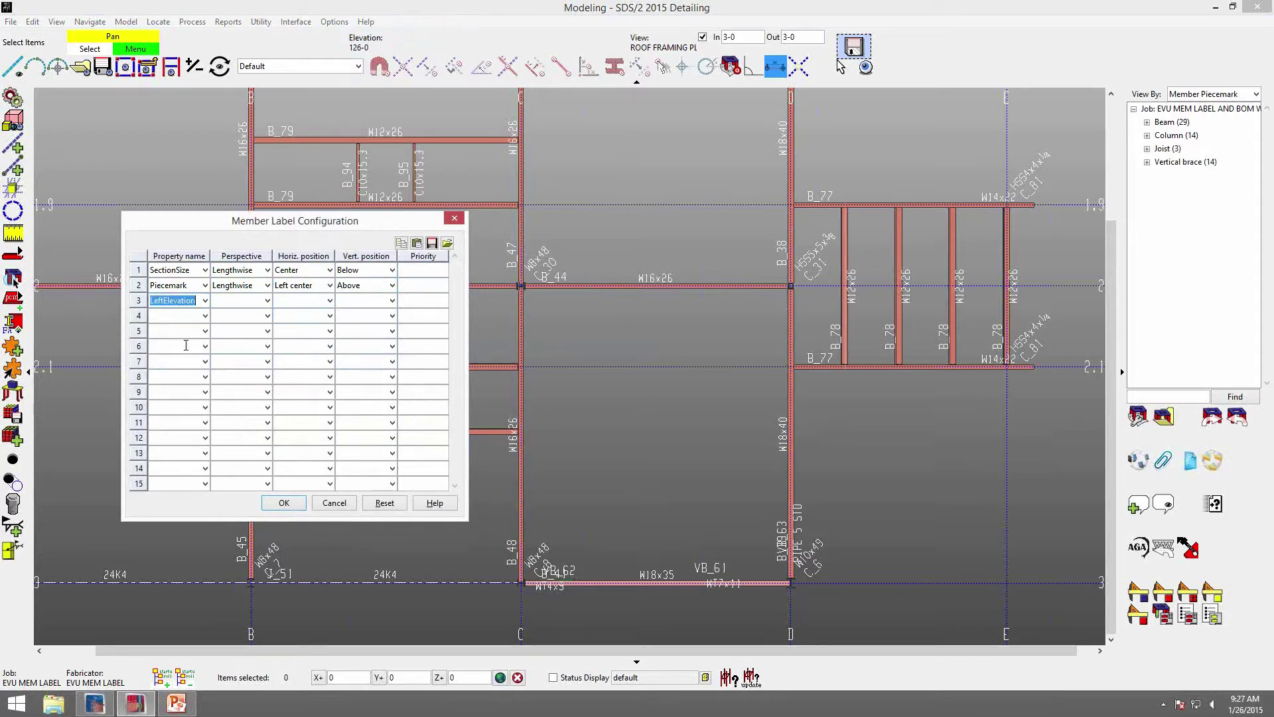
{"action": "left_click", "coordinate": [267, 301]}
{"action": "left_click", "coordinate": [252, 317]}
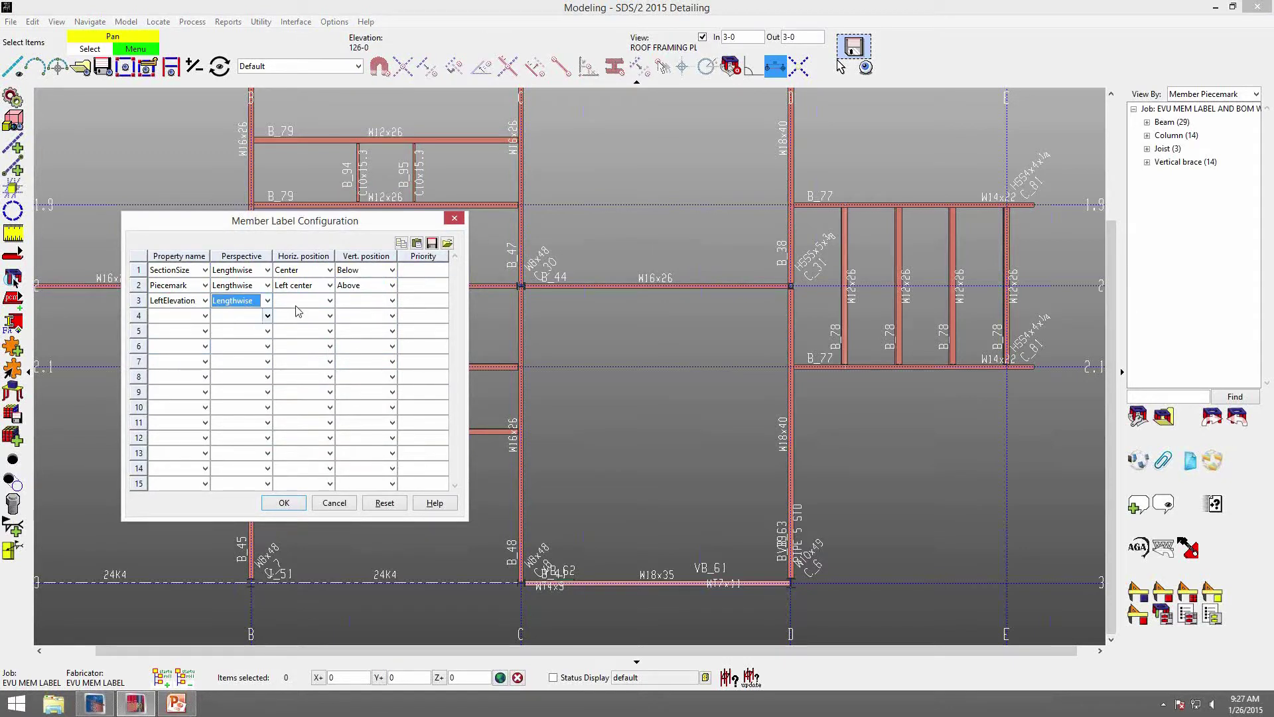
{"action": "left_click", "coordinate": [297, 302]}
{"action": "left_click", "coordinate": [296, 325]}
{"action": "left_click", "coordinate": [373, 302]}
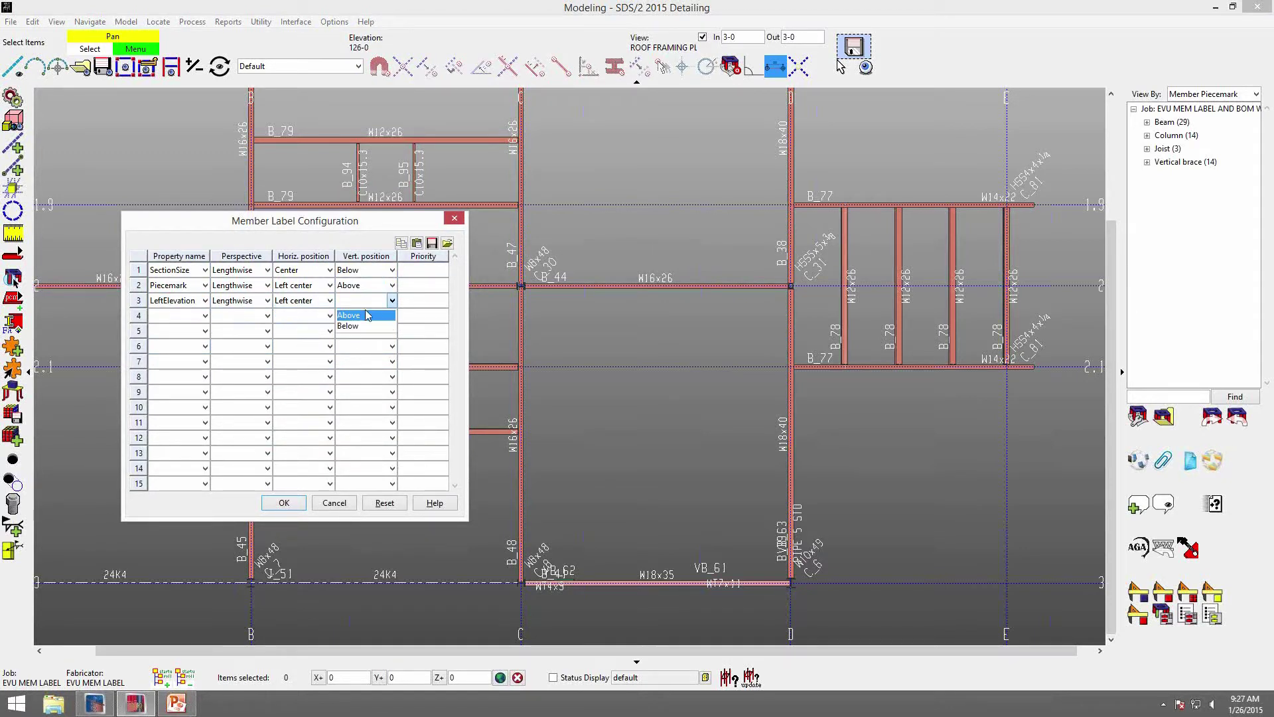
{"action": "left_click", "coordinate": [367, 326]}
Configure label row 4 as RightElevation, Lengthwise, Right center and Below, and apply the label configuration to the model.
{"action": "left_click", "coordinate": [197, 320]}
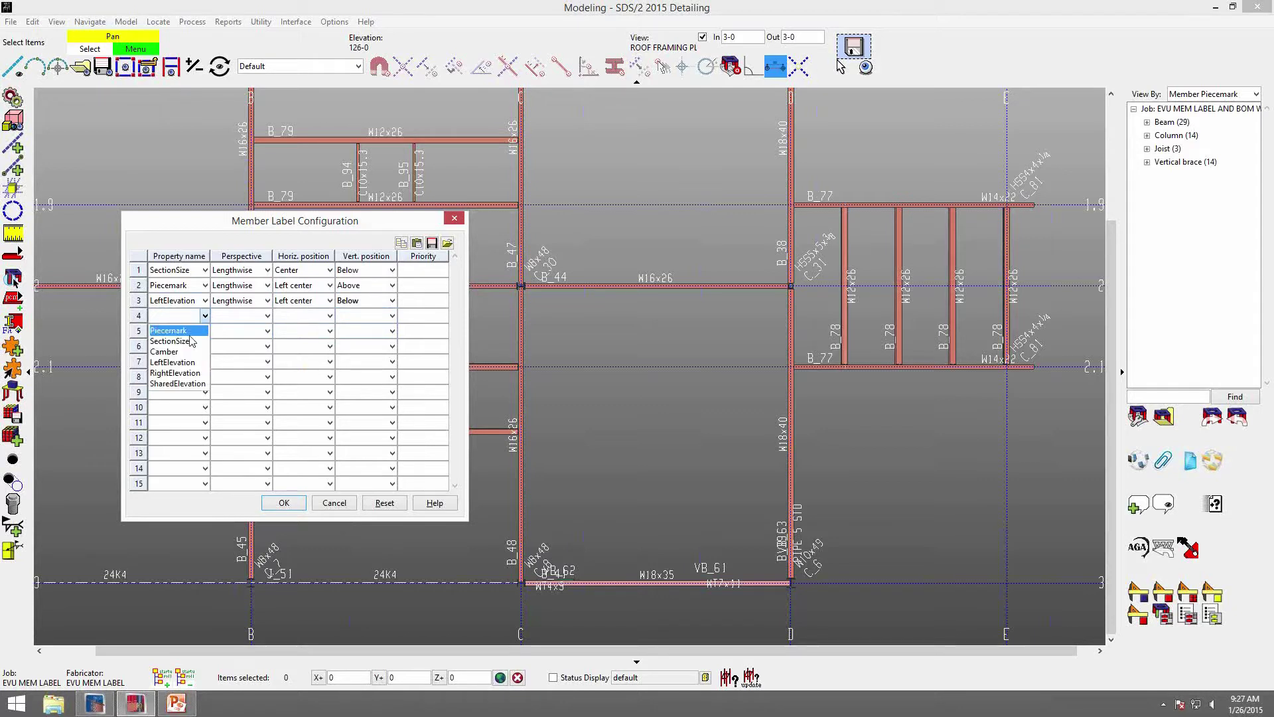
{"action": "left_click", "coordinate": [195, 373]}
{"action": "left_click", "coordinate": [266, 317]}
{"action": "left_click", "coordinate": [267, 339]}
{"action": "left_click", "coordinate": [328, 316]}
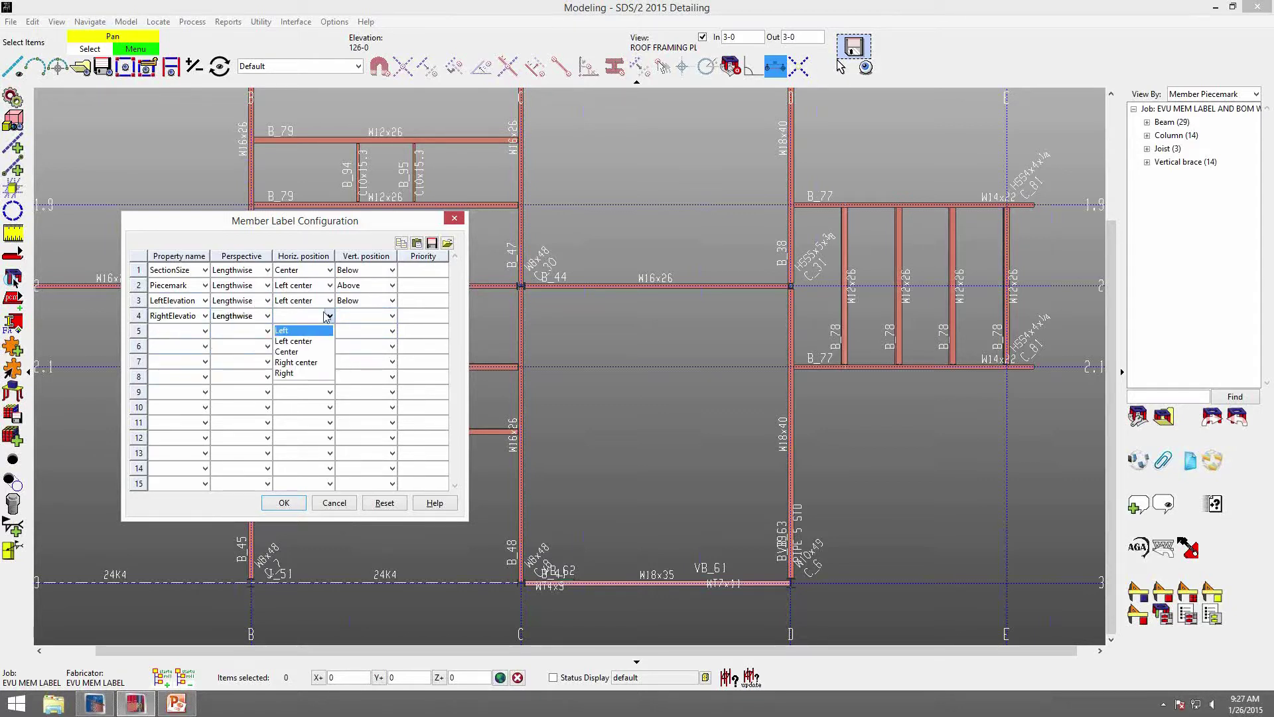
{"action": "left_click", "coordinate": [308, 364]}
{"action": "left_click", "coordinate": [394, 317]}
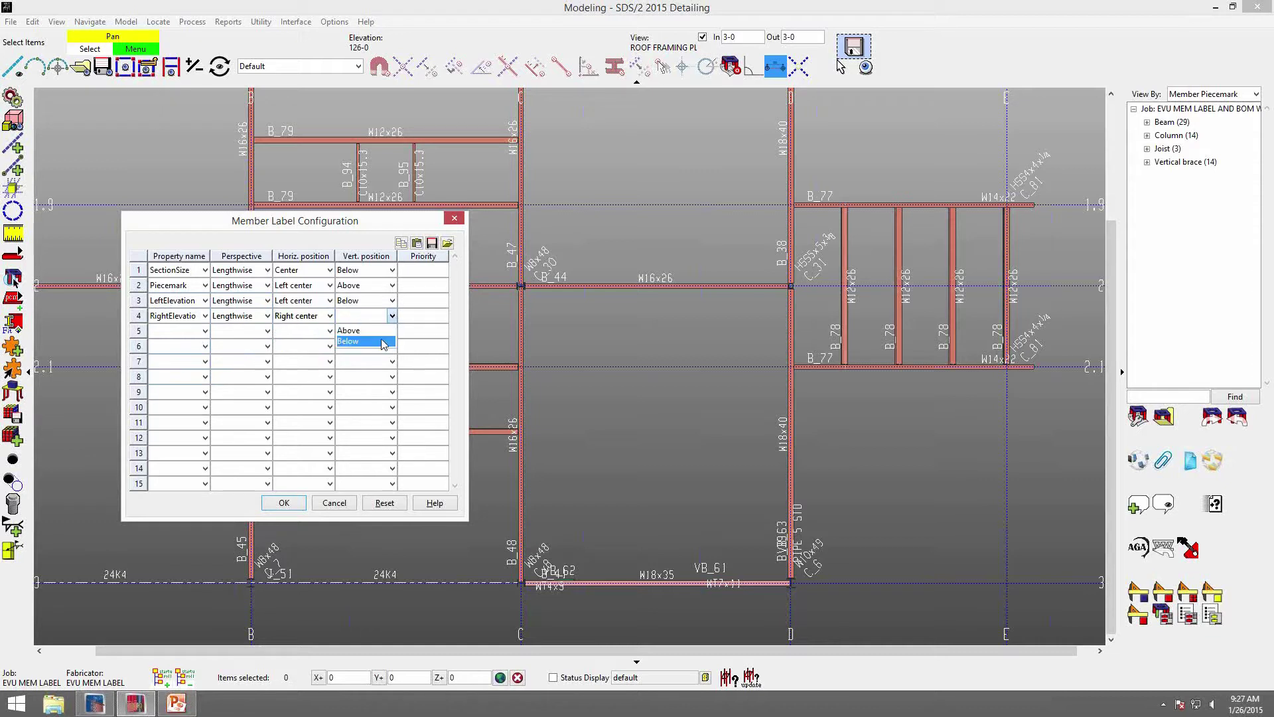
{"action": "left_click", "coordinate": [383, 343]}
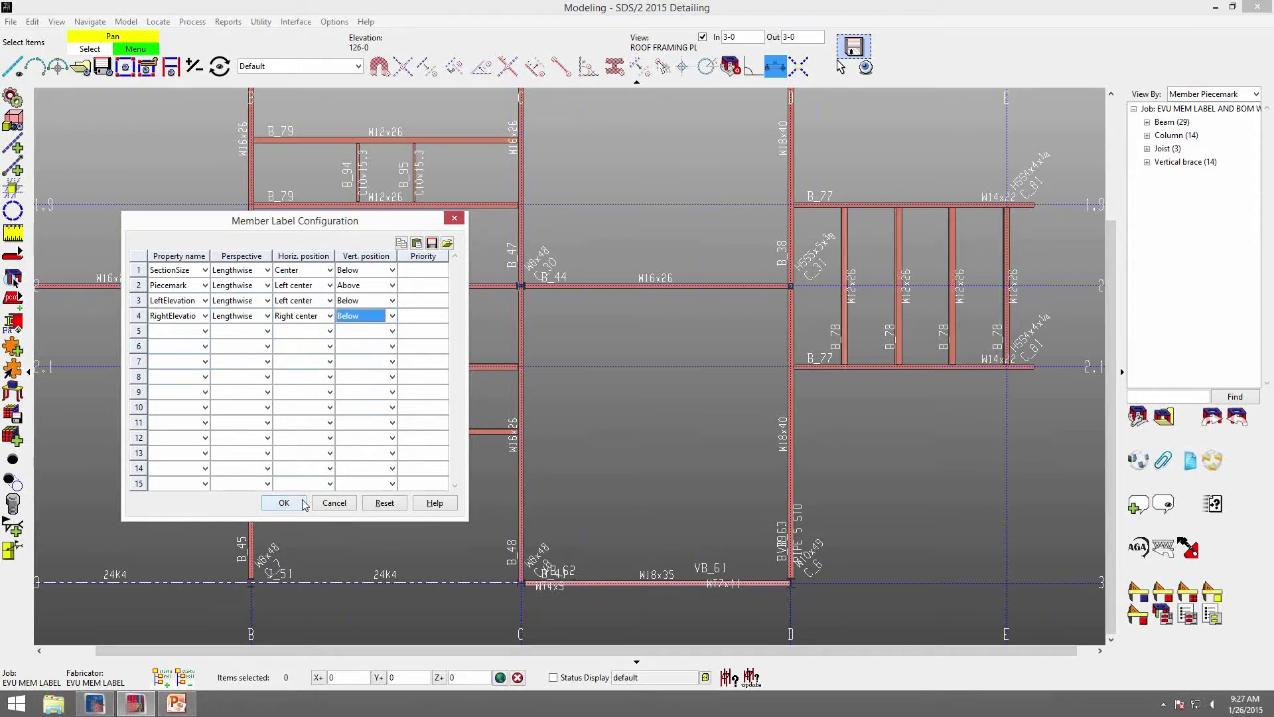
{"action": "left_click", "coordinate": [302, 504]}
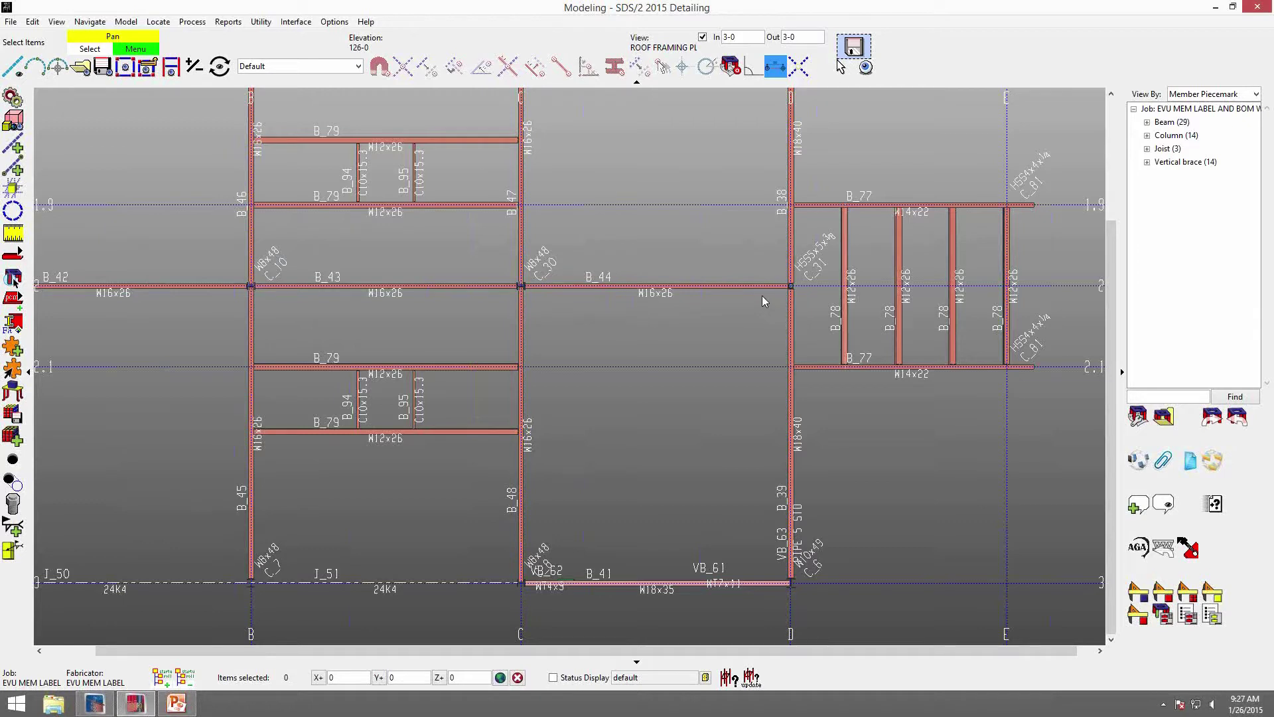
Turn on member end elevations in the model's display options.
{"action": "key", "text": "ctrl+d"}
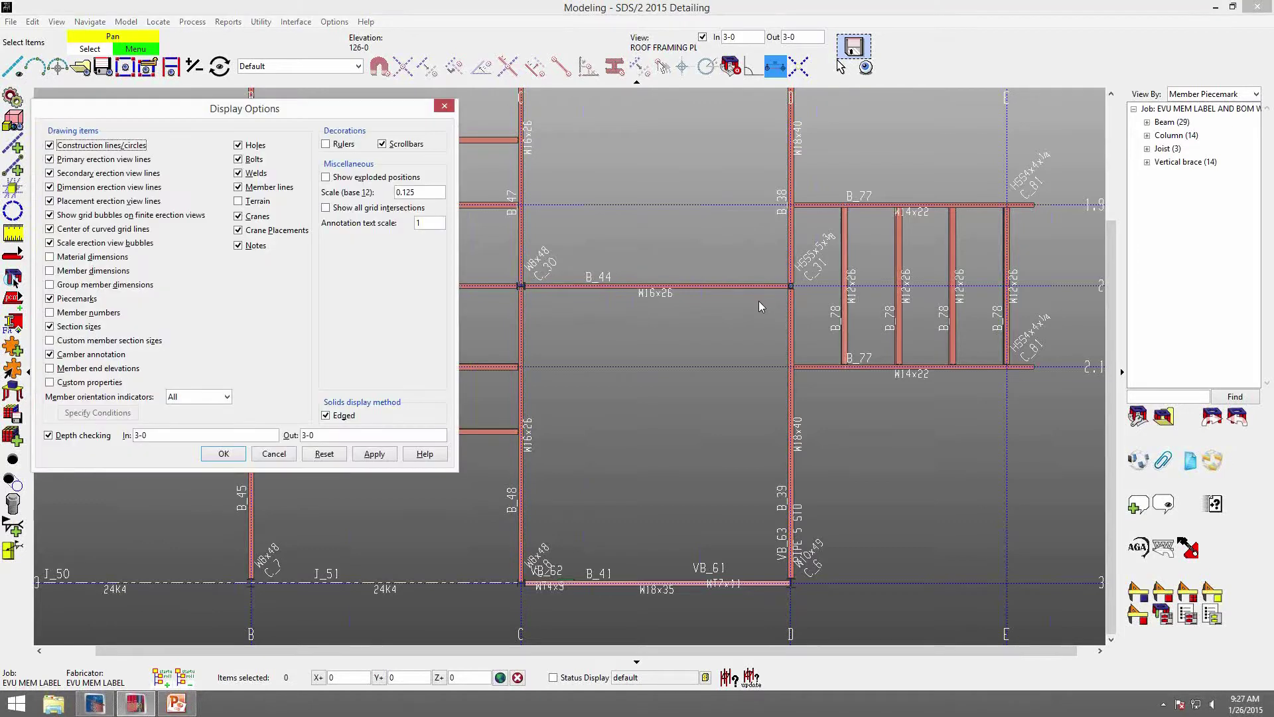
{"action": "left_click", "coordinate": [97, 369]}
{"action": "left_click", "coordinate": [224, 455]}
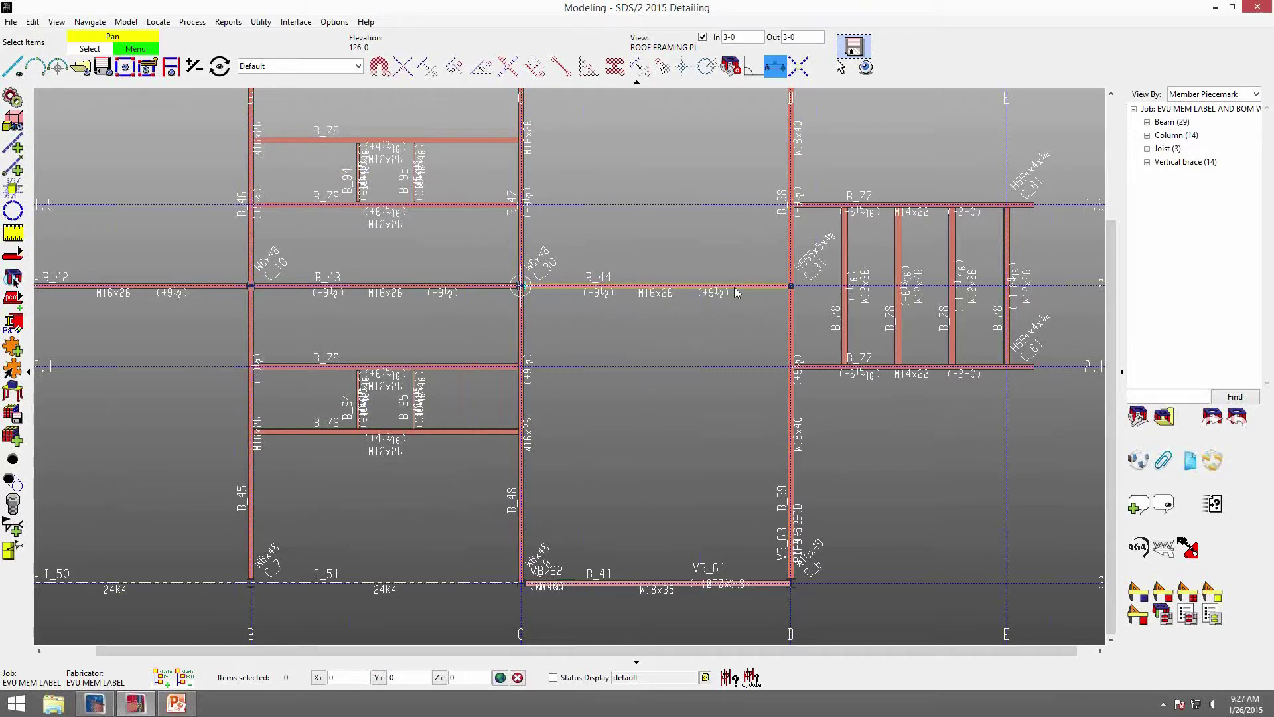
Change the LeftElevation label's vertical position to Above with priority 2 in the Member Label Configuration and apply it.
{"action": "left_click", "coordinate": [335, 21]}
{"action": "mouse_move", "coordinate": [372, 59]}
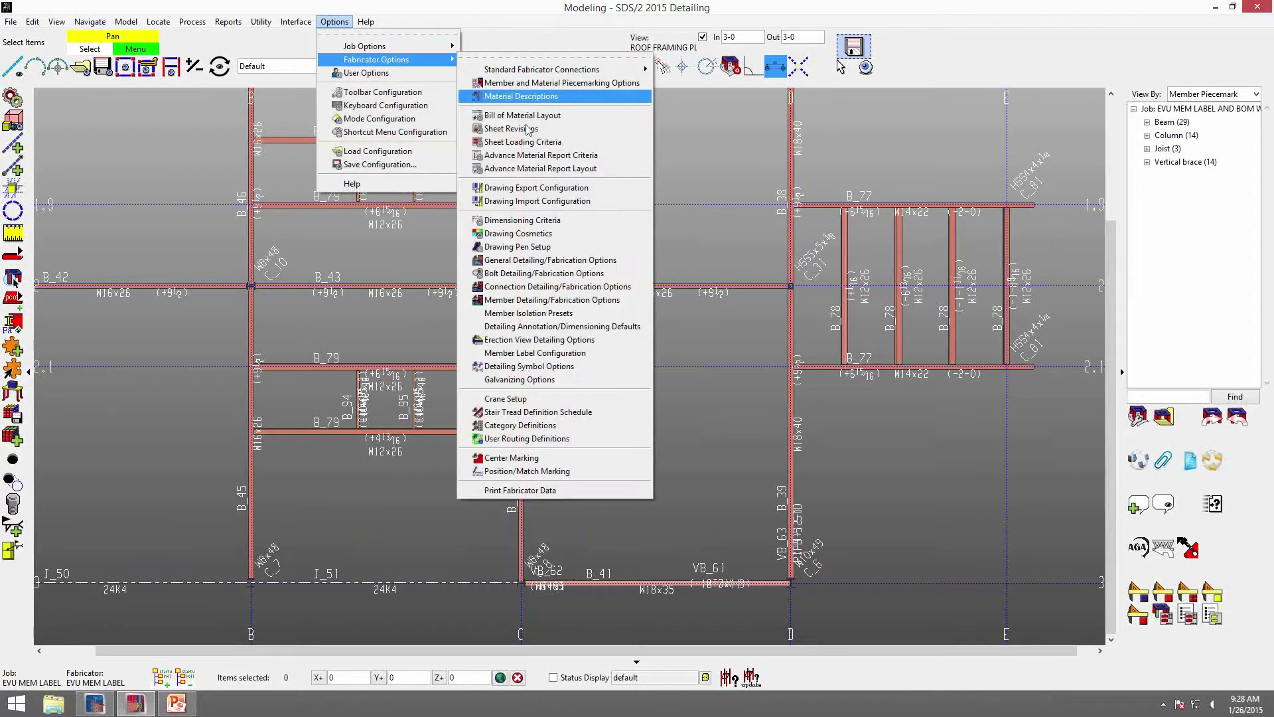
{"action": "left_click", "coordinate": [524, 353]}
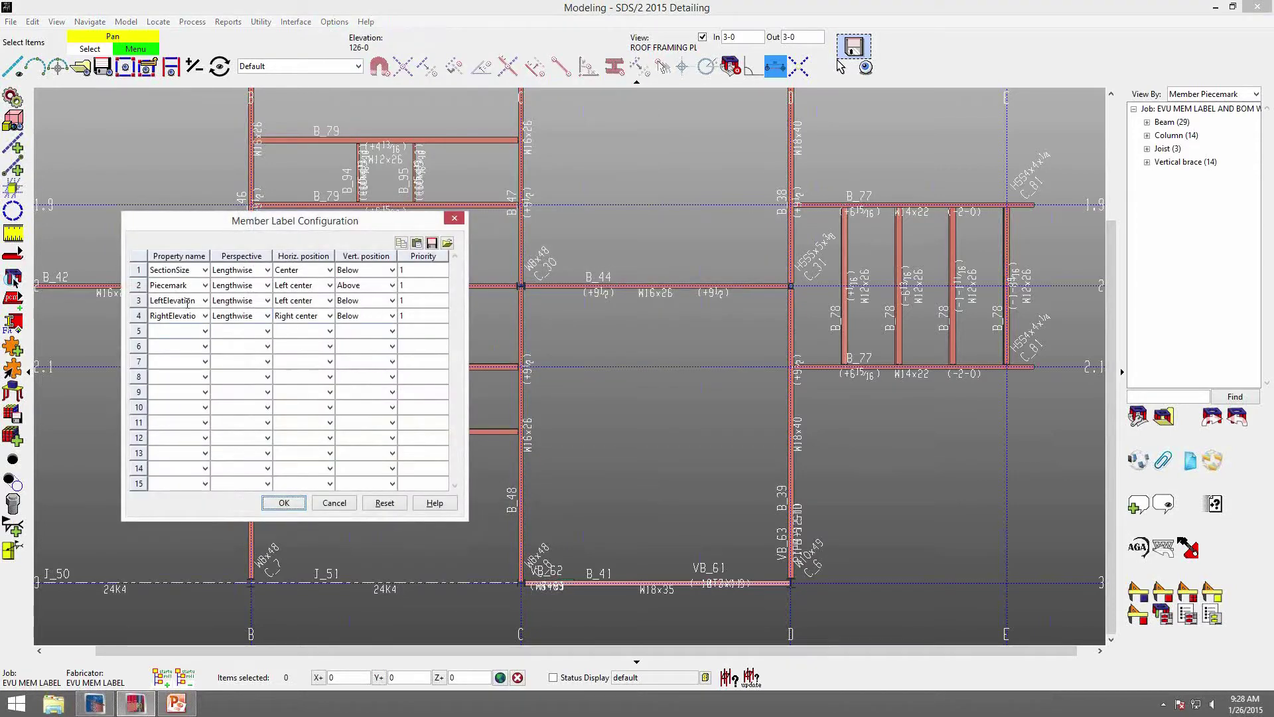
{"action": "left_click", "coordinate": [391, 301]}
{"action": "left_click", "coordinate": [371, 315]}
{"action": "left_click", "coordinate": [416, 303]}
{"action": "type", "text": "2"}
{"action": "left_click", "coordinate": [284, 503]}
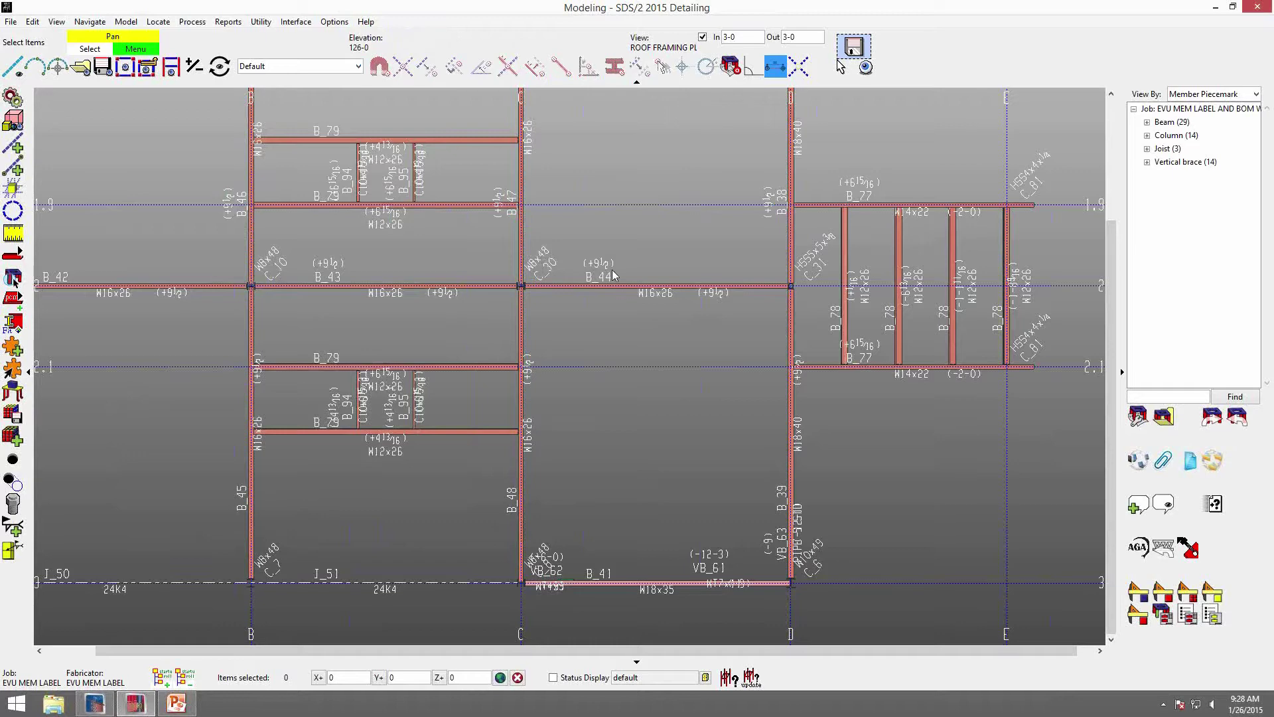
Switch to the PowerPoint presentation and advance to the Adding Custom Property slide.
{"action": "left_click", "coordinate": [178, 709]}
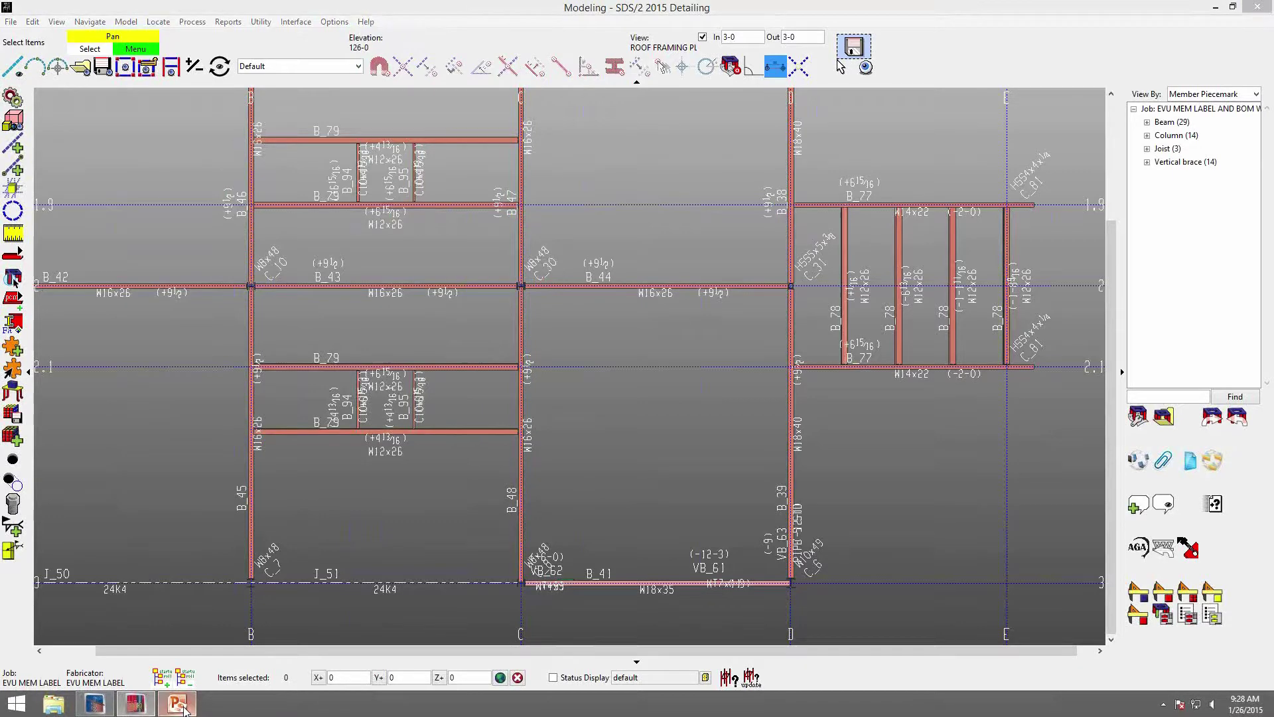
{"action": "left_click", "coordinate": [517, 618]}
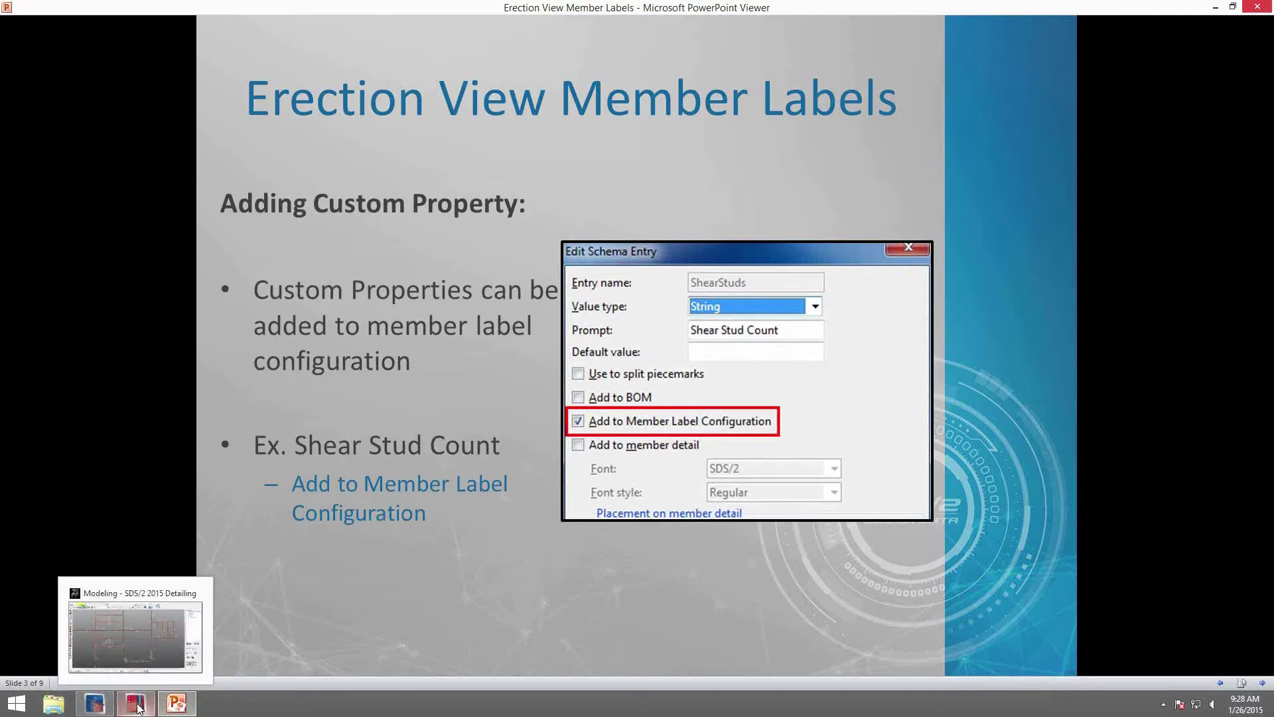
Switch to the SDS/2 Modeling window and open the job's custom properties schema for members.
{"action": "left_click", "coordinate": [127, 649]}
{"action": "left_click", "coordinate": [337, 20]}
{"action": "mouse_move", "coordinate": [346, 60]}
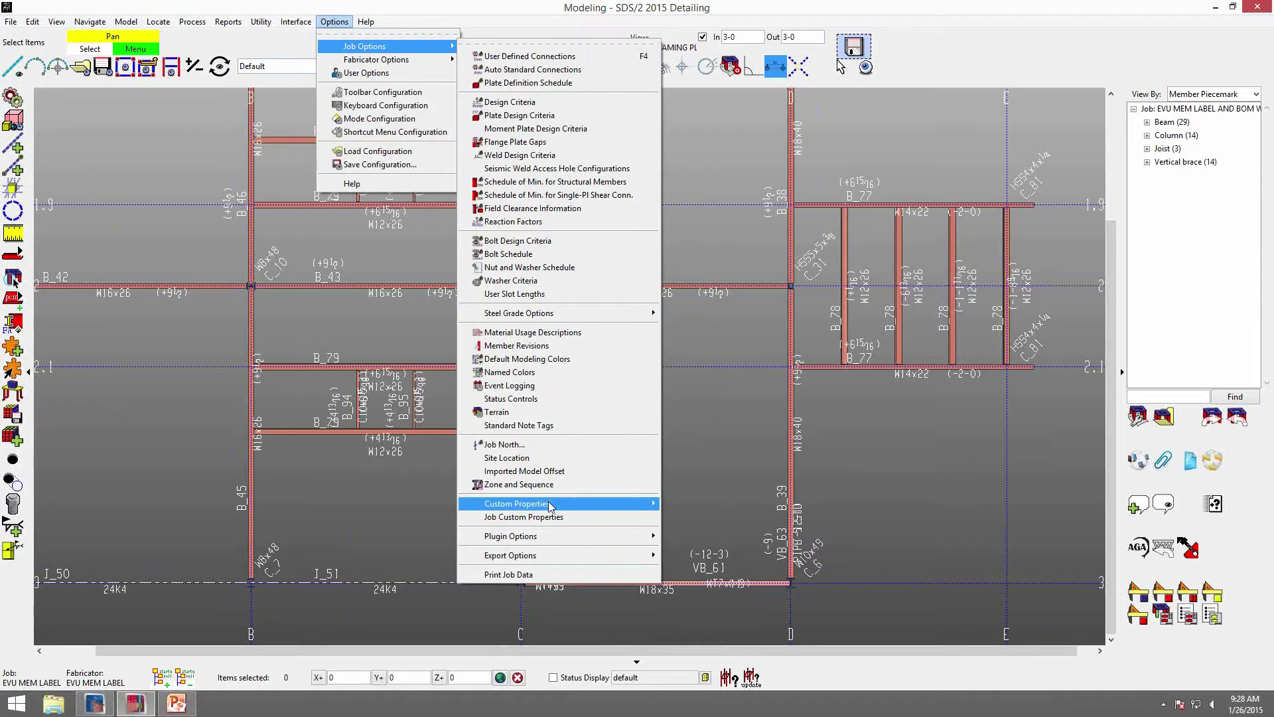
{"action": "mouse_move", "coordinate": [551, 507]}
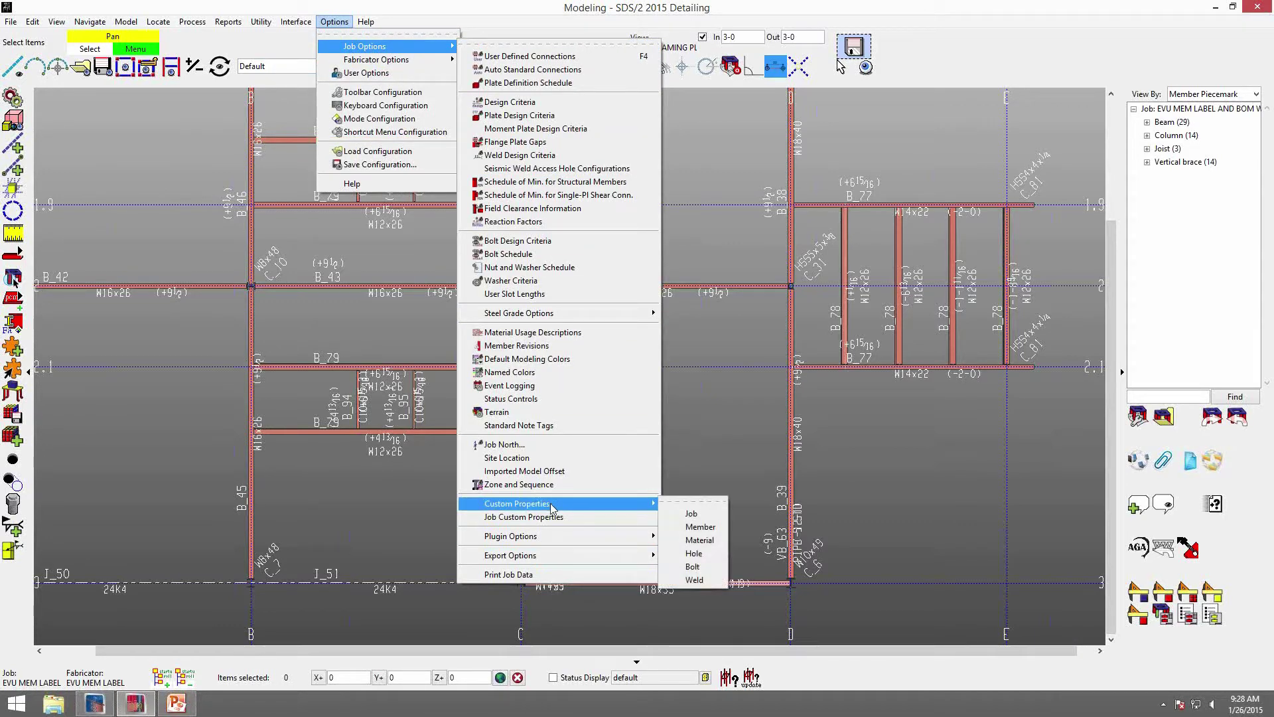
{"action": "left_click", "coordinate": [700, 527]}
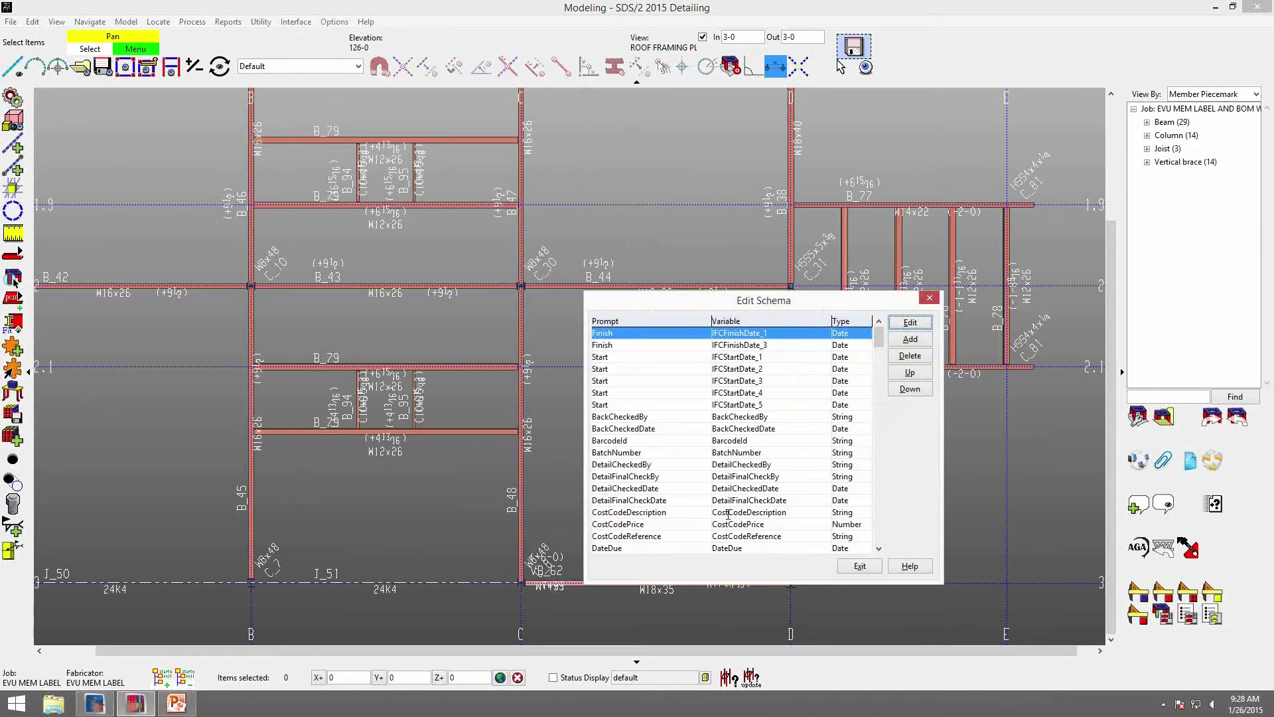
Edit the Shear Stud Count schema entry so it is added to the Member Label Configuration, and close the schema.
{"action": "left_click_drag", "start_coordinate": [879, 338], "coordinate": [880, 534]}
{"action": "left_click", "coordinate": [618, 536]}
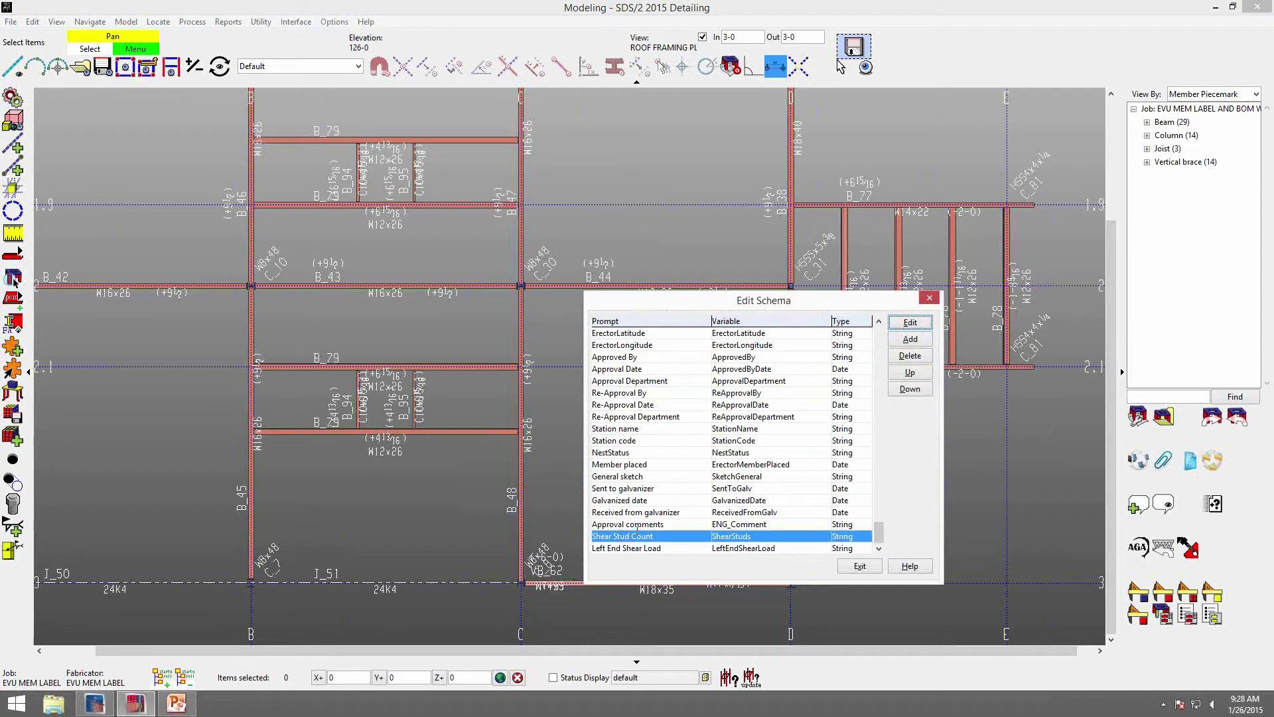
{"action": "left_click", "coordinate": [911, 323]}
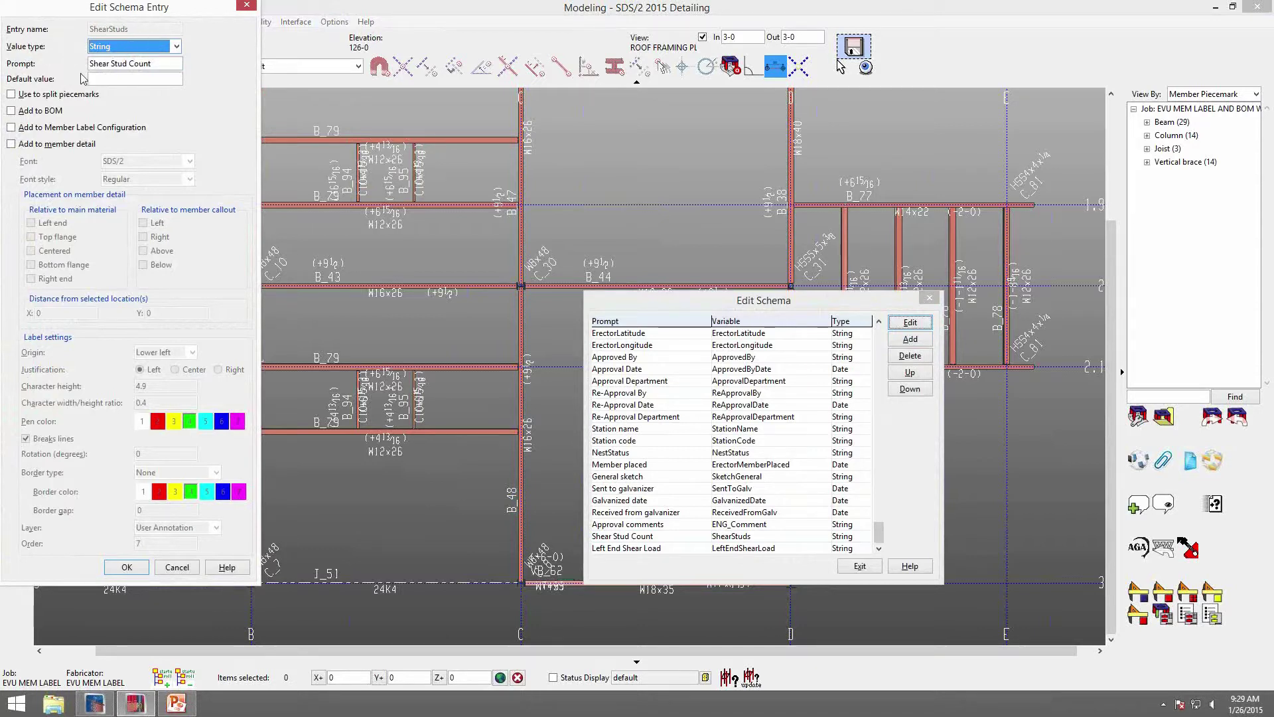
{"action": "left_click", "coordinate": [11, 127]}
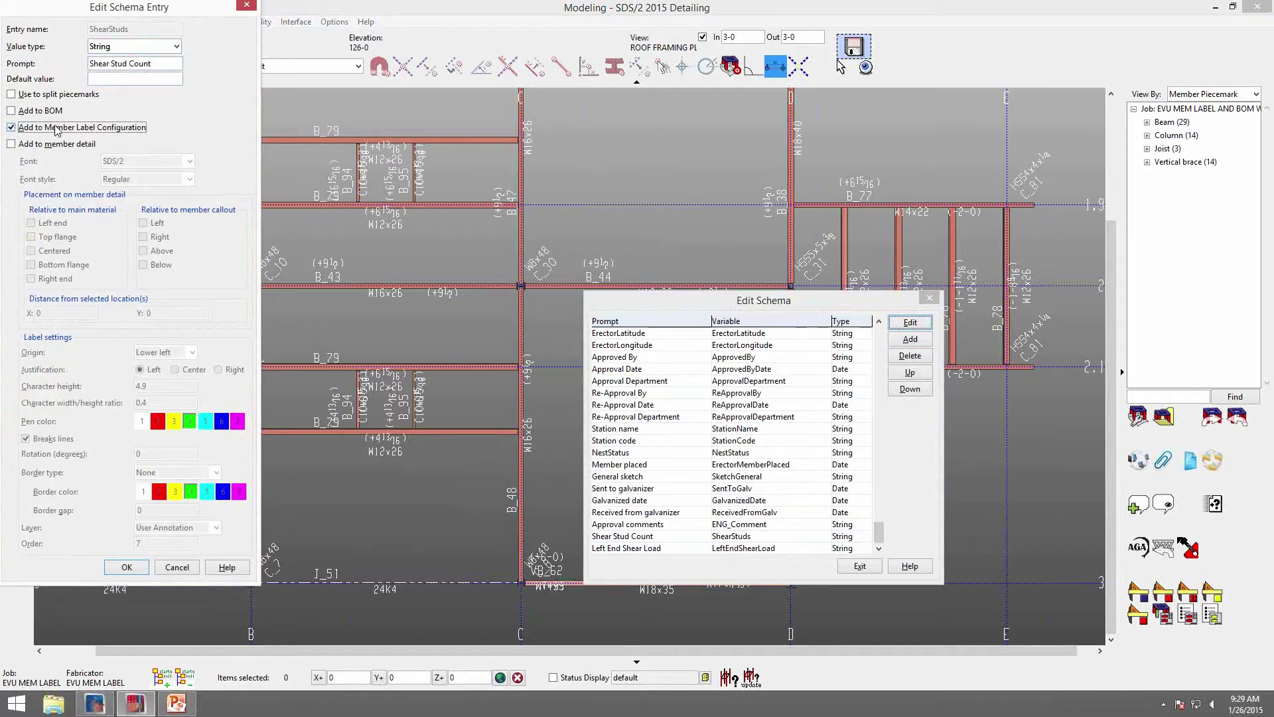
{"action": "left_click", "coordinate": [126, 567]}
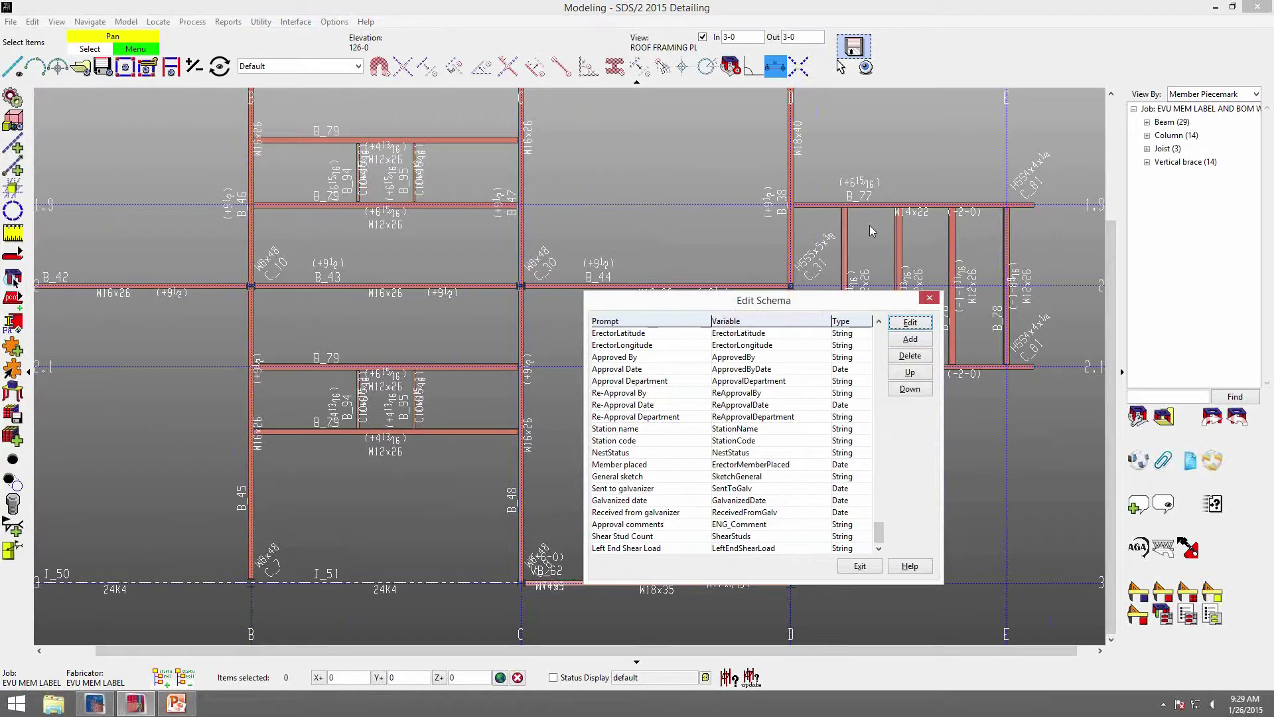
{"action": "left_click", "coordinate": [860, 566]}
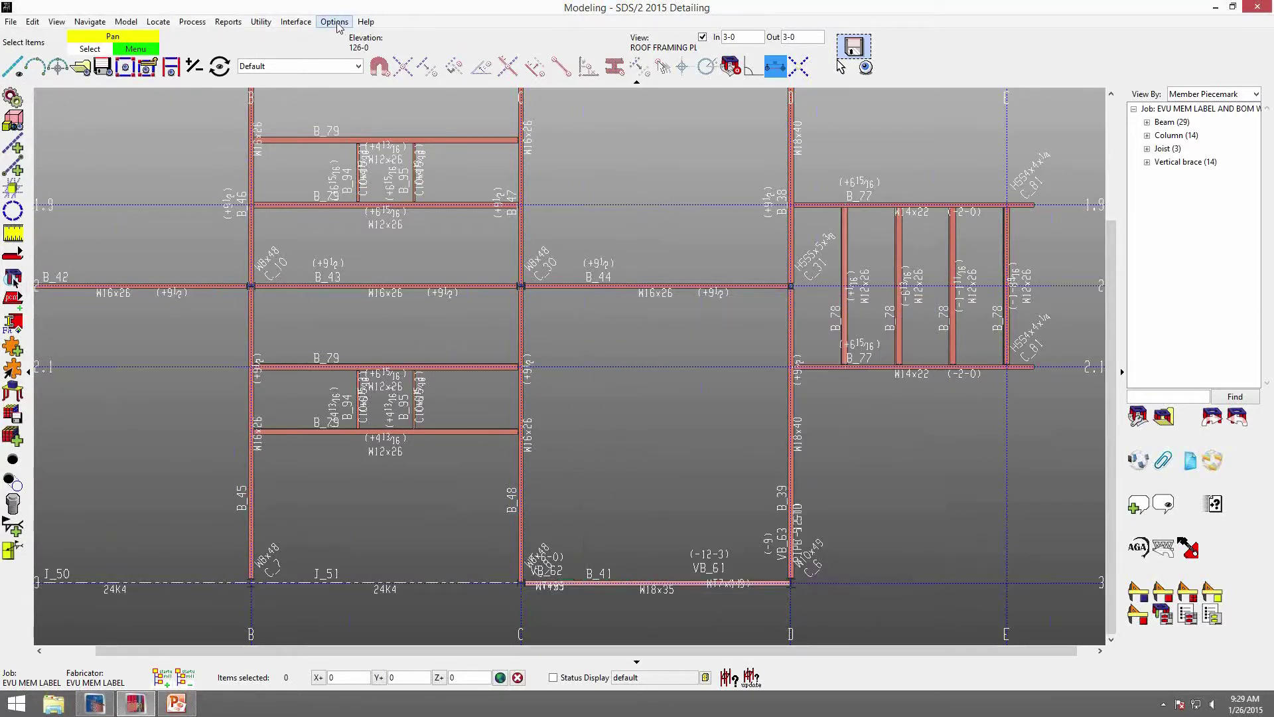
Set the Shear Stud Count to [10] in the detailer custom properties of the uppermost B_79 beam between grids B and C.
{"action": "middle_click_drag", "start_coordinate": [336, 237], "coordinate": [441, 305]}
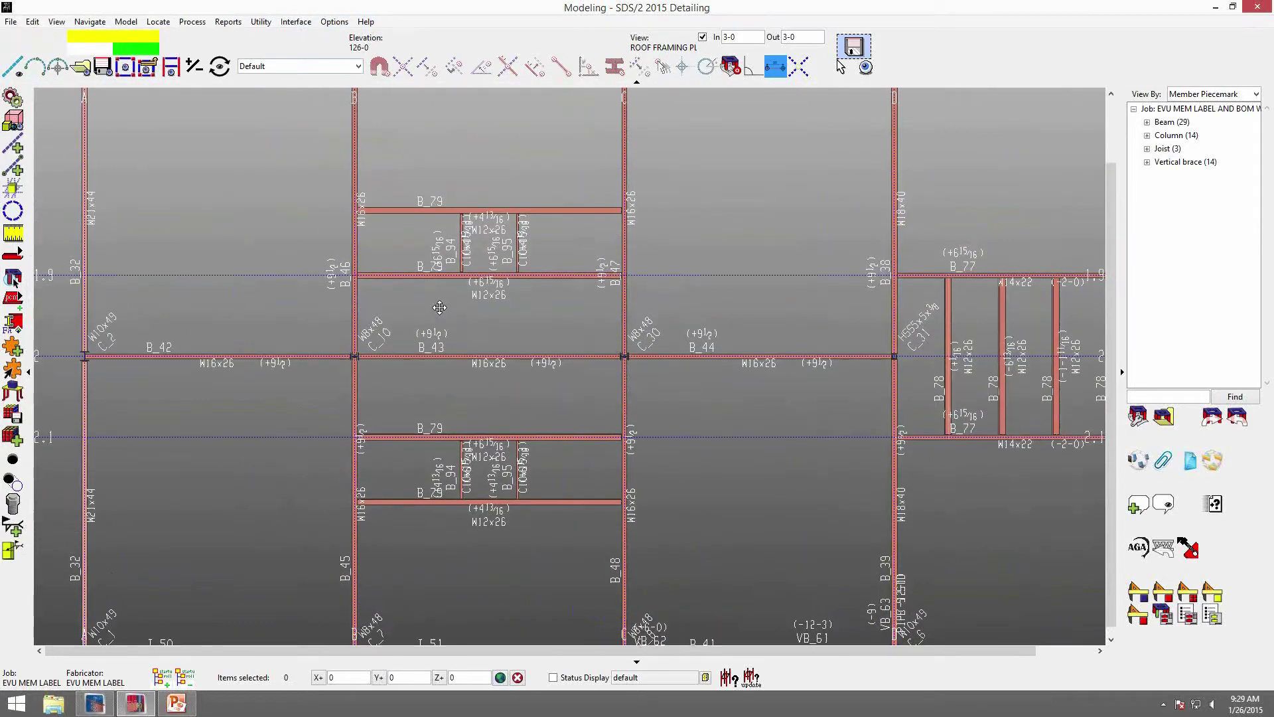
{"action": "double_click", "coordinate": [580, 211]}
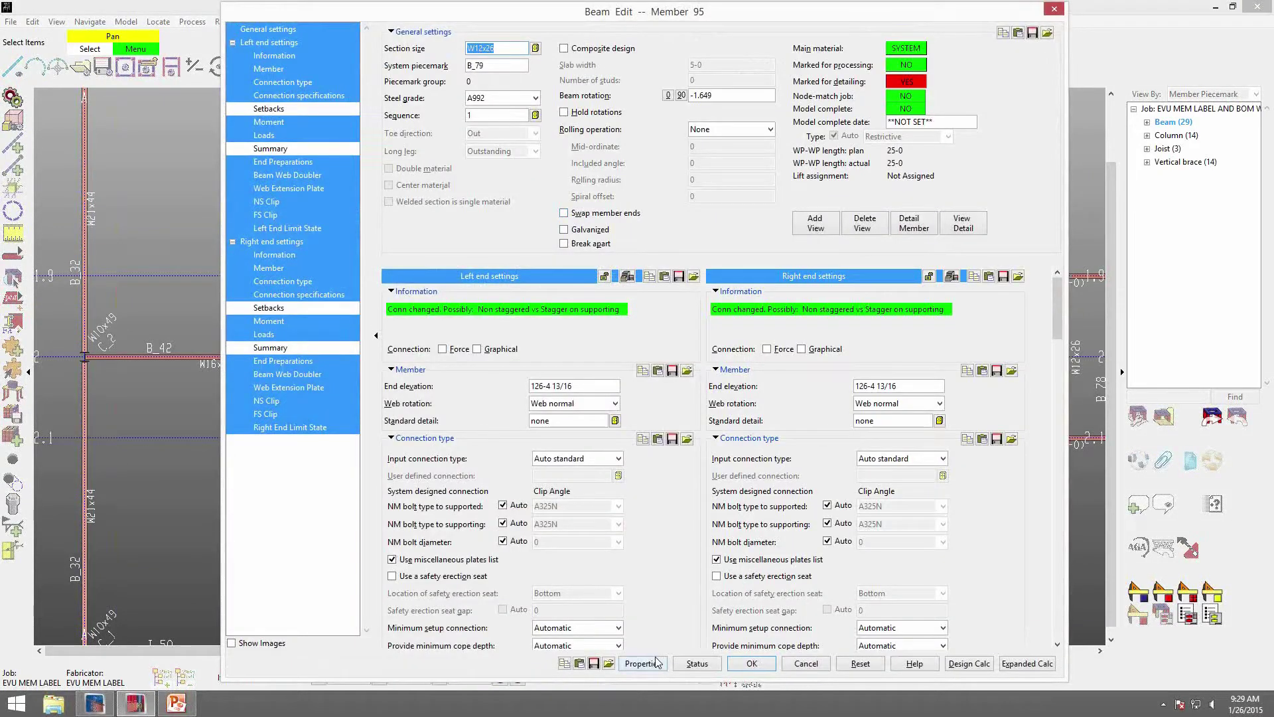
{"action": "left_click", "coordinate": [643, 664]}
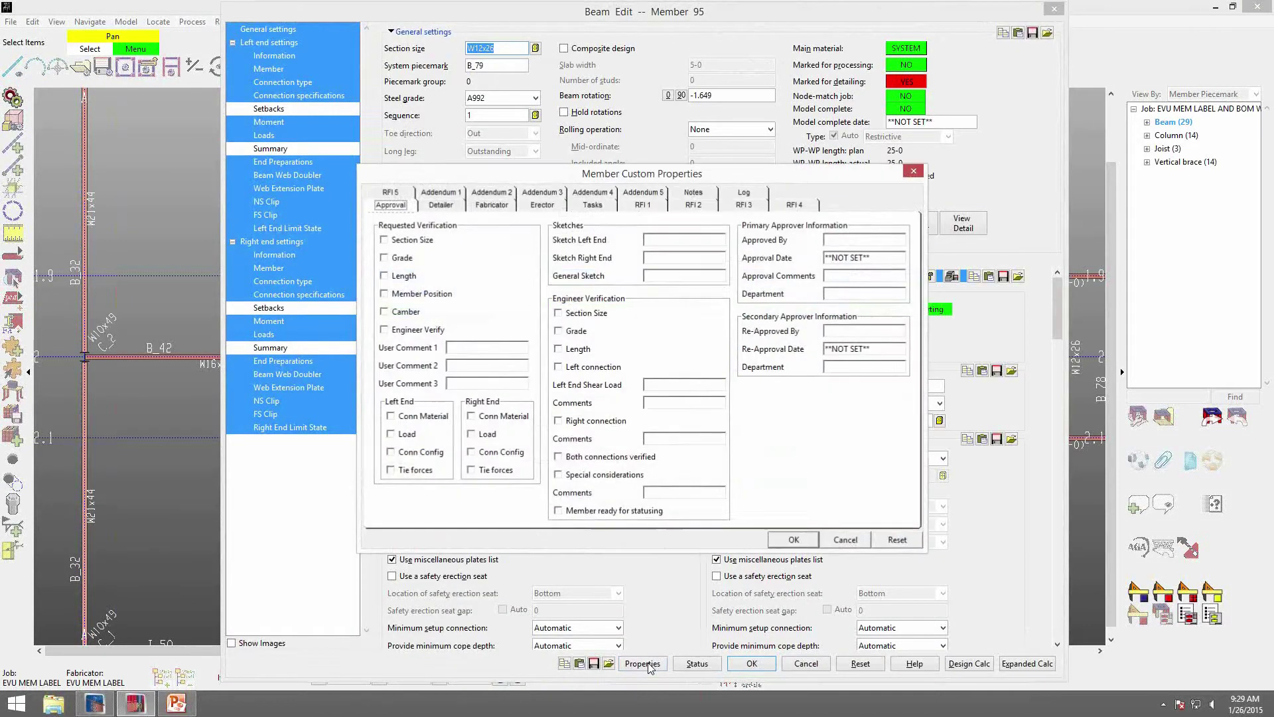
{"action": "left_click", "coordinate": [440, 206]}
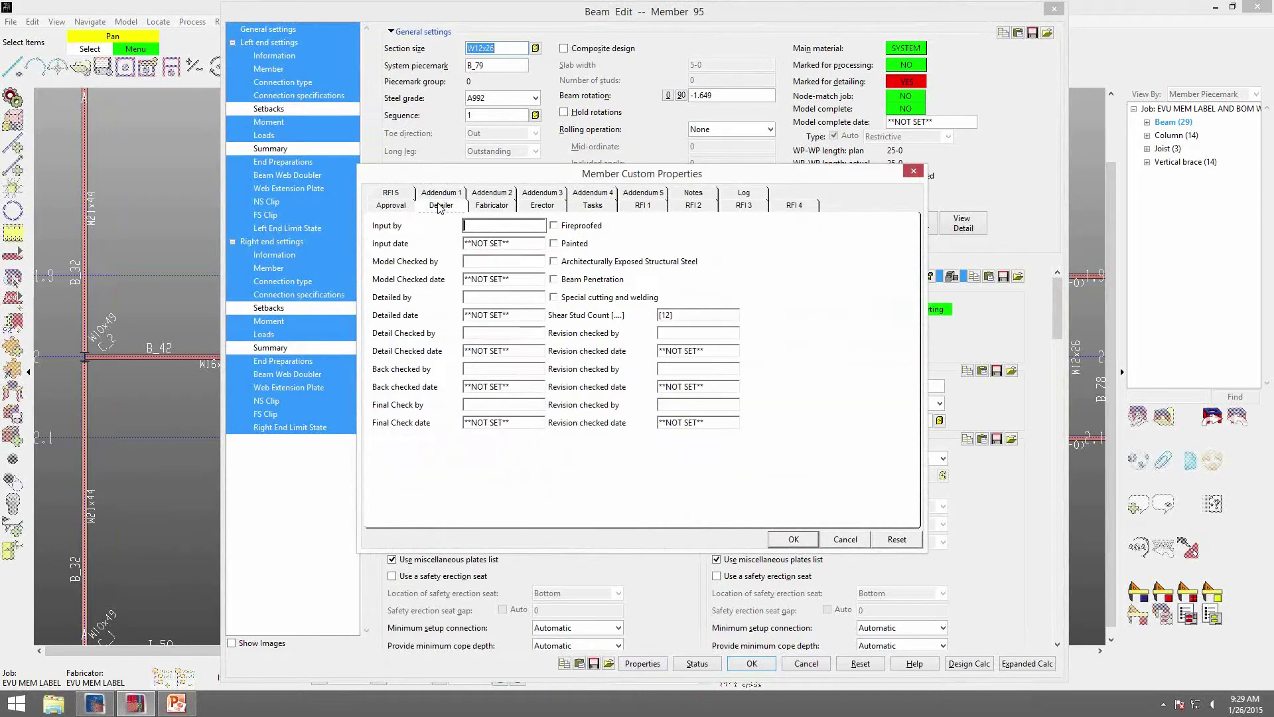
{"action": "left_click", "coordinate": [673, 315]}
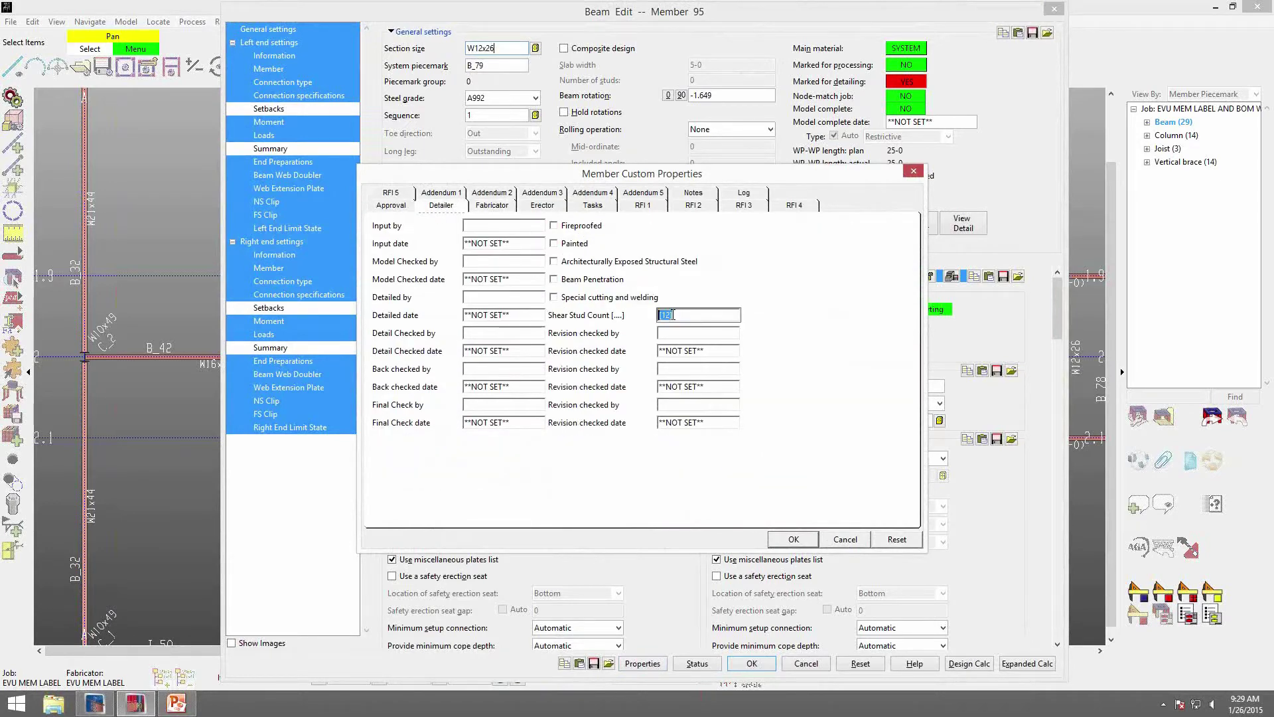
{"action": "left_click", "coordinate": [736, 401]}
{"action": "type", "text": "[10]"}
{"action": "left_click", "coordinate": [794, 540]}
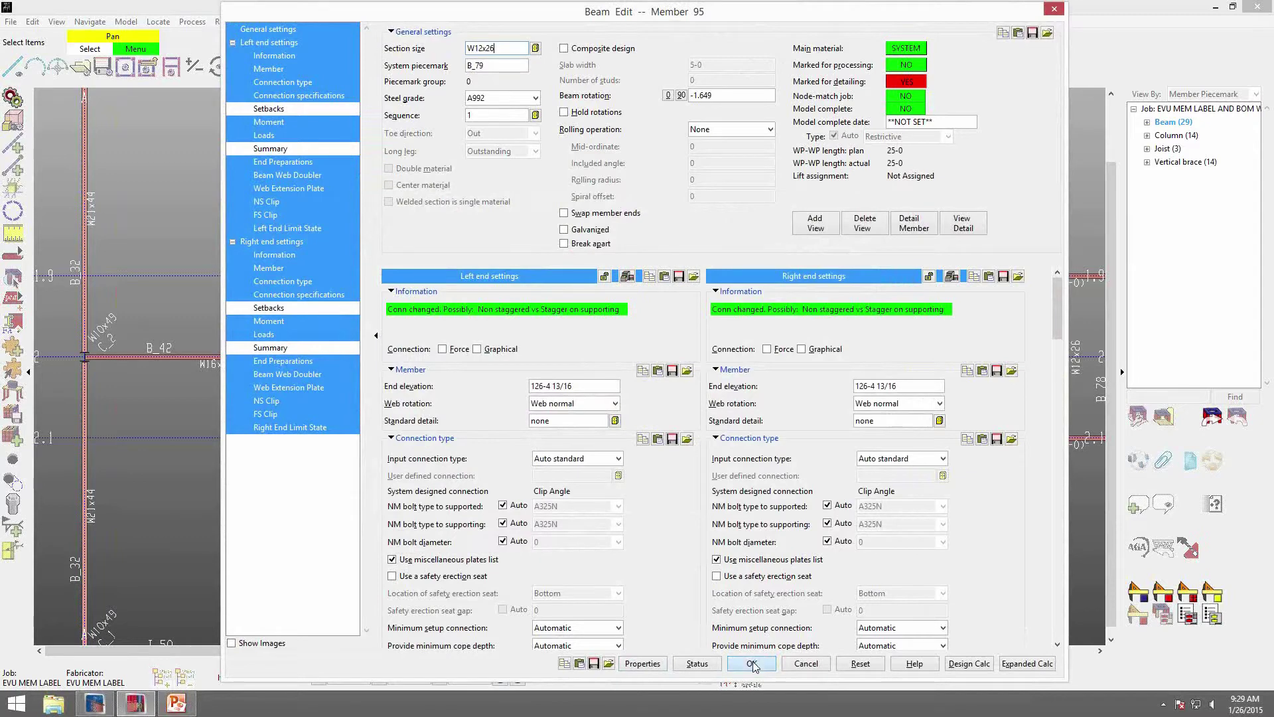
{"action": "left_click", "coordinate": [752, 662]}
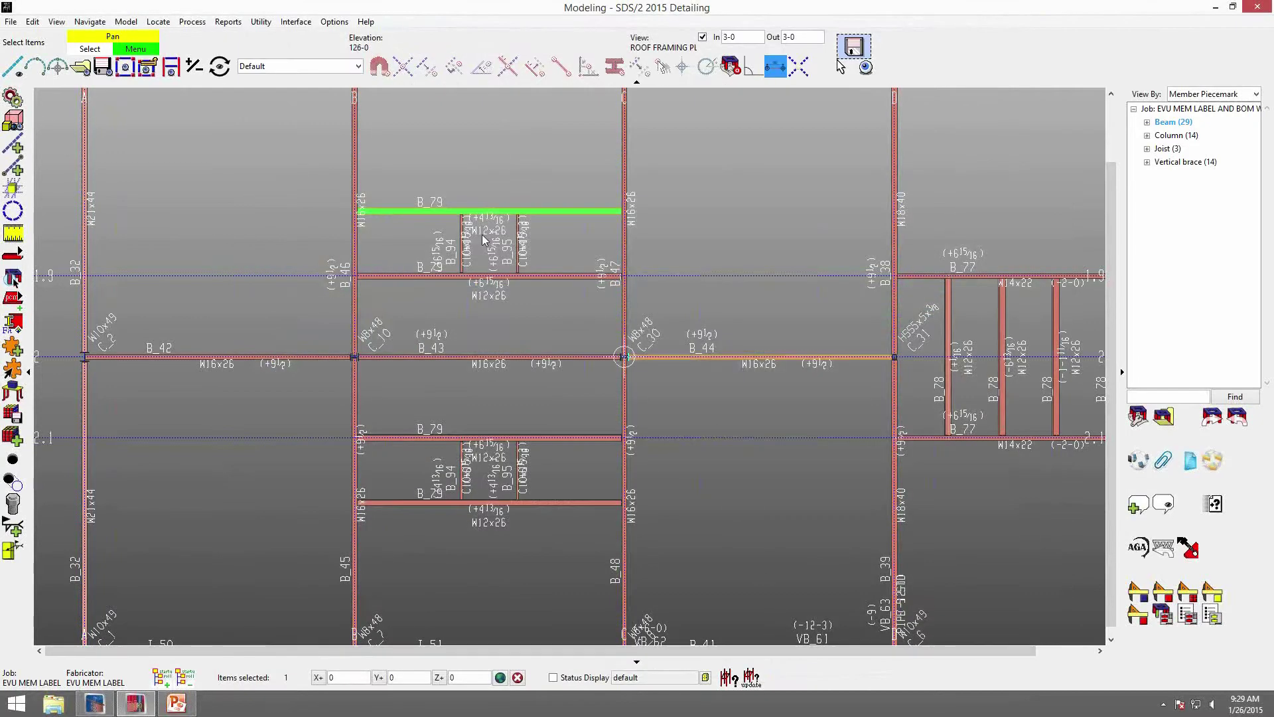
{"action": "left_click", "coordinate": [576, 329]}
Add ShearStuds as the property in row 5 of the fabricator's Member Label Configuration.
{"action": "middle_click_drag", "start_coordinate": [559, 335], "coordinate": [570, 362]}
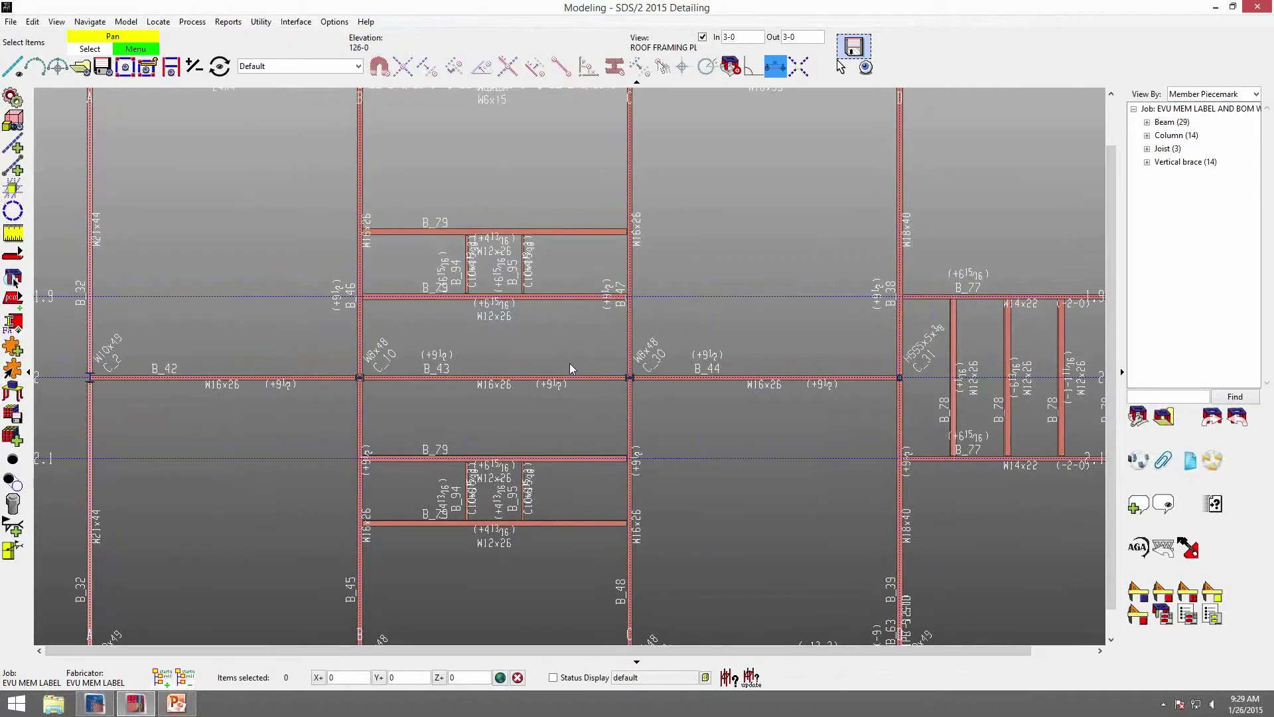
{"action": "scroll", "coordinate": [574, 364], "scroll_direction": "down", "scroll_amount": 1}
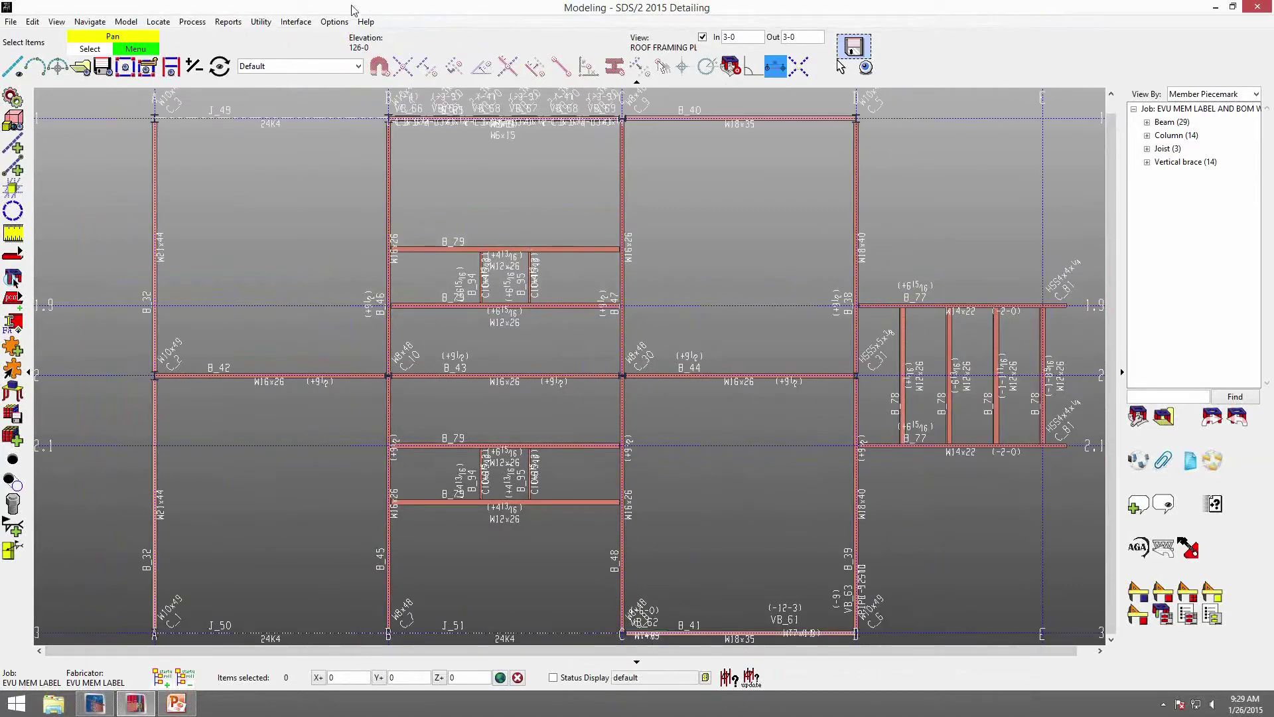
{"action": "left_click", "coordinate": [334, 22]}
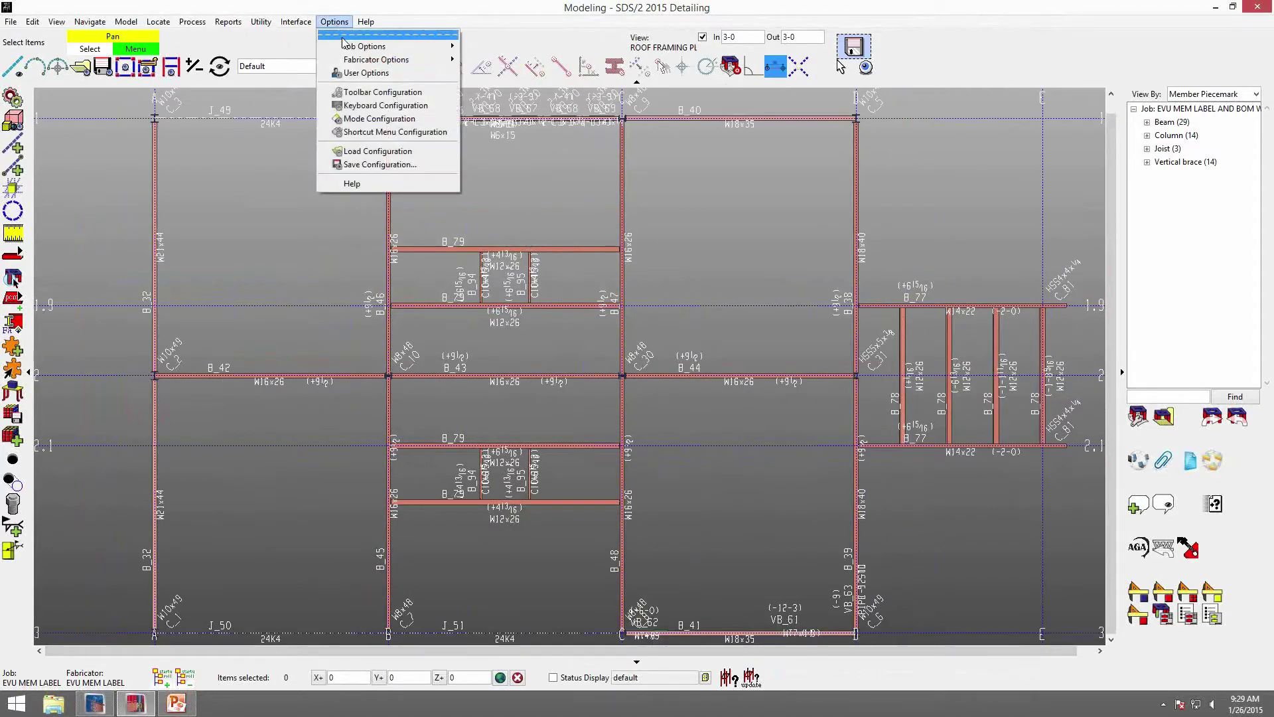
{"action": "mouse_move", "coordinate": [392, 60]}
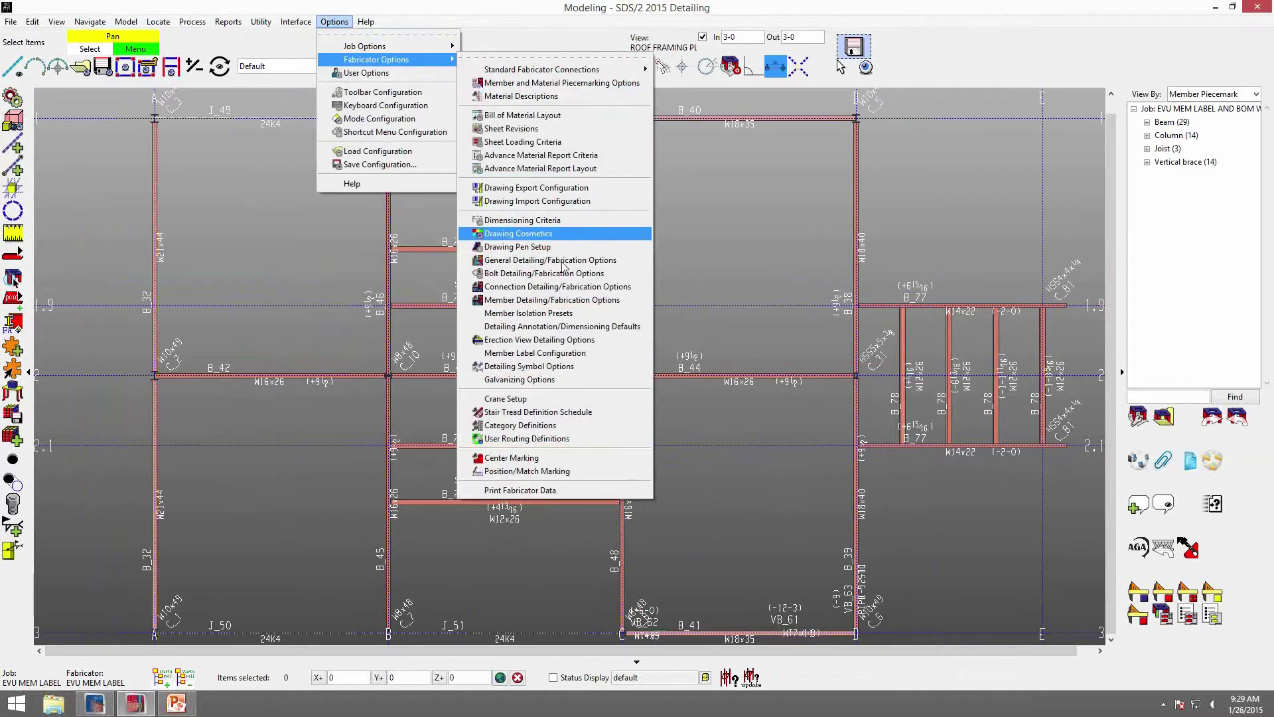
{"action": "left_click", "coordinate": [546, 353]}
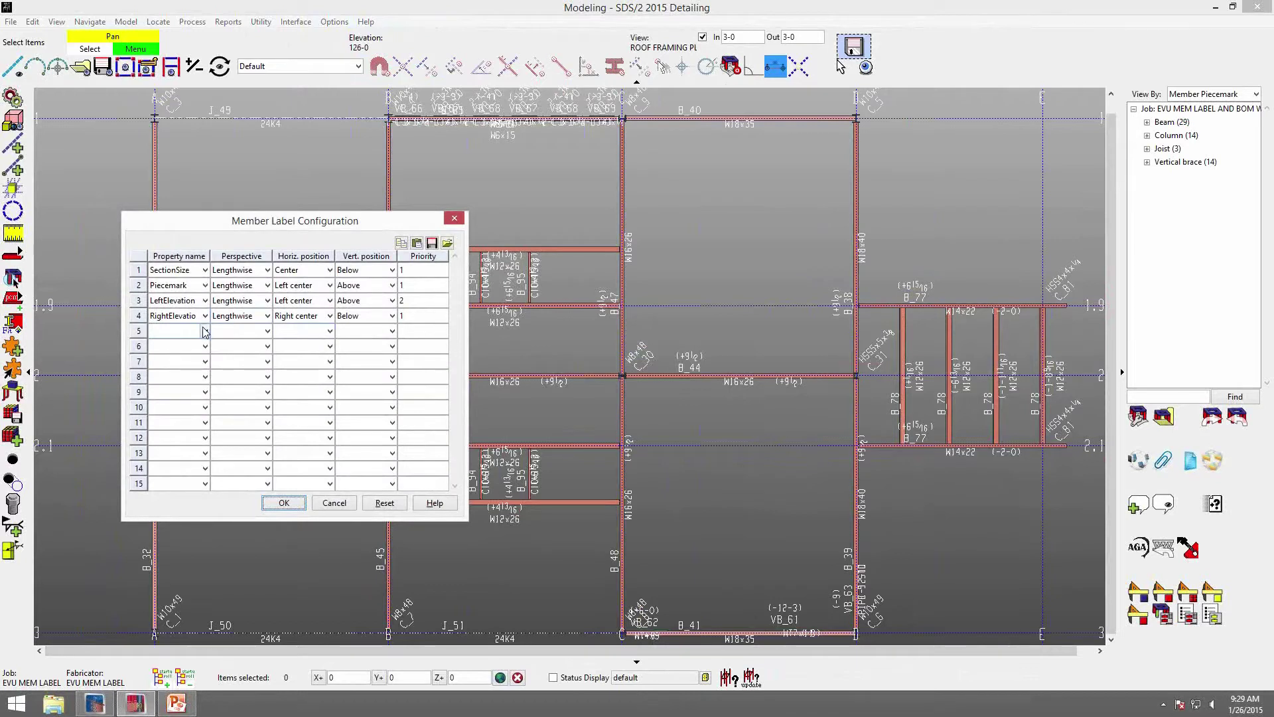
{"action": "left_click", "coordinate": [204, 331]}
{"action": "left_click", "coordinate": [185, 410]}
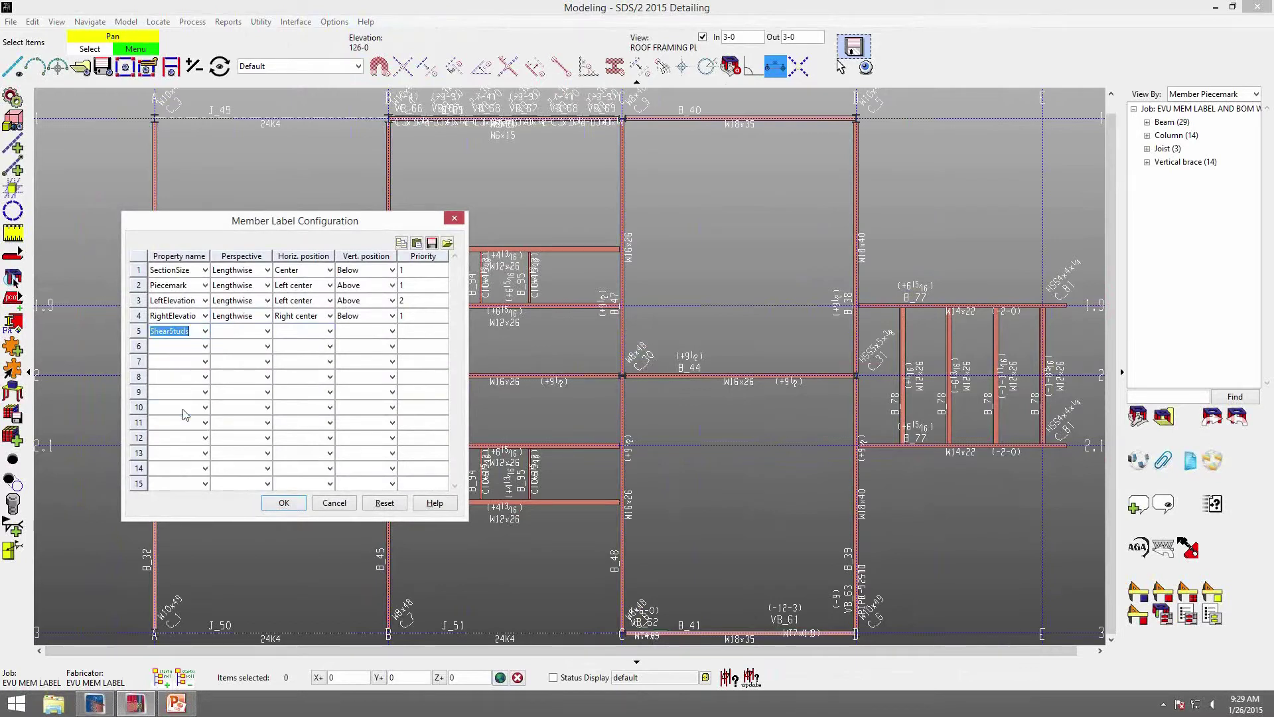
Set the ShearStuds label to Lengthwise, Right center and Above, and apply the label configuration.
{"action": "left_click", "coordinate": [267, 331]}
{"action": "left_click", "coordinate": [264, 346]}
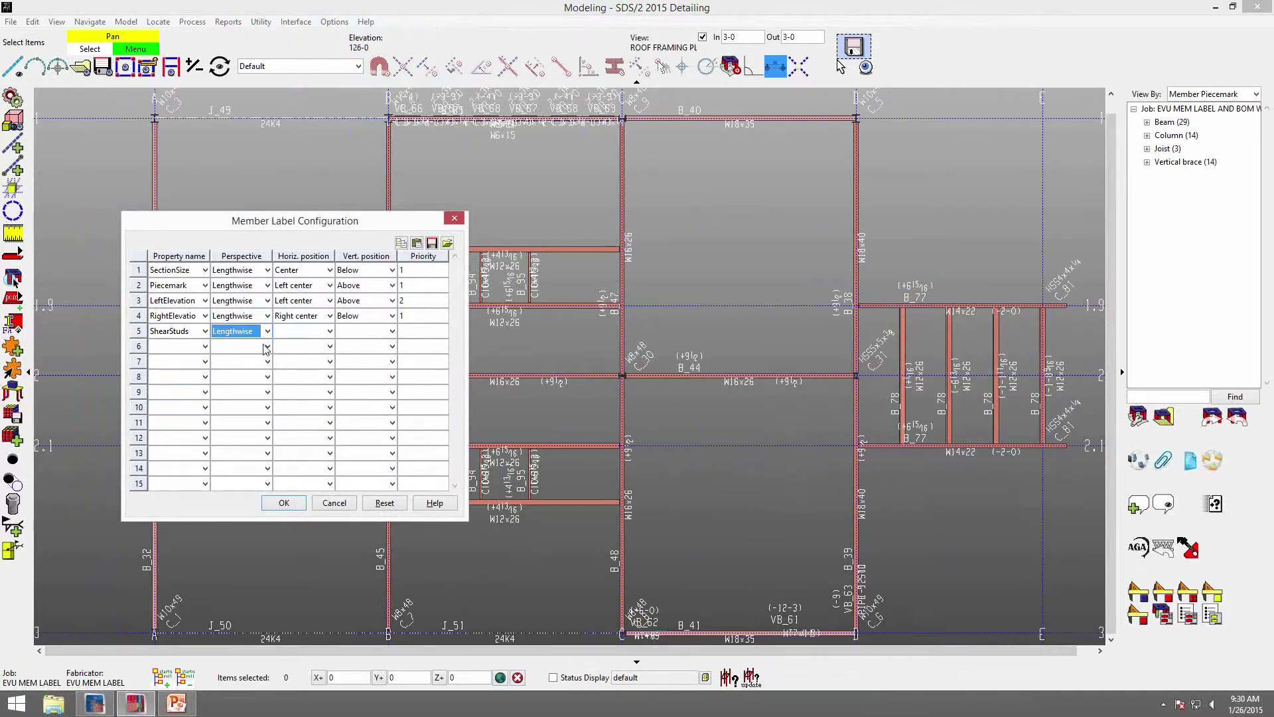
{"action": "left_click", "coordinate": [329, 331]}
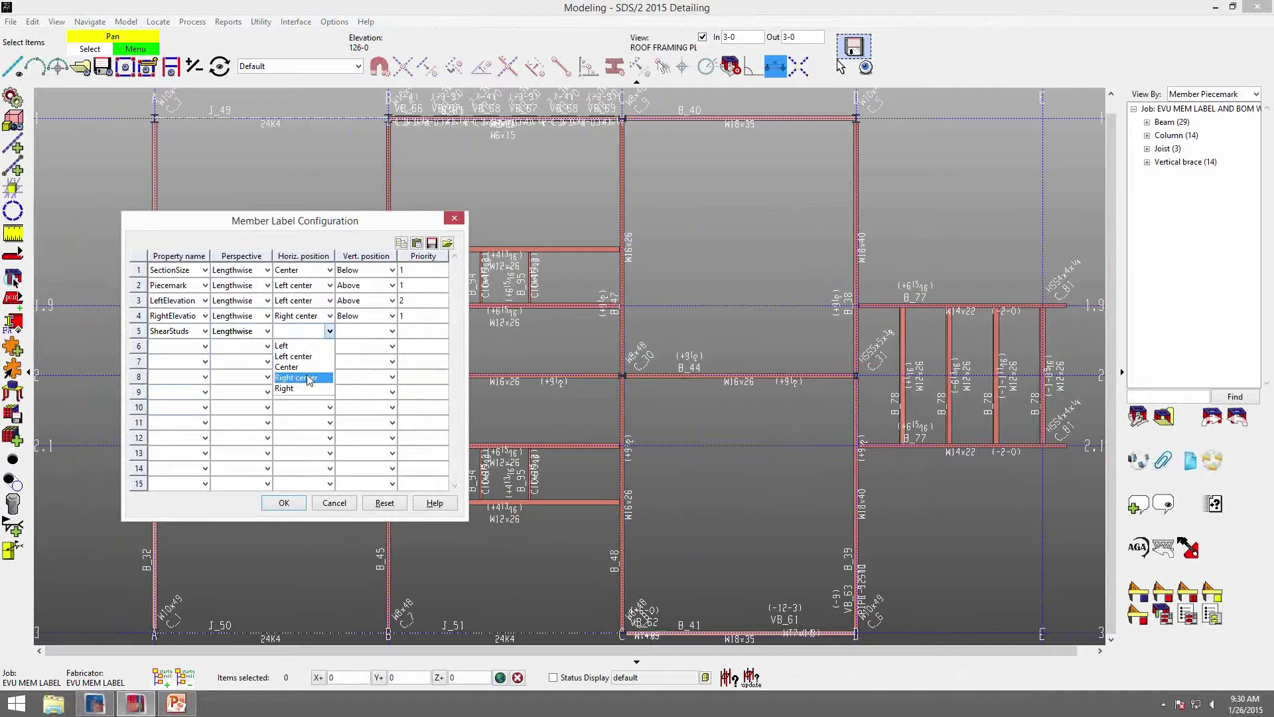
{"action": "left_click", "coordinate": [297, 377]}
{"action": "left_click", "coordinate": [392, 330]}
{"action": "left_click", "coordinate": [362, 346]}
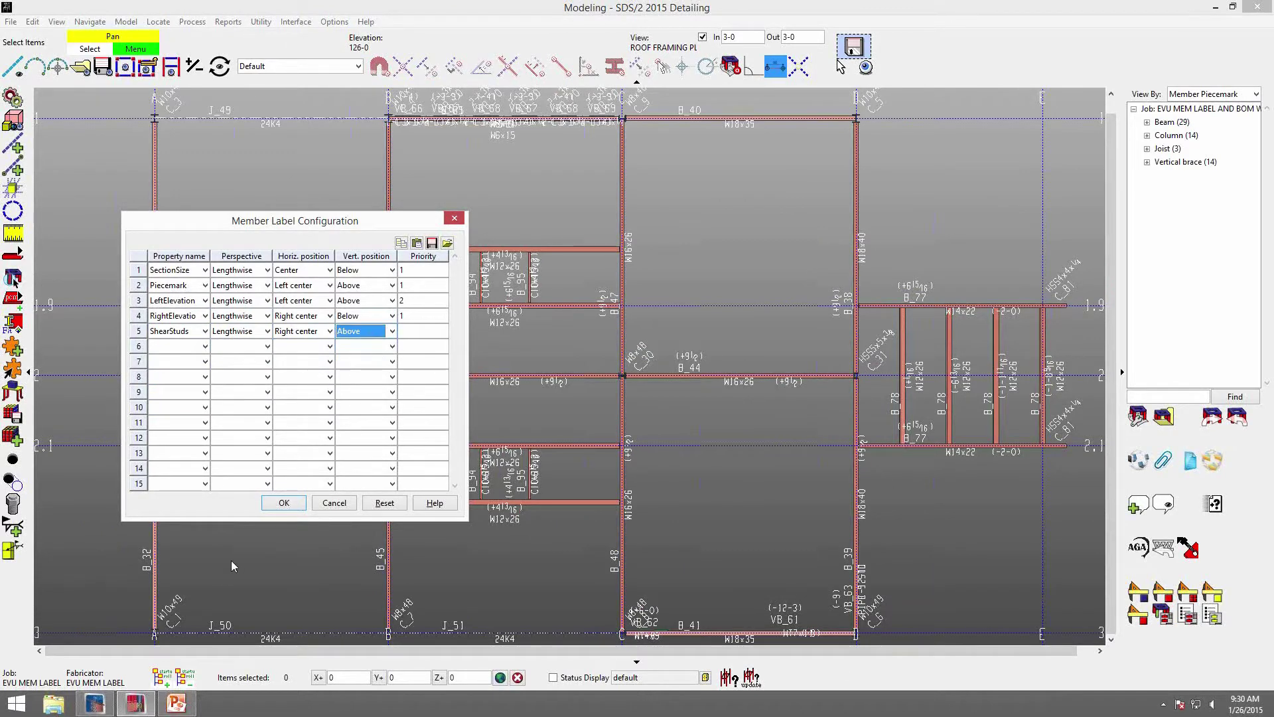
{"action": "left_click", "coordinate": [283, 503]}
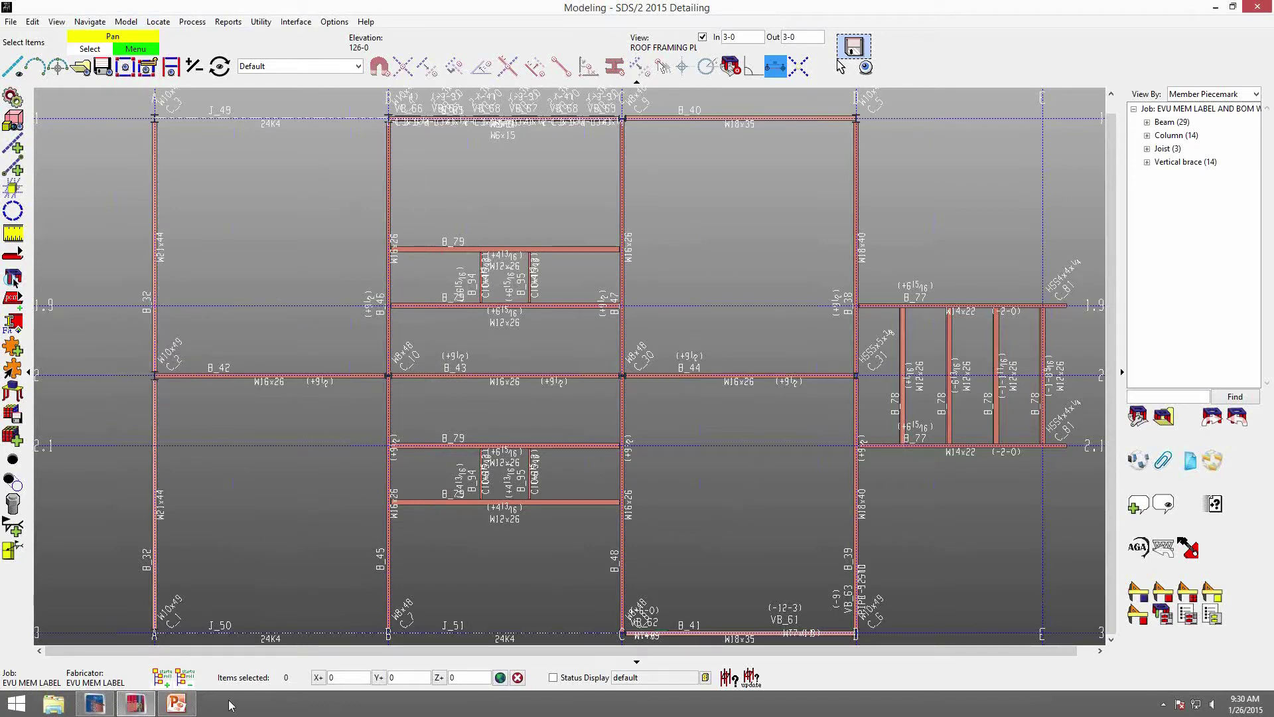
Switch to the PowerPoint presentation and advance to the Shear Studs slide.
{"action": "mouse_move", "coordinate": [137, 708]}
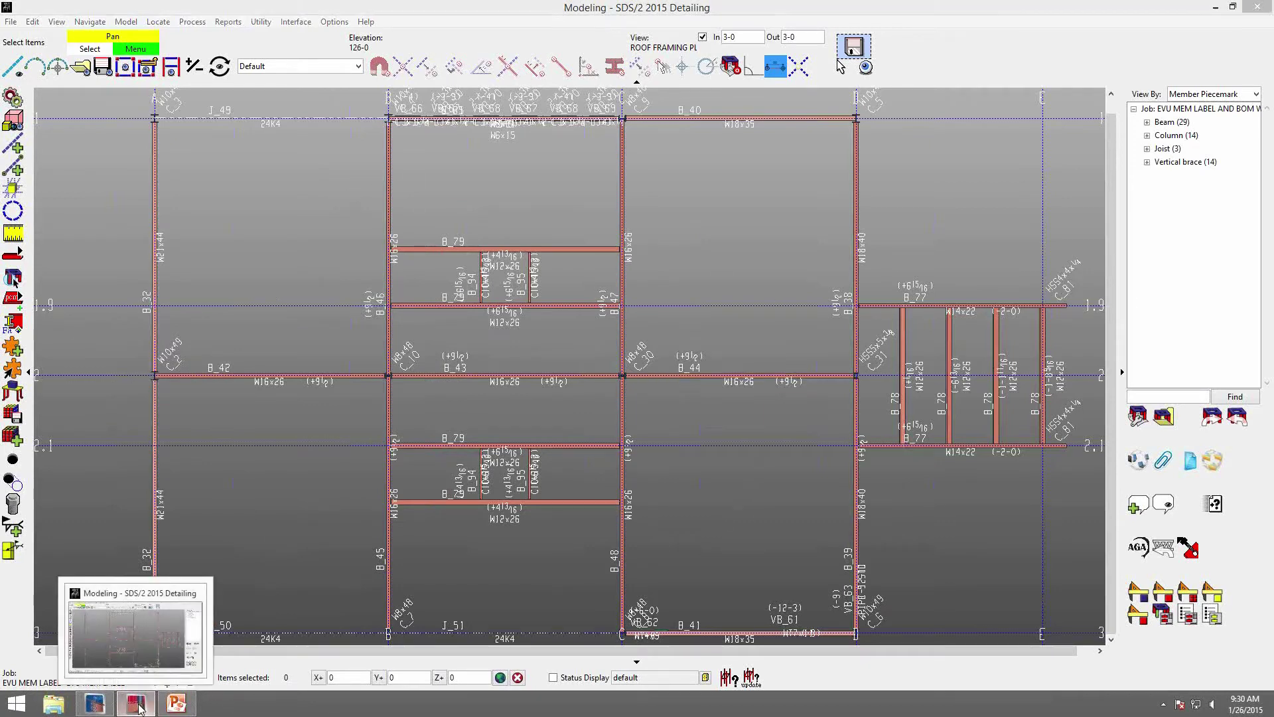
{"action": "left_click", "coordinate": [176, 704]}
{"action": "left_click", "coordinate": [551, 572]}
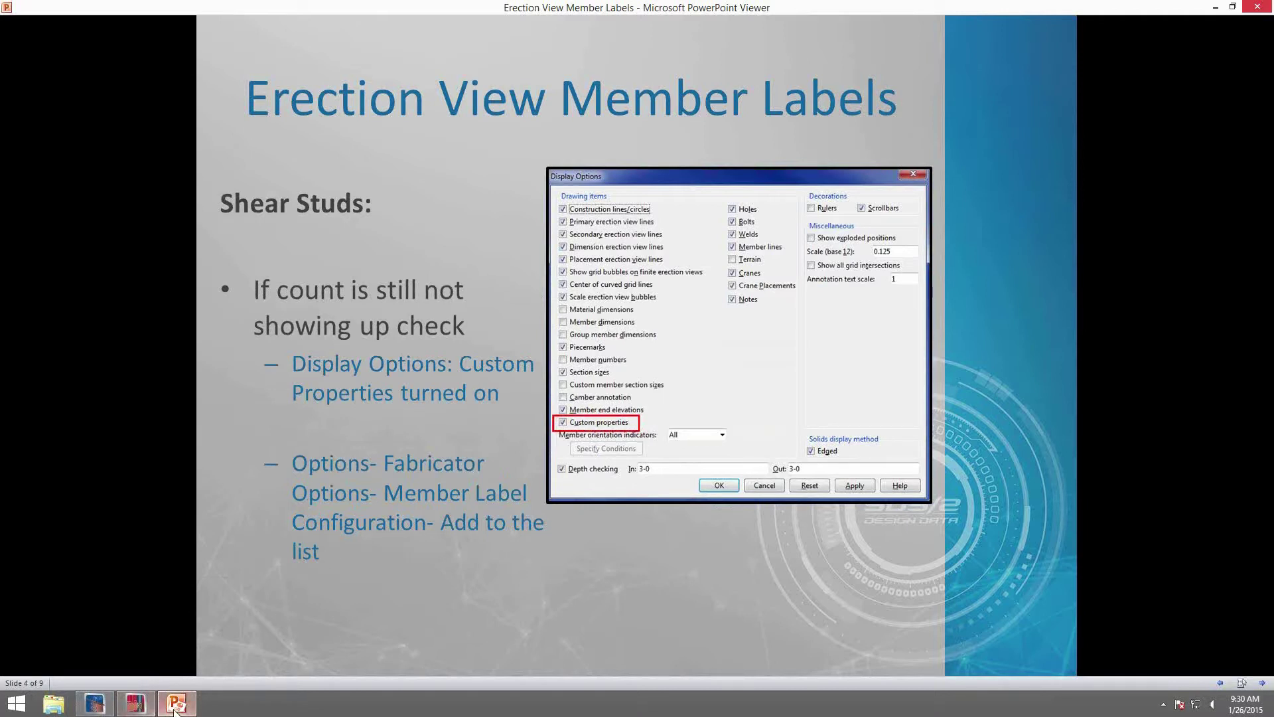
Return to SDS/2 Modeling and turn on custom properties in the model's display options.
{"action": "left_click", "coordinate": [136, 704]}
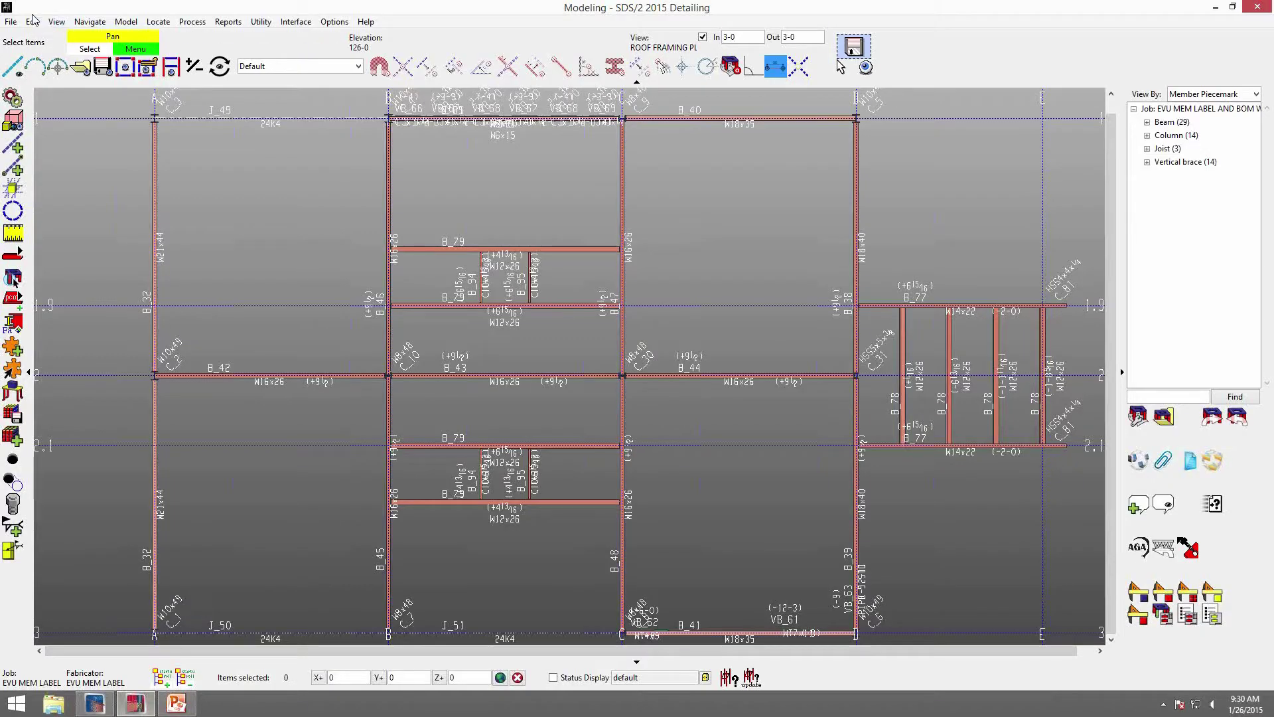
{"action": "key", "text": "ctrl+d"}
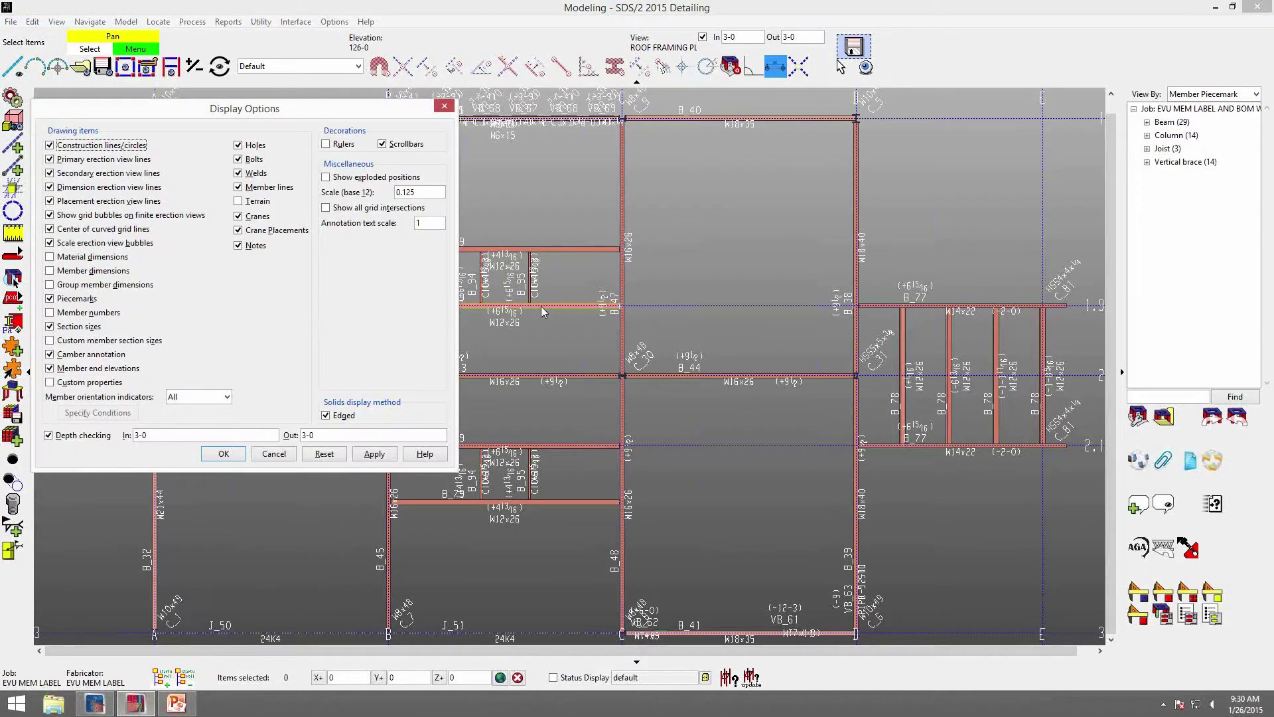
{"action": "left_click", "coordinate": [76, 383]}
{"action": "left_click", "coordinate": [219, 453]}
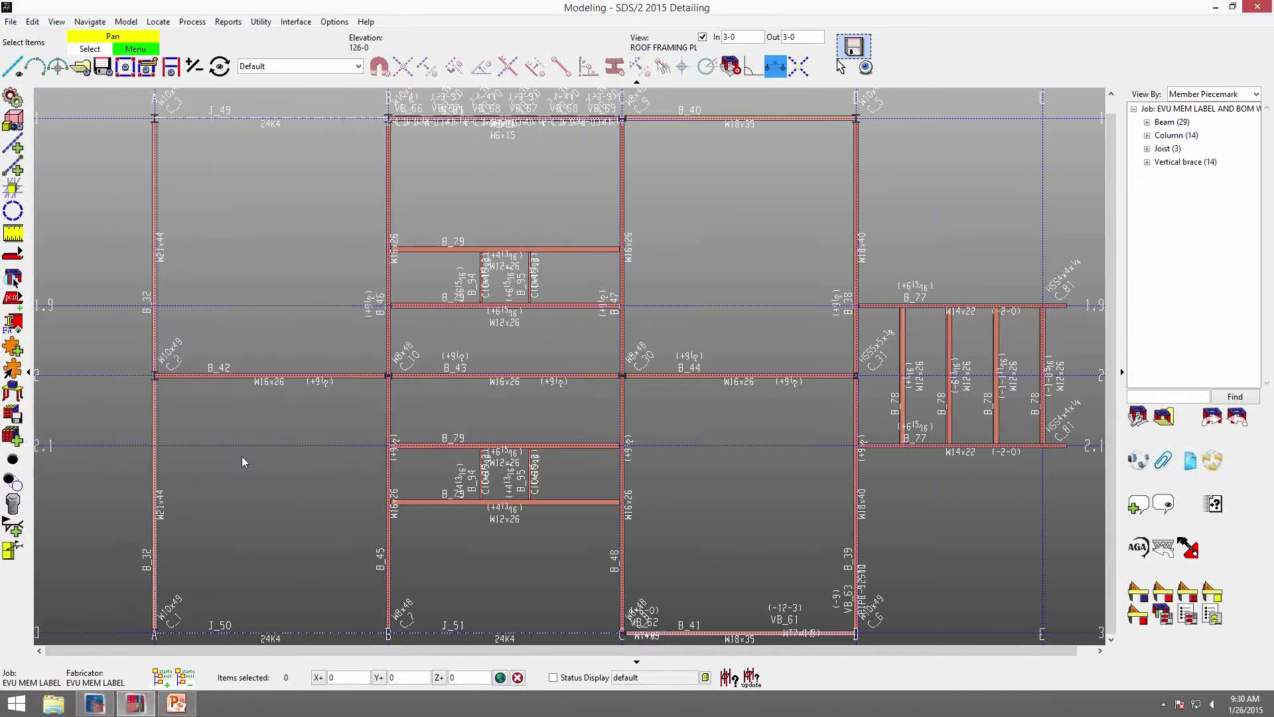
Set the Shear Stud Count of the W16x26 beam B_47 to [4,4,8] in its Detailer custom properties and accept the beam edit.
{"action": "scroll", "coordinate": [563, 251], "scroll_direction": "up", "scroll_amount": 2}
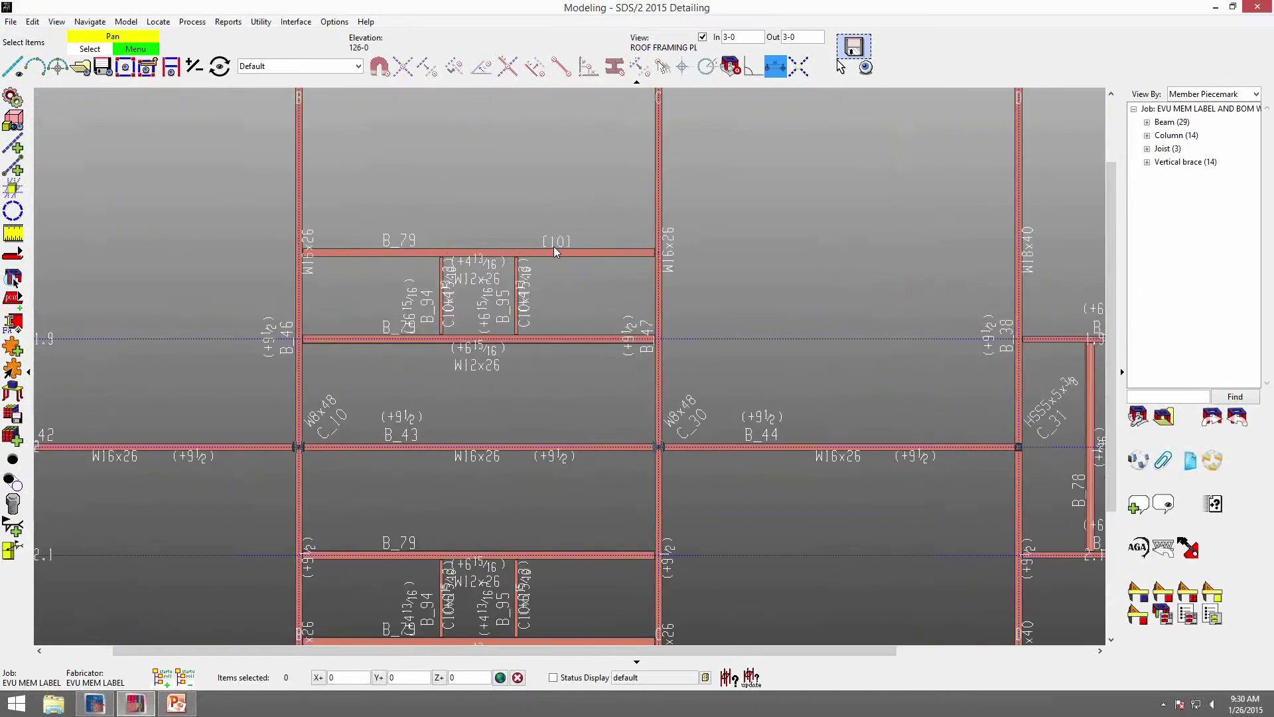
{"action": "middle_click_drag", "start_coordinate": [597, 353], "coordinate": [582, 321]}
{"action": "scroll", "coordinate": [601, 285], "scroll_direction": "down", "scroll_amount": 2}
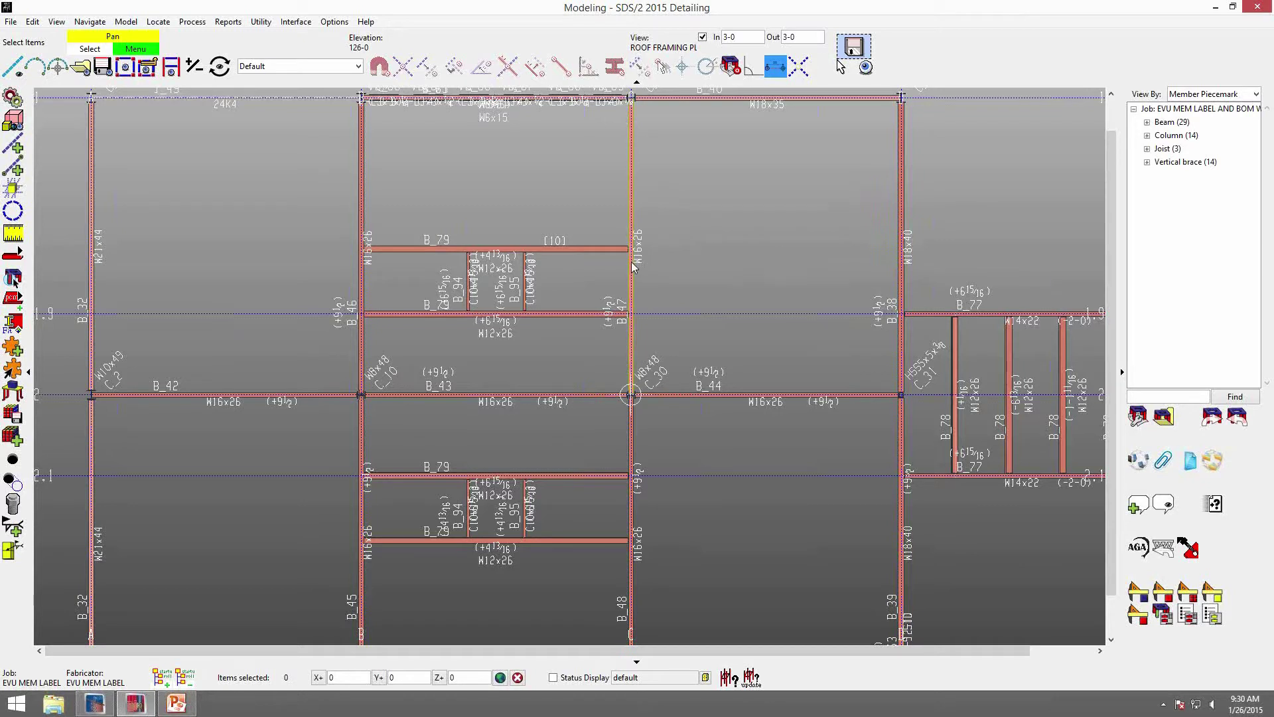
{"action": "double_click", "coordinate": [633, 151]}
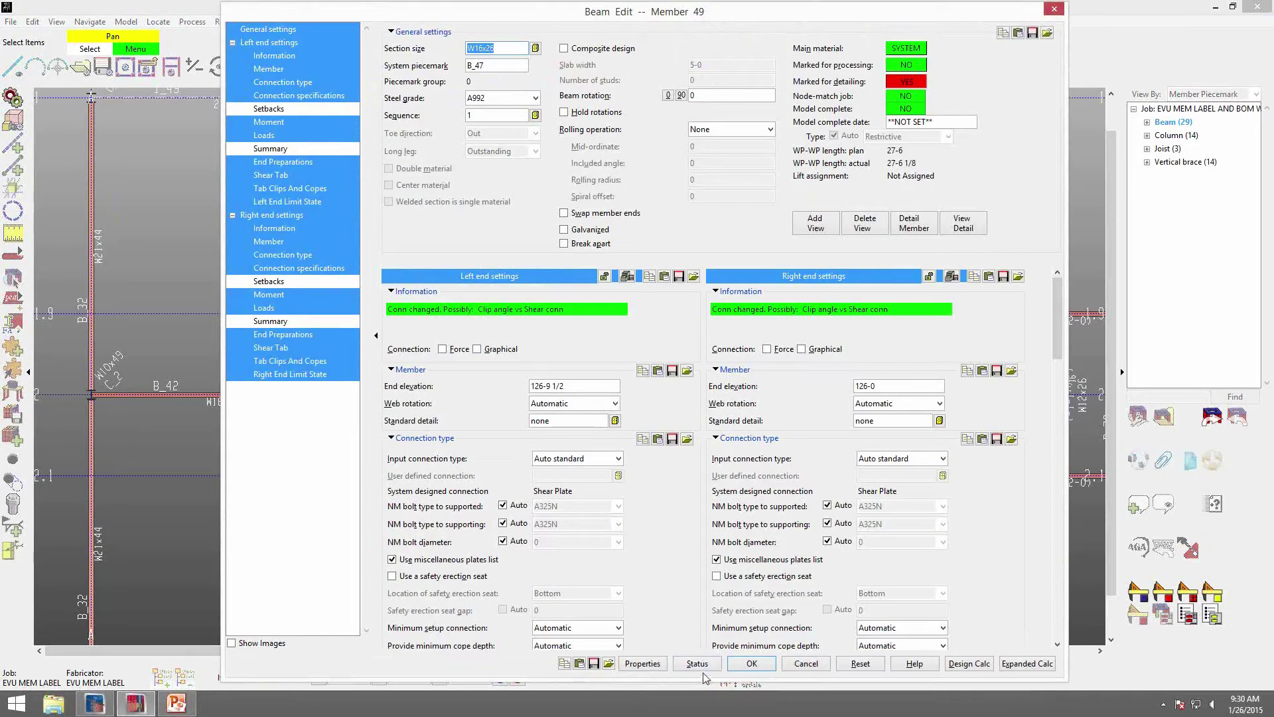
{"action": "left_click", "coordinate": [643, 664]}
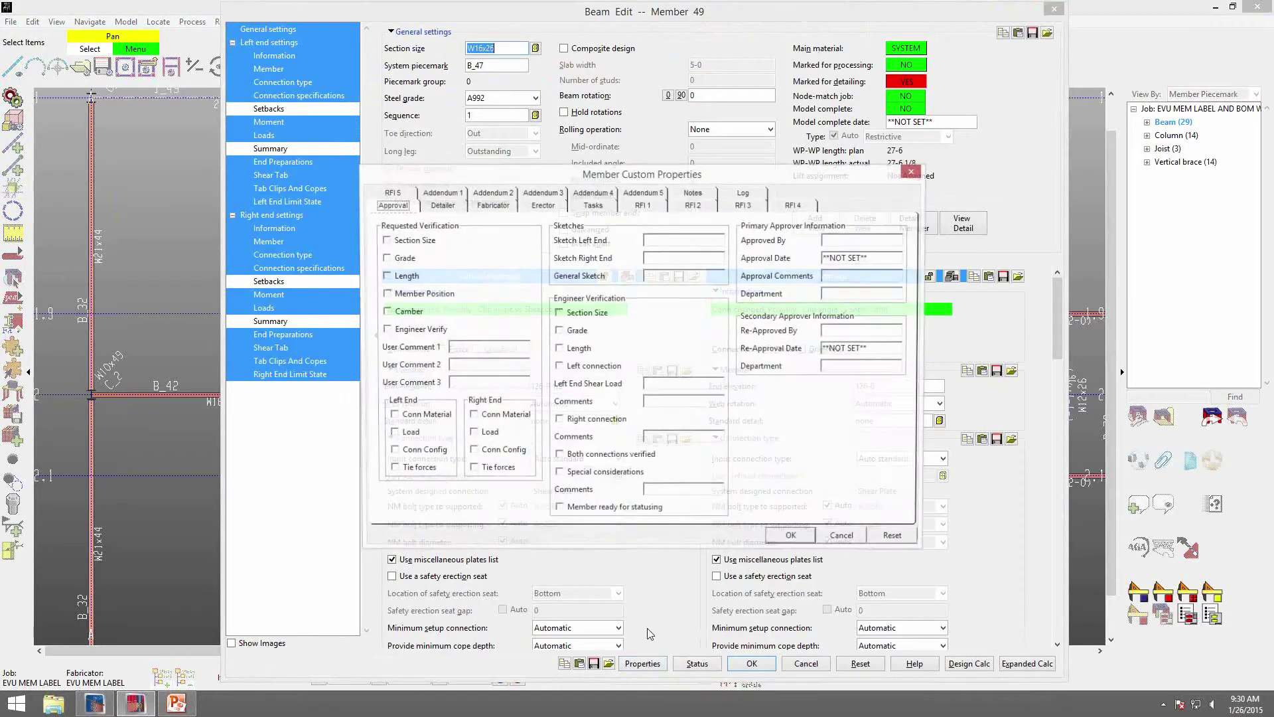
{"action": "left_click", "coordinate": [442, 205]}
{"action": "left_click", "coordinate": [666, 316]}
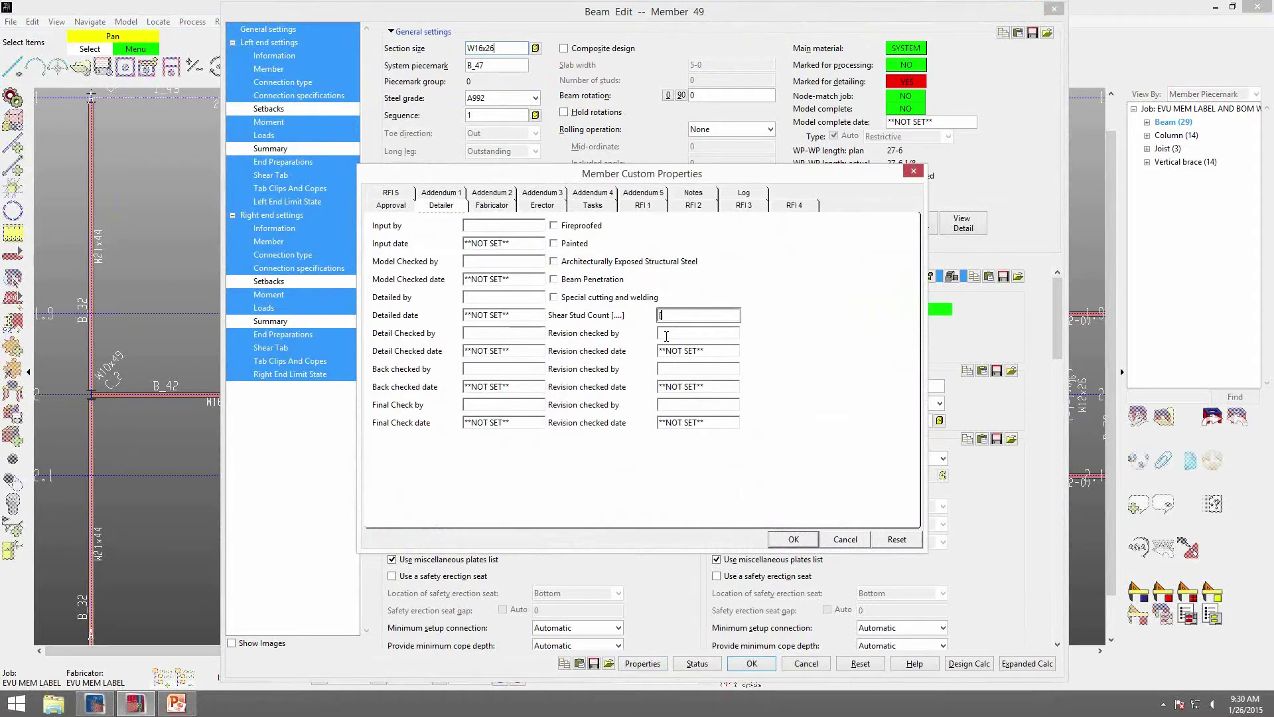
{"action": "type", "text": "[4,4,8]"}
{"action": "left_click", "coordinate": [797, 538]}
{"action": "left_click", "coordinate": [752, 664]}
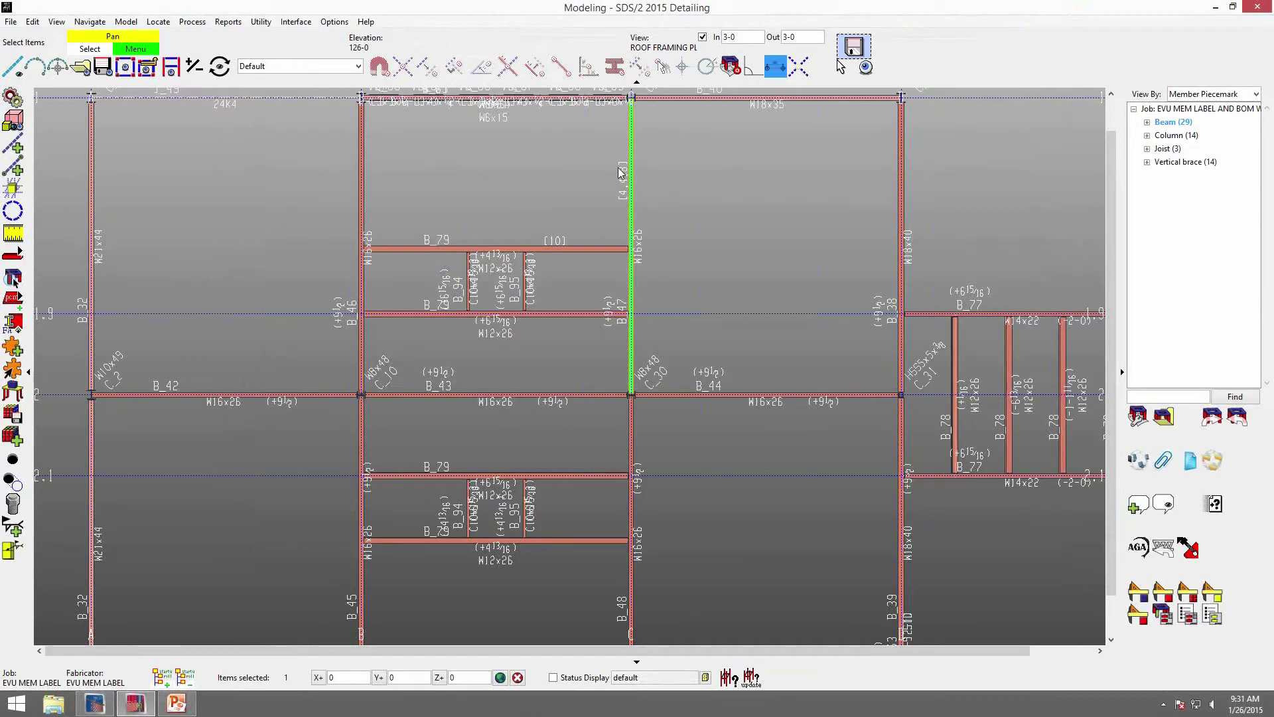
{"action": "left_click", "coordinate": [718, 307]}
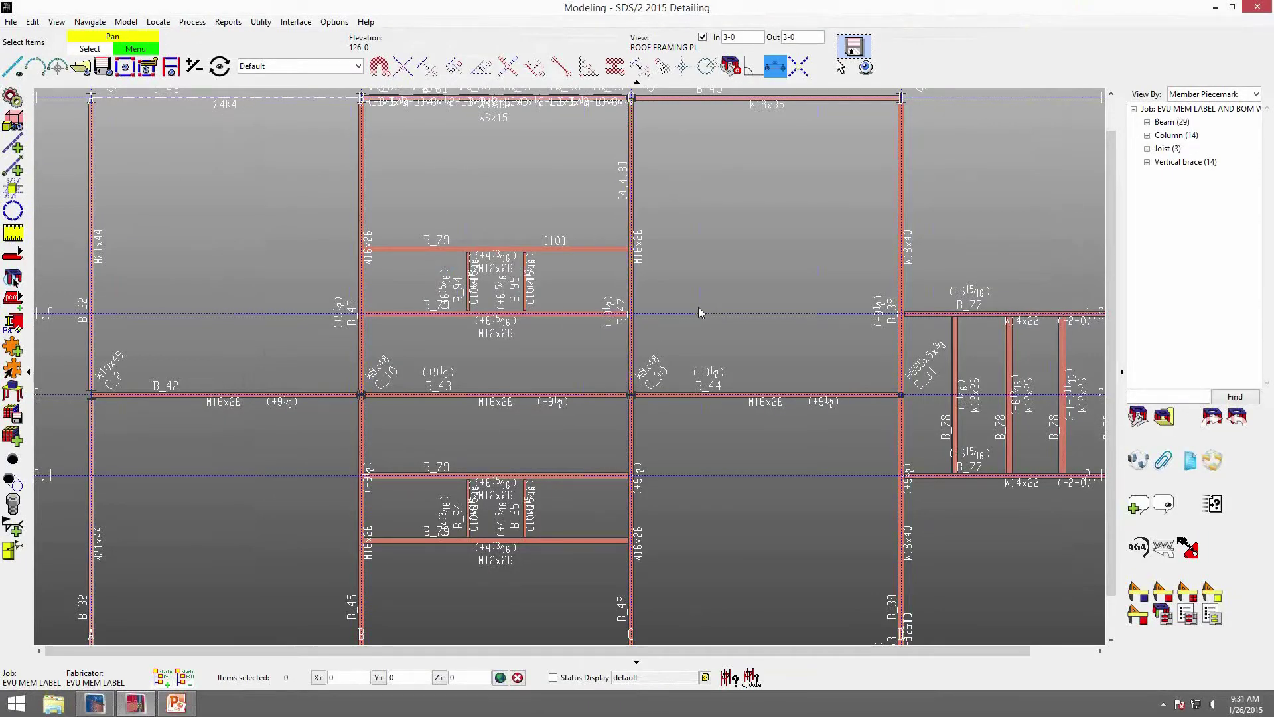
{"action": "middle_click_drag", "start_coordinate": [521, 342], "coordinate": [522, 295]}
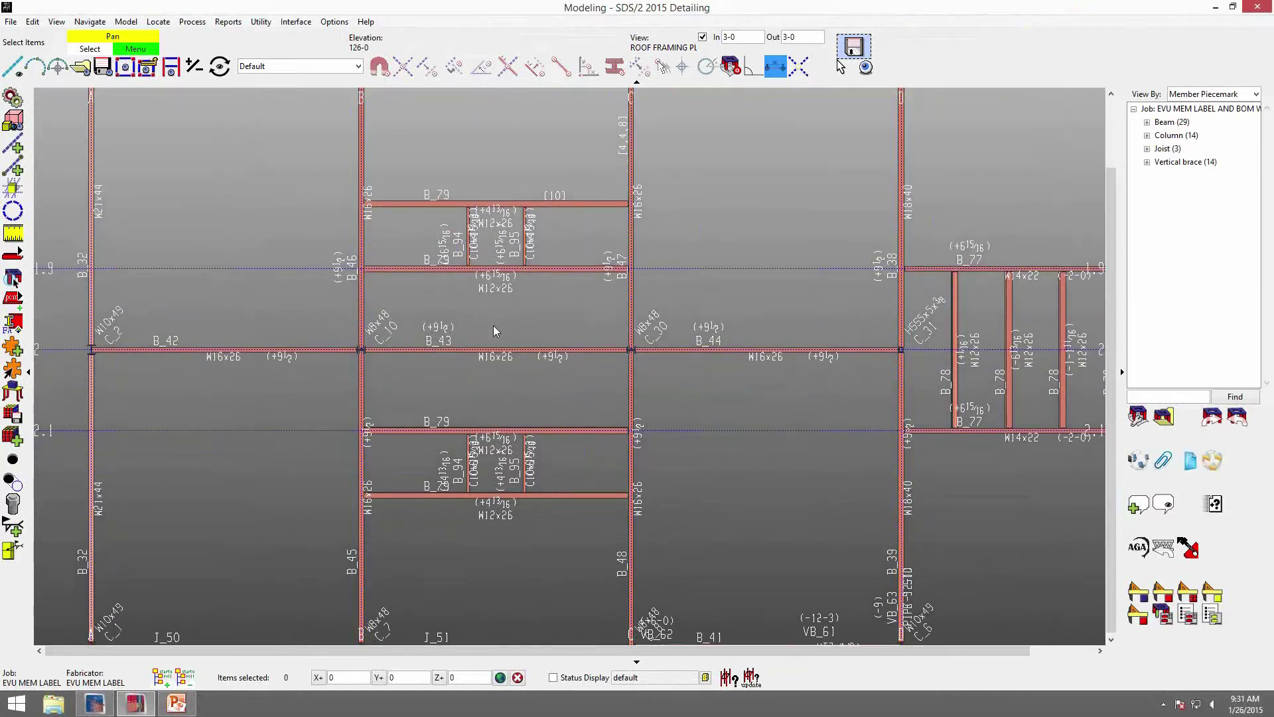
Switch to the PowerPoint presentation, advance to the Shear Stud Parametric slide, and return to SDS/2 Modeling.
{"action": "left_click", "coordinate": [176, 703]}
{"action": "left_click", "coordinate": [628, 634]}
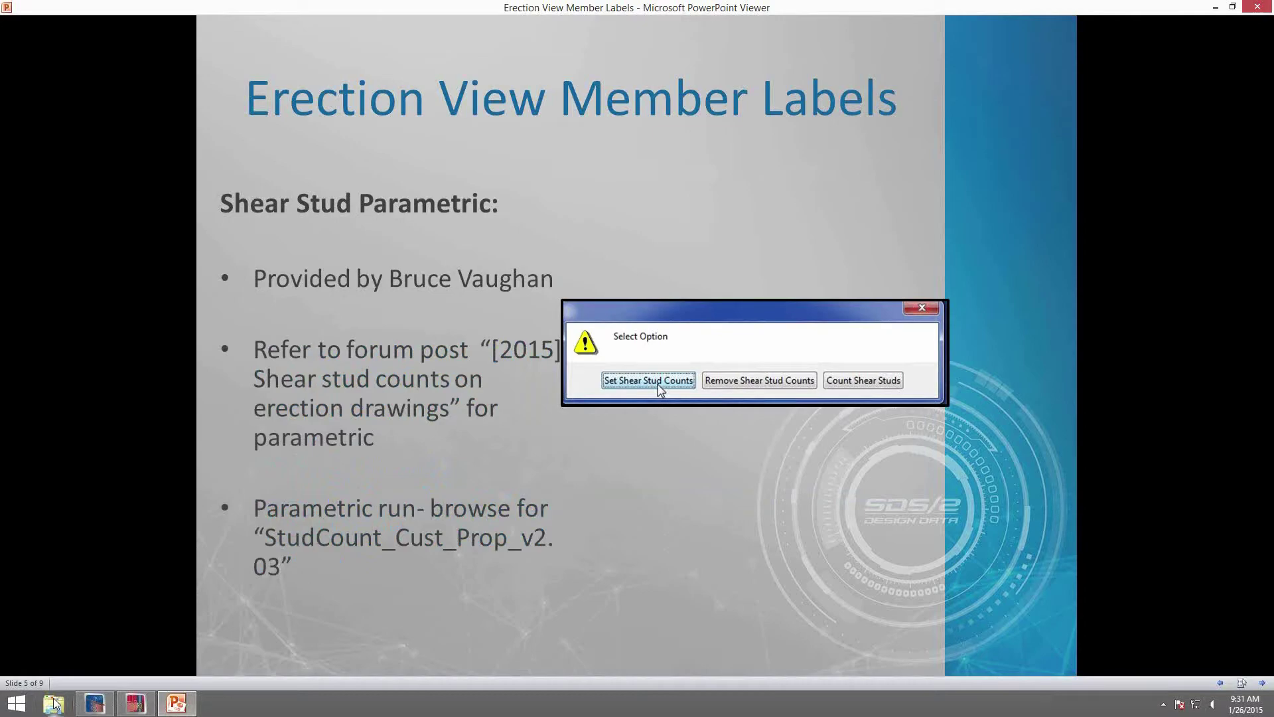
{"action": "left_click", "coordinate": [140, 706]}
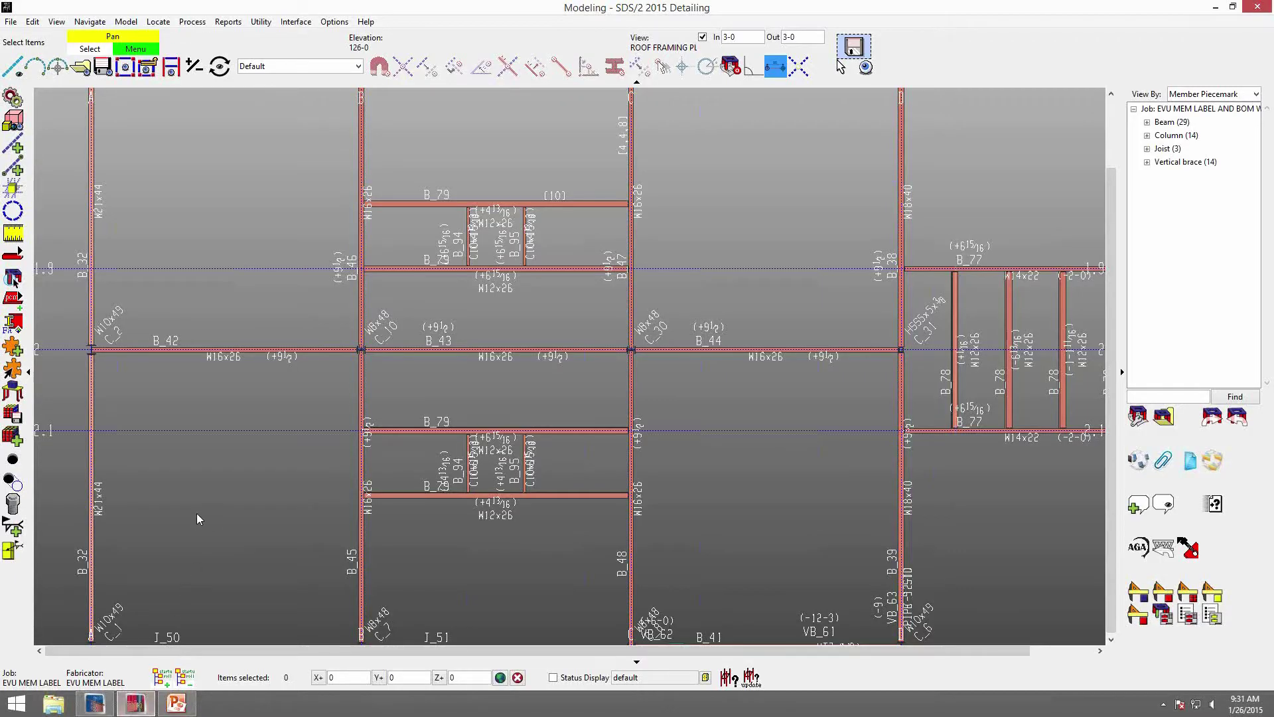
Run the parametric file StudCount_Cust_Prop_v2.03.py from the Desktop and move its option dialog clear of the beams.
{"action": "left_click", "coordinate": [162, 674]}
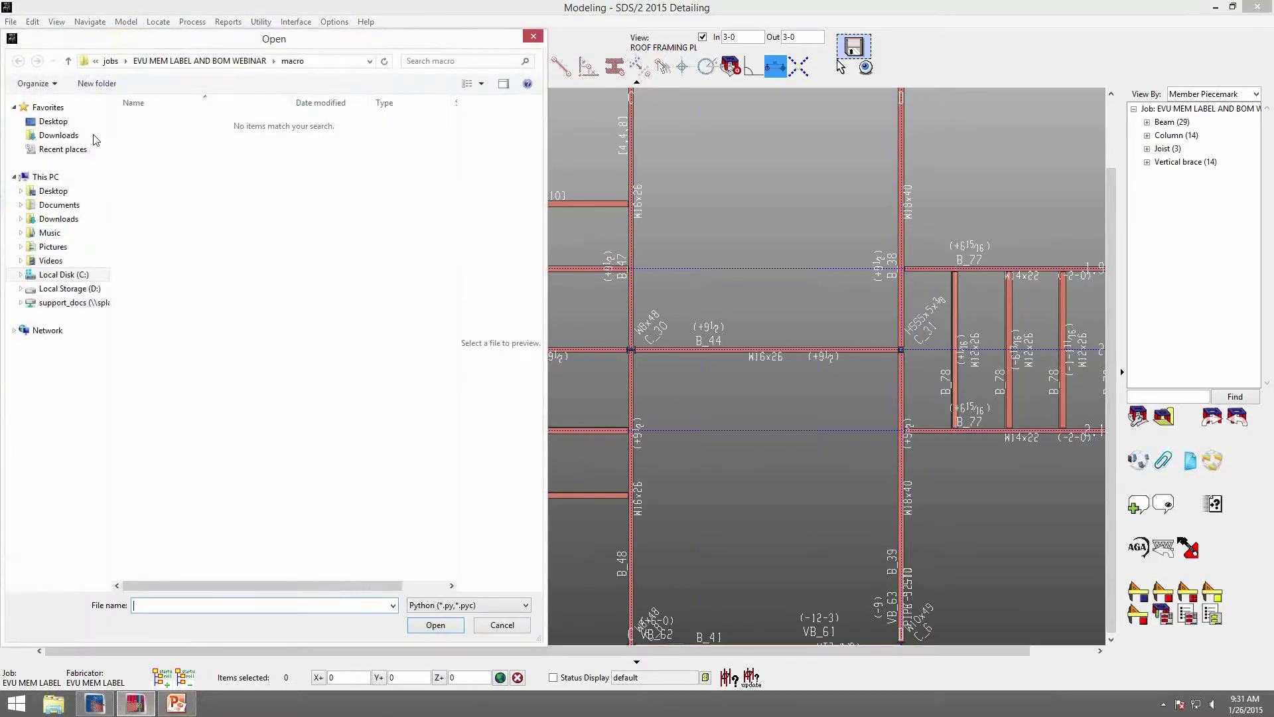
{"action": "left_click", "coordinate": [54, 122]}
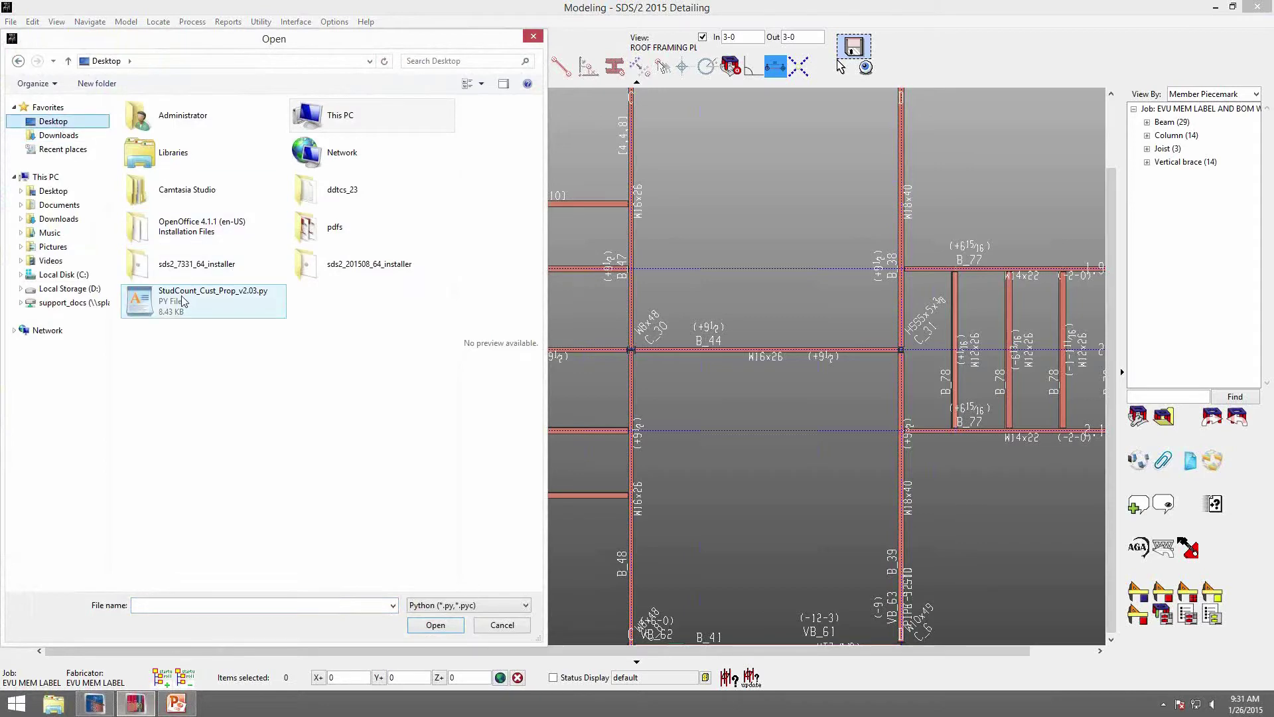
{"action": "left_click", "coordinate": [184, 302]}
{"action": "left_click", "coordinate": [436, 624]}
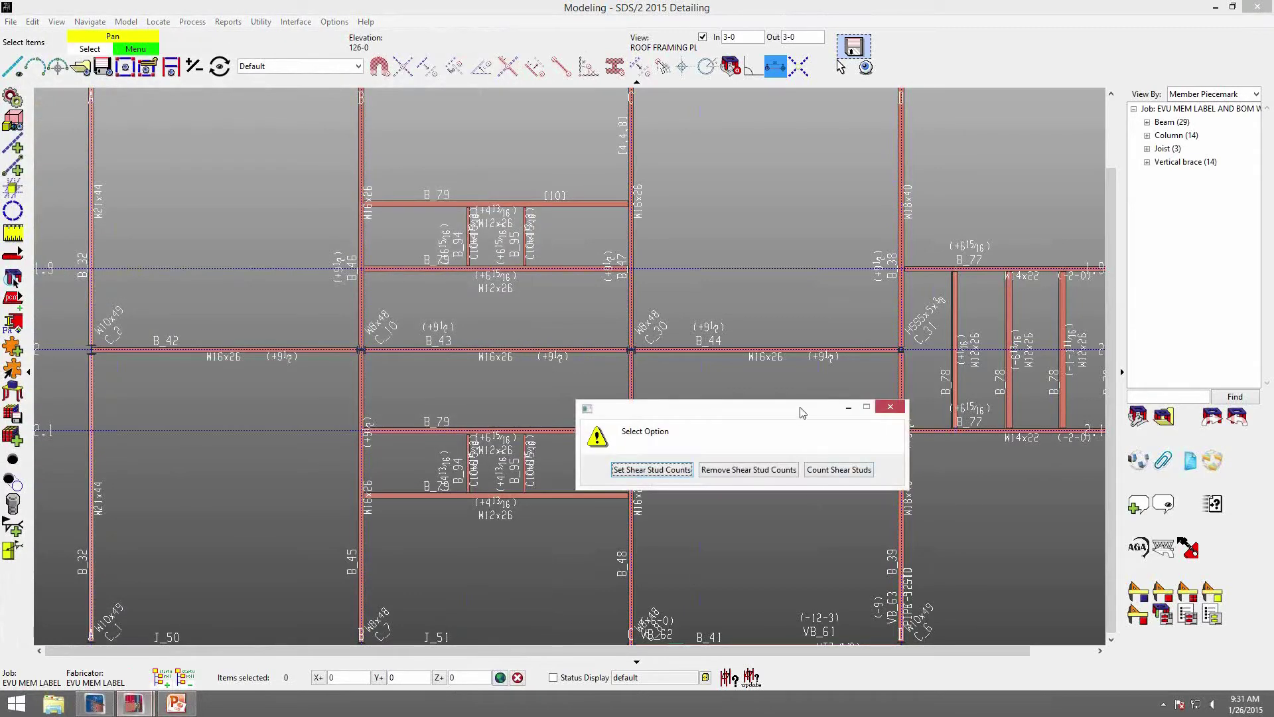
{"action": "left_click_drag", "start_coordinate": [801, 410], "coordinate": [1004, 197]}
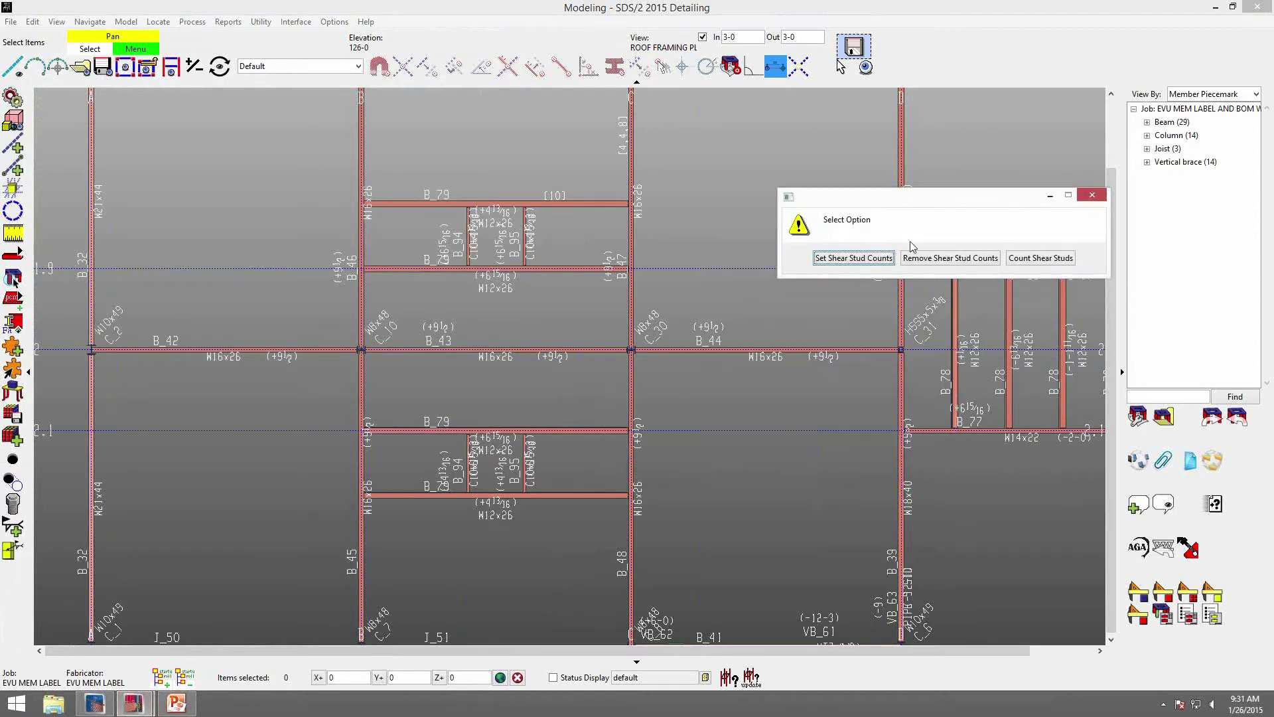
Choose Set Shear Stud Counts and select the four horizontal B_79 beams in the middle bay as its targets.
{"action": "left_click", "coordinate": [854, 258]}
{"action": "left_click", "coordinate": [583, 203]}
{"action": "left_click", "coordinate": [559, 270], "text": "shift"}
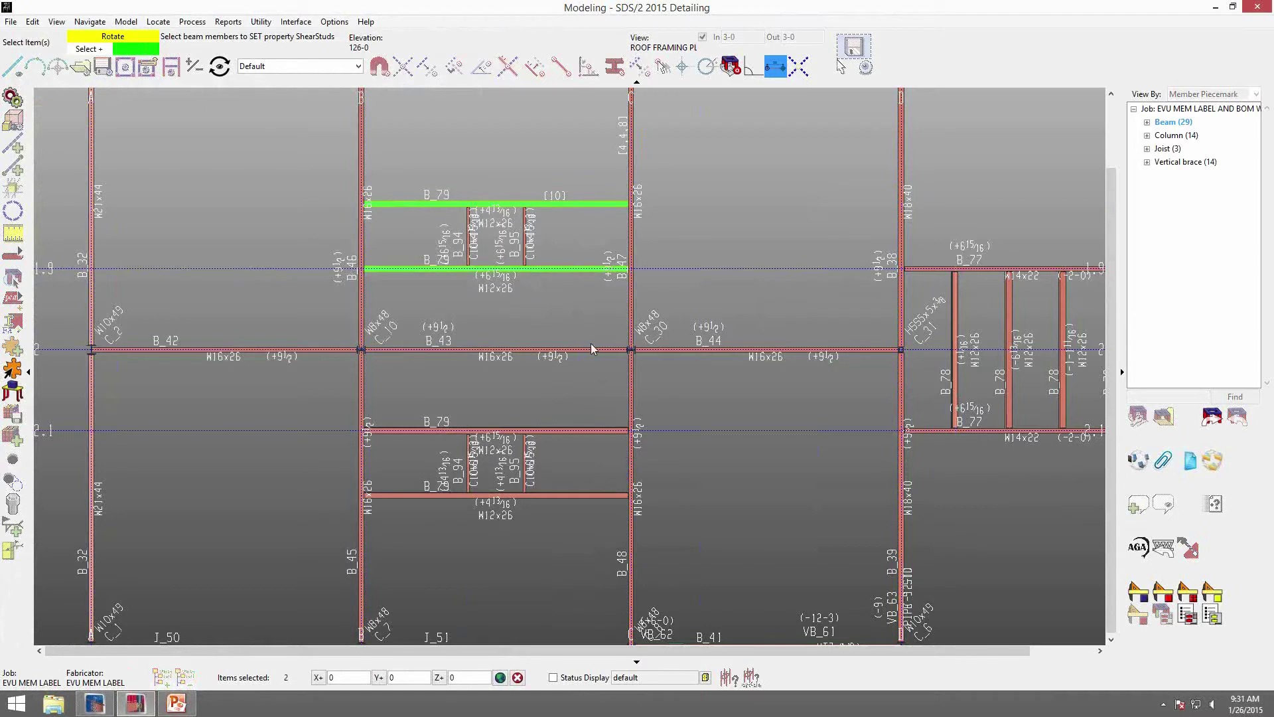
{"action": "left_click", "coordinate": [591, 430], "text": "shift"}
{"action": "left_click", "coordinate": [581, 494], "text": "shift"}
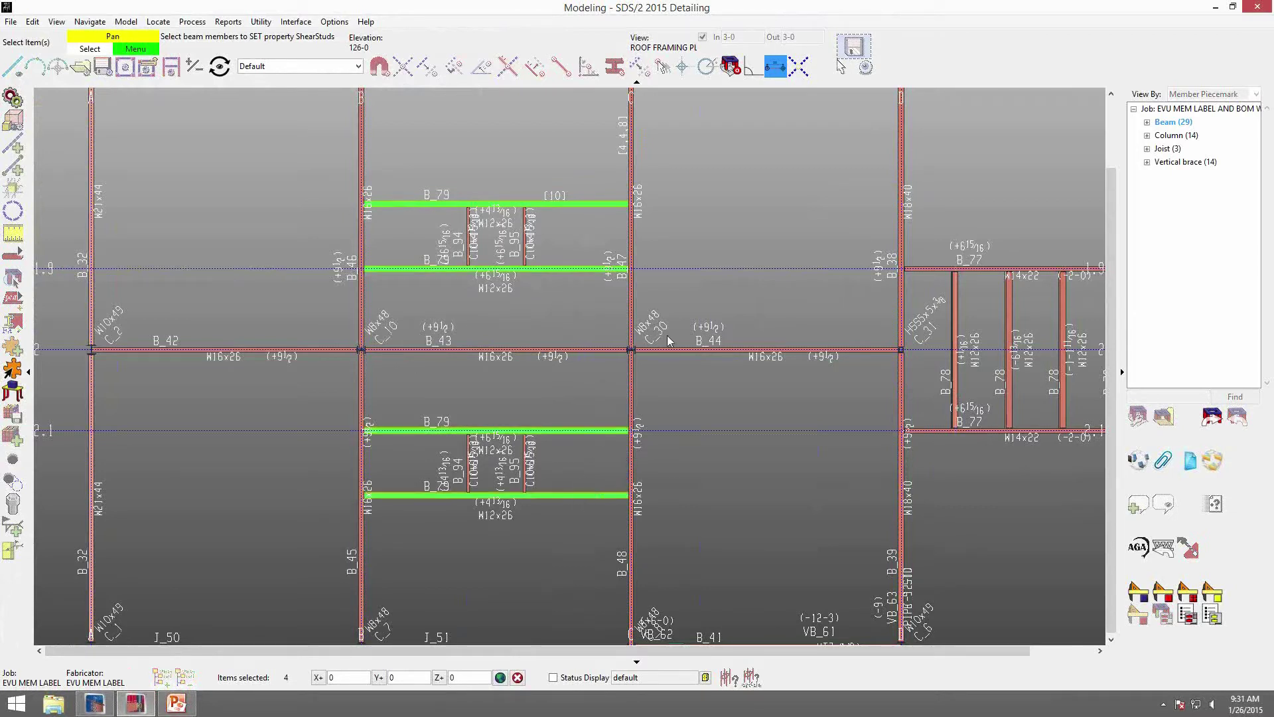
{"action": "right_click", "coordinate": [681, 191]}
{"action": "left_click", "coordinate": [707, 197]}
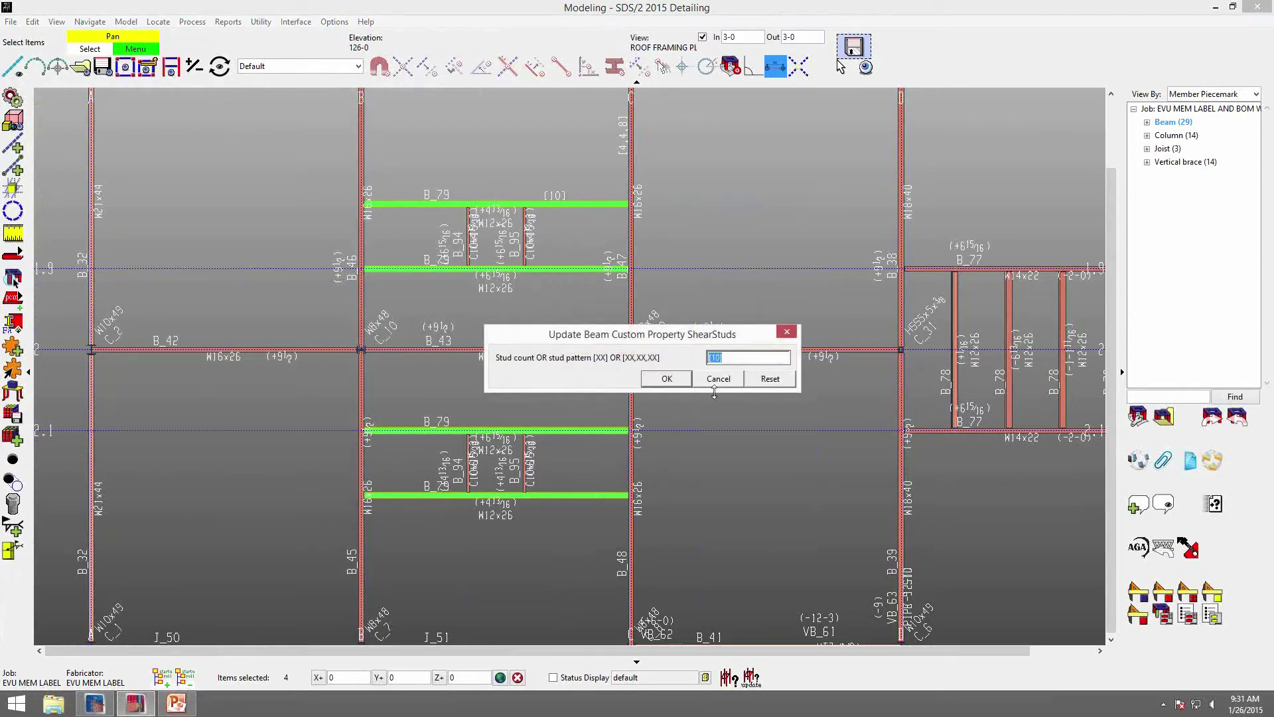
Set the stud count of the selected B_79 beams to [12] and end the parametric.
{"action": "left_click", "coordinate": [720, 358]}
{"action": "key", "text": "BackSpace"}
{"action": "type", "text": "2"}
{"action": "left_click", "coordinate": [656, 377]}
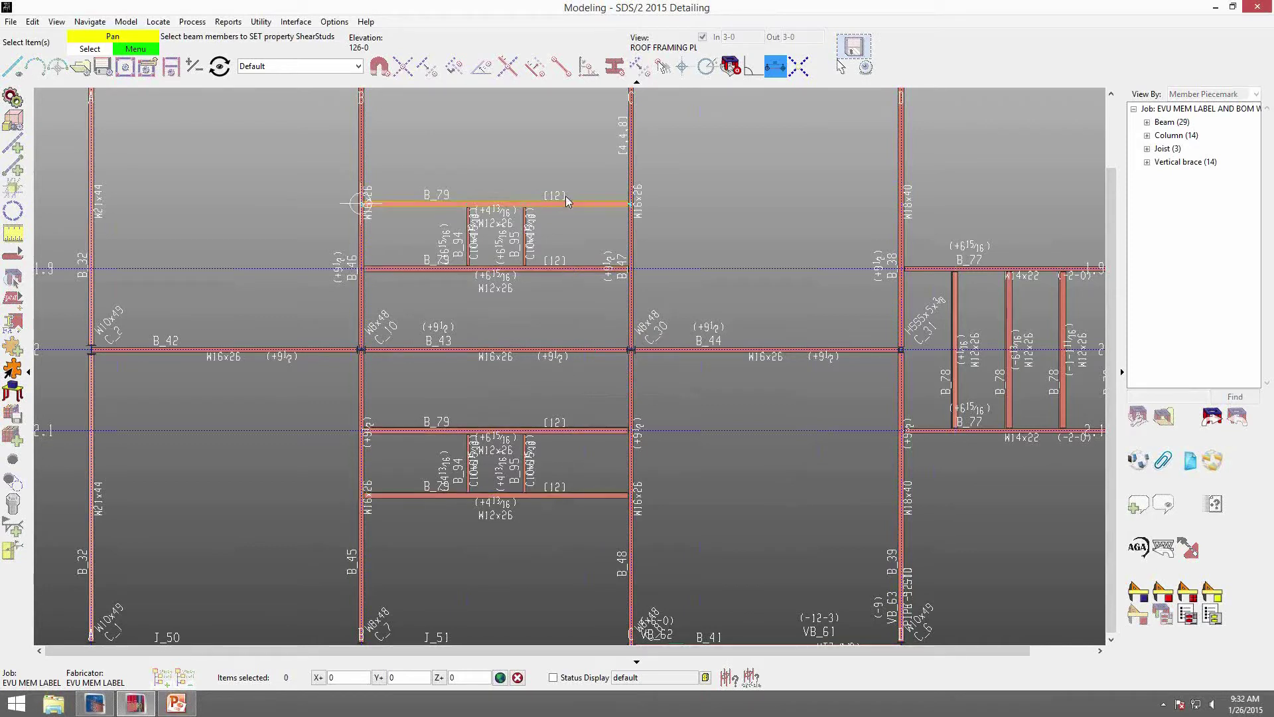
{"action": "right_click", "coordinate": [790, 246]}
{"action": "left_click", "coordinate": [823, 258]}
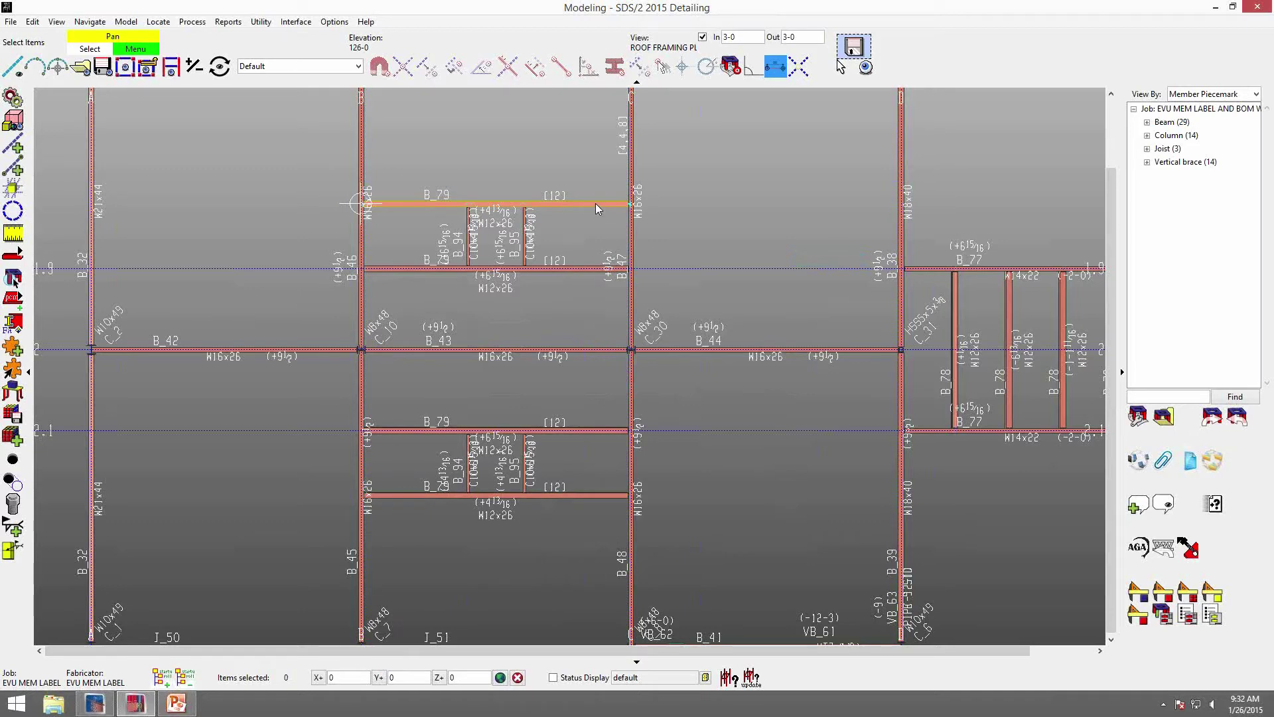
Open the Detailer custom properties of the B_79 beam on grid line 1.9 to check its Shear Stud Count.
{"action": "double_click", "coordinate": [602, 274]}
{"action": "left_click", "coordinate": [642, 663]}
{"action": "left_click", "coordinate": [442, 206]}
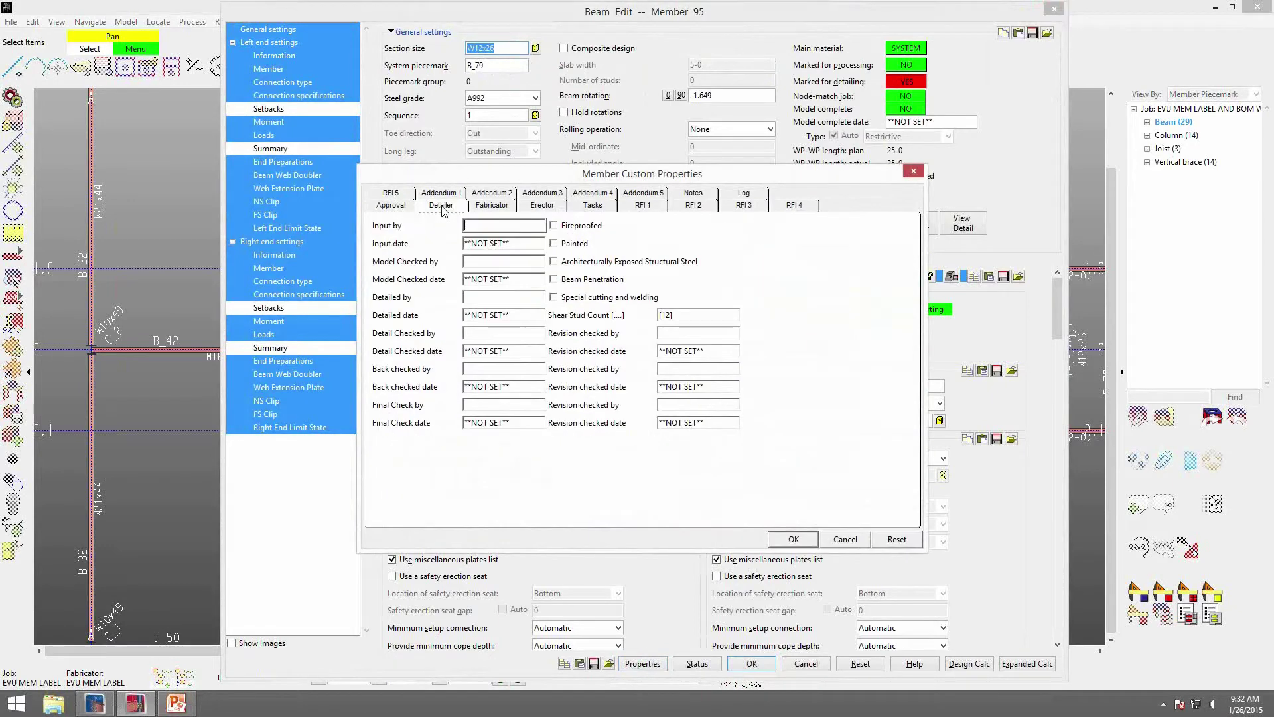
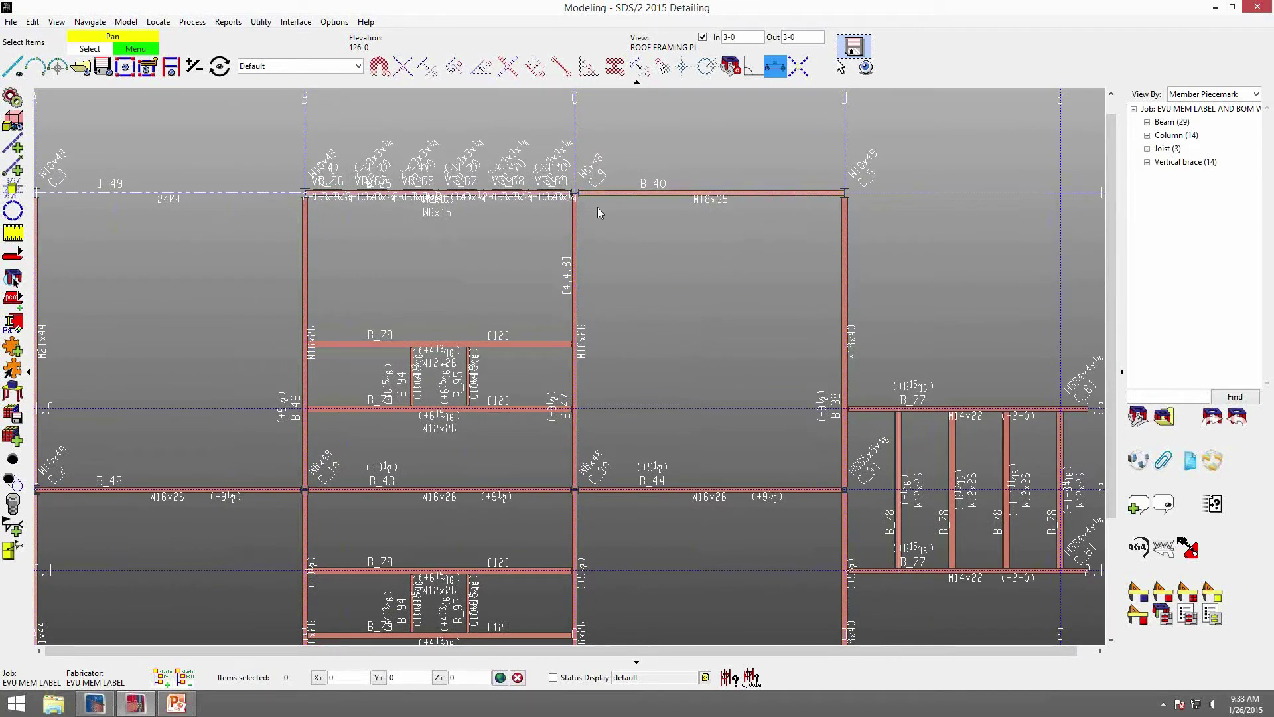
Set the Left End Shear Load of beam B_40 to 50 kips in its Approval custom properties and accept the beam edit.
{"action": "double_click", "coordinate": [631, 193]}
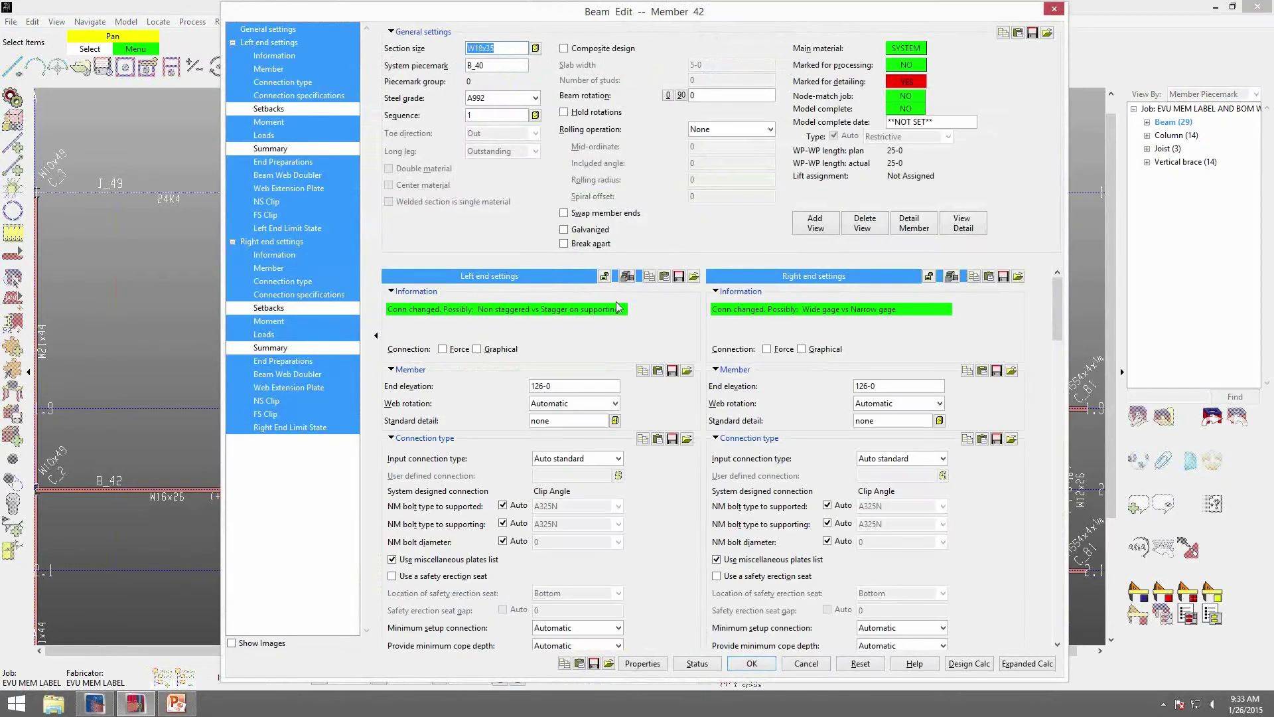
{"action": "left_click", "coordinate": [642, 664]}
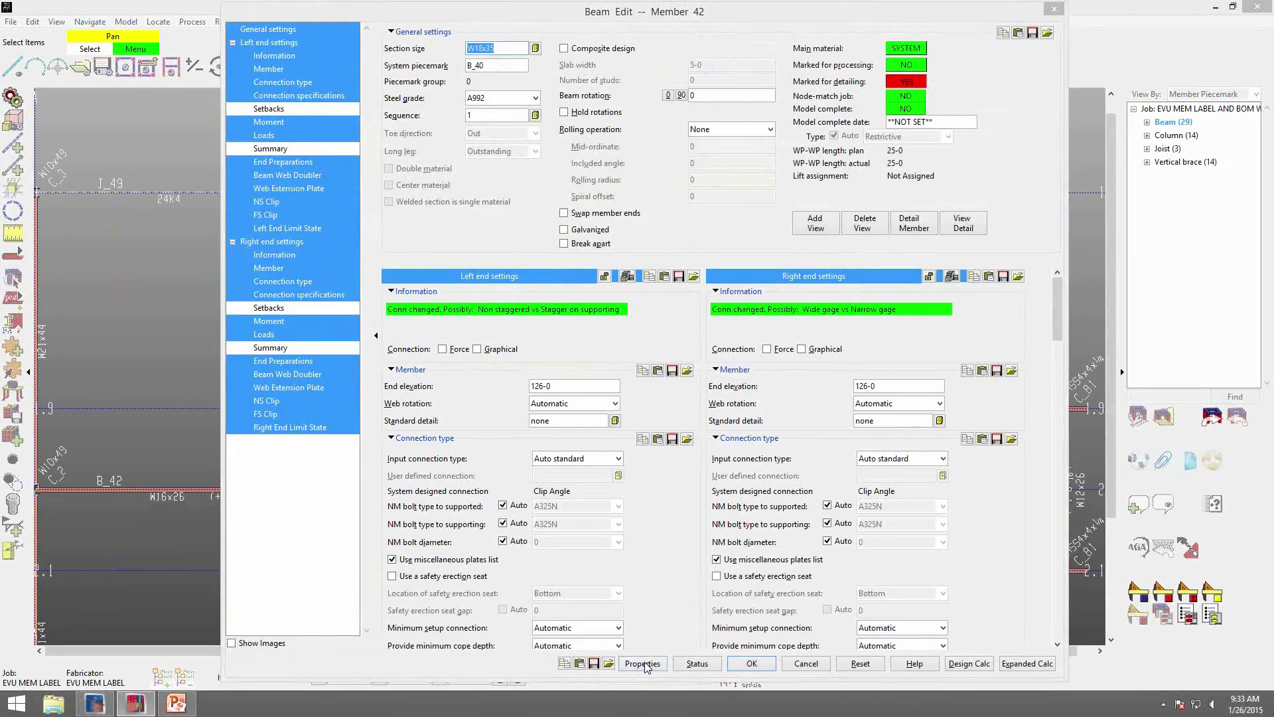
{"action": "left_click", "coordinate": [669, 384]}
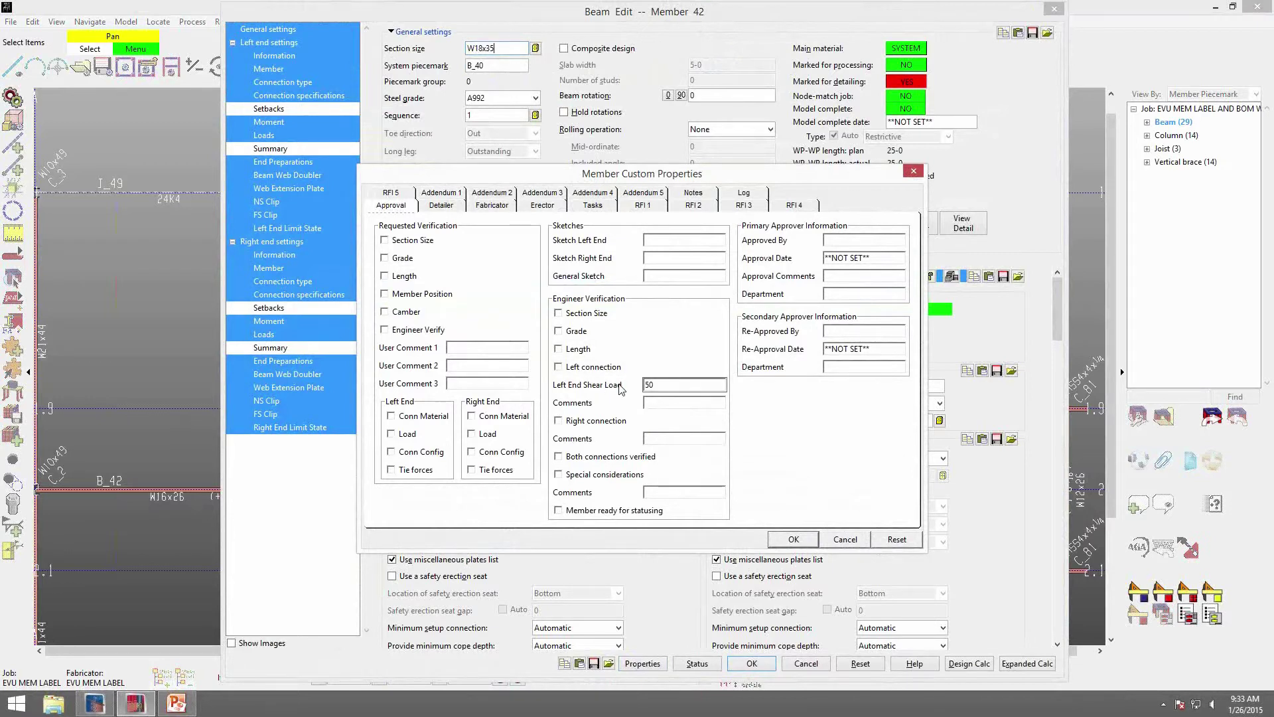
{"action": "type", "text": "50 kips"}
{"action": "left_click", "coordinate": [808, 543]}
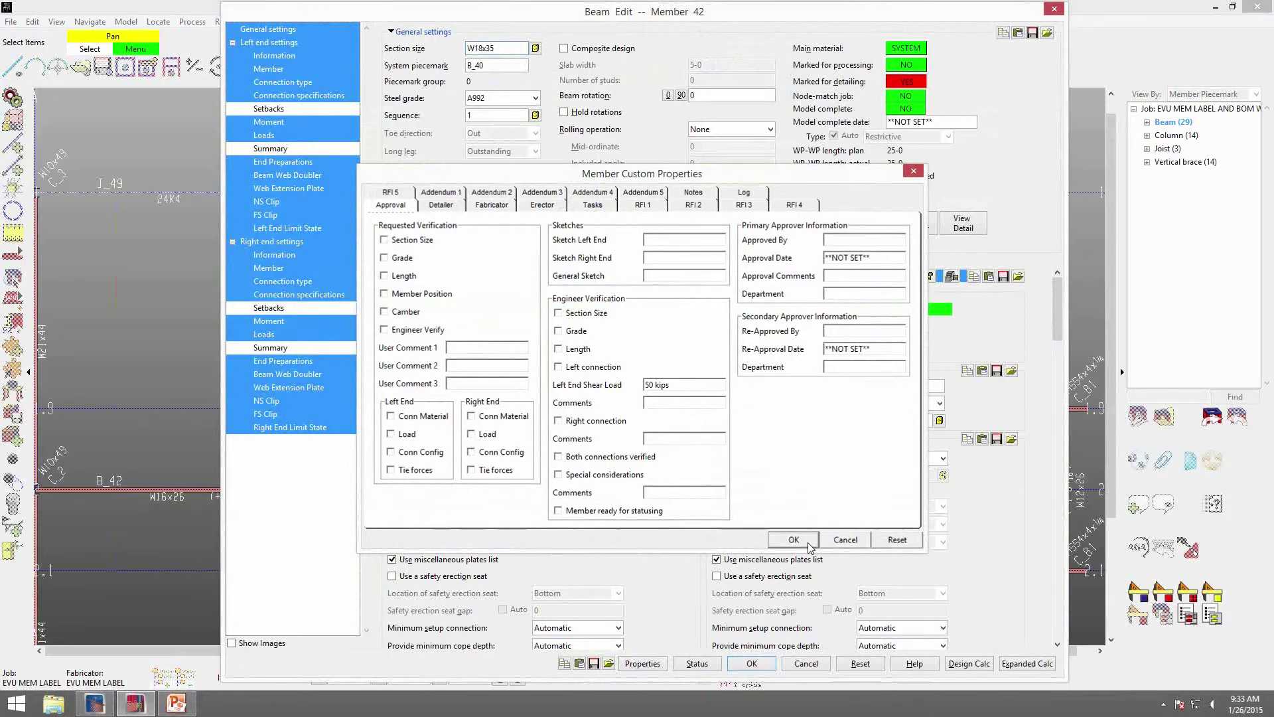
{"action": "left_click", "coordinate": [767, 663]}
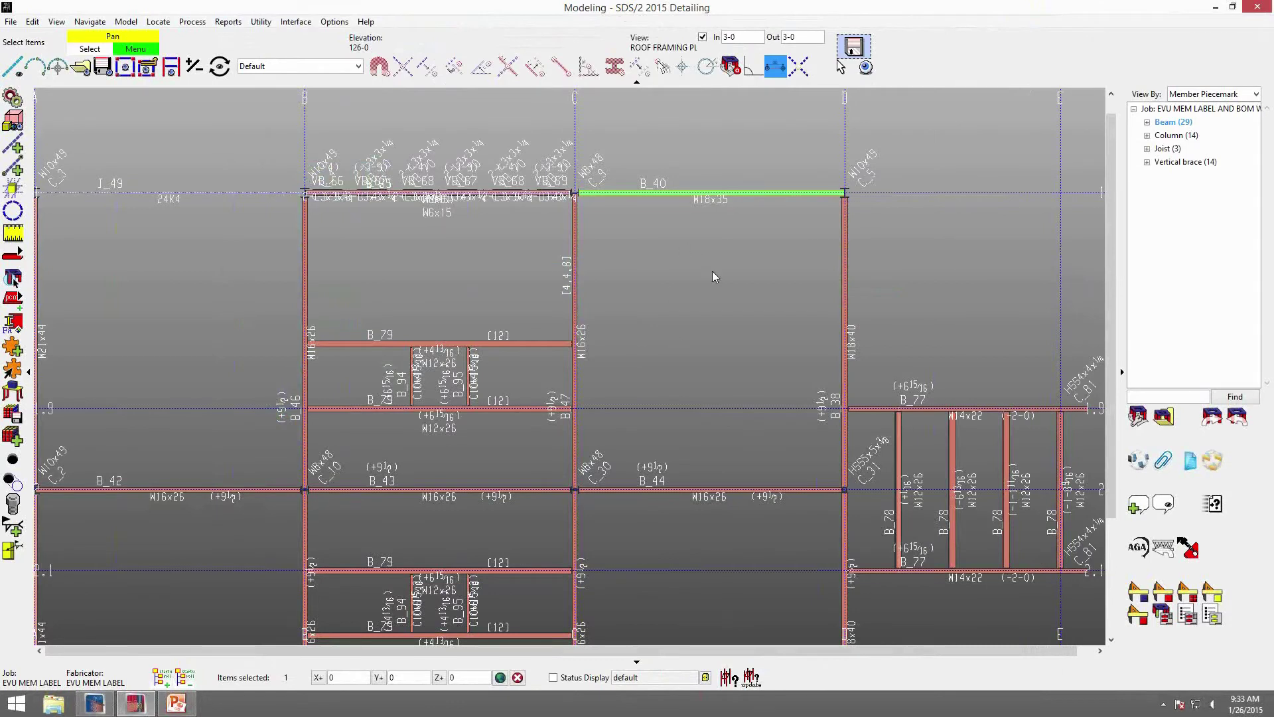
{"action": "left_click", "coordinate": [714, 247]}
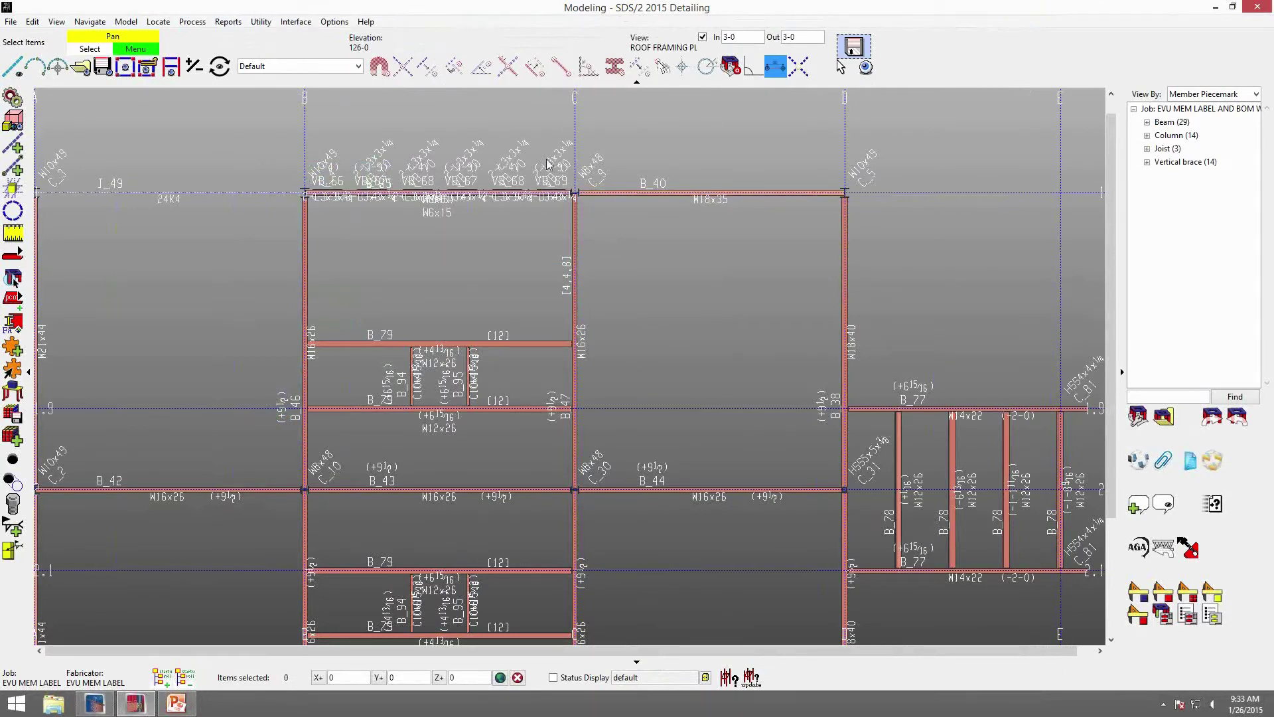
Add the left end shear load property in row 6 of the fabricator's Member Label Configuration.
{"action": "left_click", "coordinate": [328, 22]}
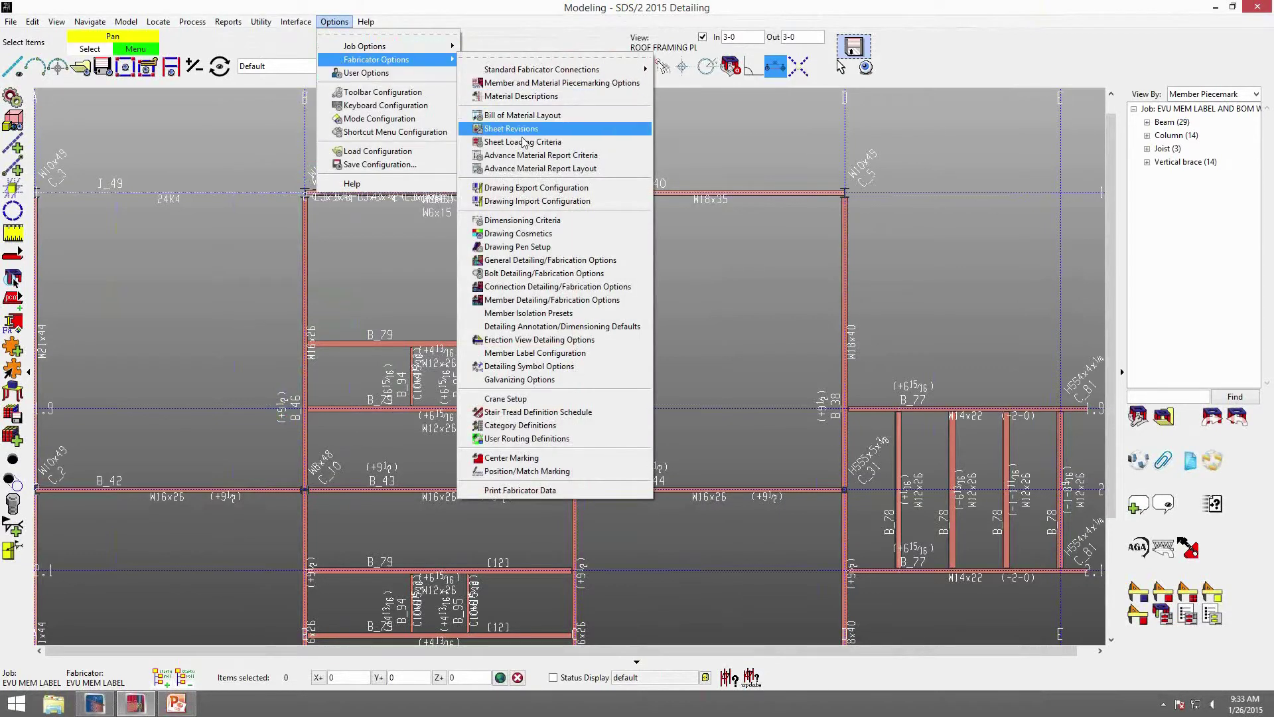
{"action": "left_click", "coordinate": [522, 353]}
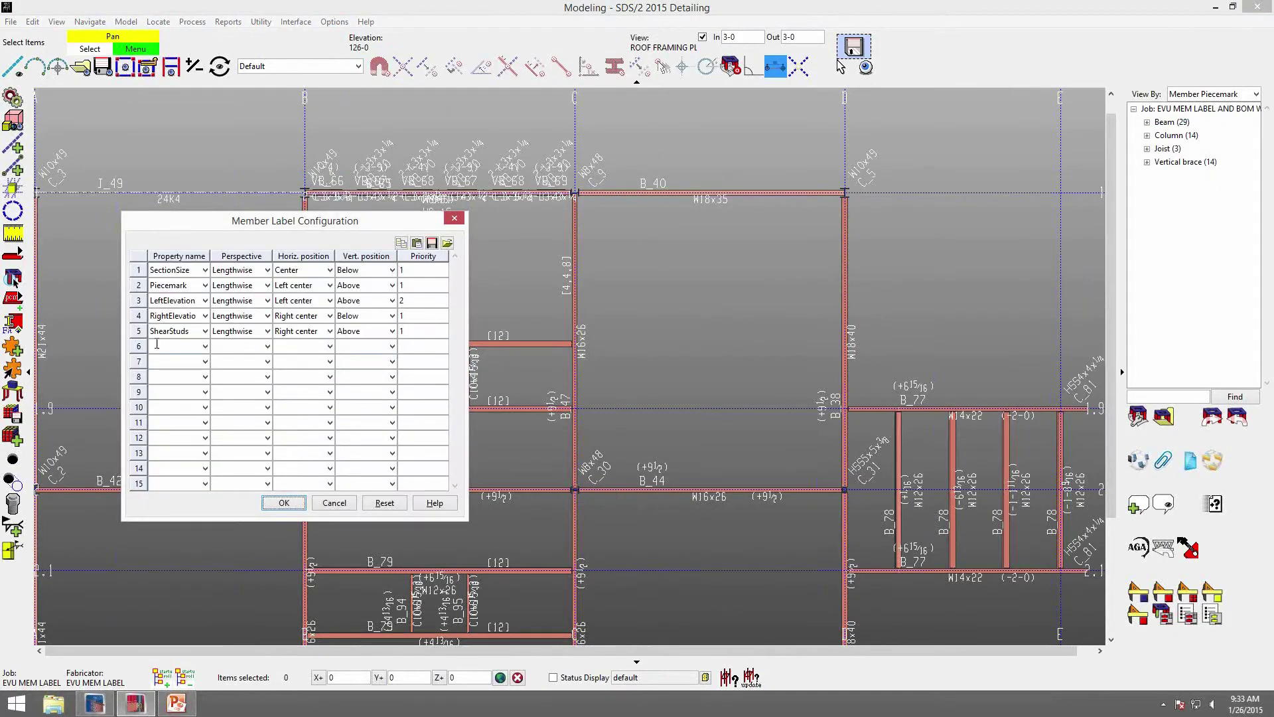
{"action": "left_click", "coordinate": [205, 347]}
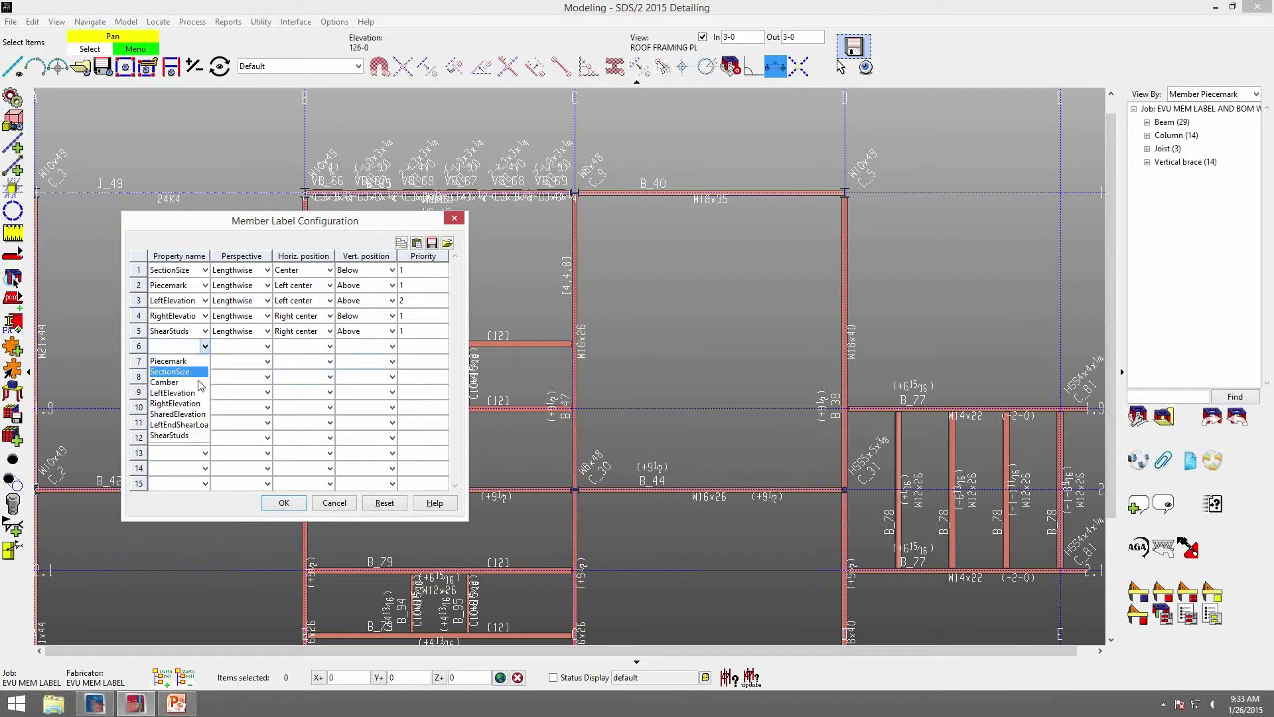
{"action": "left_click", "coordinate": [193, 425]}
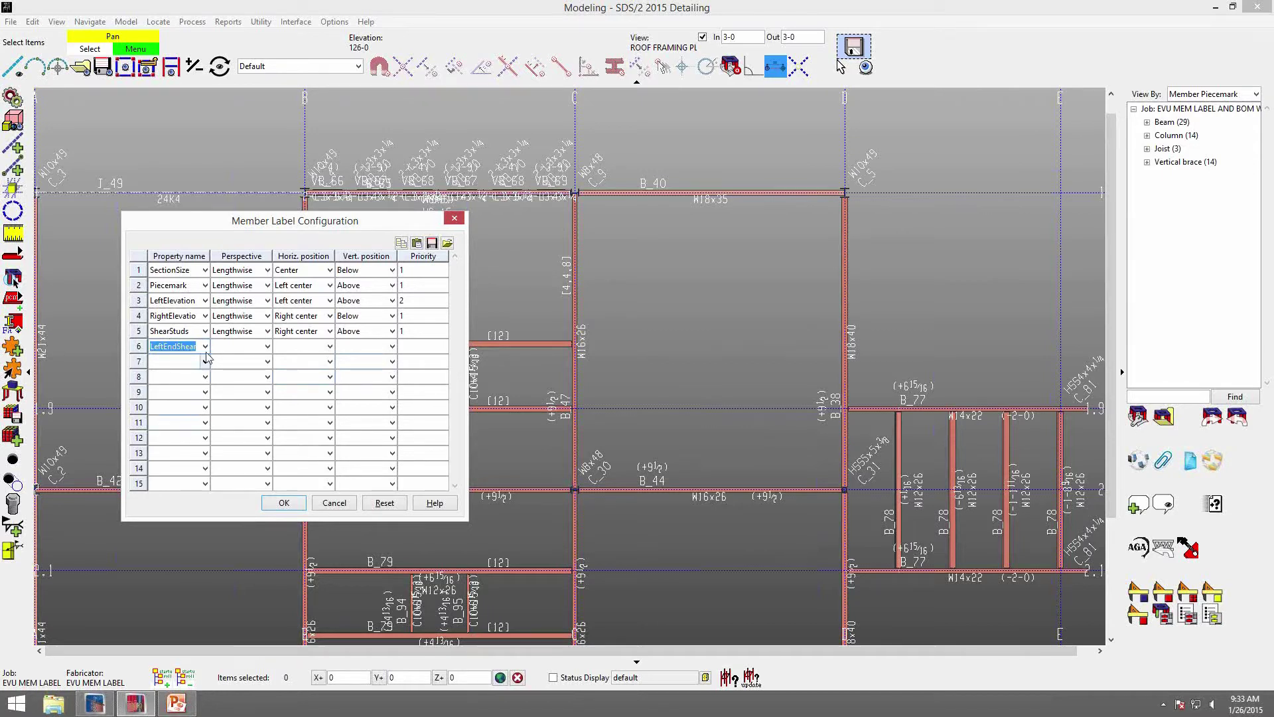
Set the left end shear load label to Lengthwise, Left and Below, apply the label configuration, and check the label on beam B_40.
{"action": "left_click", "coordinate": [265, 348]}
{"action": "left_click", "coordinate": [259, 361]}
{"action": "left_click", "coordinate": [310, 348]}
{"action": "left_click", "coordinate": [284, 361]}
{"action": "left_click", "coordinate": [370, 346]}
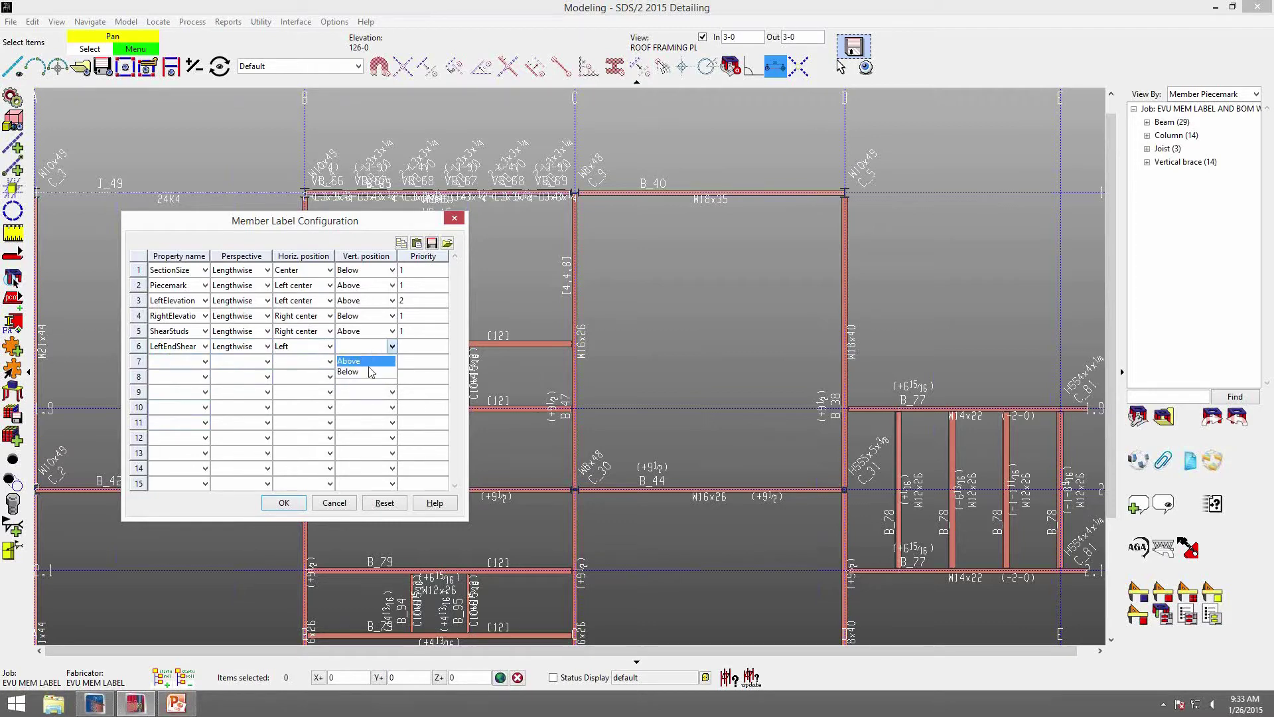
{"action": "left_click", "coordinate": [370, 372]}
{"action": "left_click", "coordinate": [284, 503]}
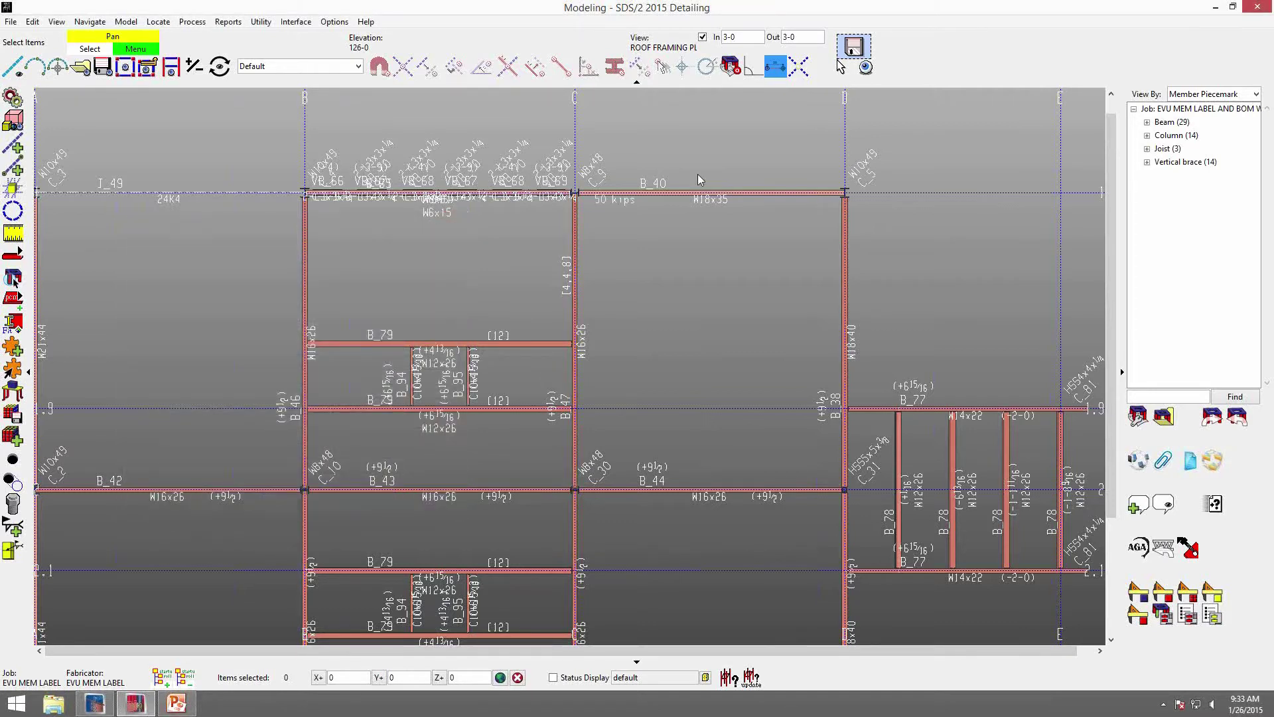
{"action": "scroll", "coordinate": [659, 204], "scroll_direction": "up", "scroll_amount": 2}
{"action": "scroll", "coordinate": [612, 211], "scroll_direction": "up", "scroll_amount": 1}
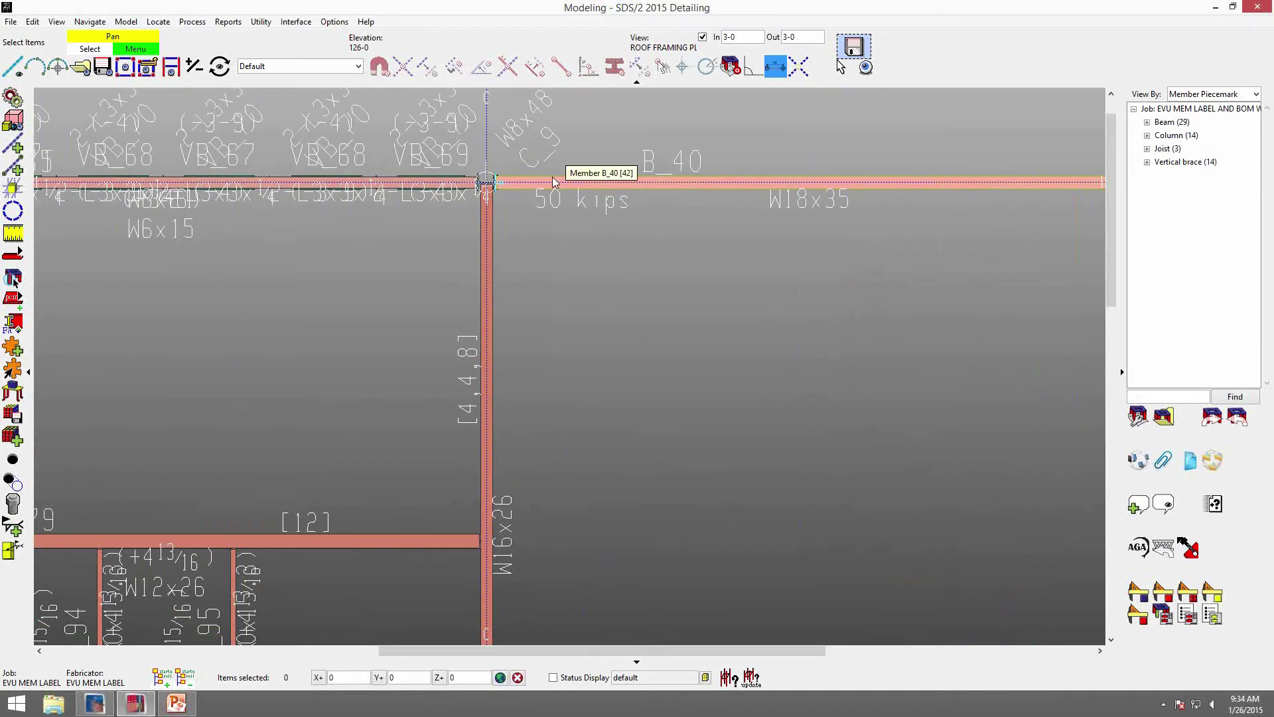
{"action": "scroll", "coordinate": [715, 490], "scroll_direction": "down", "scroll_amount": 5}
{"action": "middle_click_drag", "start_coordinate": [657, 484], "coordinate": [679, 344]}
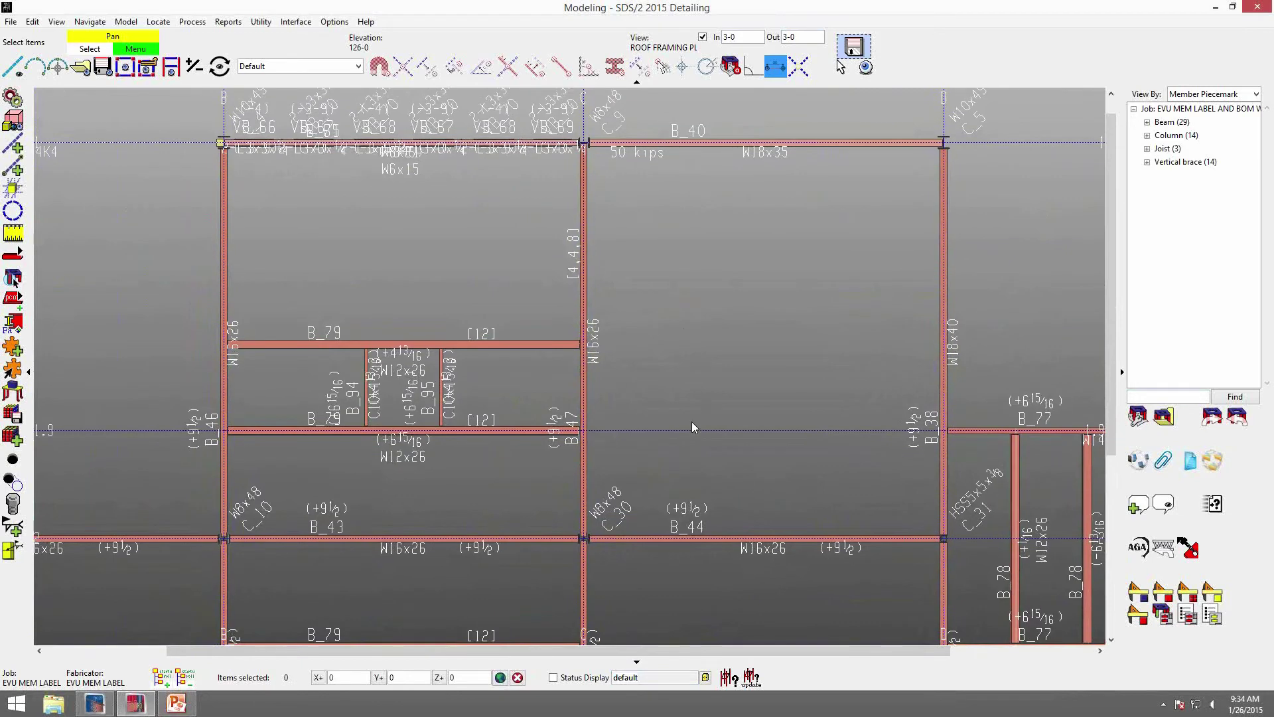
Detail the ROOF FRAMING PLAN erection view with Annotate erection views enabled and Remove drawing annotations set to All.
{"action": "scroll", "coordinate": [691, 426], "scroll_direction": "down", "scroll_amount": 4}
{"action": "middle_click_drag", "start_coordinate": [691, 488], "coordinate": [689, 363]}
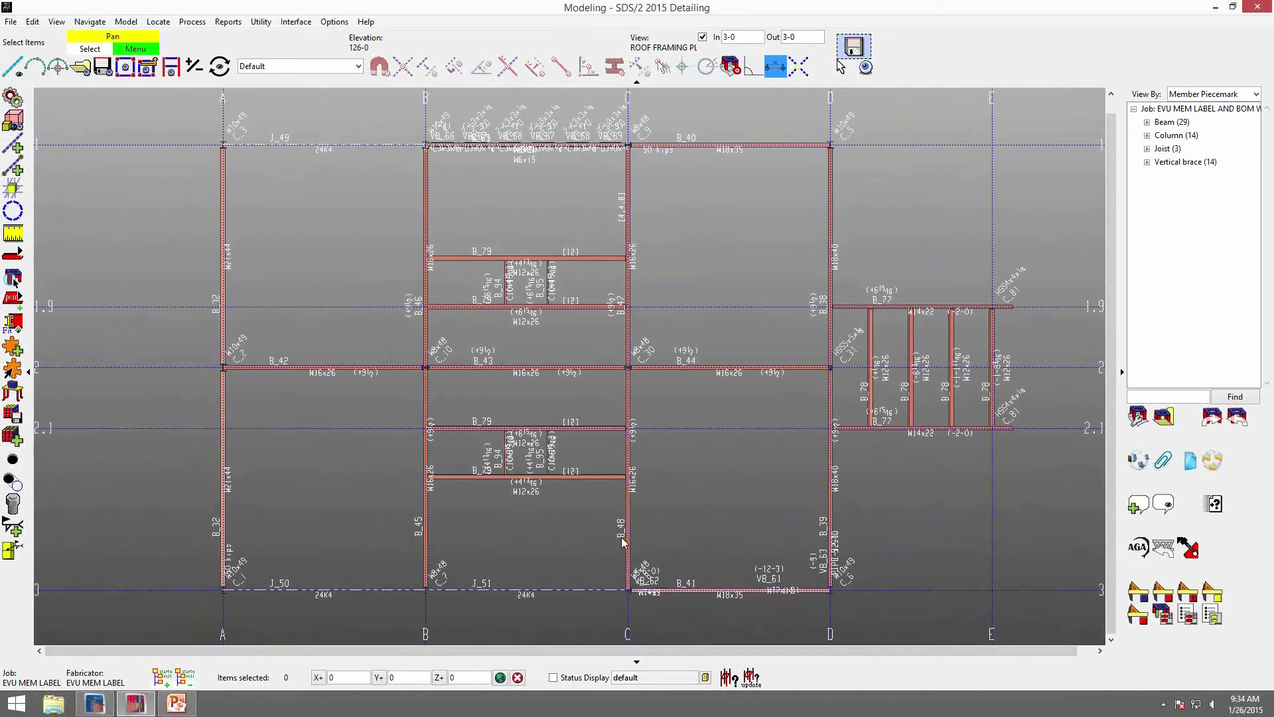
{"action": "left_click", "coordinate": [1139, 591]}
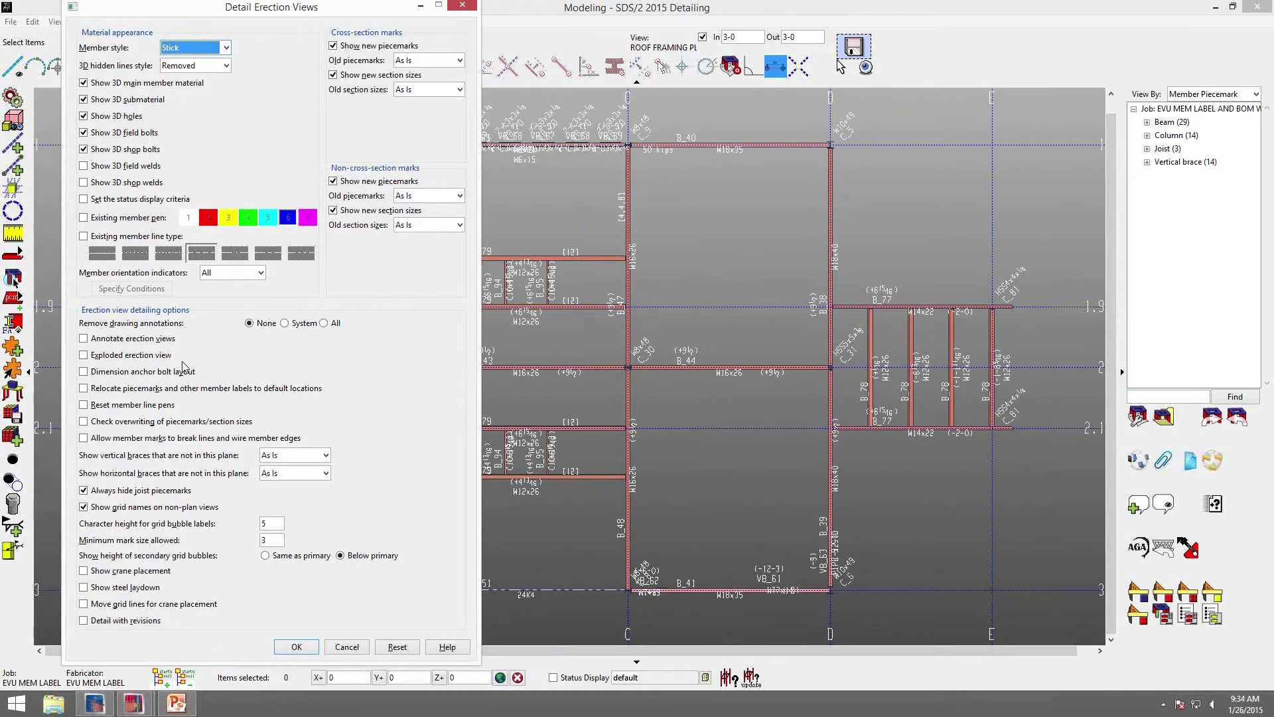
{"action": "left_click", "coordinate": [136, 339]}
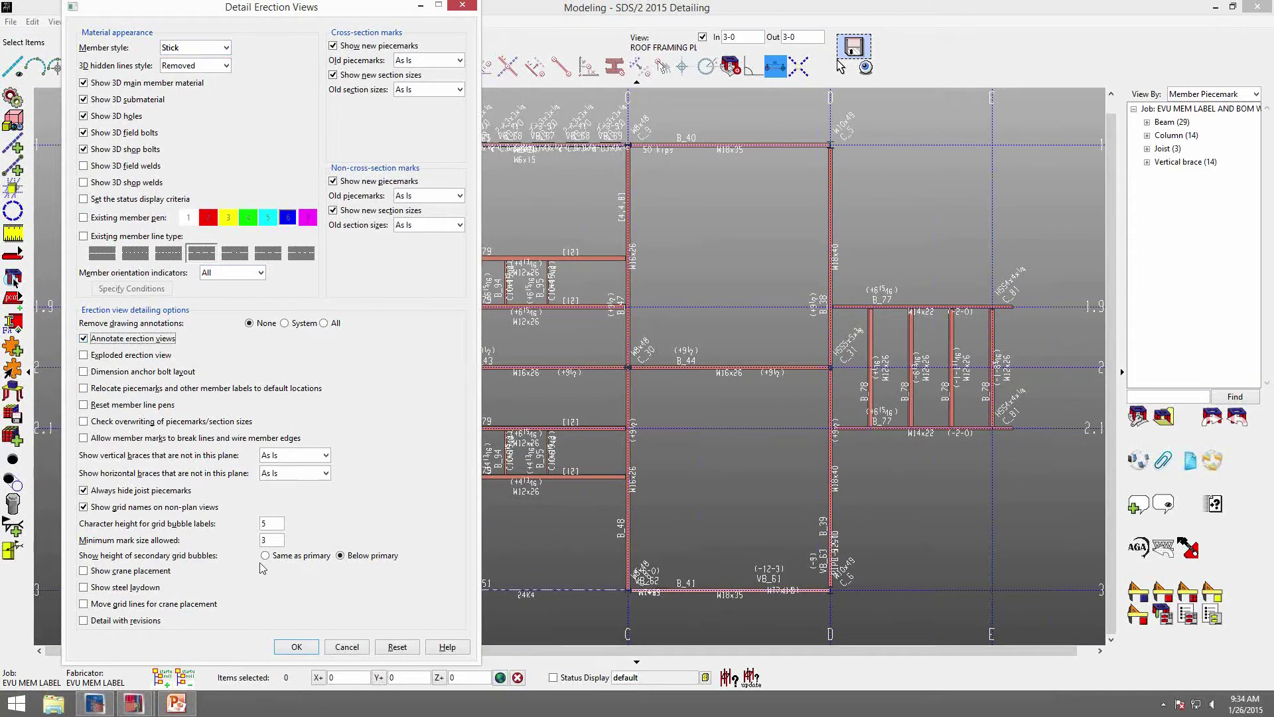
{"action": "left_click", "coordinate": [332, 324]}
{"action": "left_click", "coordinate": [297, 646]}
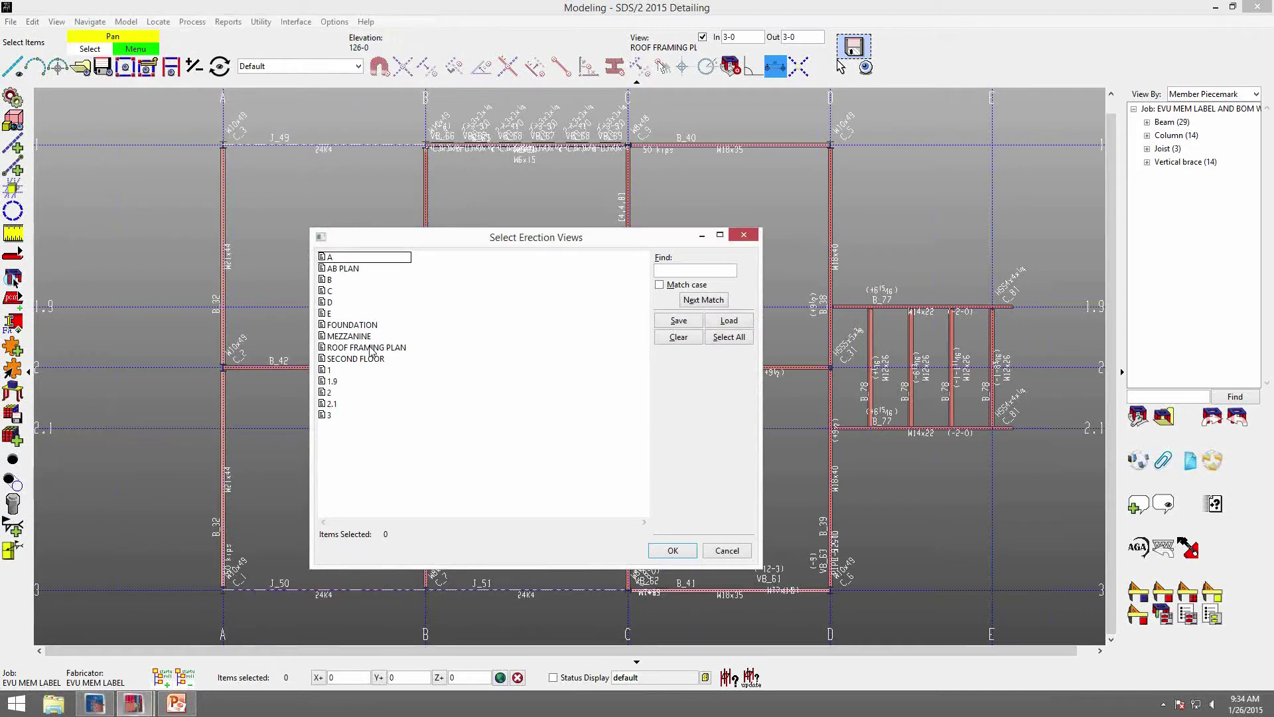
{"action": "left_click", "coordinate": [371, 348]}
{"action": "left_click", "coordinate": [672, 551]}
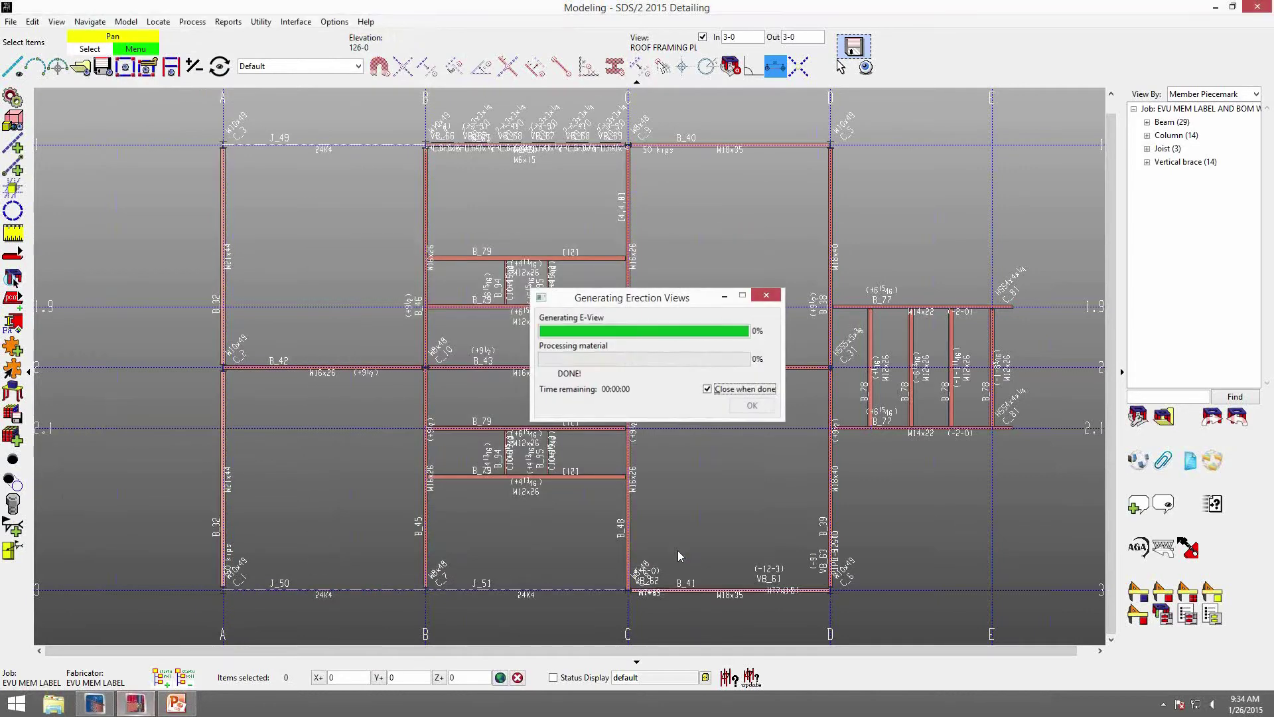
Switch to the PowerPoint Viewer presentation and read the Evu Cleanup slide on custom properties.
{"action": "left_click", "coordinate": [1216, 7]}
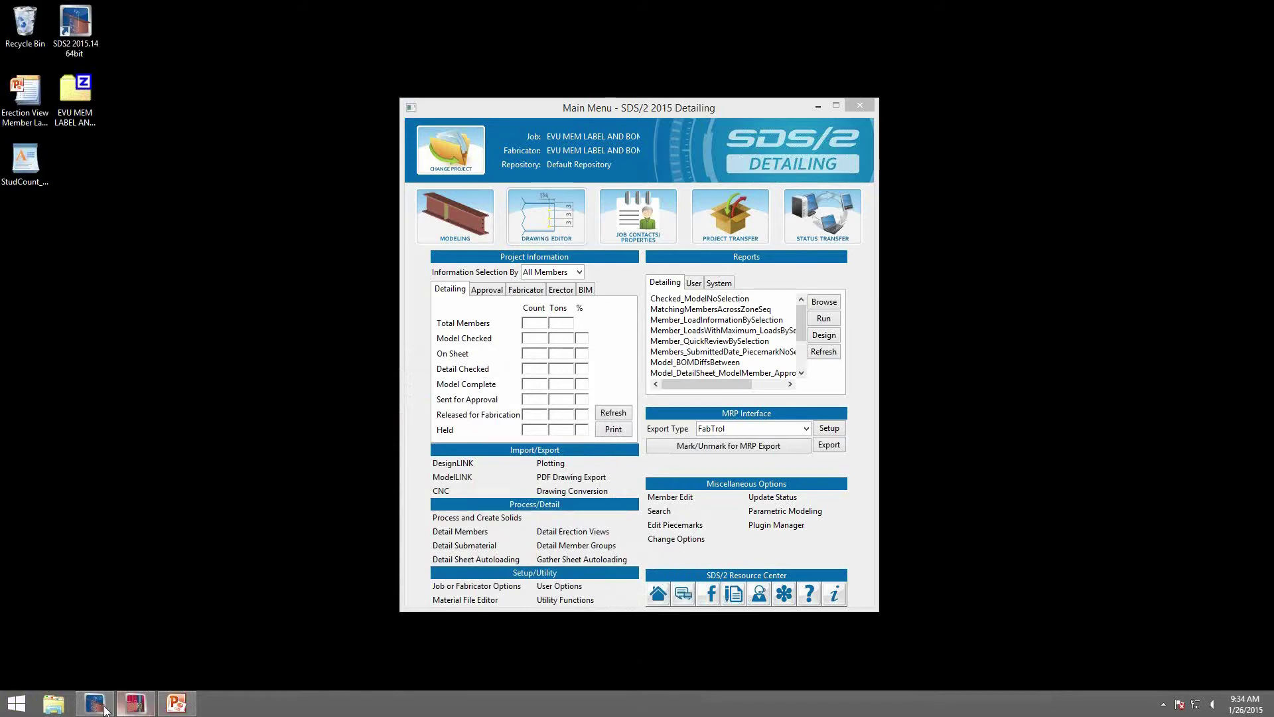
{"action": "mouse_move", "coordinate": [116, 706]}
{"action": "left_click", "coordinate": [176, 704]}
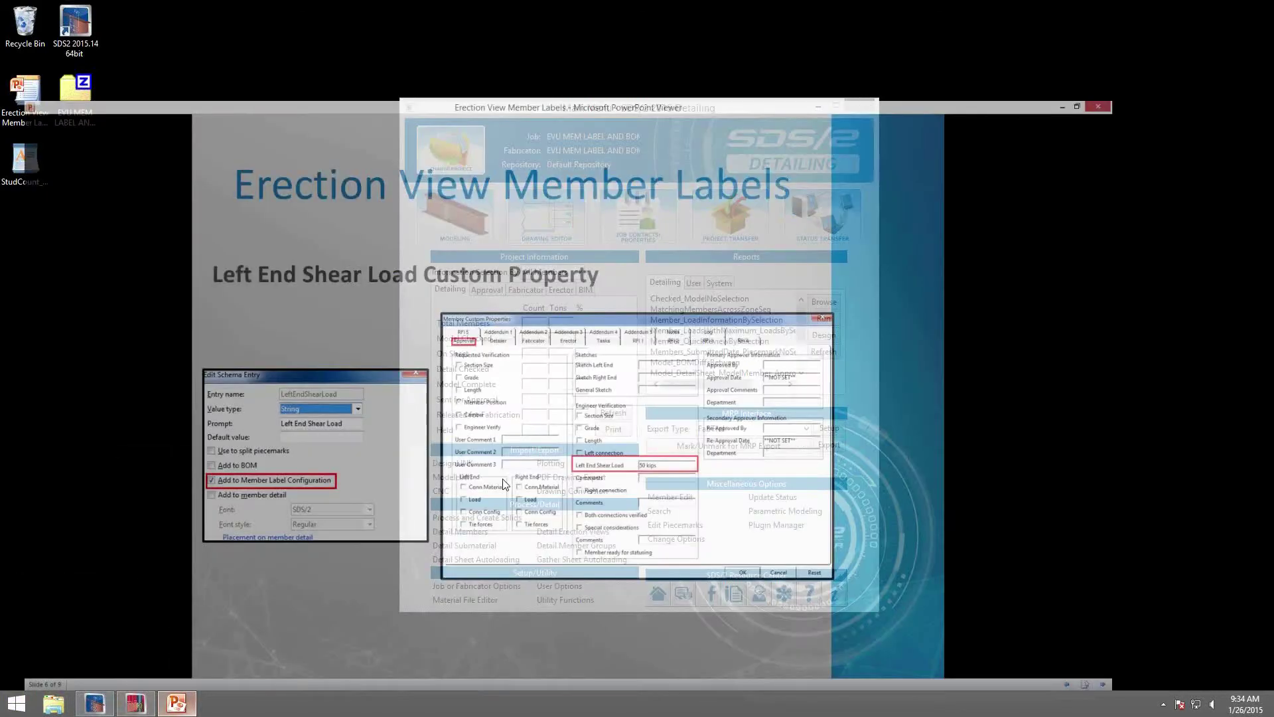
{"action": "left_click", "coordinate": [437, 611]}
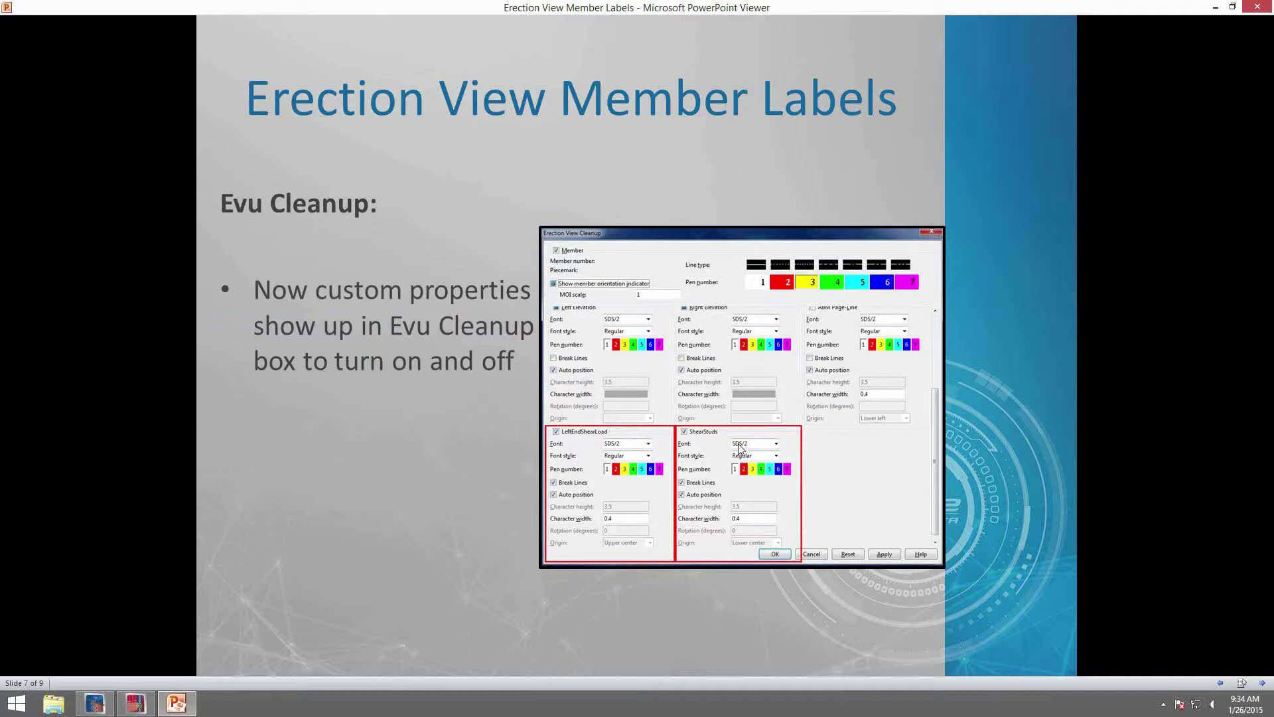
{"action": "left_click", "coordinate": [1216, 8]}
Open the ROOF FRAMING PLAN erection view in the Drawing Editor and examine the custom property labels on its beams.
{"action": "left_click", "coordinate": [531, 239]}
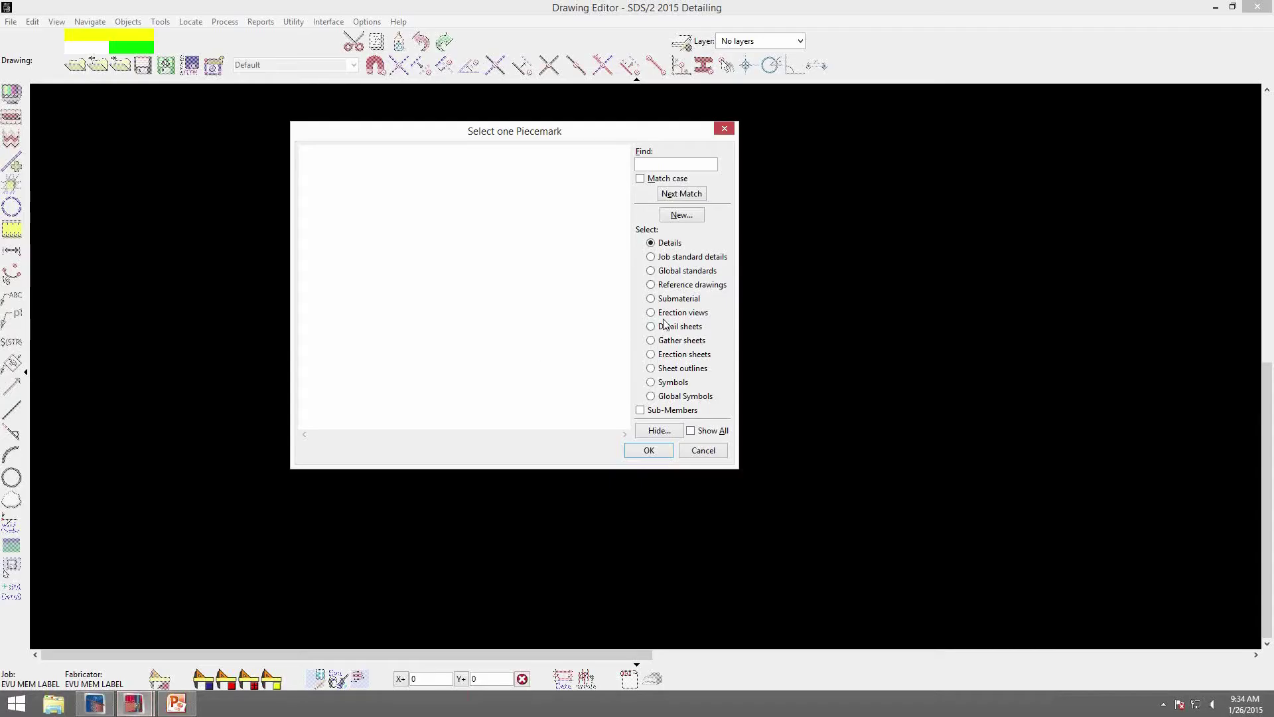
{"action": "left_click", "coordinate": [675, 315]}
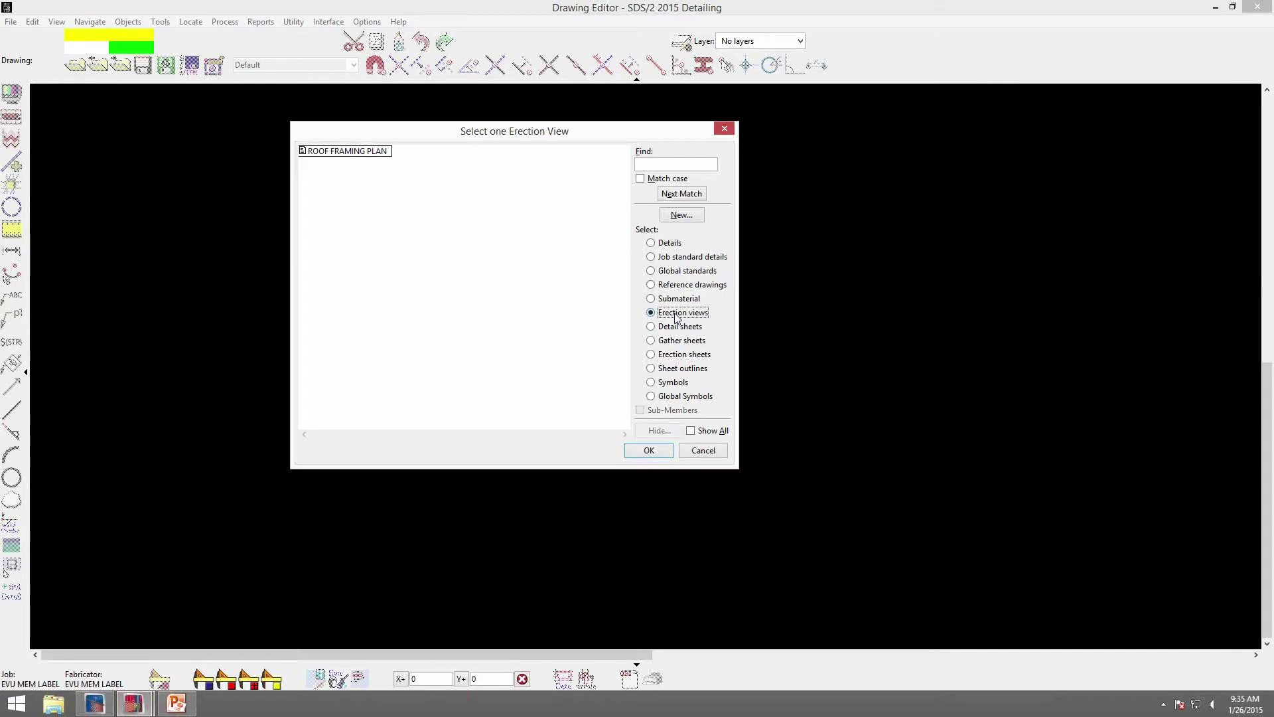
{"action": "double_click", "coordinate": [357, 151]}
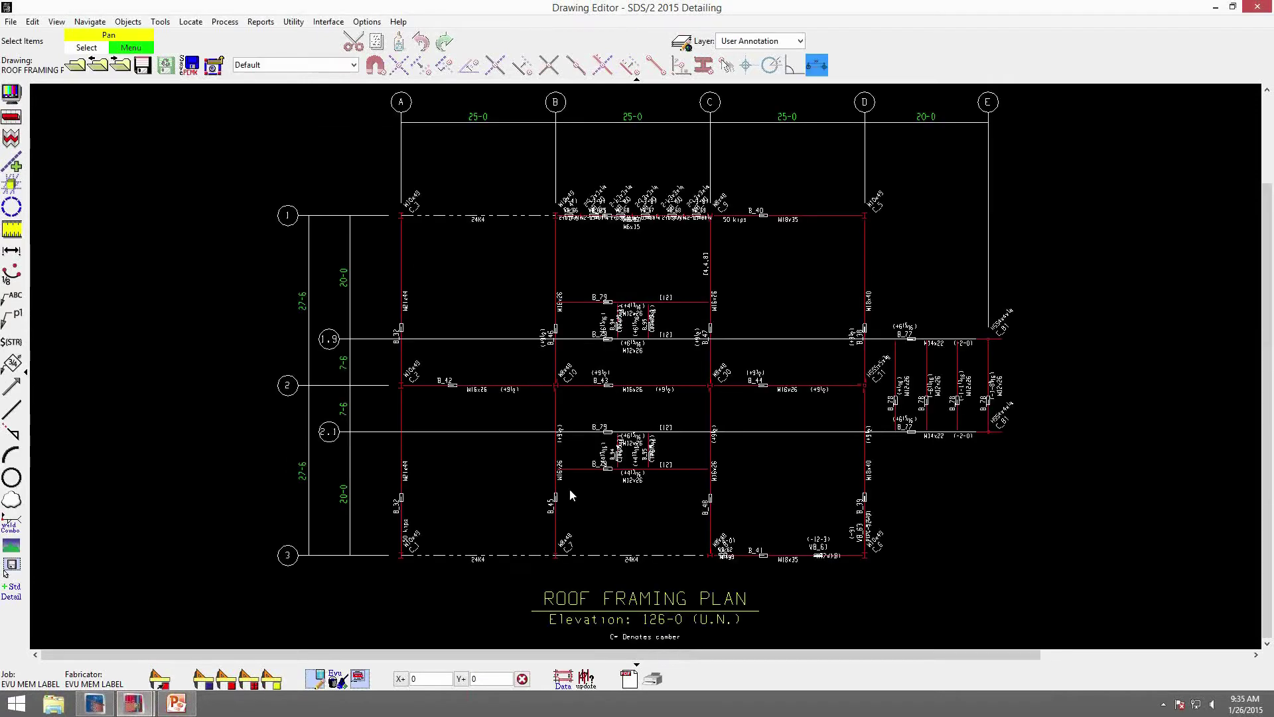
{"action": "middle_click_drag", "start_coordinate": [569, 501], "coordinate": [451, 431]}
{"action": "scroll", "coordinate": [468, 385], "scroll_direction": "up", "scroll_amount": 2}
{"action": "mouse_move", "coordinate": [612, 296]}
{"action": "middle_mouse_down"}
{"action": "mouse_move", "coordinate": [619, 348]}
{"action": "mouse_move", "coordinate": [605, 386]}
{"action": "middle_mouse_up"}
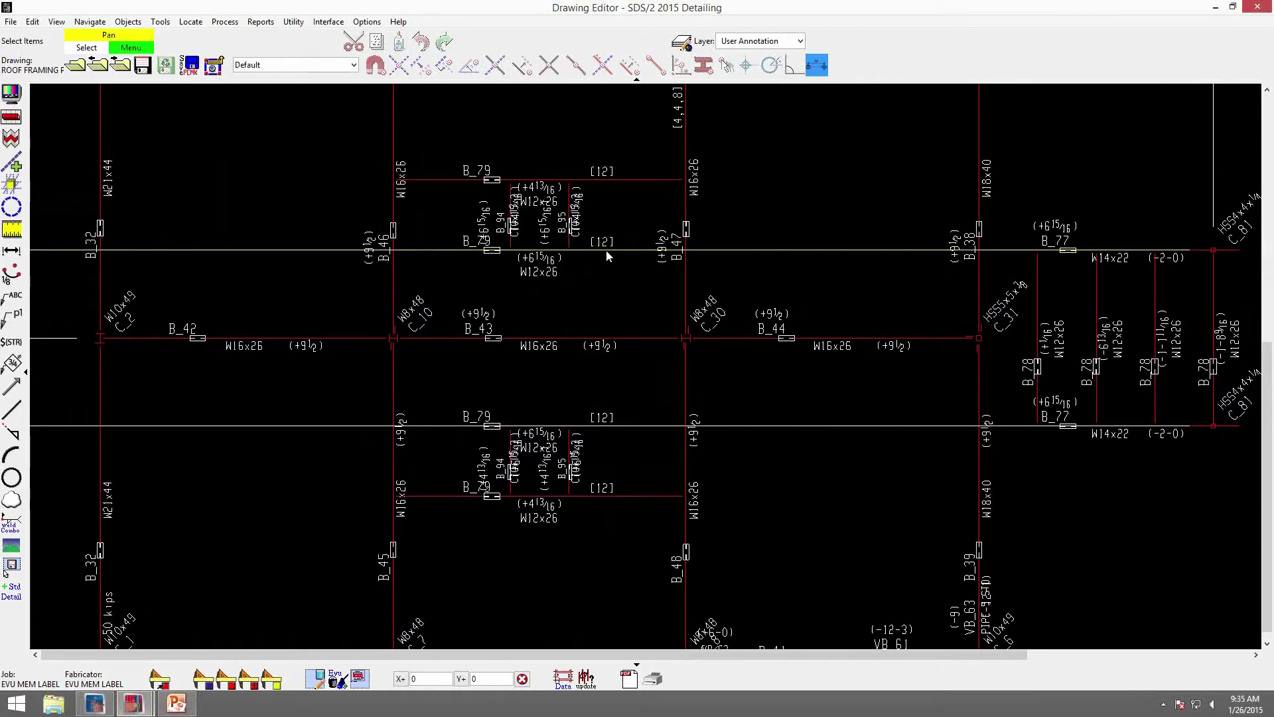
{"action": "scroll", "coordinate": [608, 497], "scroll_direction": "down", "scroll_amount": 2}
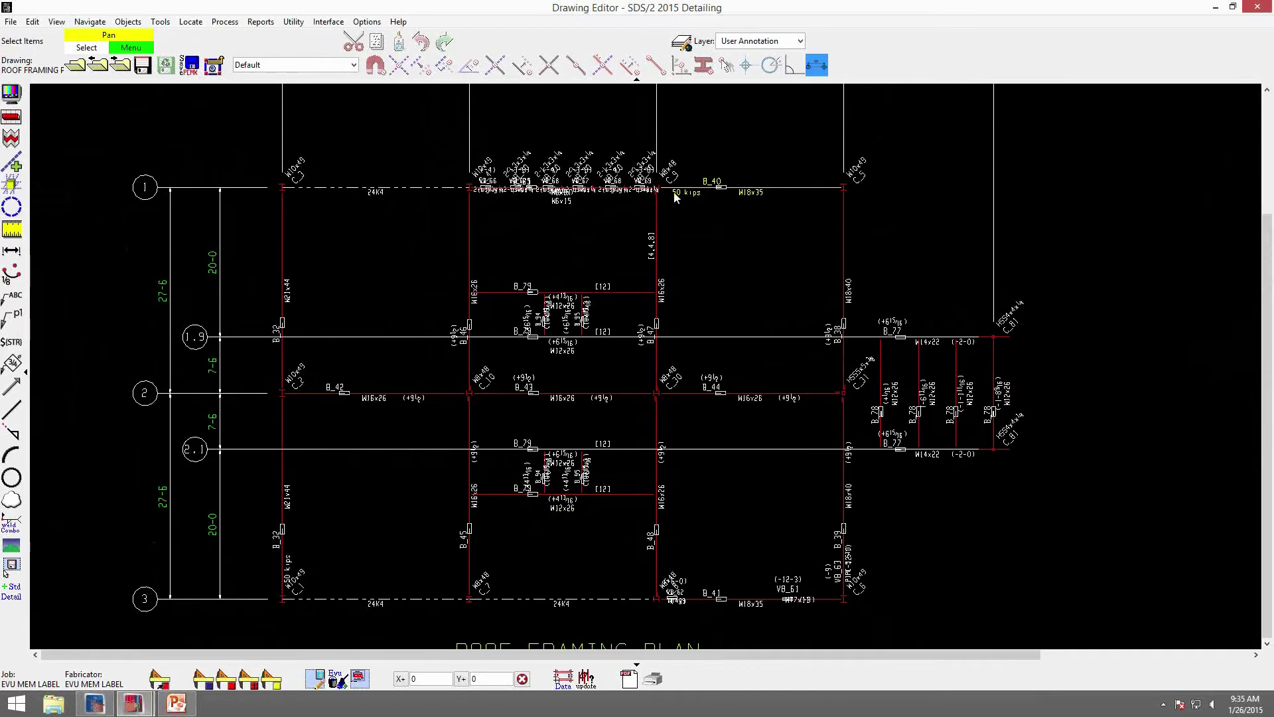
{"action": "scroll", "coordinate": [686, 194], "scroll_direction": "down", "scroll_amount": 2}
{"action": "middle_click_drag", "start_coordinate": [666, 332], "coordinate": [617, 349]}
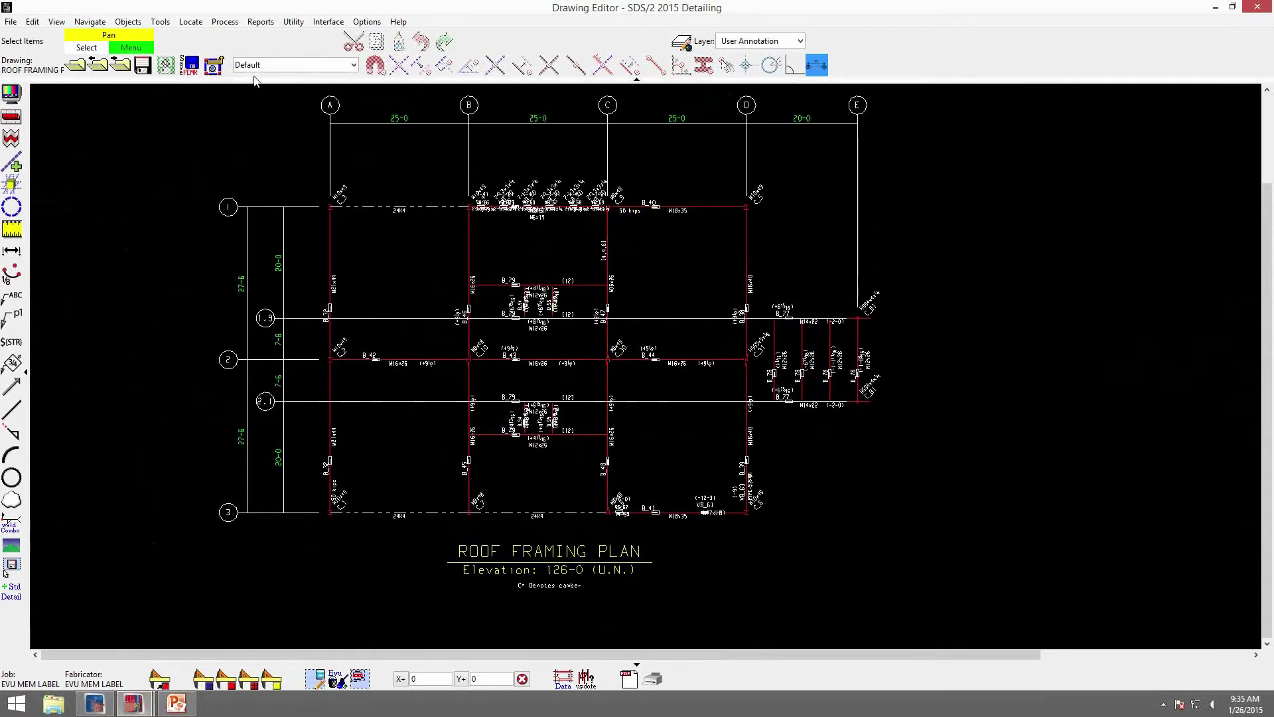
Open Erection View Cleanup for all members of the plan and review the LeftEndShearLoad and ShearStuds label settings.
{"action": "left_click", "coordinate": [273, 66]}
{"action": "scroll", "coordinate": [272, 135], "scroll_direction": "down", "scroll_amount": 3}
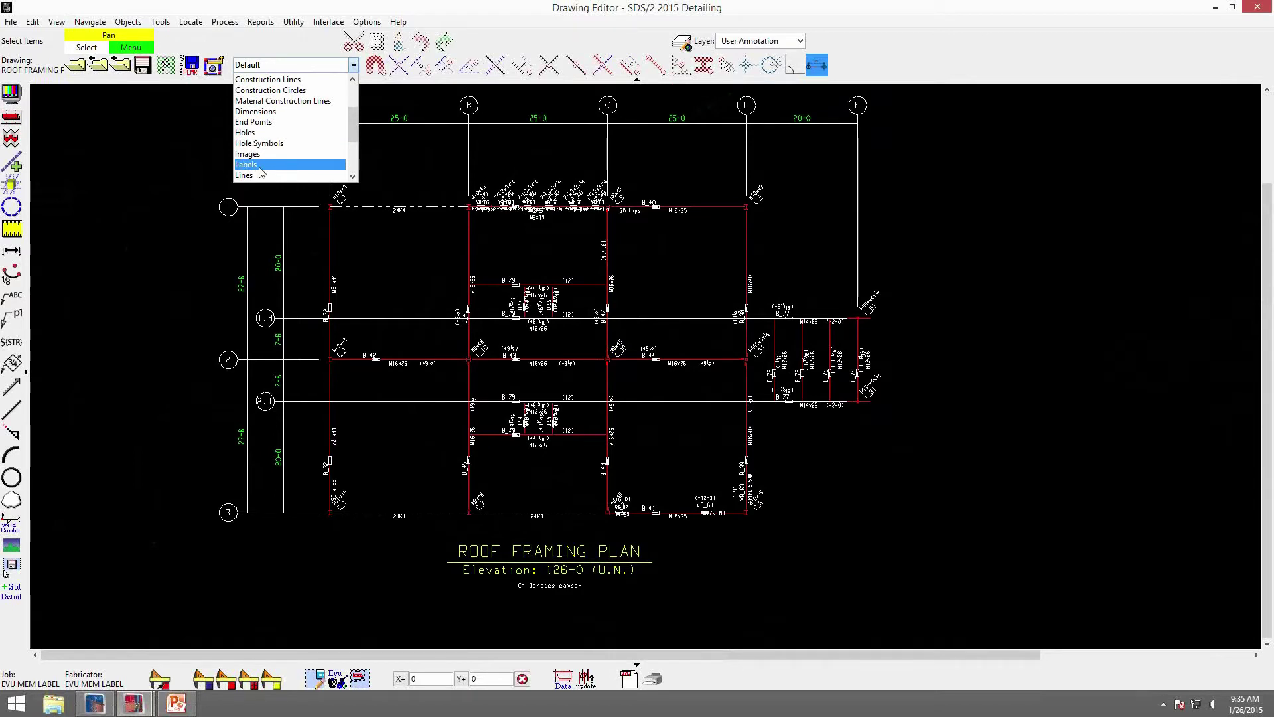
{"action": "scroll", "coordinate": [261, 172], "scroll_direction": "down", "scroll_amount": 3}
{"action": "left_click", "coordinate": [273, 157]}
{"action": "left_click_drag", "start_coordinate": [1024, 575], "coordinate": [214, 157]}
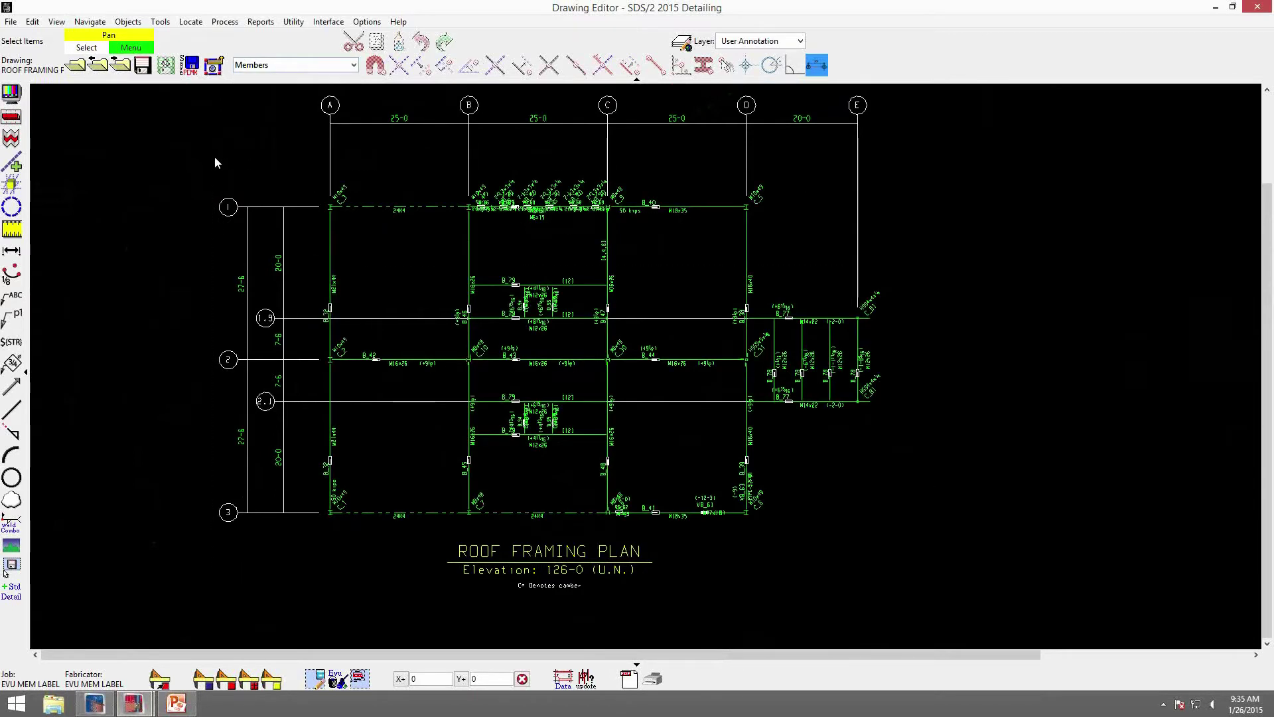
{"action": "right_click", "coordinate": [869, 188]}
{"action": "left_click", "coordinate": [896, 198]}
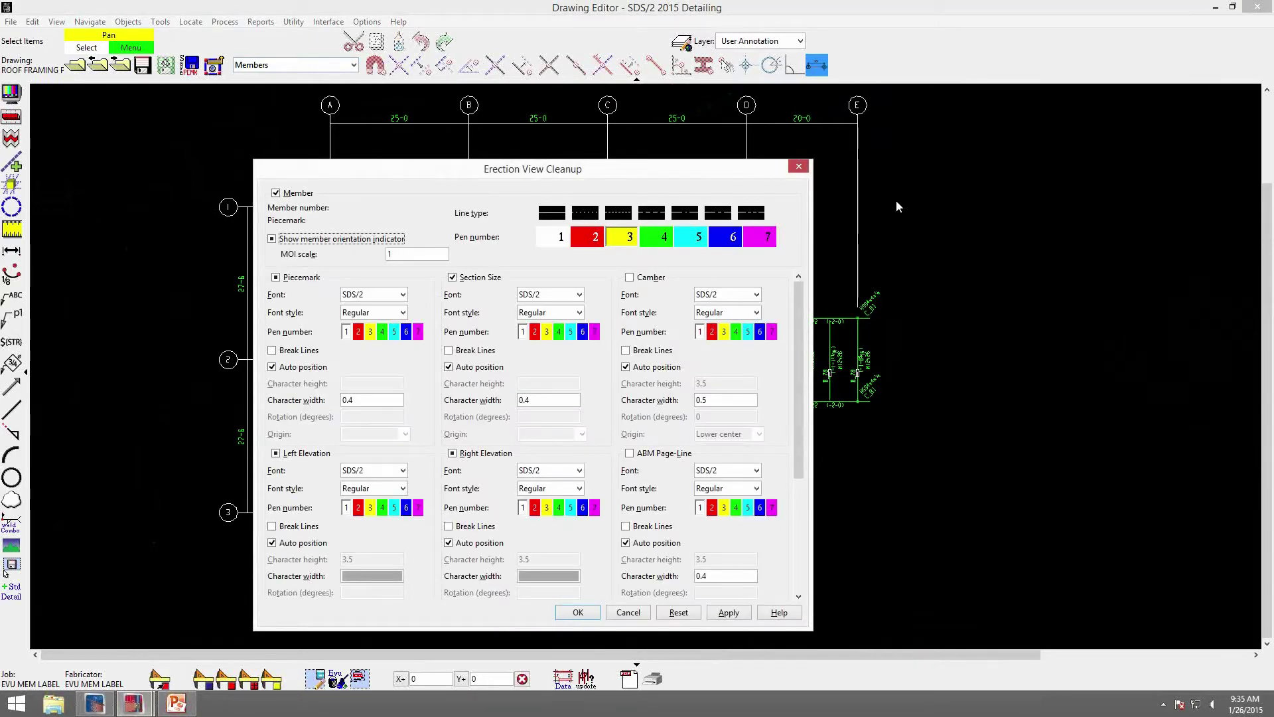
{"action": "left_click_drag", "start_coordinate": [800, 345], "coordinate": [799, 468]}
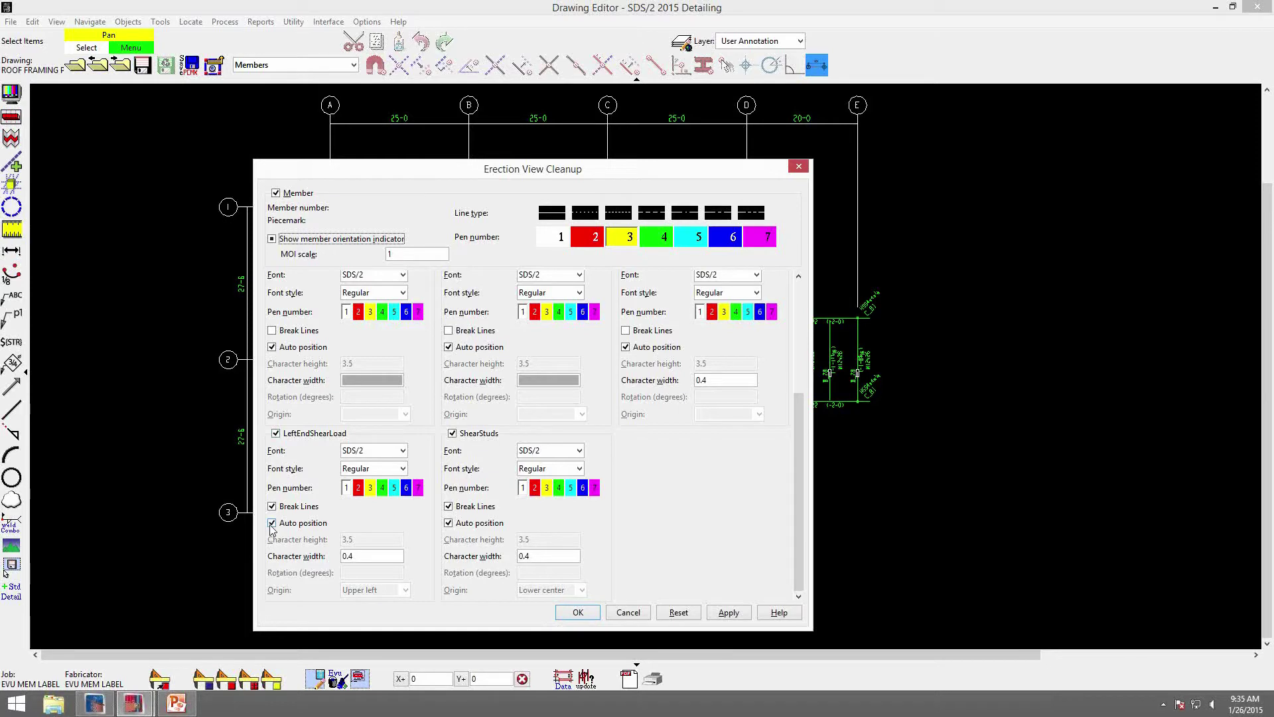
{"action": "left_click", "coordinate": [578, 613]}
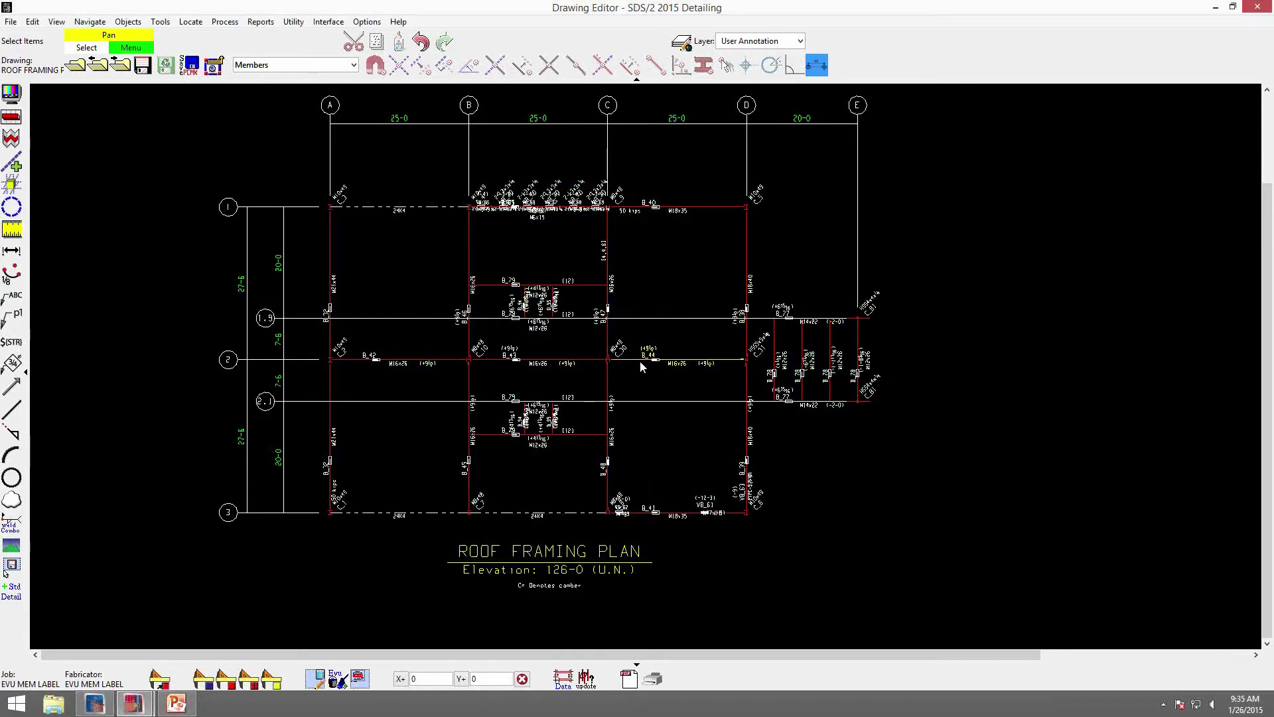
Set the RightElevation label's vertical position to Above in the fabricator's Member Label Configuration and accept it.
{"action": "scroll", "coordinate": [690, 392], "scroll_direction": "up", "scroll_amount": 2}
{"action": "scroll", "coordinate": [695, 407], "scroll_direction": "up", "scroll_amount": 2}
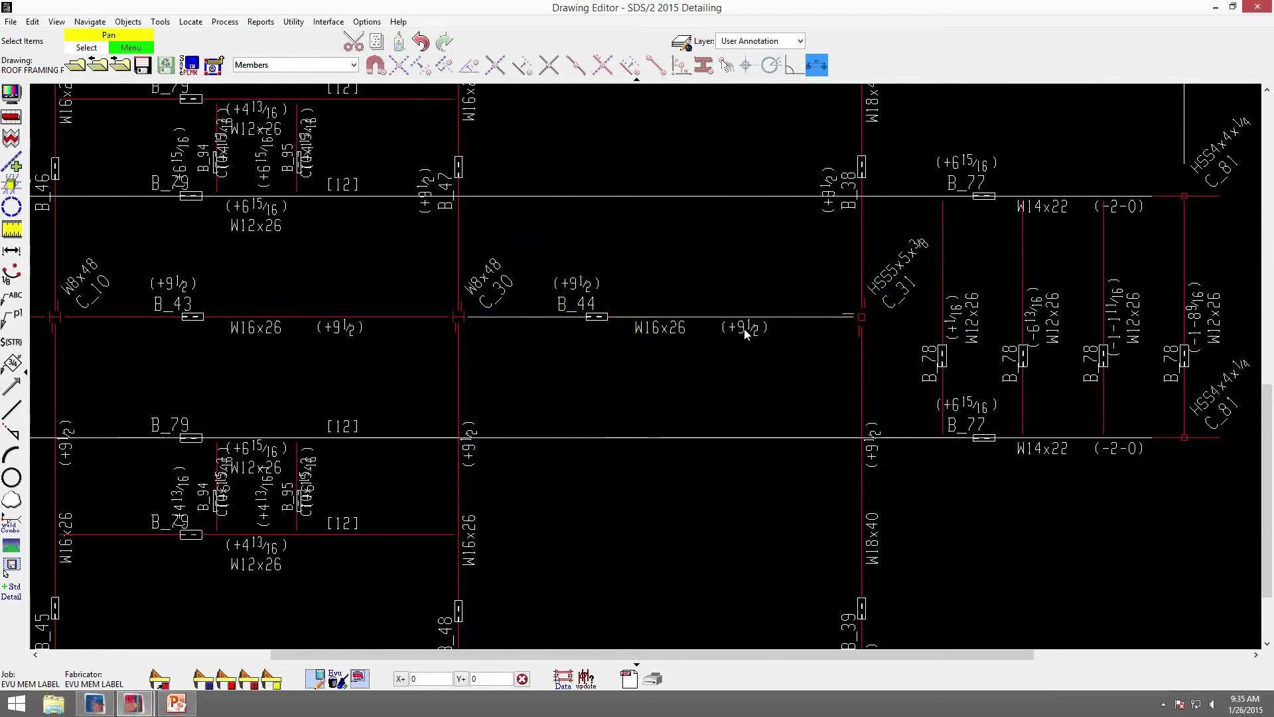
{"action": "scroll", "coordinate": [687, 392], "scroll_direction": "down", "scroll_amount": 2}
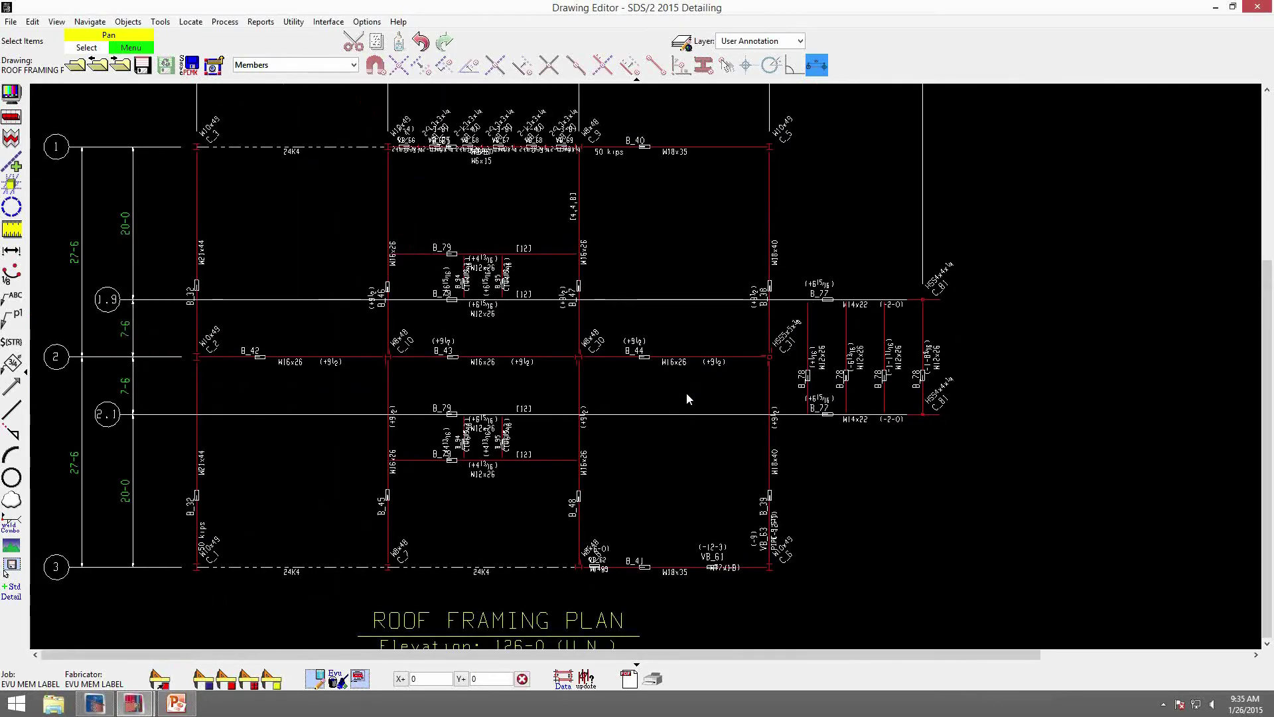
{"action": "middle_click_drag", "start_coordinate": [683, 386], "coordinate": [691, 335]}
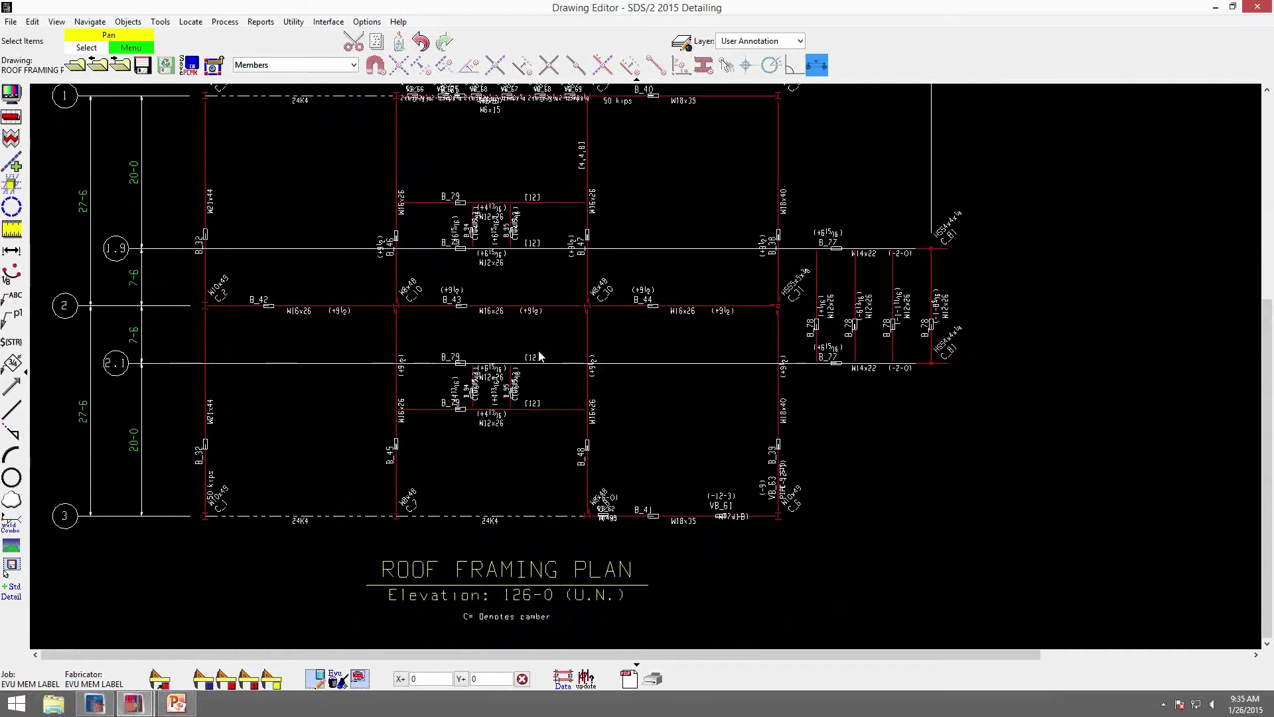
{"action": "left_click", "coordinate": [368, 22]}
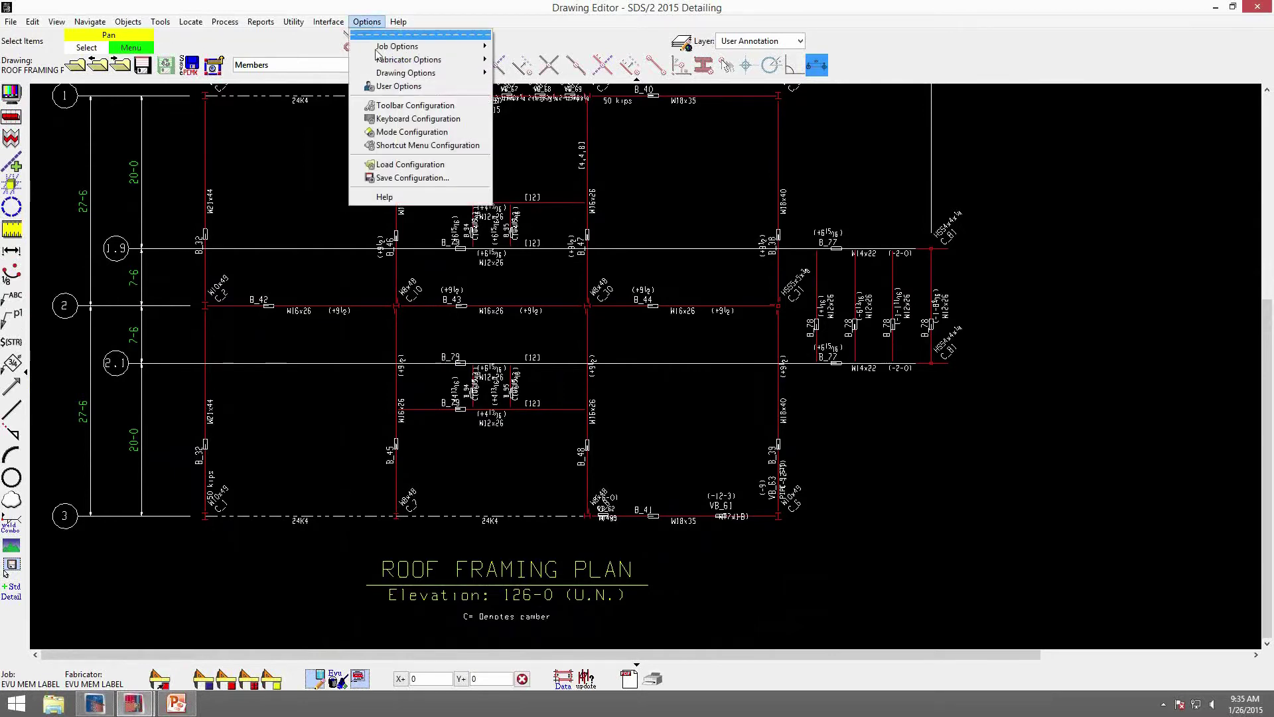
{"action": "mouse_move", "coordinate": [391, 61]}
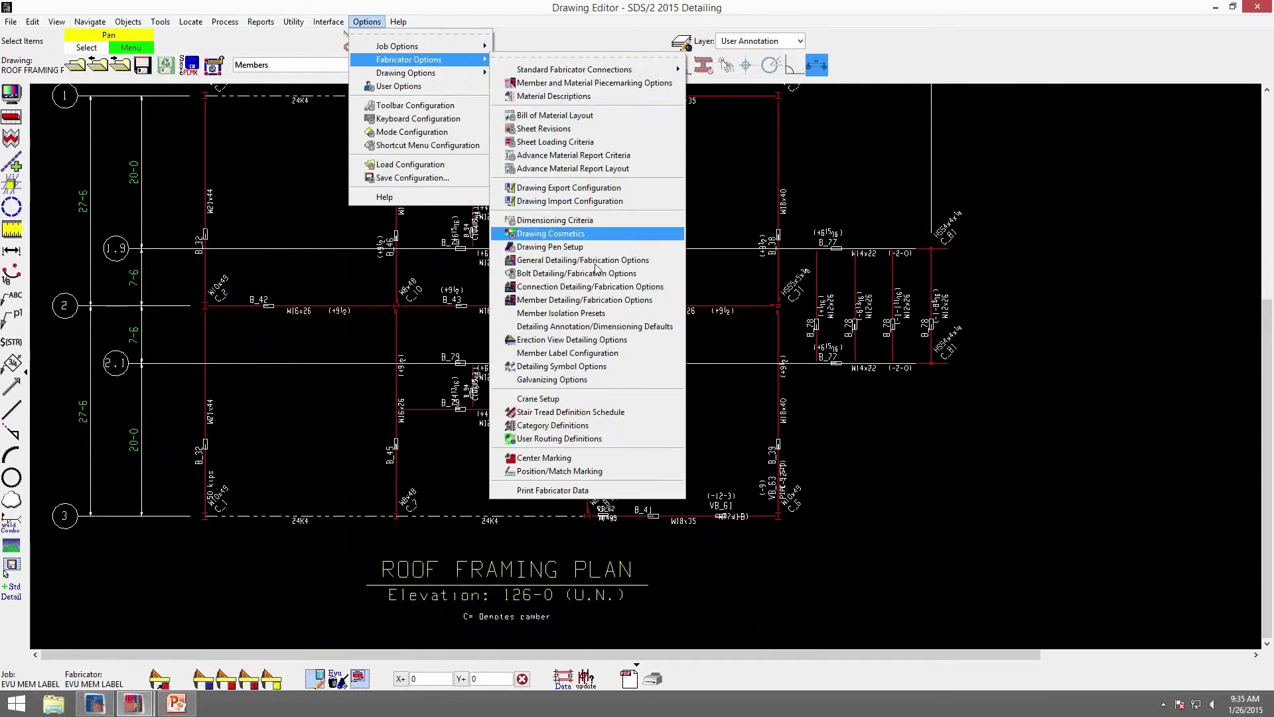
{"action": "left_click", "coordinate": [583, 358]}
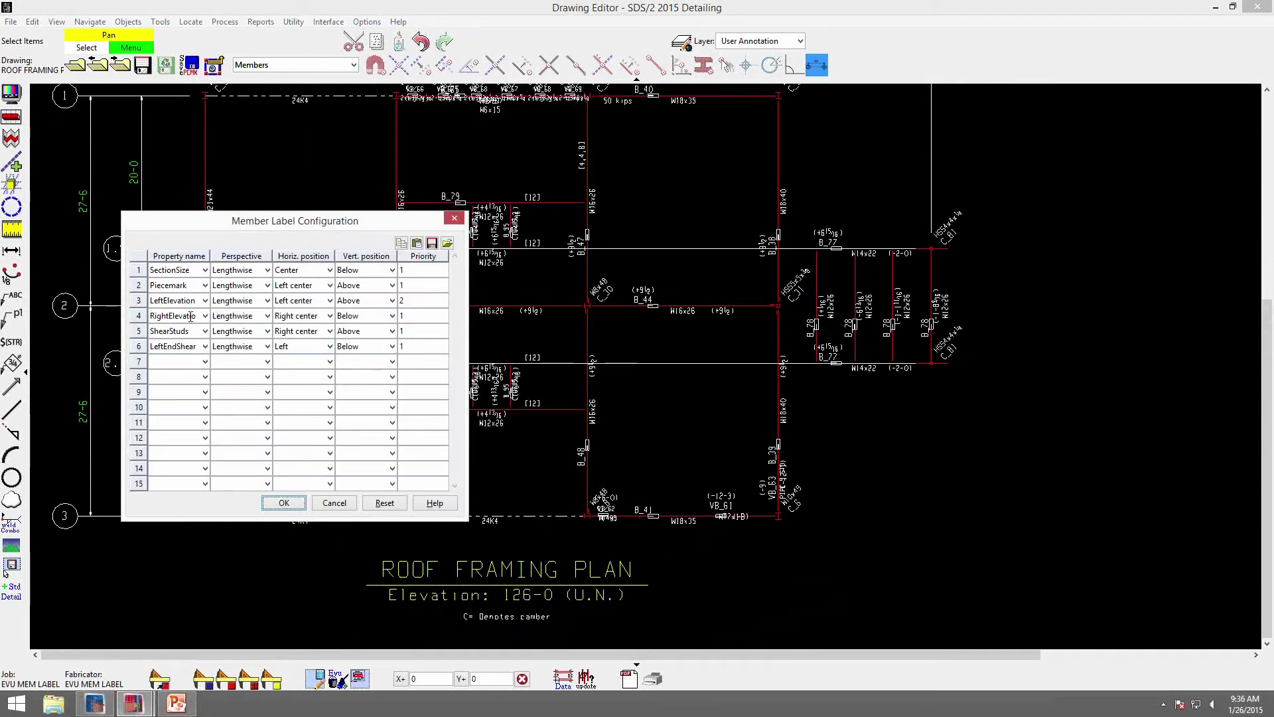
{"action": "left_click", "coordinate": [393, 316]}
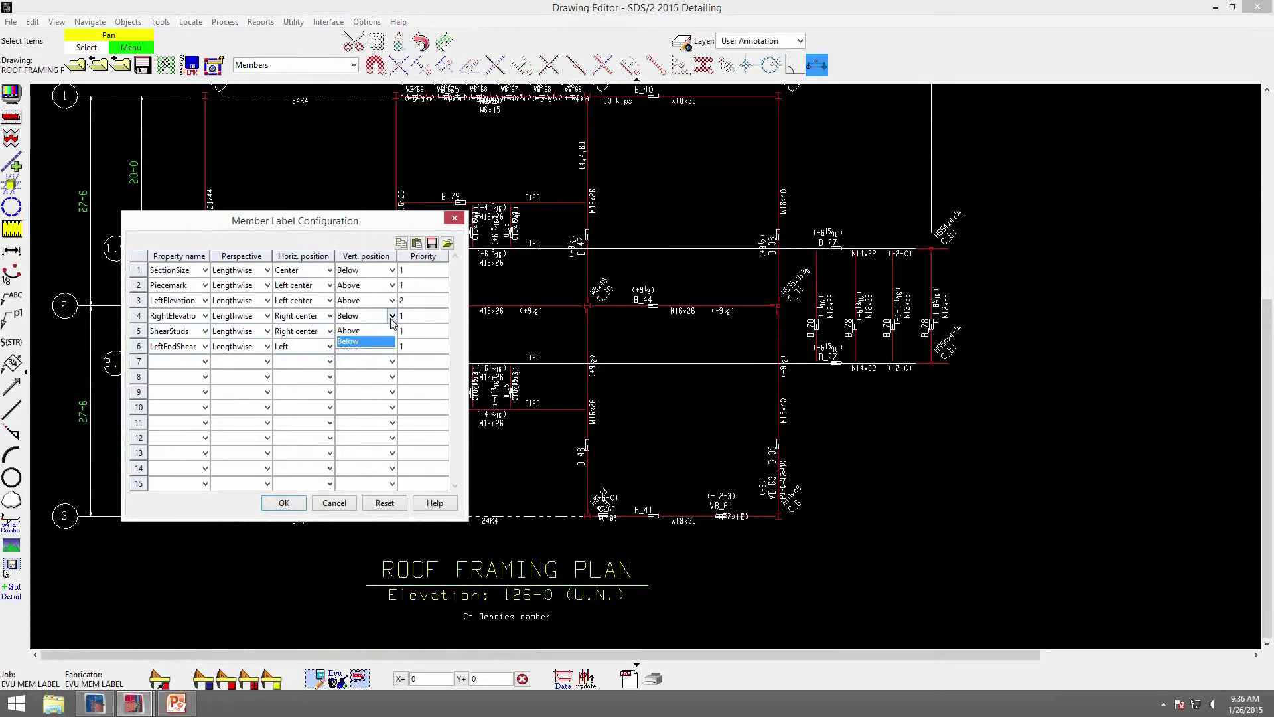
{"action": "left_click", "coordinate": [376, 331]}
{"action": "left_click", "coordinate": [413, 316]}
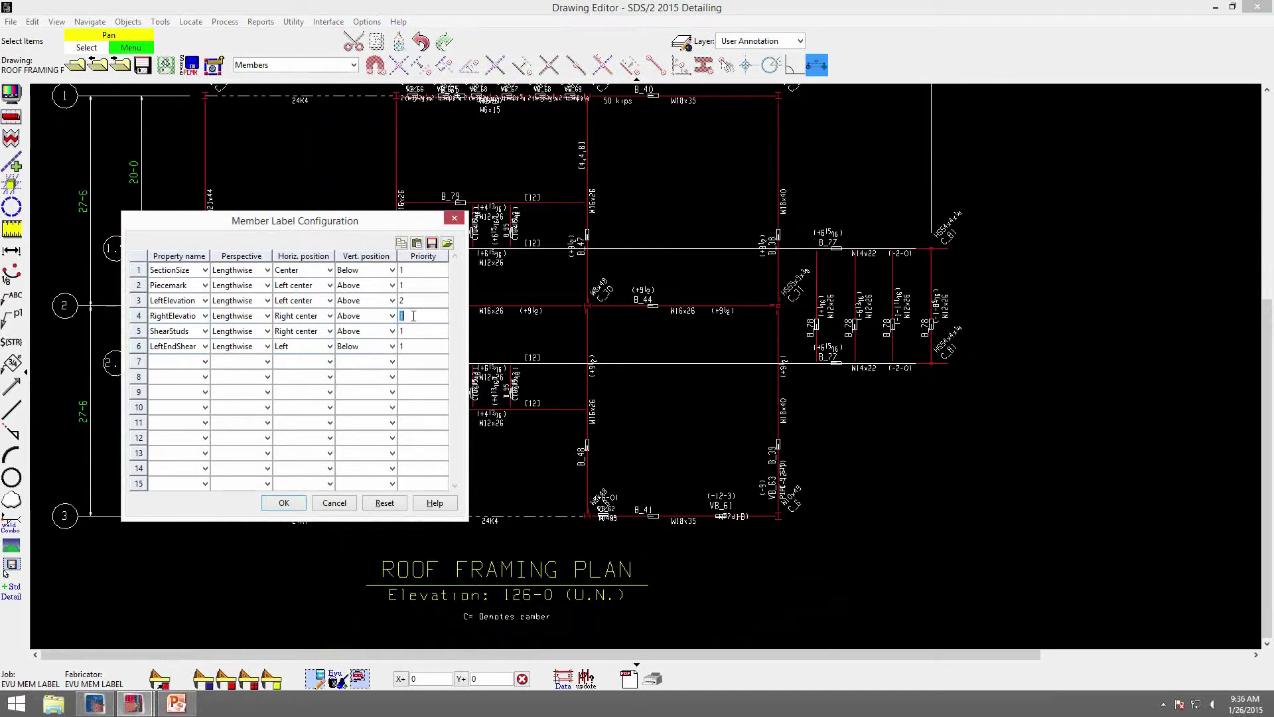
{"action": "left_click", "coordinate": [286, 504]}
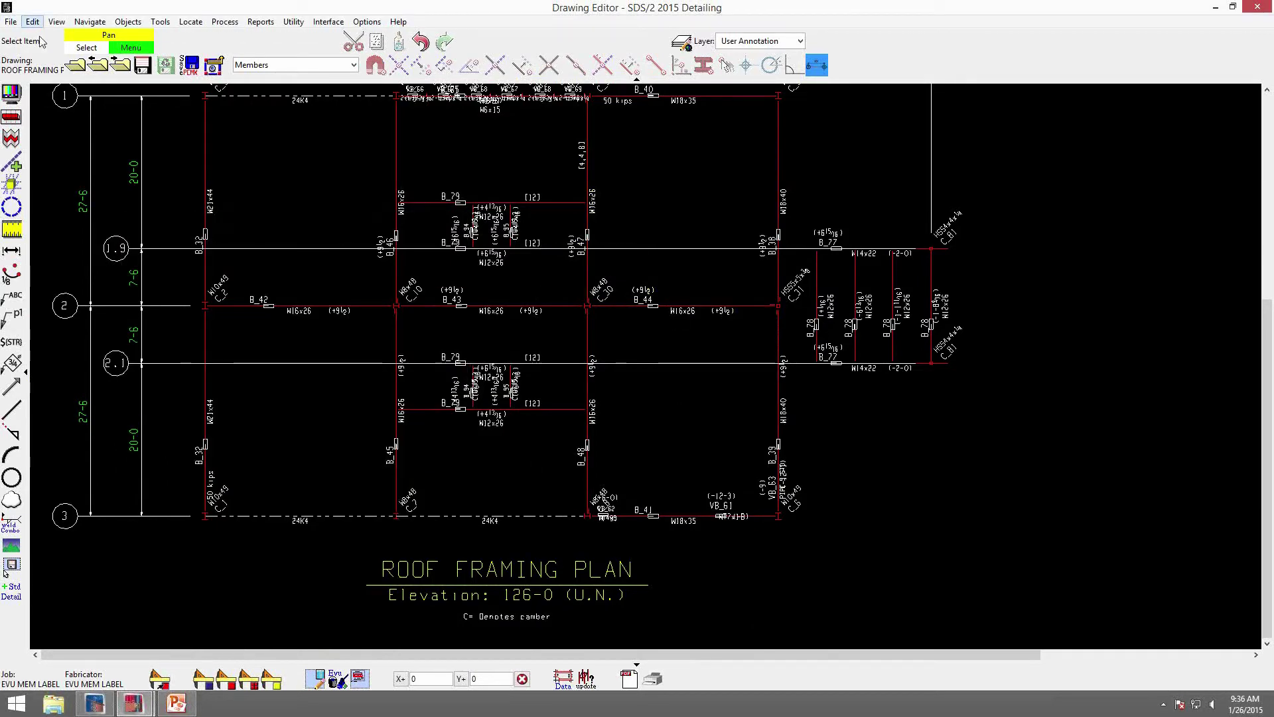
Save and reopen the ROOF FRAMING PLAN erection view, and check the right elevation label placement on beam B_44 and its neighbours.
{"action": "left_click", "coordinate": [76, 64]}
{"action": "left_click", "coordinate": [758, 509]}
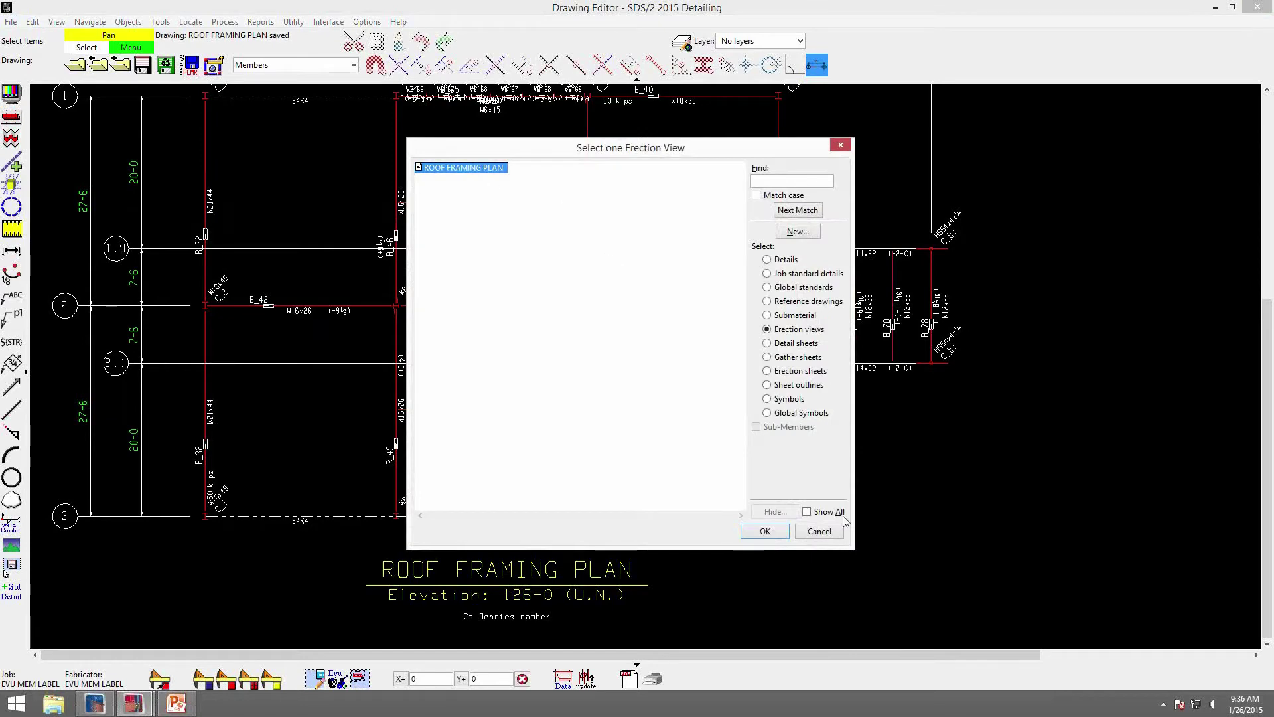
{"action": "left_click", "coordinate": [763, 531]}
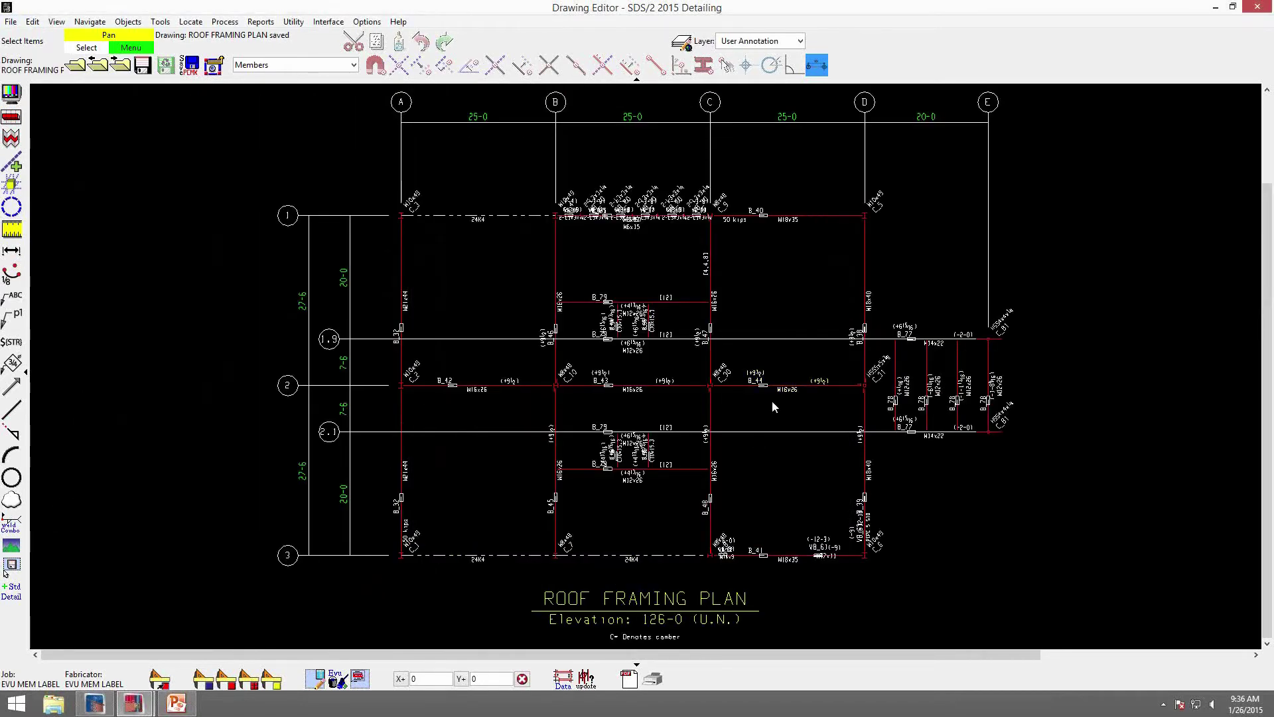
{"action": "scroll", "coordinate": [771, 401], "scroll_direction": "up", "scroll_amount": 4}
{"action": "scroll", "coordinate": [754, 455], "scroll_direction": "up", "scroll_amount": 2}
{"action": "scroll", "coordinate": [458, 492], "scroll_direction": "down", "scroll_amount": 2}
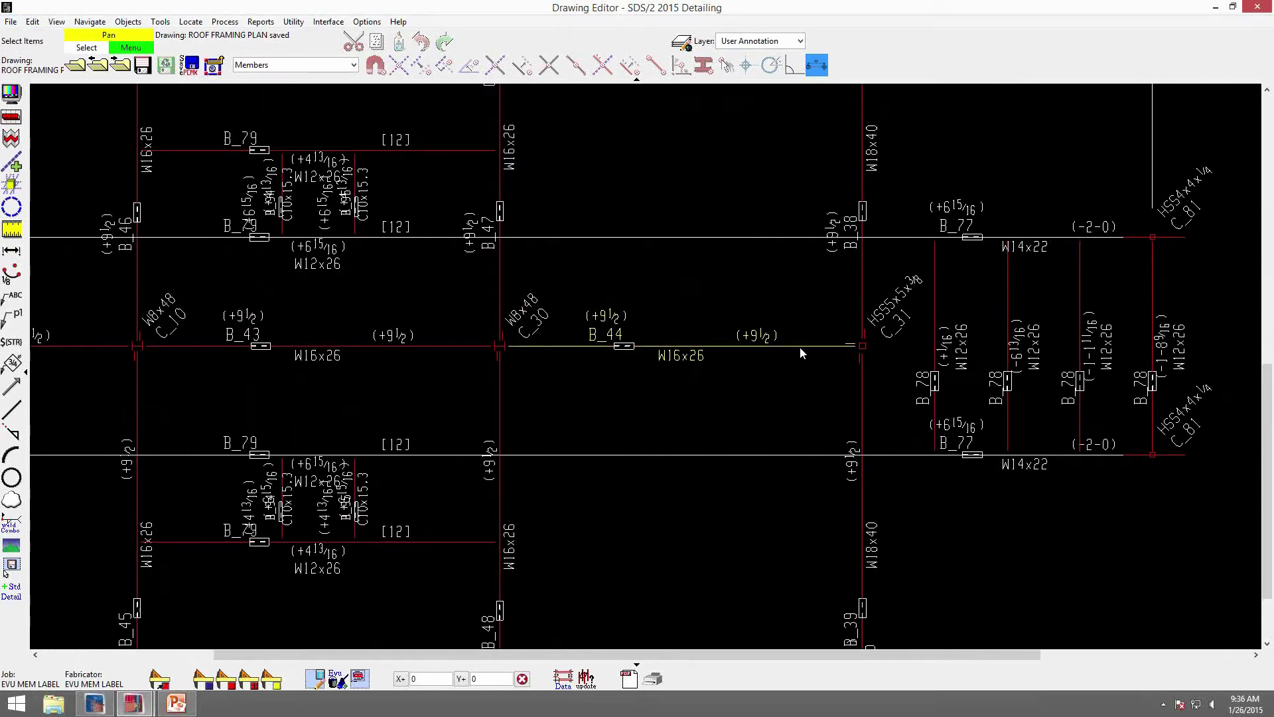
{"action": "scroll", "coordinate": [764, 340], "scroll_direction": "down", "scroll_amount": 3}
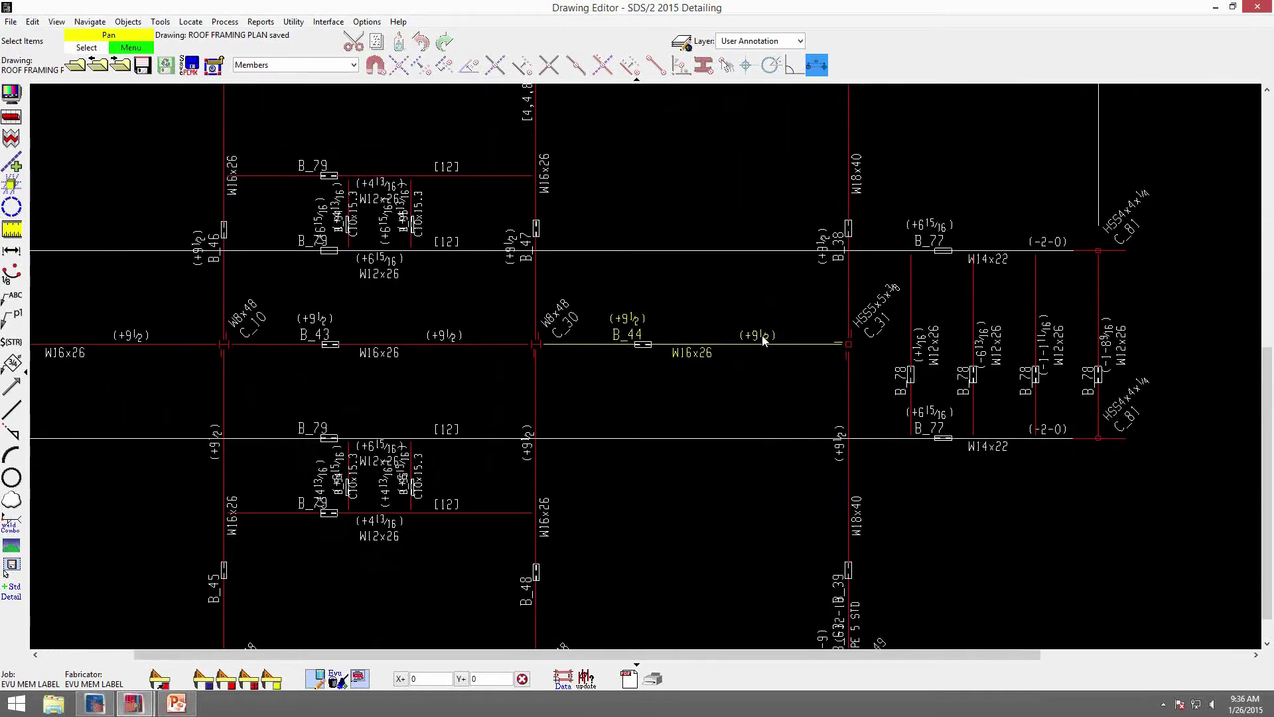
{"action": "scroll", "coordinate": [721, 410], "scroll_direction": "down", "scroll_amount": 1}
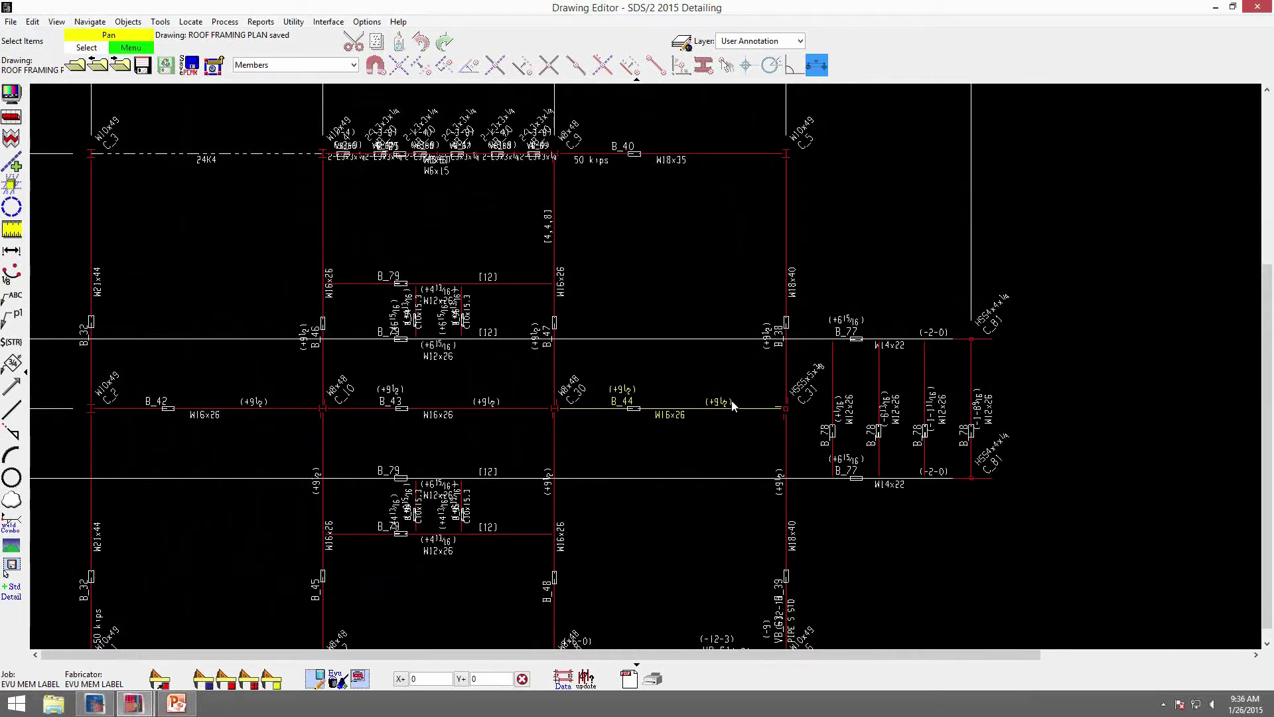
{"action": "mouse_move", "coordinate": [638, 421]}
{"action": "middle_mouse_down"}
{"action": "mouse_move", "coordinate": [722, 330]}
{"action": "mouse_move", "coordinate": [789, 376]}
{"action": "middle_mouse_up"}
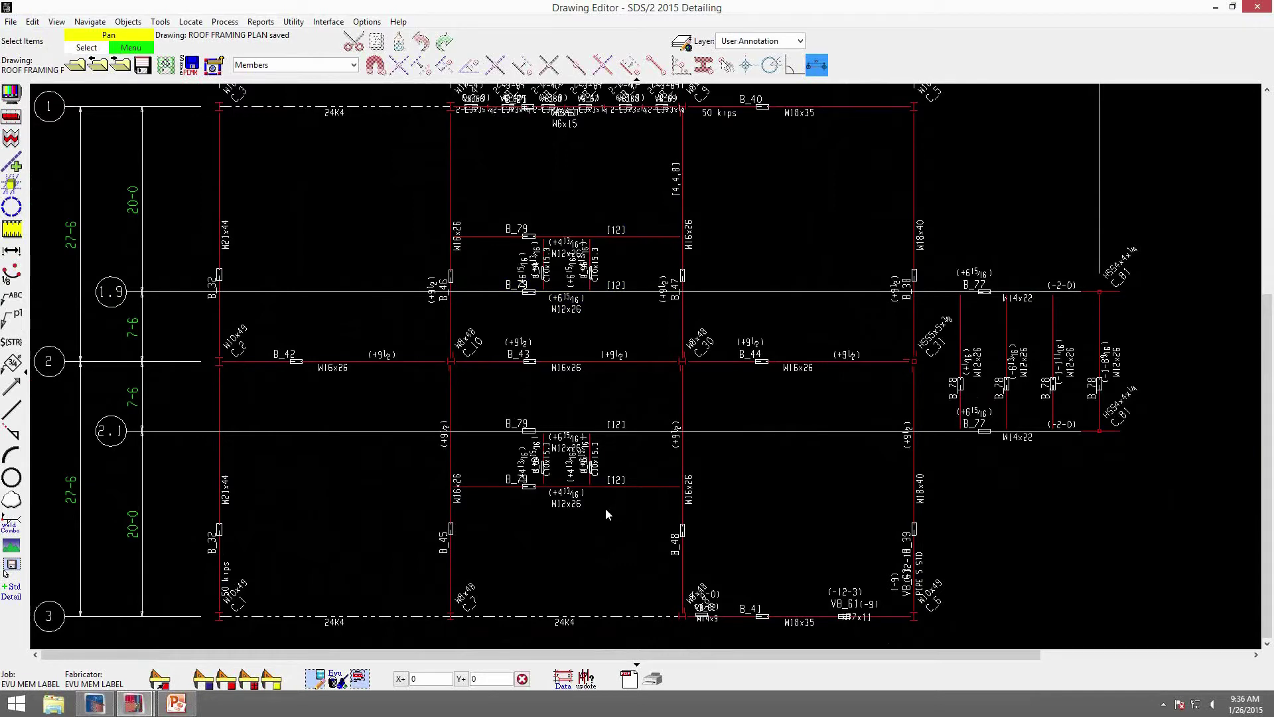
{"action": "left_click", "coordinate": [134, 704]}
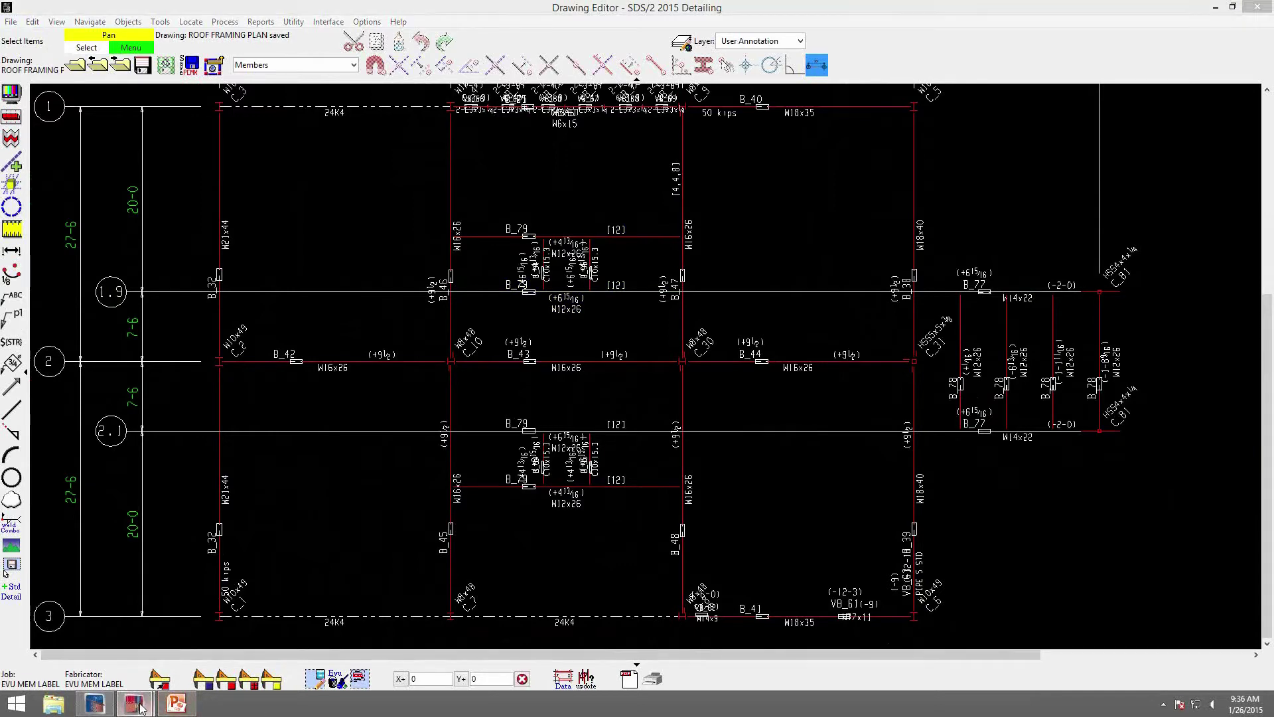
Switch to Modeling, select the four B_79 beams between grids B and C, and open them together for editing.
{"action": "left_click", "coordinate": [100, 637]}
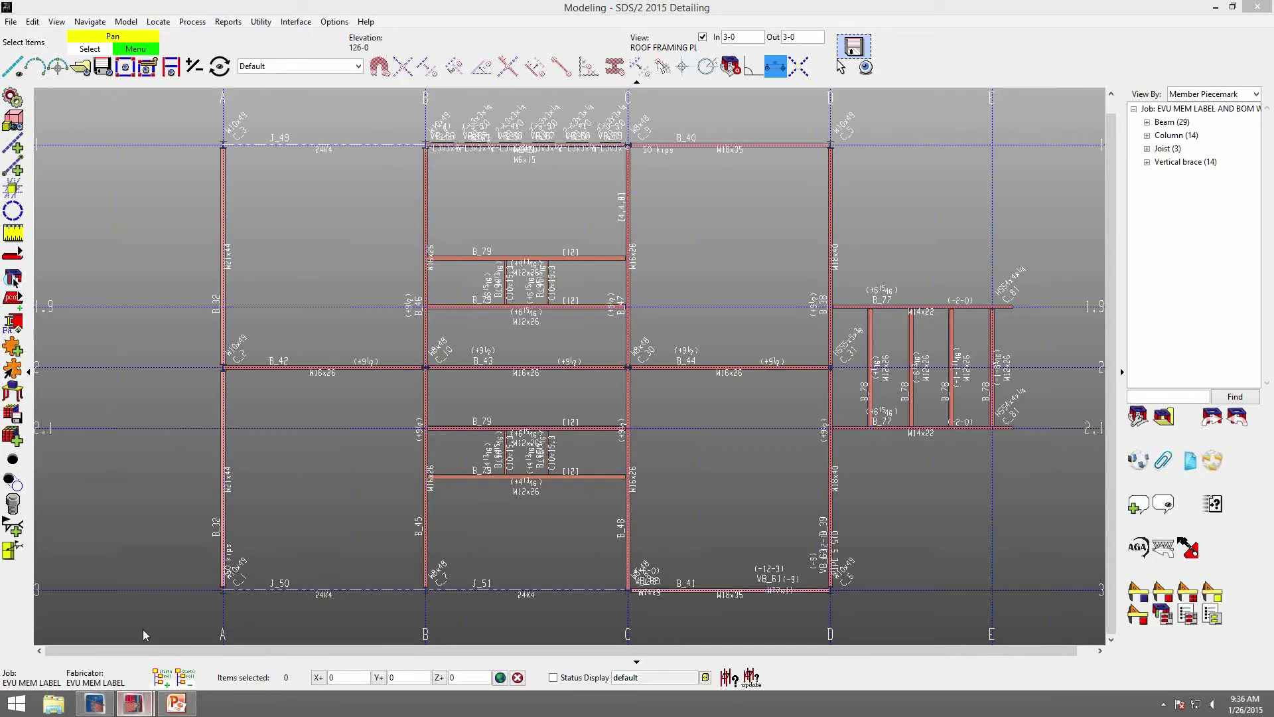
{"action": "left_click", "coordinate": [590, 259]}
{"action": "left_click", "coordinate": [592, 312]}
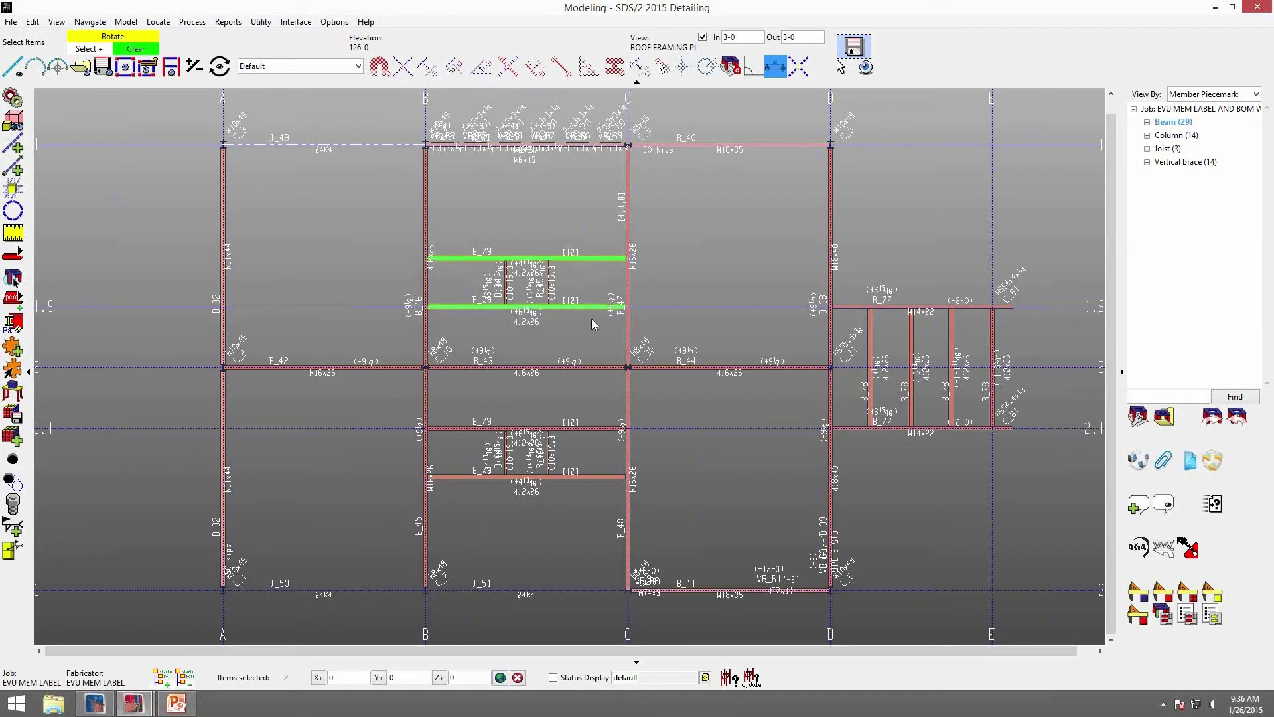
{"action": "left_click", "coordinate": [595, 429]}
{"action": "left_click", "coordinate": [596, 477]}
{"action": "right_click", "coordinate": [702, 464]}
{"action": "left_click", "coordinate": [765, 188]}
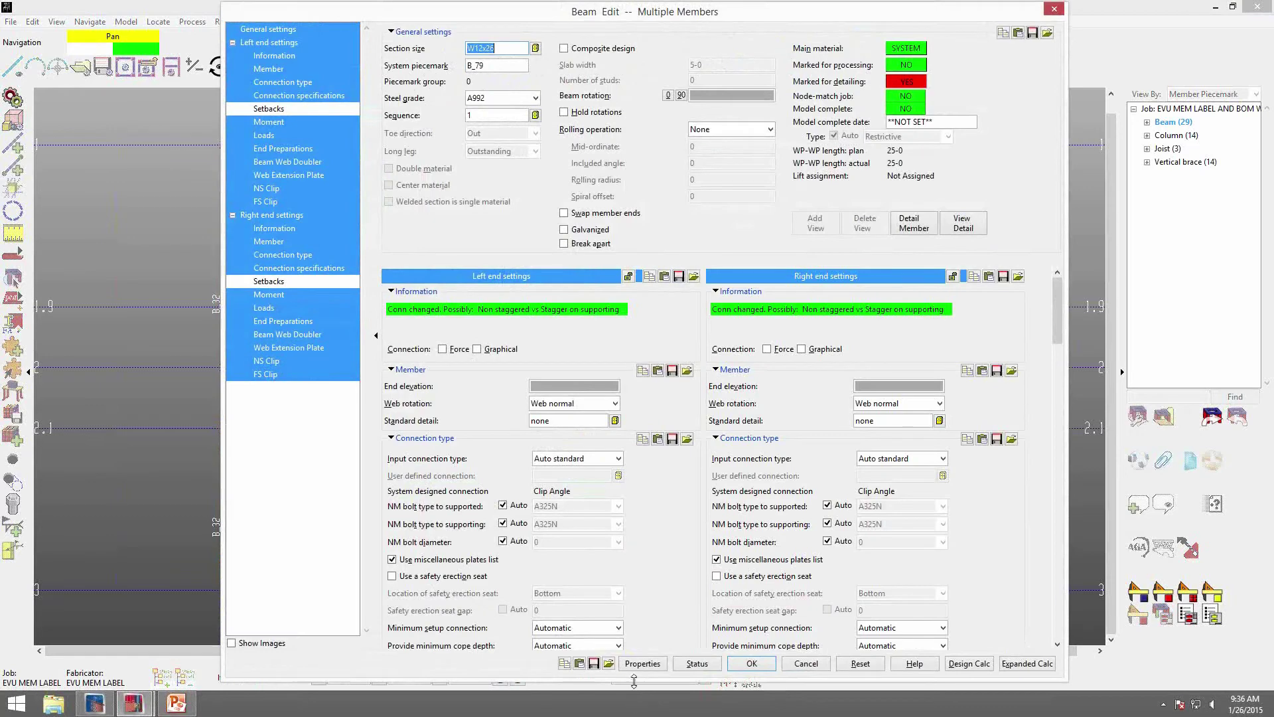
Set the beams' Shear Stud Count to [11] in the Detailer custom properties and accept the member edit.
{"action": "left_click", "coordinate": [642, 664]}
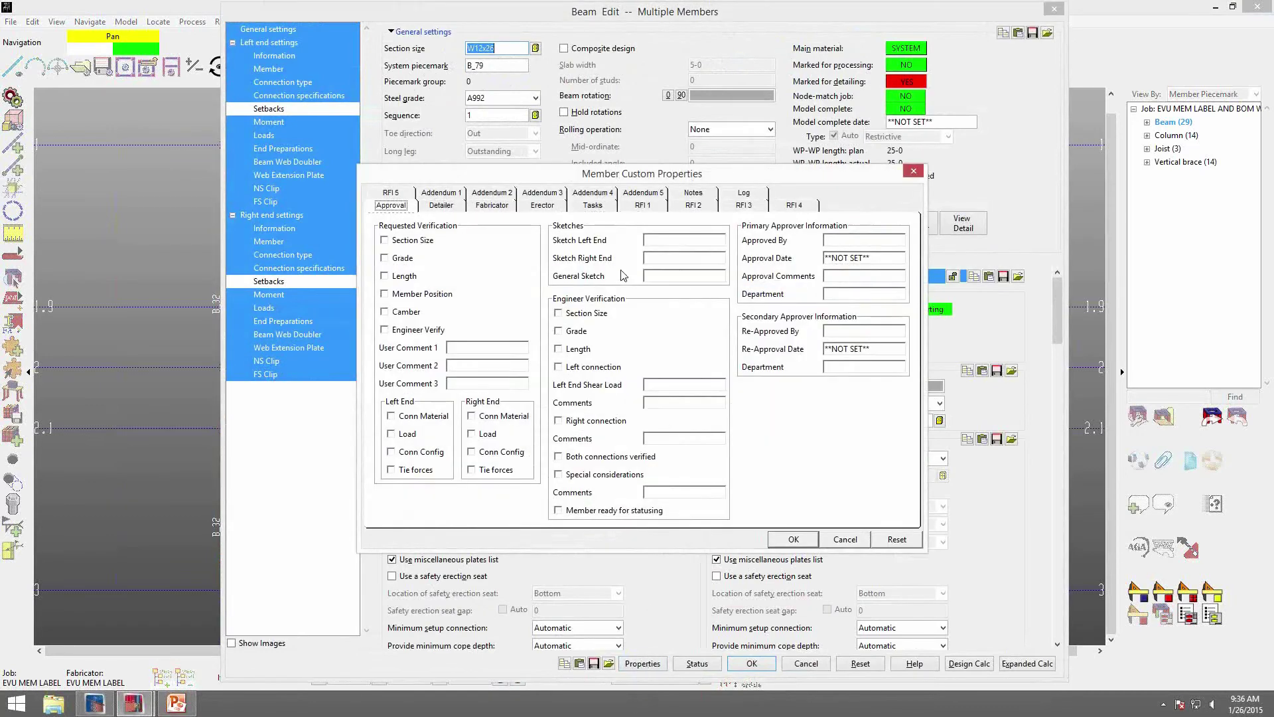
{"action": "left_click", "coordinate": [435, 207]}
{"action": "double_click", "coordinate": [675, 318]}
{"action": "type", "text": "[12]"}
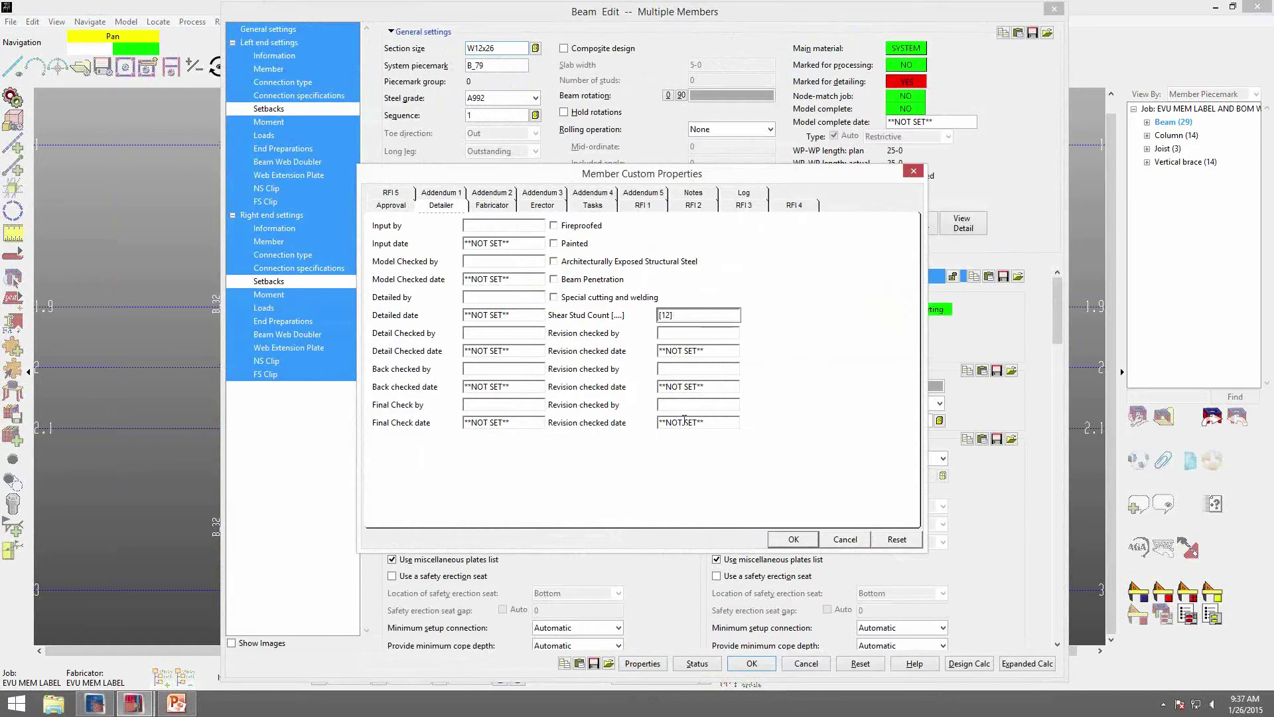
{"action": "key", "text": "Delete"}
{"action": "type", "text": "1"}
{"action": "left_click", "coordinate": [792, 539]}
{"action": "left_click", "coordinate": [751, 662]}
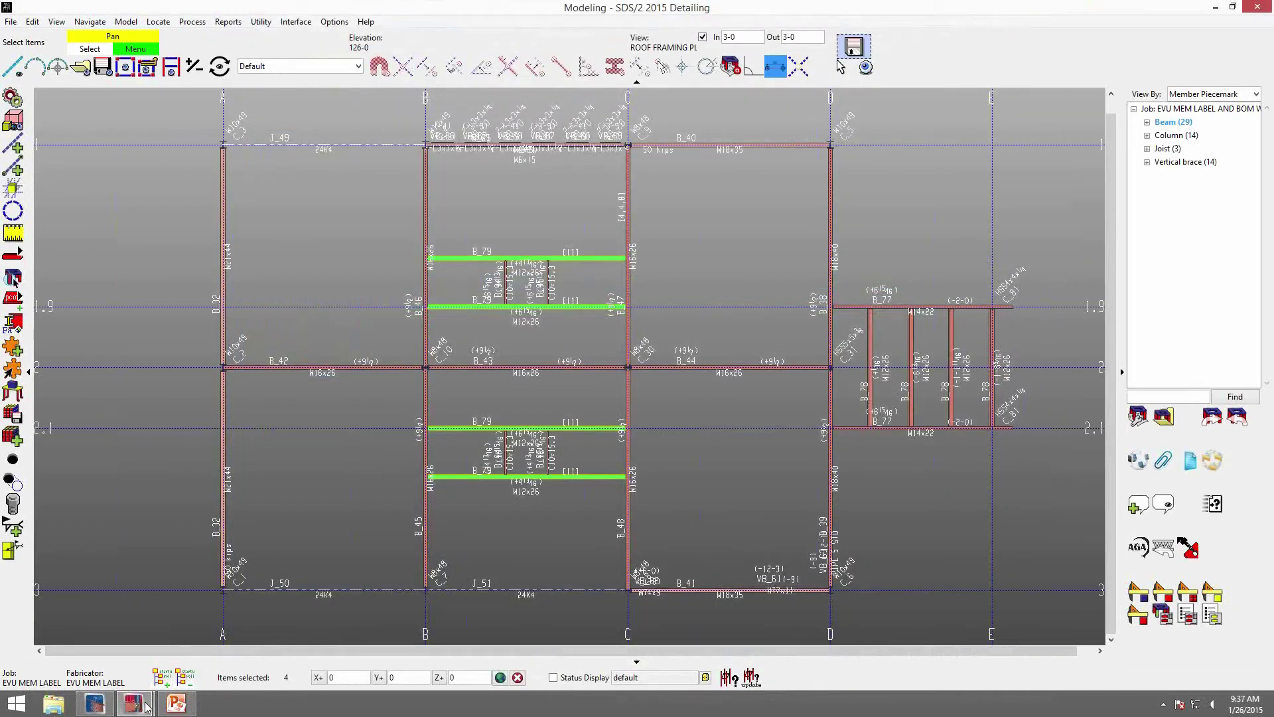
Return to the Drawing Editor, reopen the ROOF FRAMING PLAN erection view, and check the stud count labels on the B_79 beams.
{"action": "mouse_move", "coordinate": [133, 703]}
{"action": "left_click", "coordinate": [285, 653]}
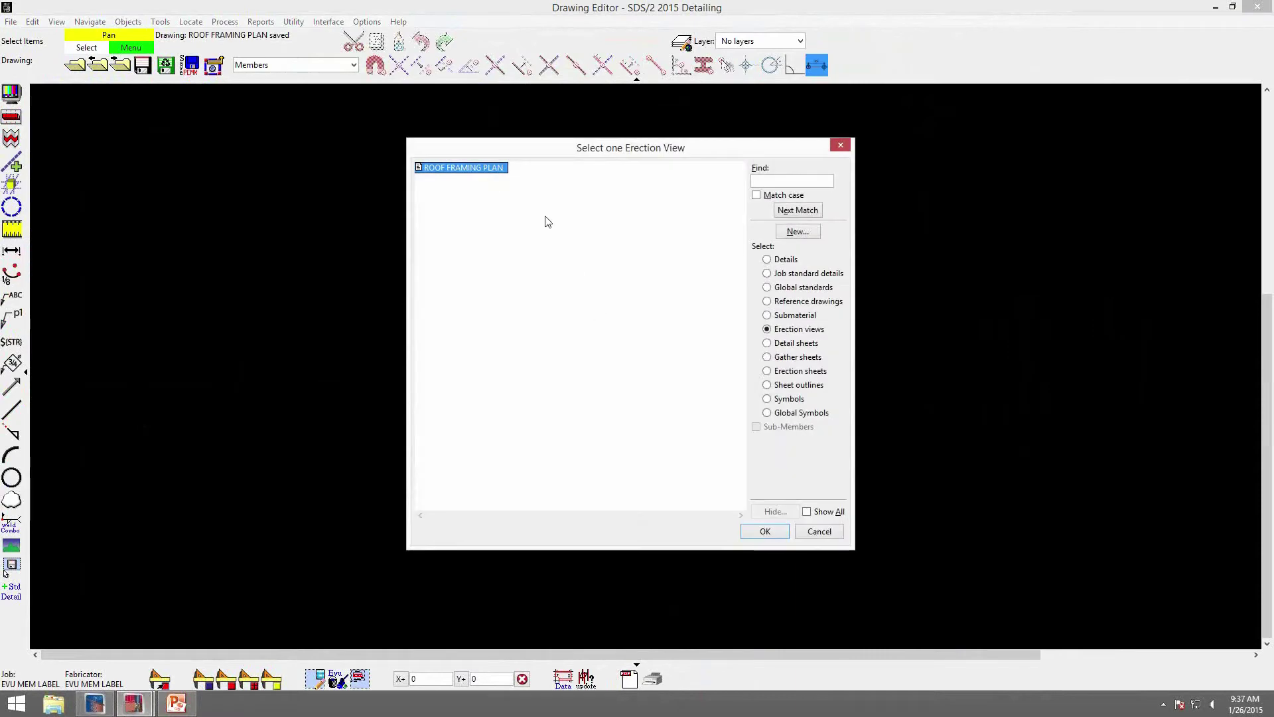
{"action": "left_click", "coordinate": [764, 531]}
{"action": "scroll", "coordinate": [689, 377], "scroll_direction": "up", "scroll_amount": 3}
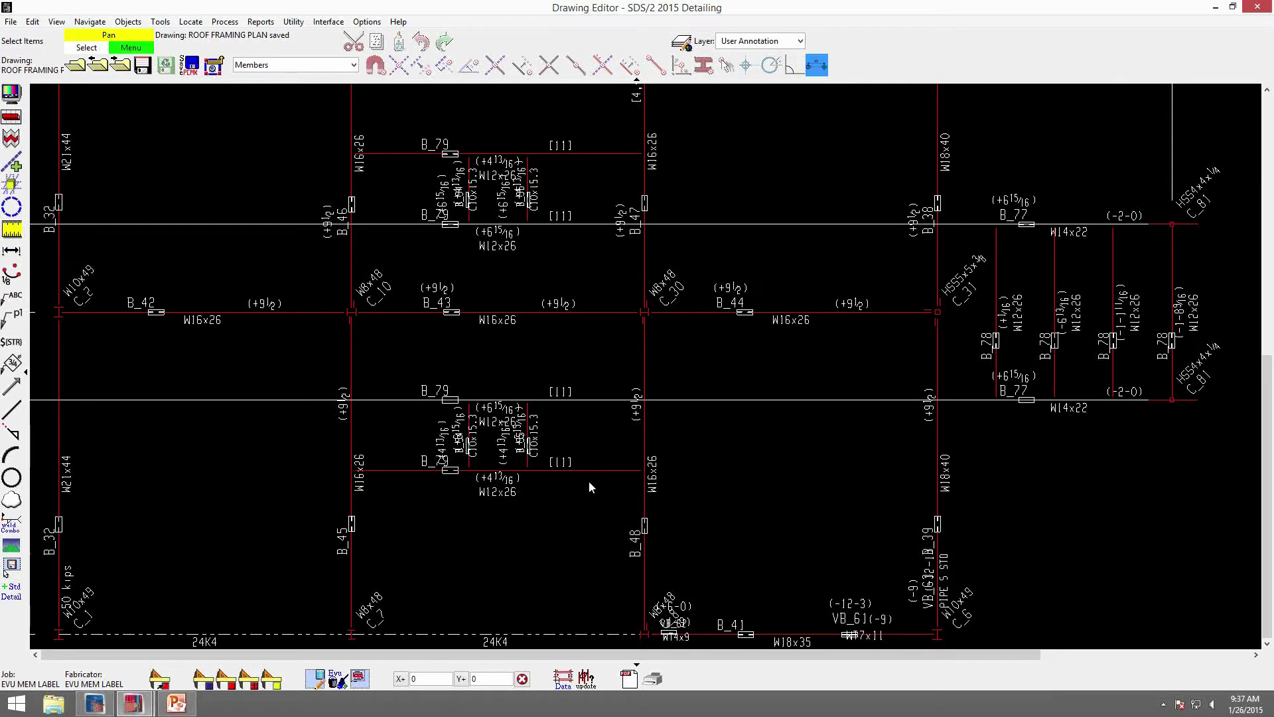
{"action": "scroll", "coordinate": [589, 481], "scroll_direction": "down", "scroll_amount": 3}
{"action": "middle_click_drag", "start_coordinate": [590, 479], "coordinate": [633, 478]}
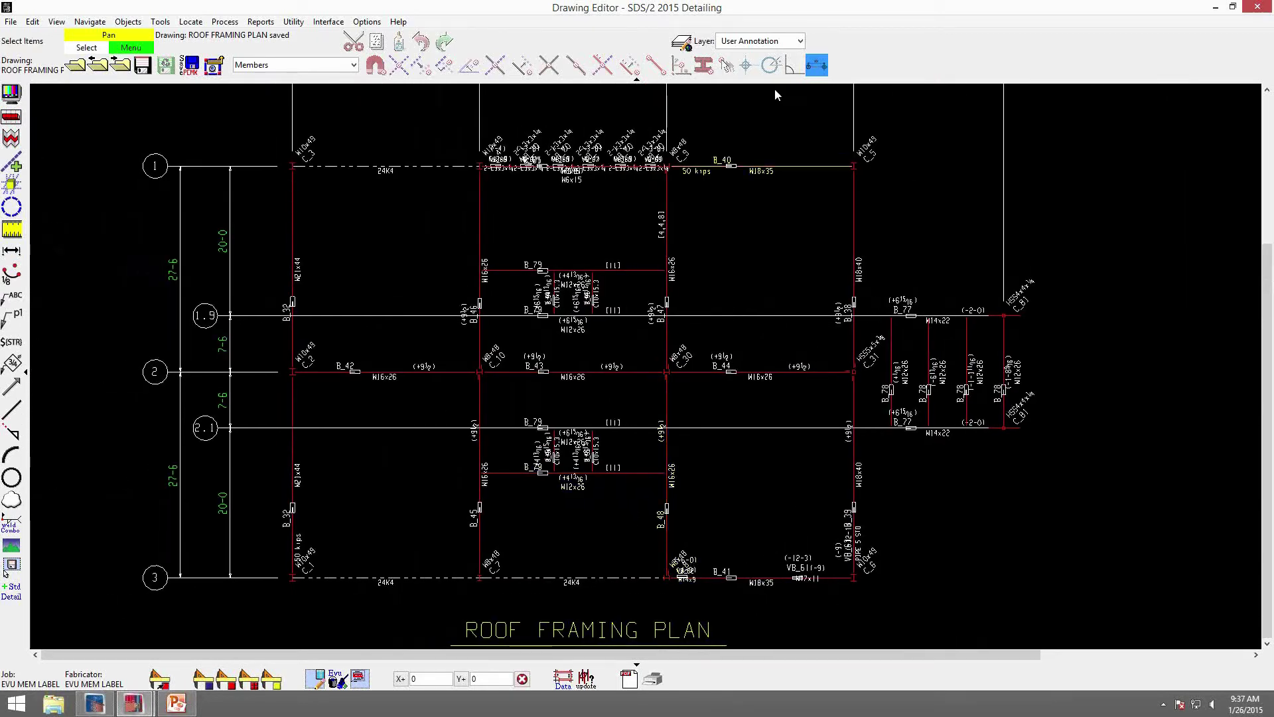
Turn off the LeftEndShearLoad label for beam B_40 on grid 1 in Erection View Cleanup.
{"action": "left_click", "coordinate": [779, 169]}
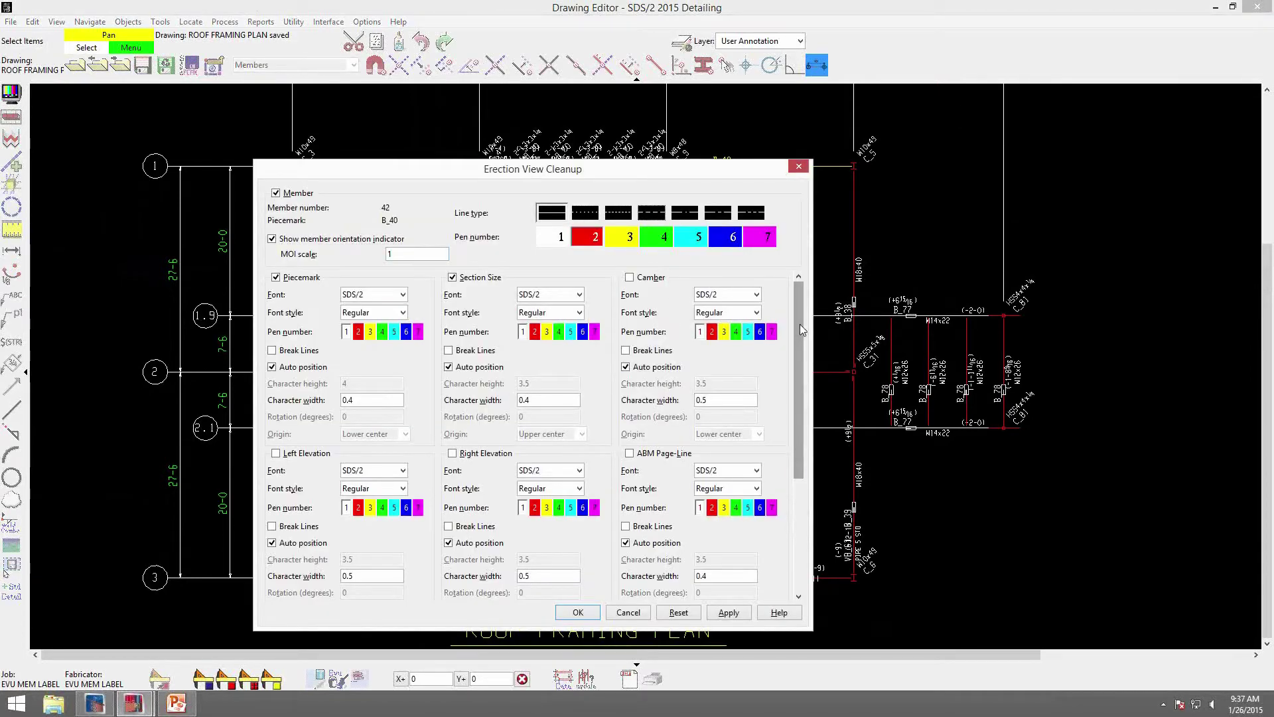
{"action": "left_click_drag", "start_coordinate": [800, 324], "coordinate": [792, 499]}
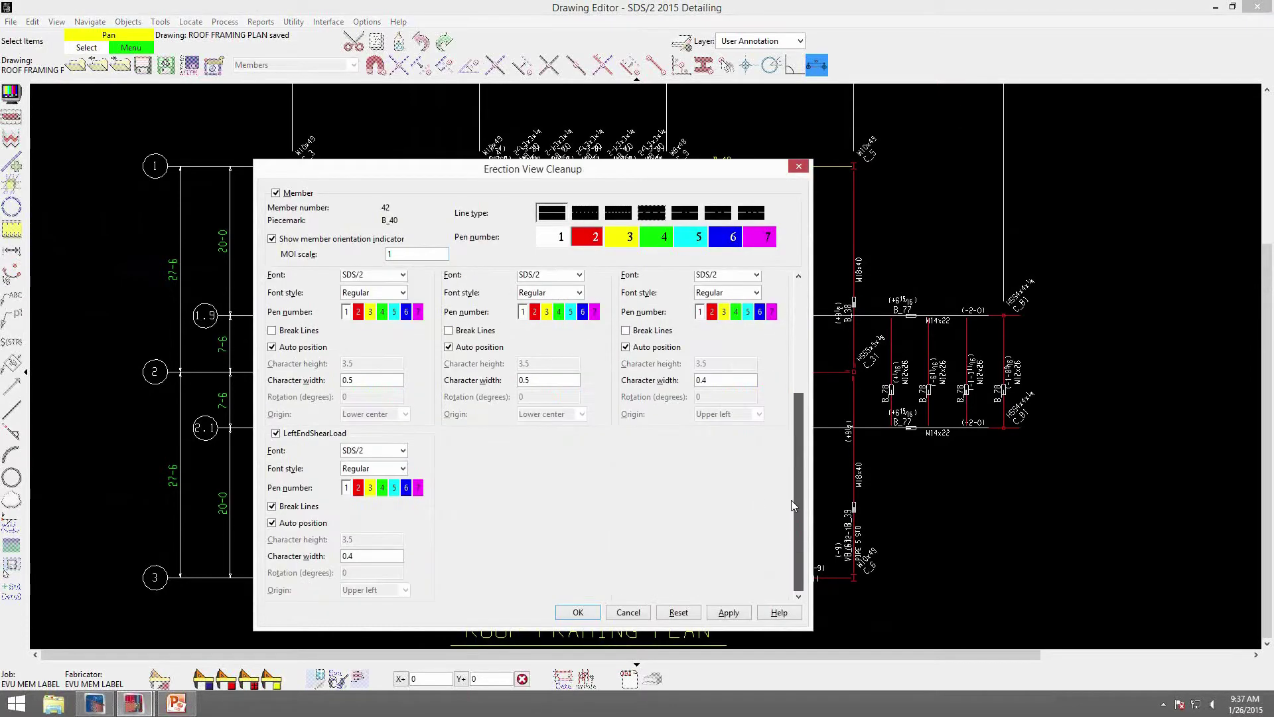
{"action": "left_click", "coordinate": [275, 434]}
{"action": "left_click", "coordinate": [559, 612]}
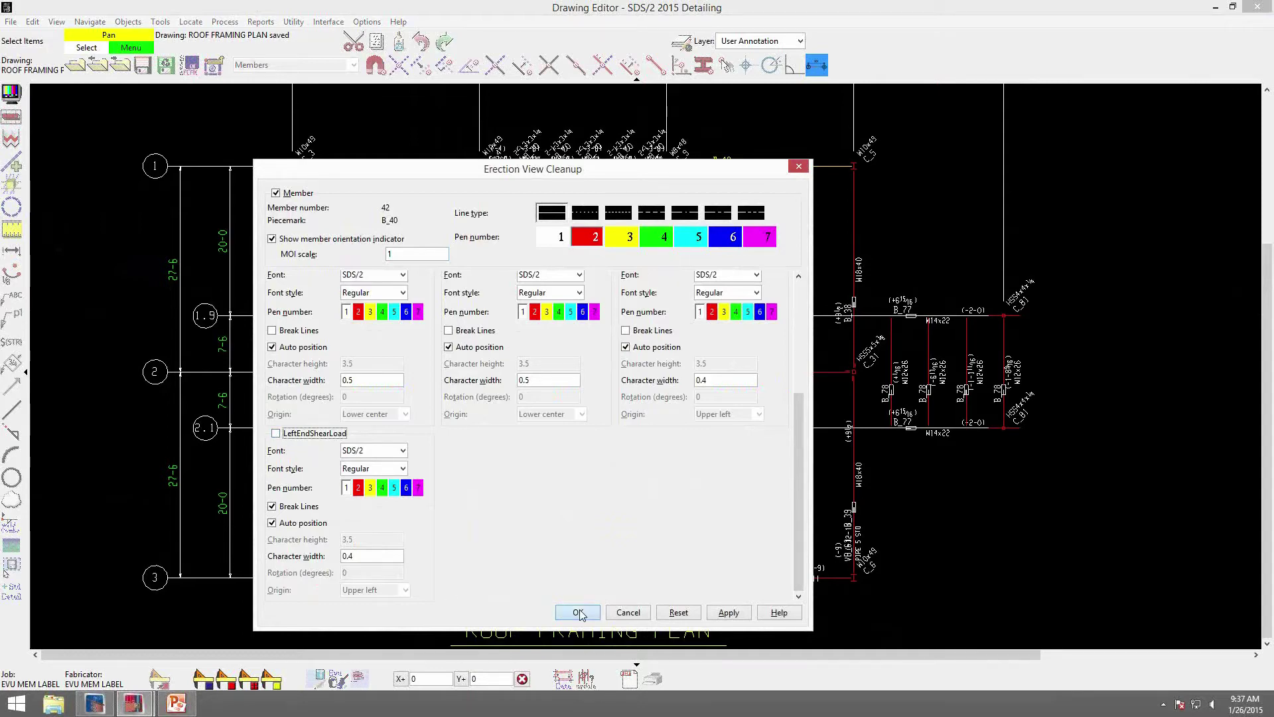
Turn the LeftEndShearLoad label of beam B_40 back on in Erection View Cleanup.
{"action": "left_click", "coordinate": [812, 166]}
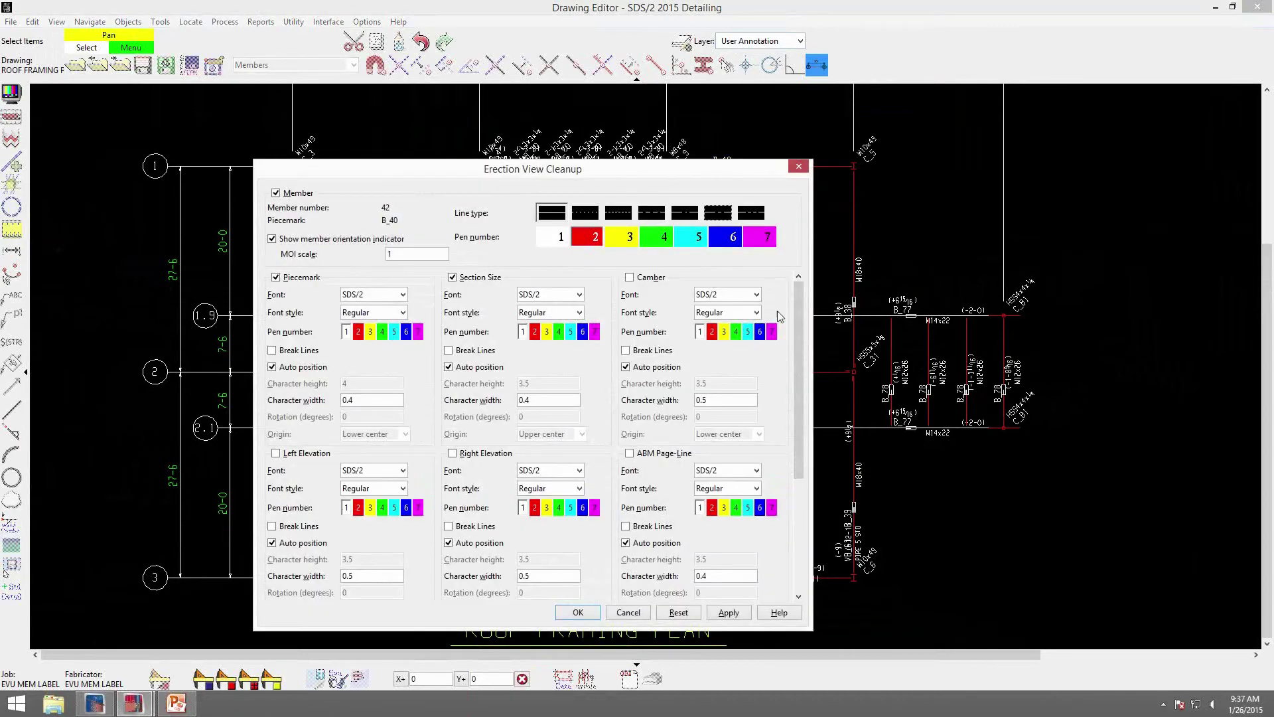
{"action": "left_click_drag", "start_coordinate": [801, 312], "coordinate": [800, 425]}
{"action": "left_click", "coordinate": [275, 433]}
{"action": "left_click", "coordinate": [578, 612]}
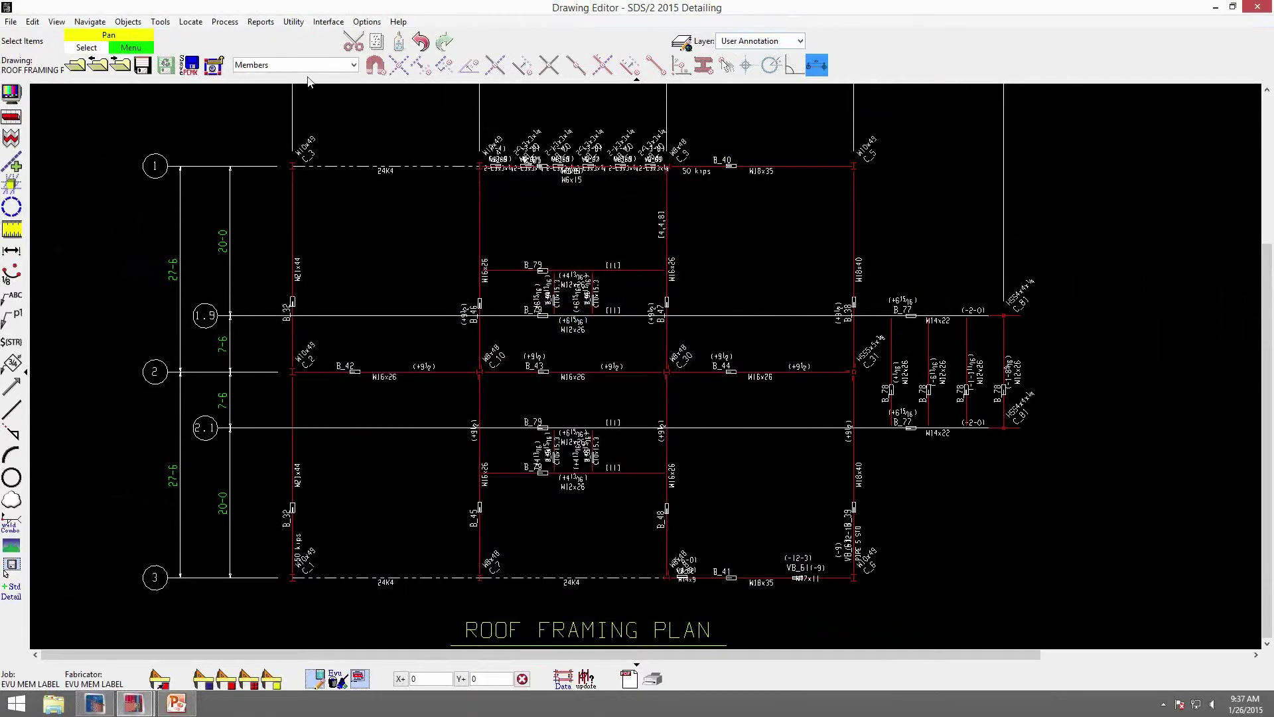
Reset the selection filter from Members to Default and save the ROOF FRAMING PLAN drawing.
{"action": "left_click", "coordinate": [353, 64]}
{"action": "left_click_drag", "start_coordinate": [353, 136], "coordinate": [357, 95]}
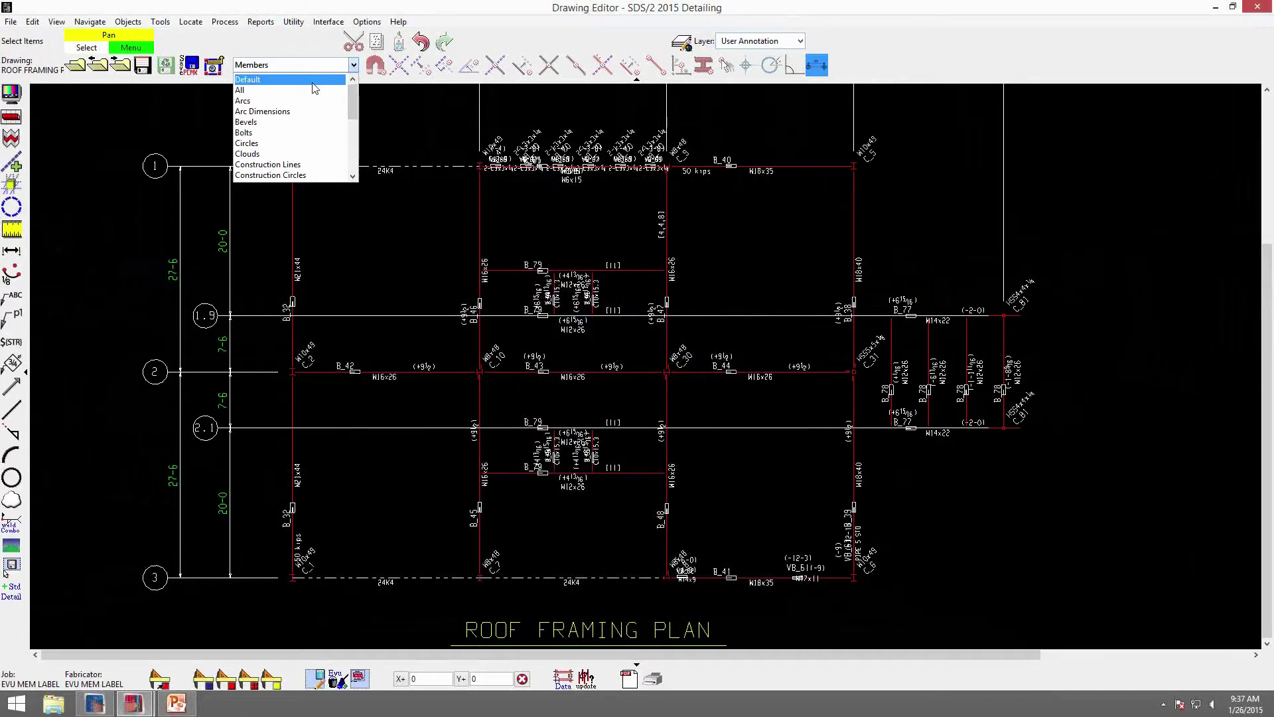
{"action": "left_click", "coordinate": [250, 79]}
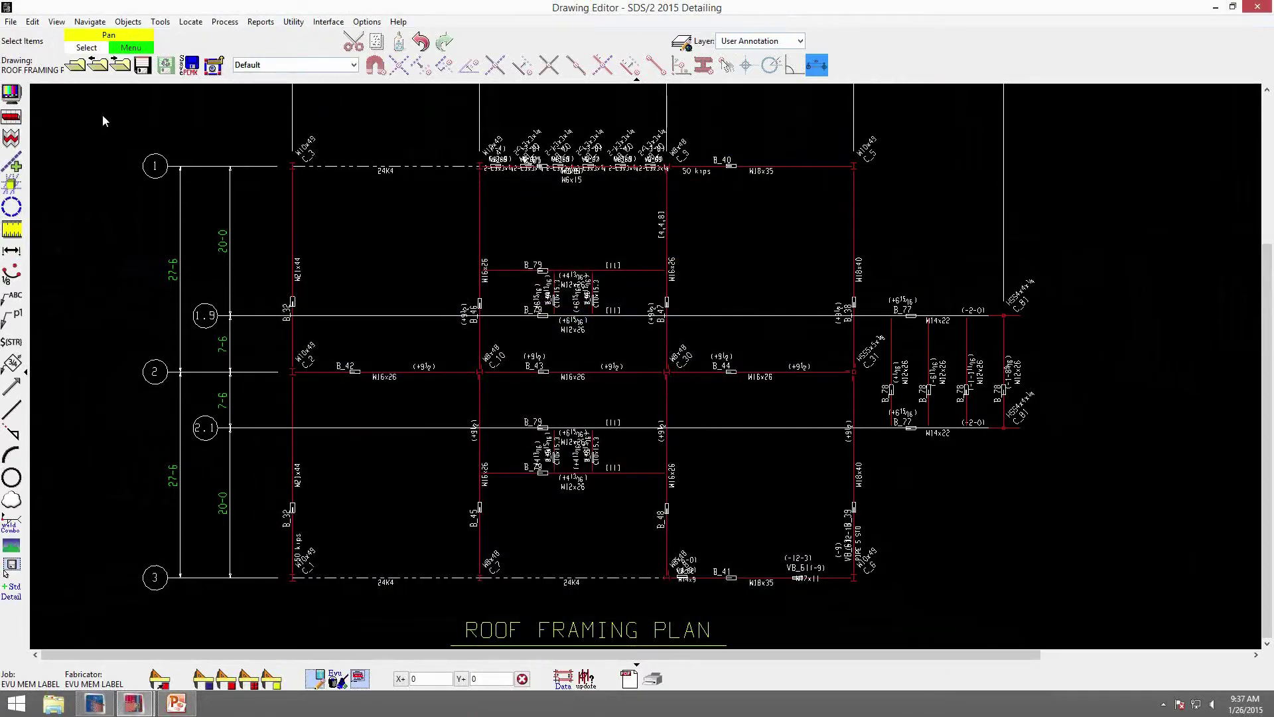
{"action": "left_click", "coordinate": [143, 64]}
Create a new sheet outline named D24x36 with Arch D (24x36) paper size in landscape orientation.
{"action": "left_click", "coordinate": [76, 65]}
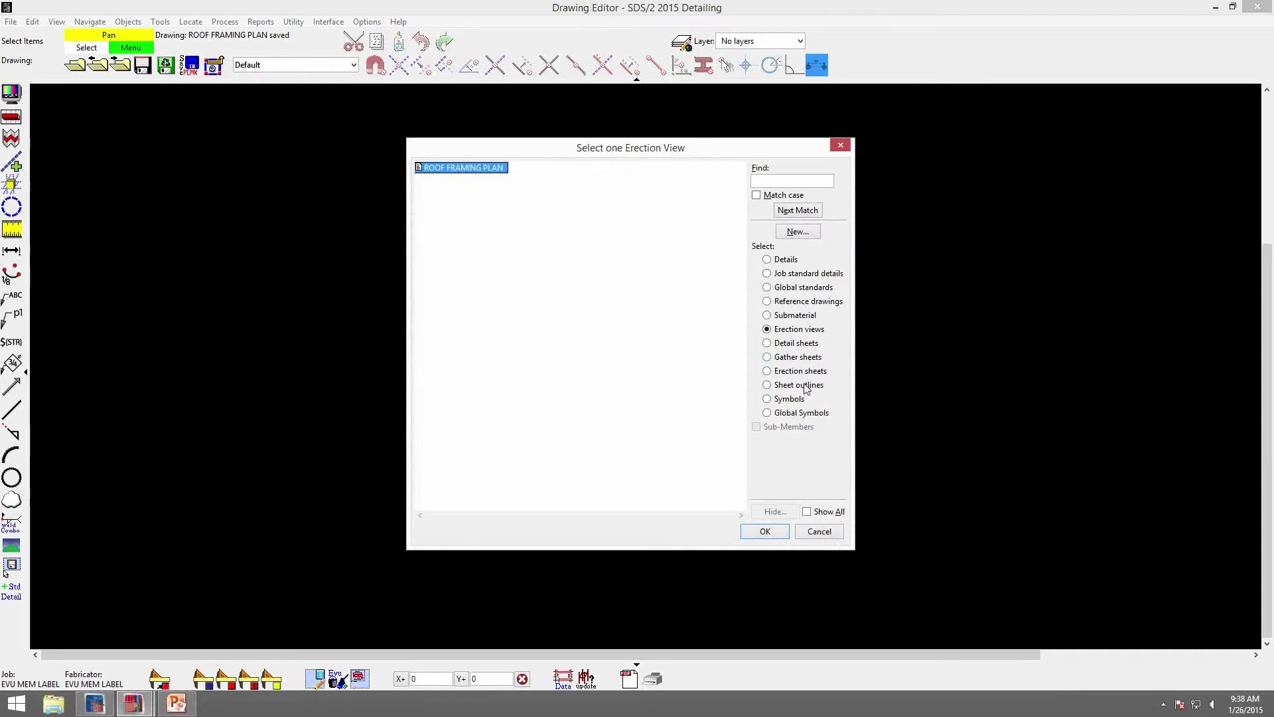
{"action": "left_click", "coordinate": [807, 386]}
{"action": "left_click", "coordinate": [808, 233]}
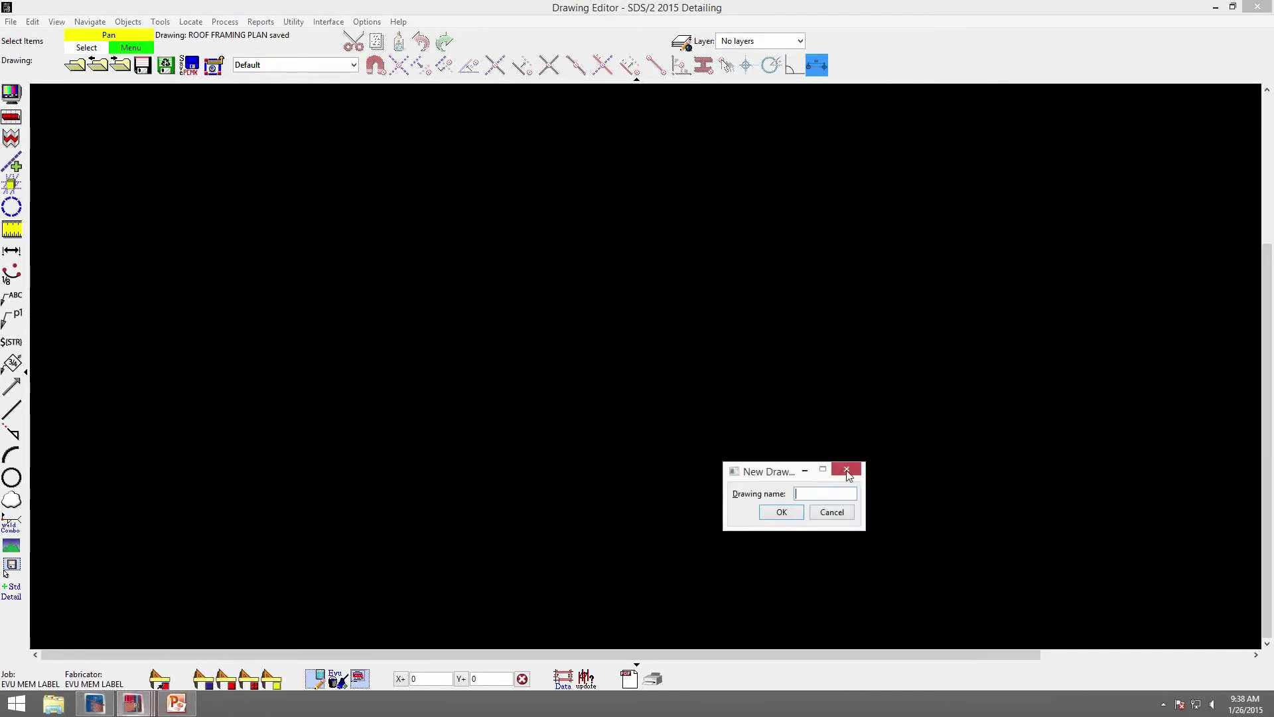
{"action": "type", "text": "D24x36"}
{"action": "key", "text": "Return"}
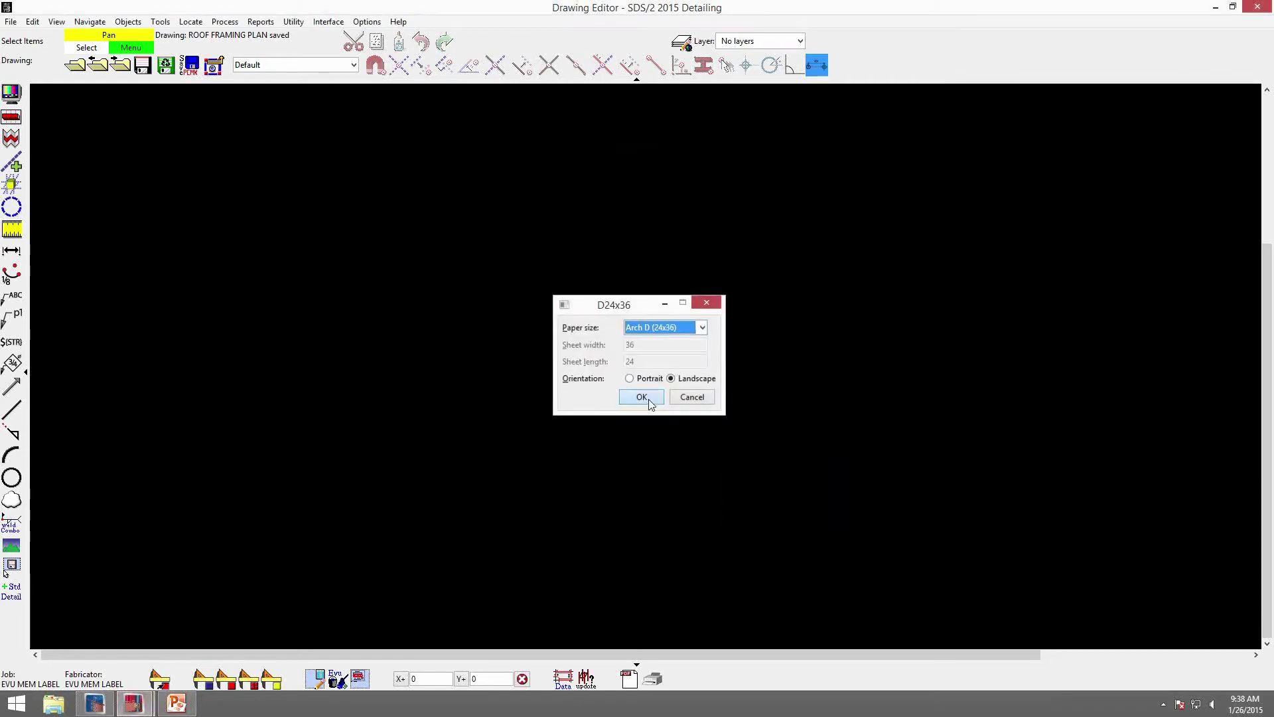
{"action": "left_click", "coordinate": [641, 397]}
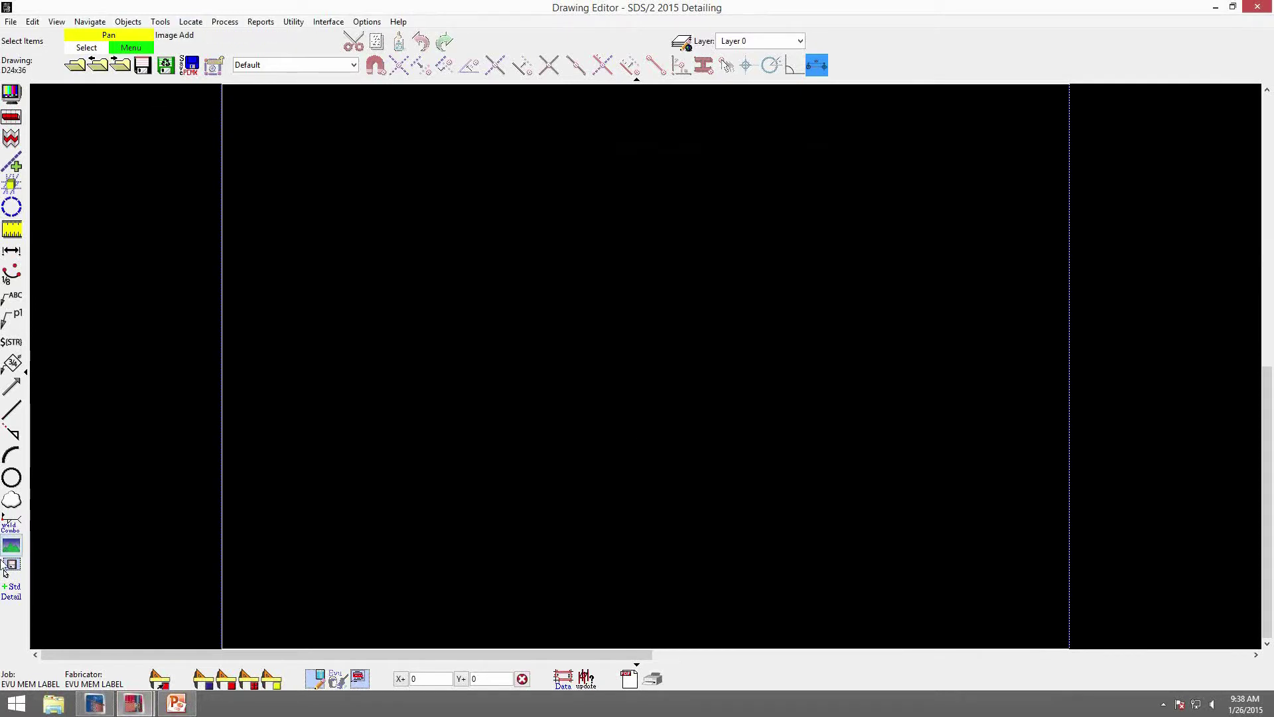
Add the 36X24 BORDER global standard detail to the sheet outline, placing it within the sheet limits.
{"action": "left_click", "coordinate": [11, 591]}
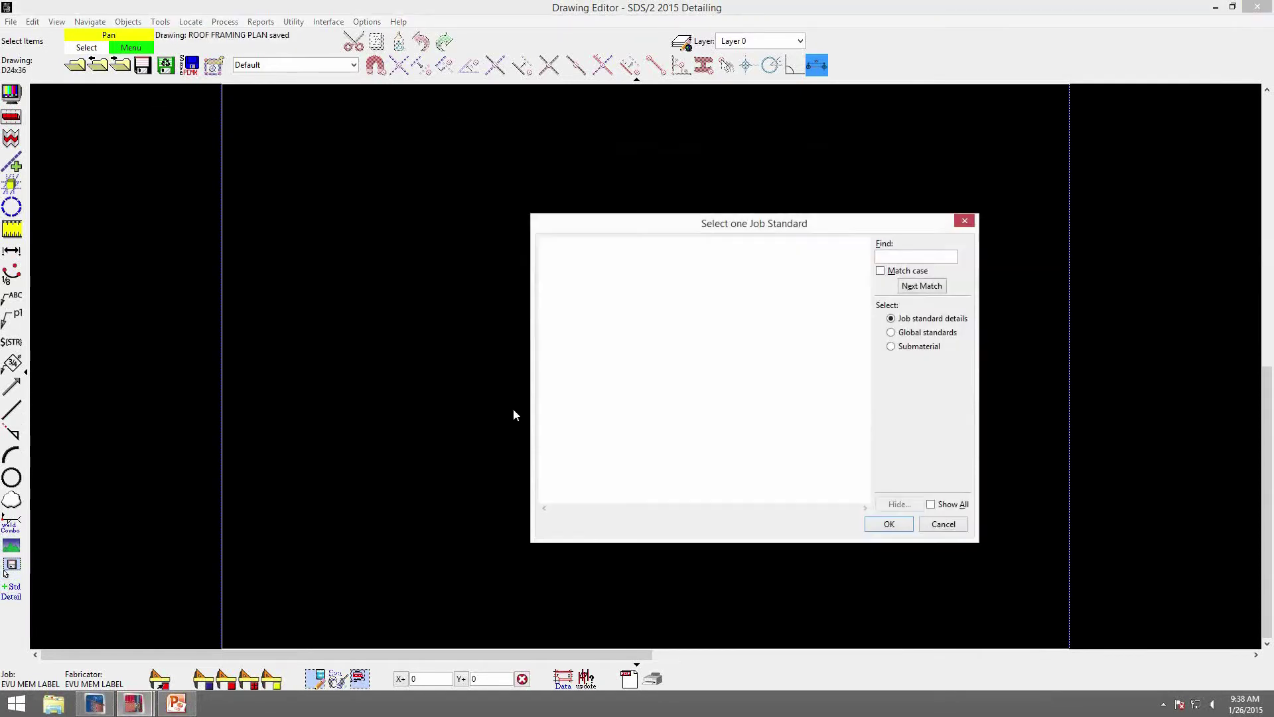
{"action": "left_click", "coordinate": [918, 334]}
{"action": "left_click", "coordinate": [697, 333]}
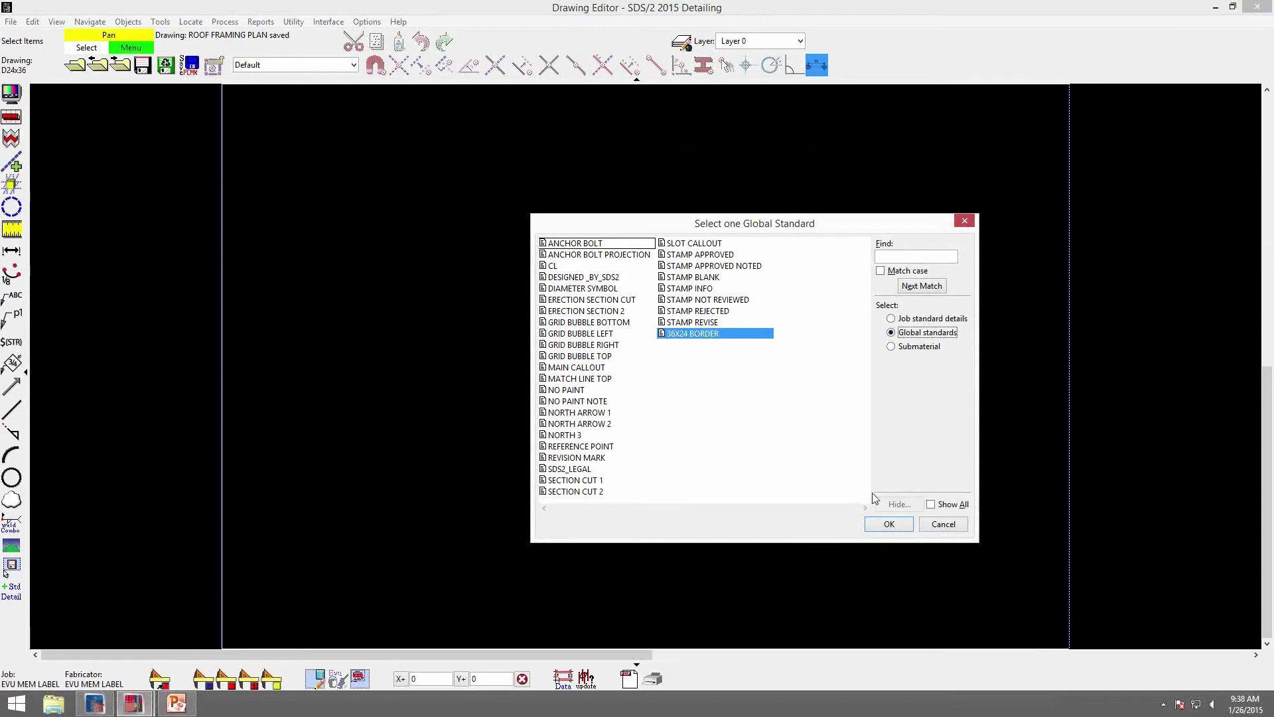
{"action": "left_click", "coordinate": [888, 524]}
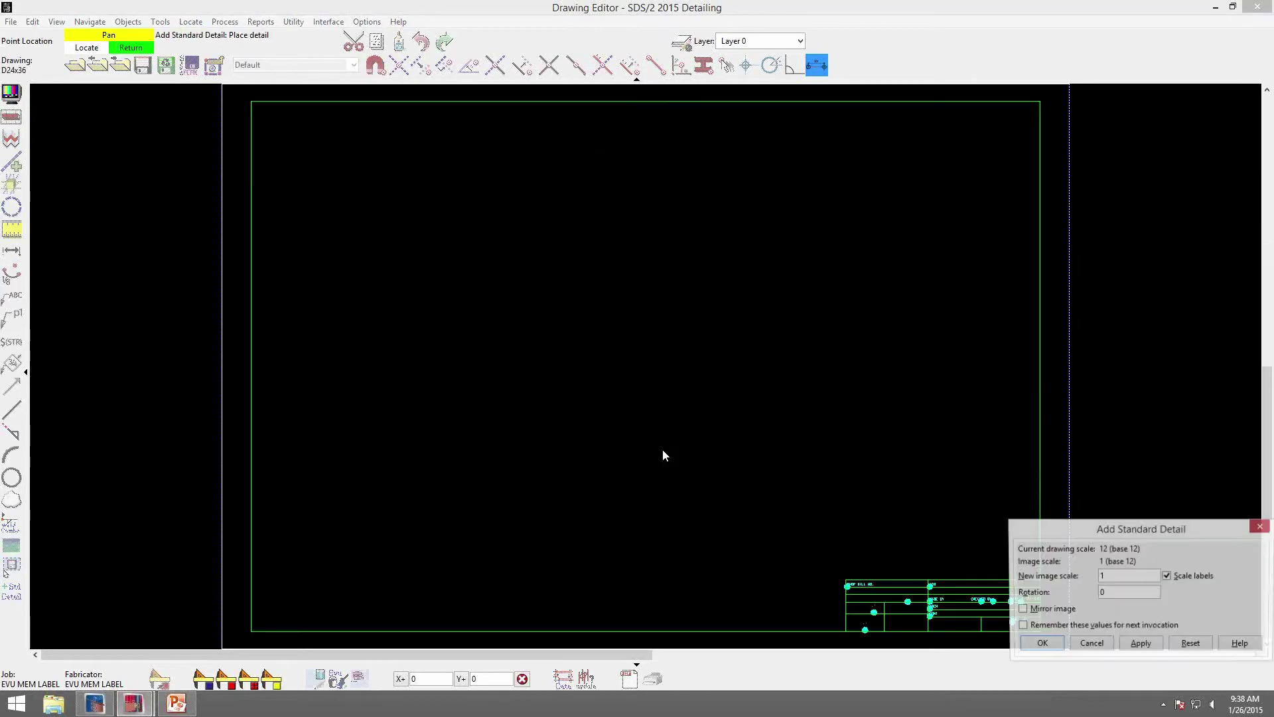
{"action": "left_click", "coordinate": [663, 383]}
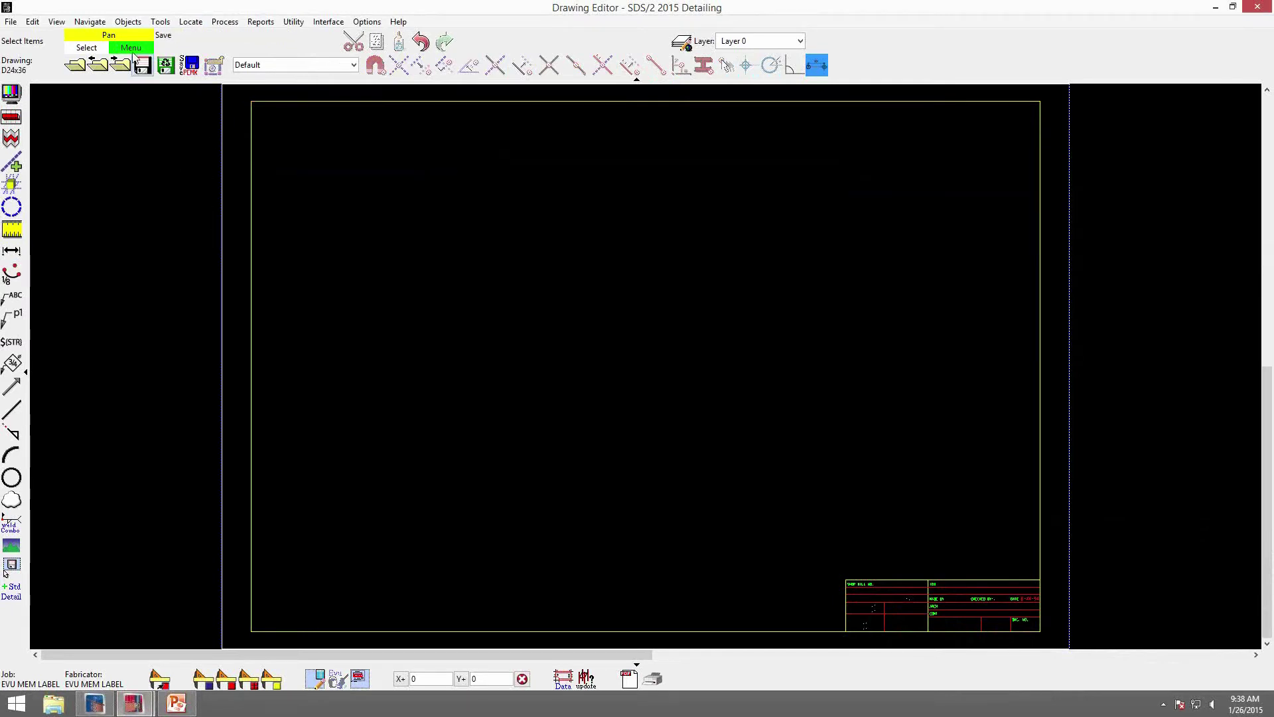
Place a bill of material with its upper right corner on the border's upper right corner.
{"action": "left_click", "coordinate": [128, 22]}
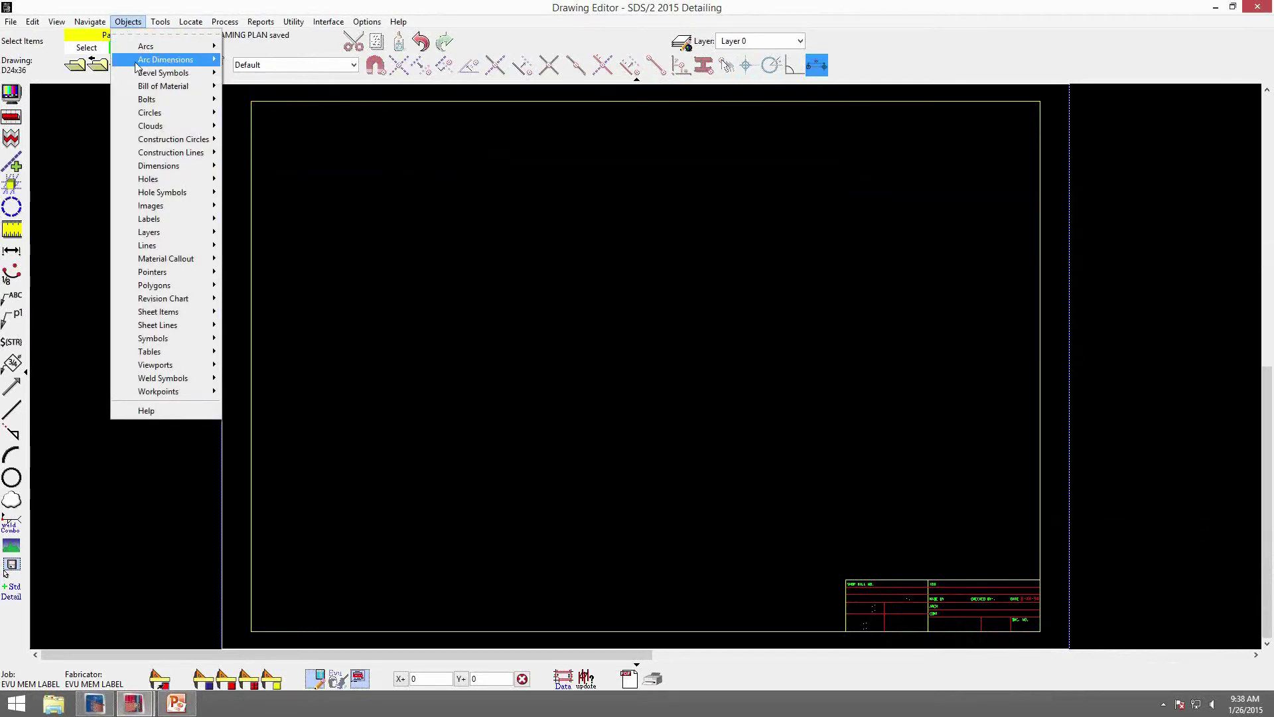
{"action": "mouse_move", "coordinate": [139, 88]}
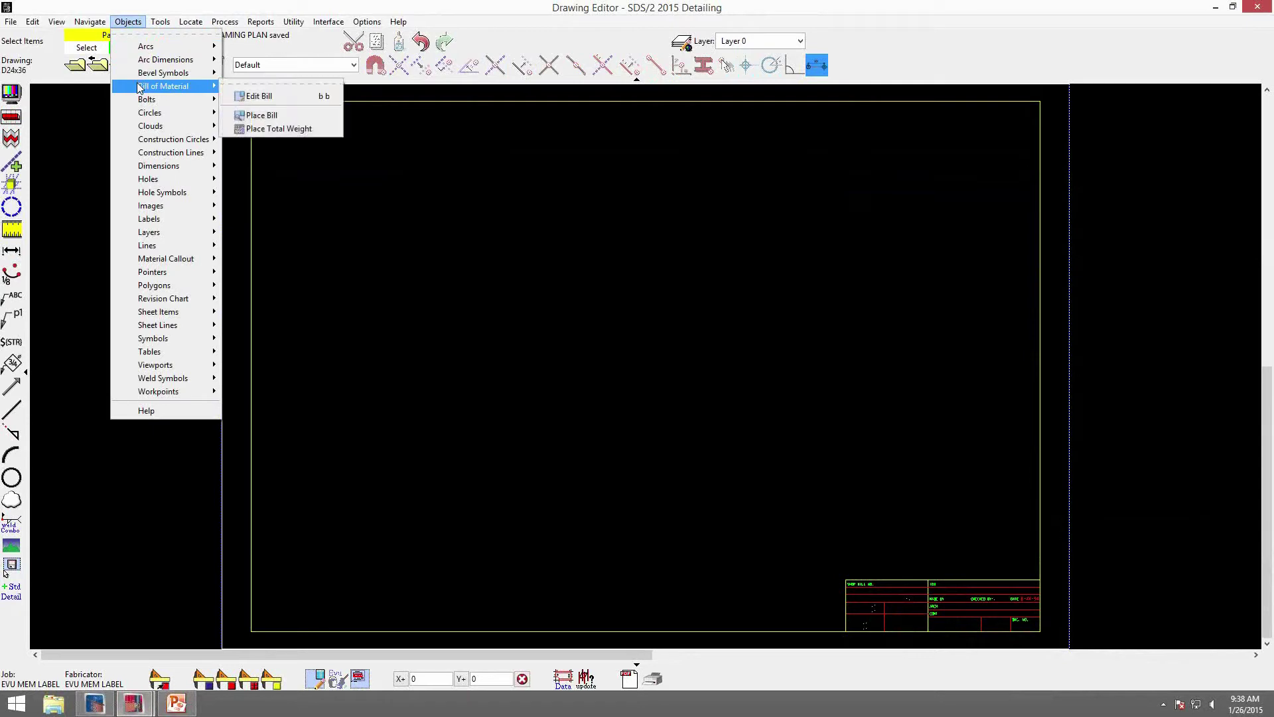
{"action": "left_click", "coordinate": [281, 115]}
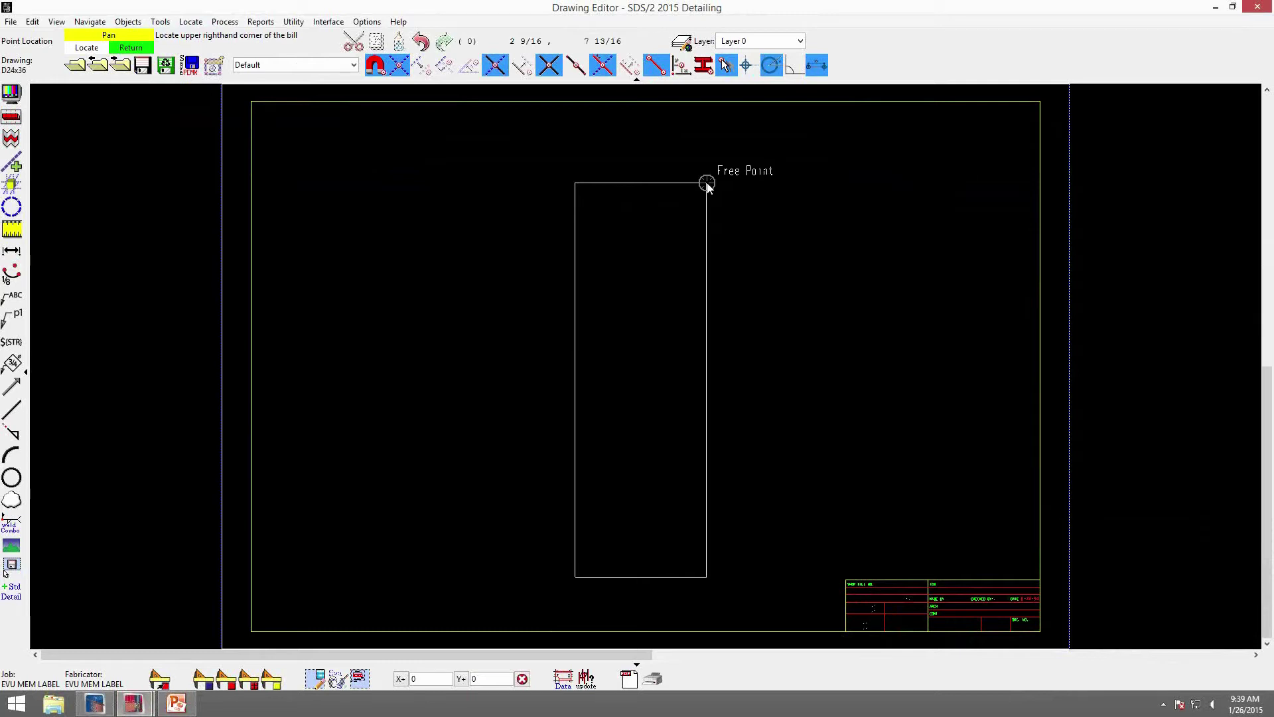
{"action": "left_click", "coordinate": [1040, 102]}
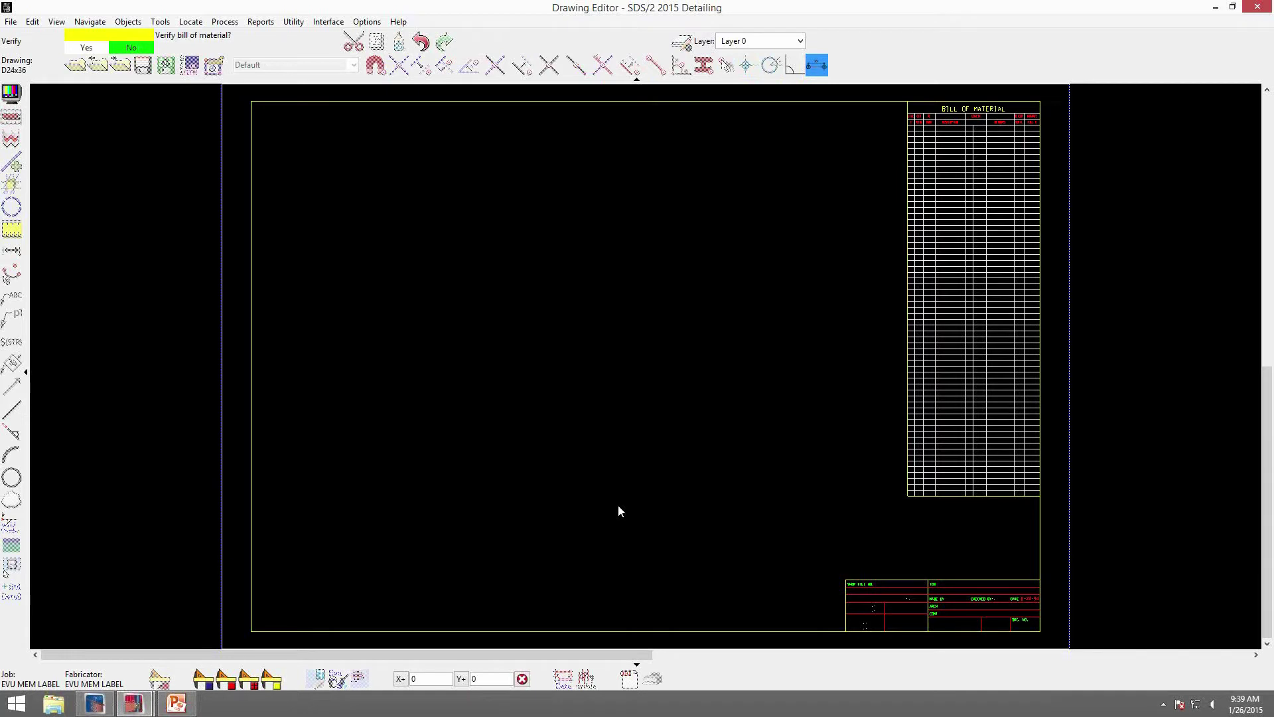
{"action": "right_click", "coordinate": [631, 402]}
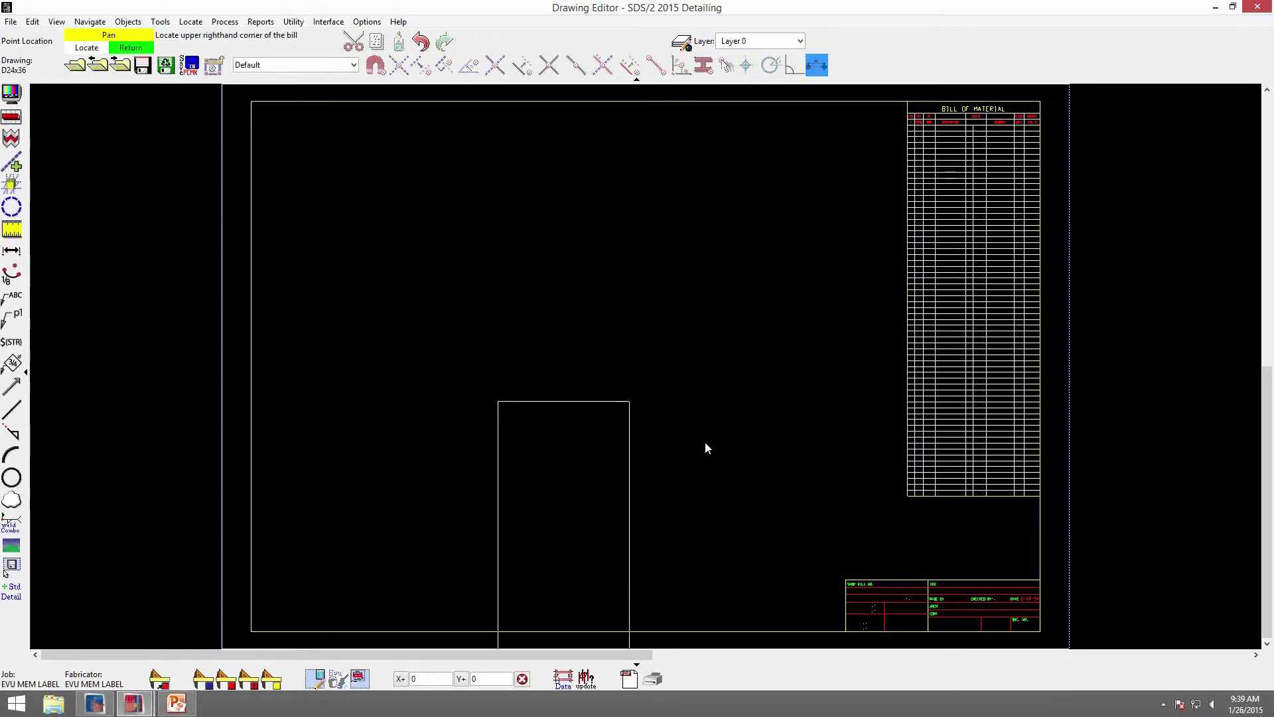
Place two more bills of material side by side to the left of the first, along the border's upper edge, and end placement.
{"action": "left_click", "coordinate": [783, 104]}
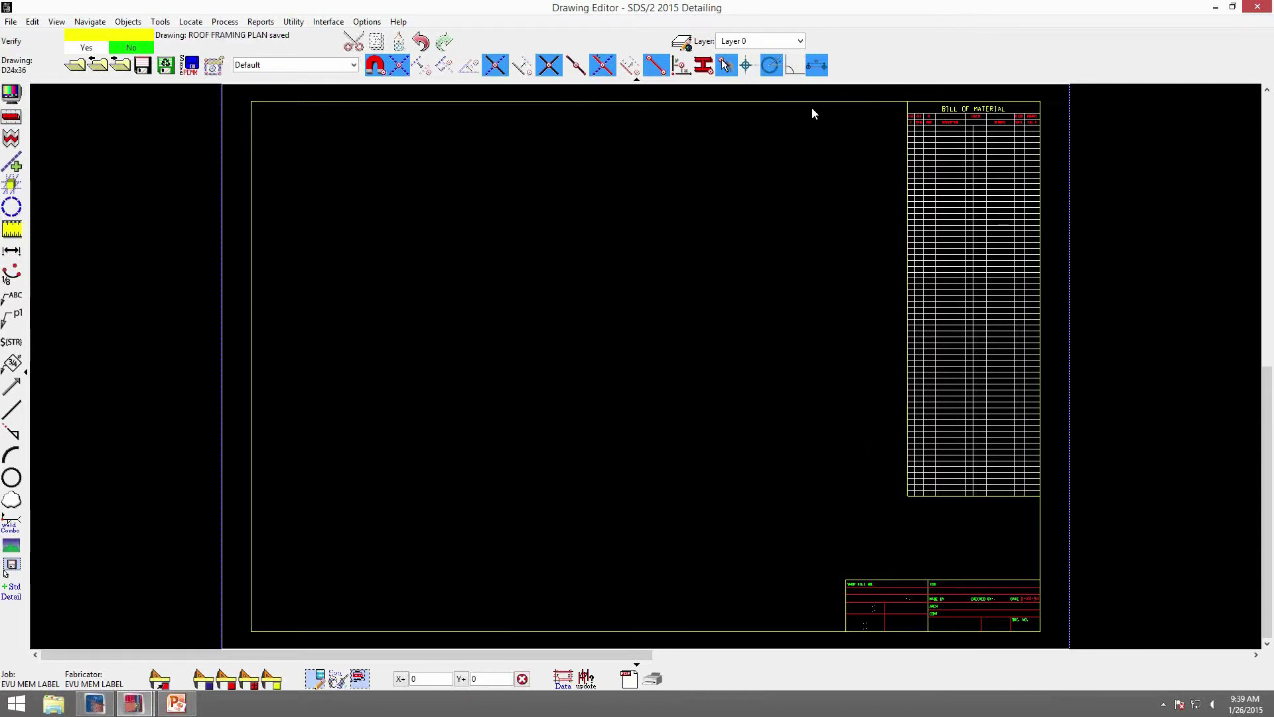
{"action": "right_click", "coordinate": [709, 163]}
{"action": "left_click", "coordinate": [775, 102]}
{"action": "left_click", "coordinate": [491, 414]}
{"action": "right_click", "coordinate": [938, 636]}
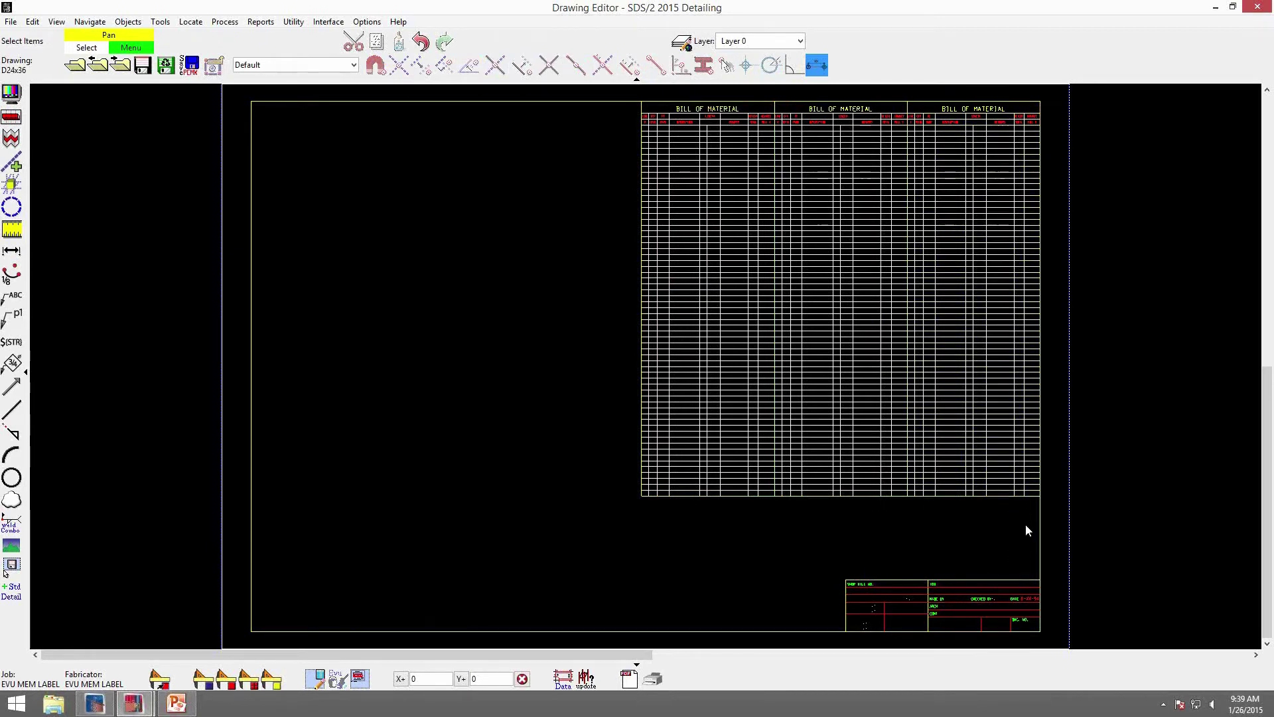
Examine the bill numbering below the tables, and delete the leftmost of the three bills of material.
{"action": "scroll", "coordinate": [1026, 524], "scroll_direction": "up", "scroll_amount": 3}
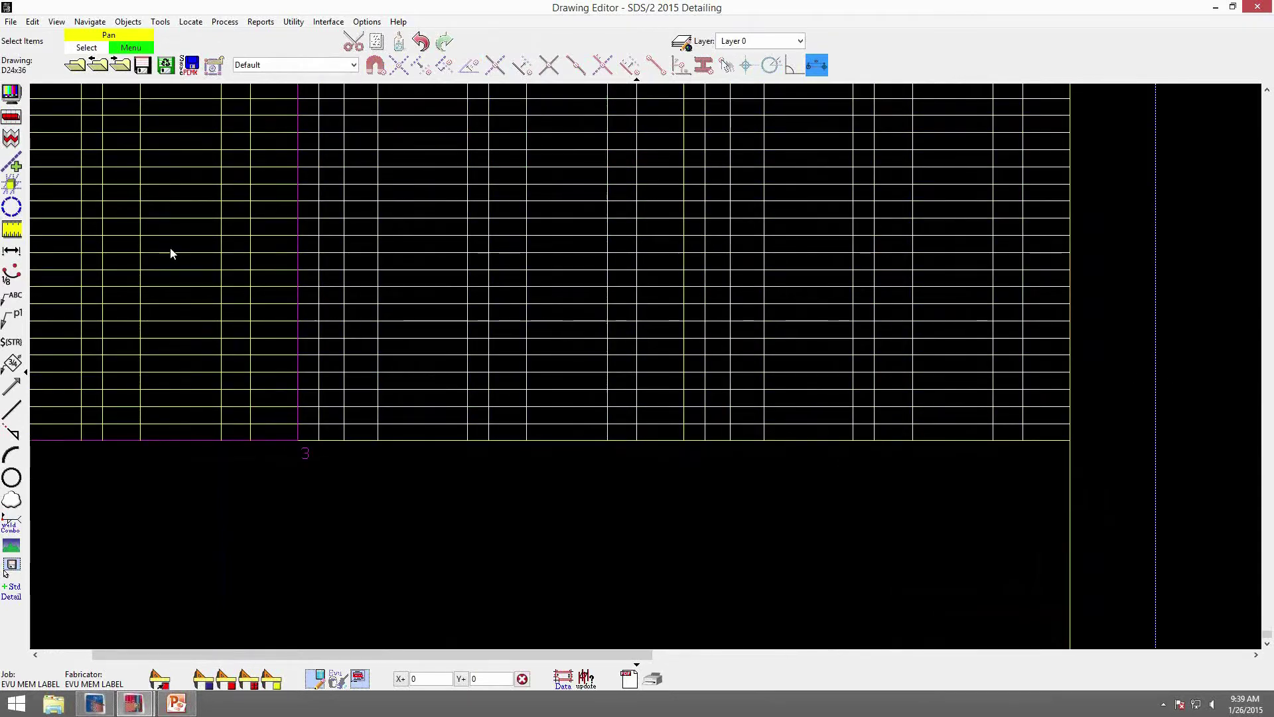
{"action": "scroll", "coordinate": [539, 624], "scroll_direction": "down", "scroll_amount": 3}
{"action": "middle_click_drag", "start_coordinate": [527, 515], "coordinate": [605, 534]}
{"action": "left_click", "coordinate": [484, 433]}
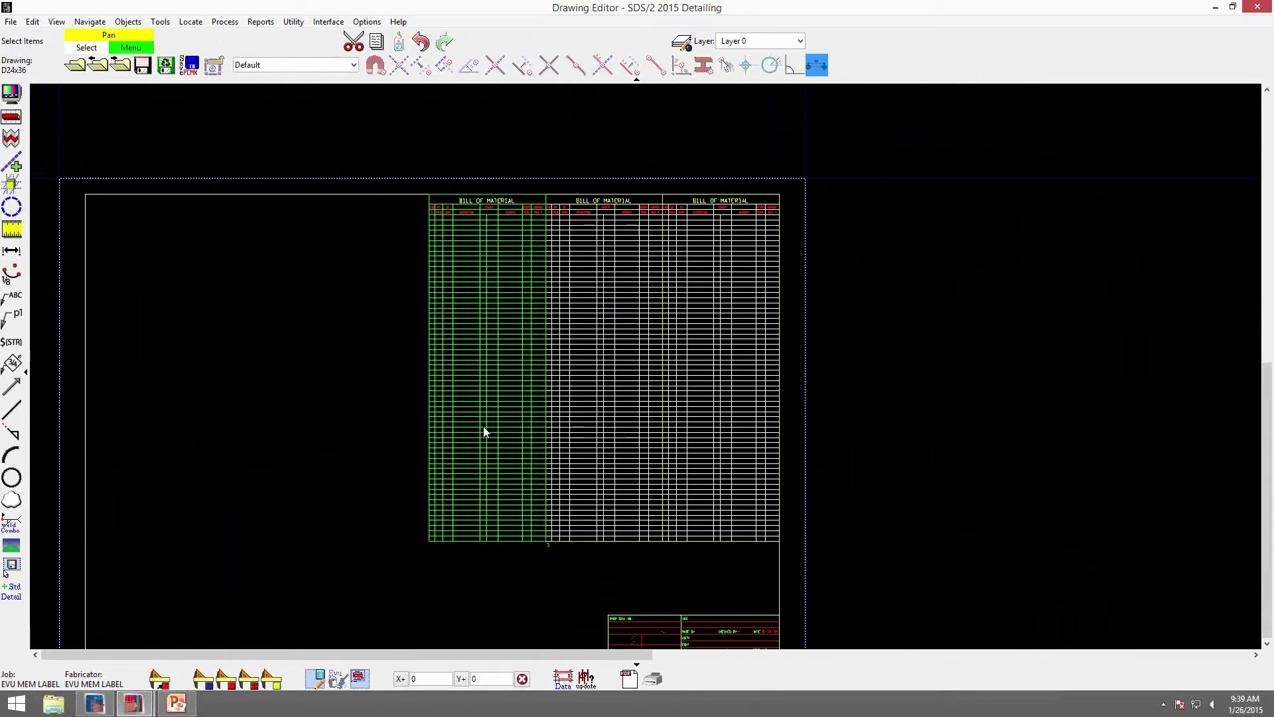
{"action": "key", "text": "Delete"}
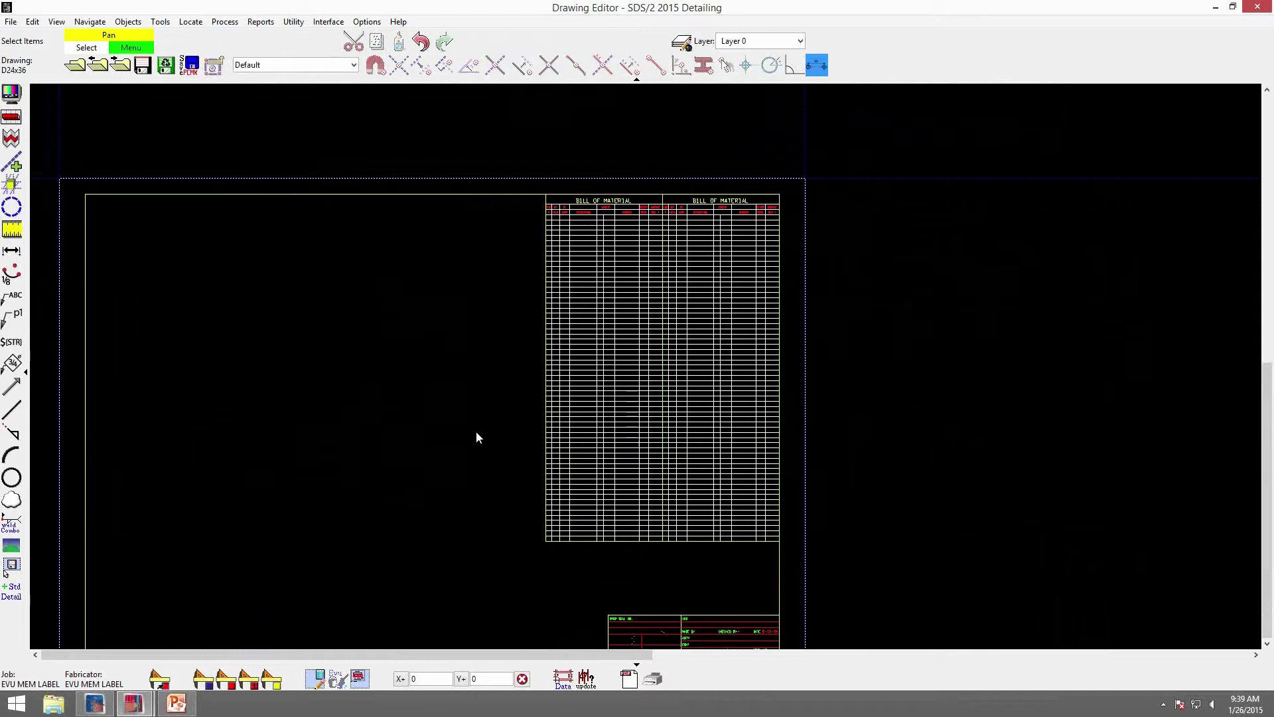
Delete the left one of the two remaining bills of material and save the sheet outline.
{"action": "left_click", "coordinate": [611, 425]}
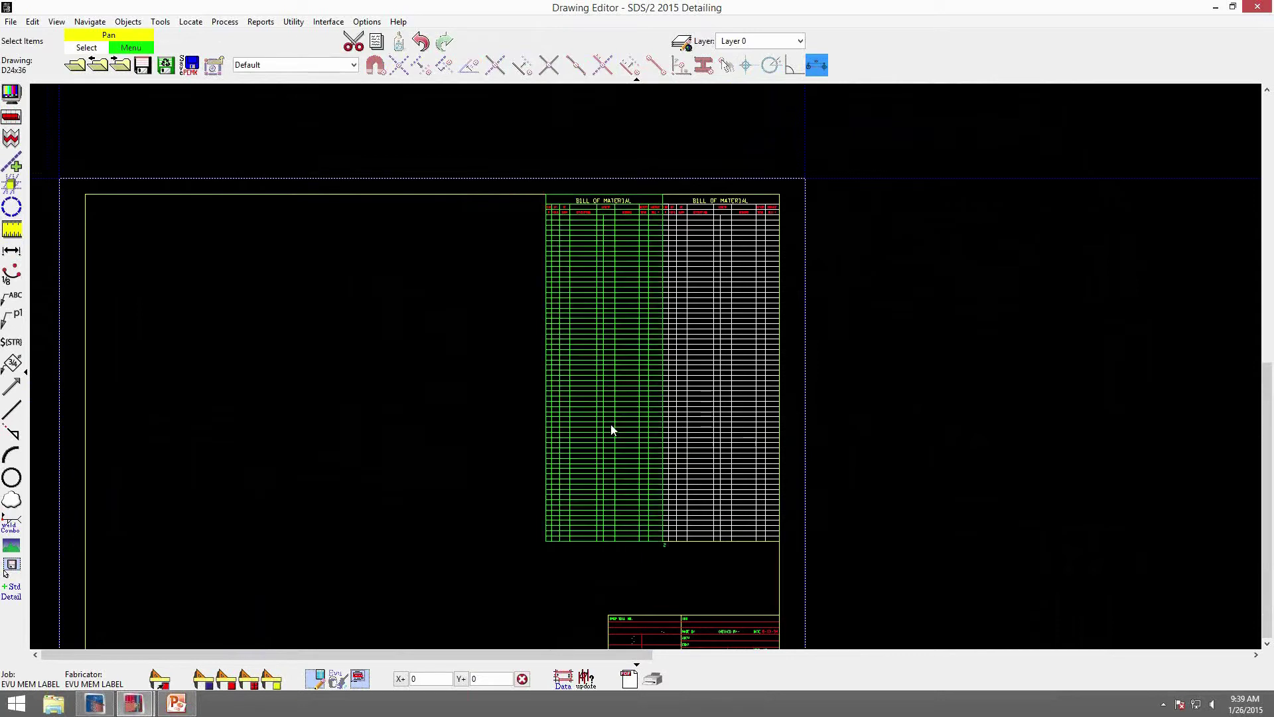
{"action": "key", "text": "Delete"}
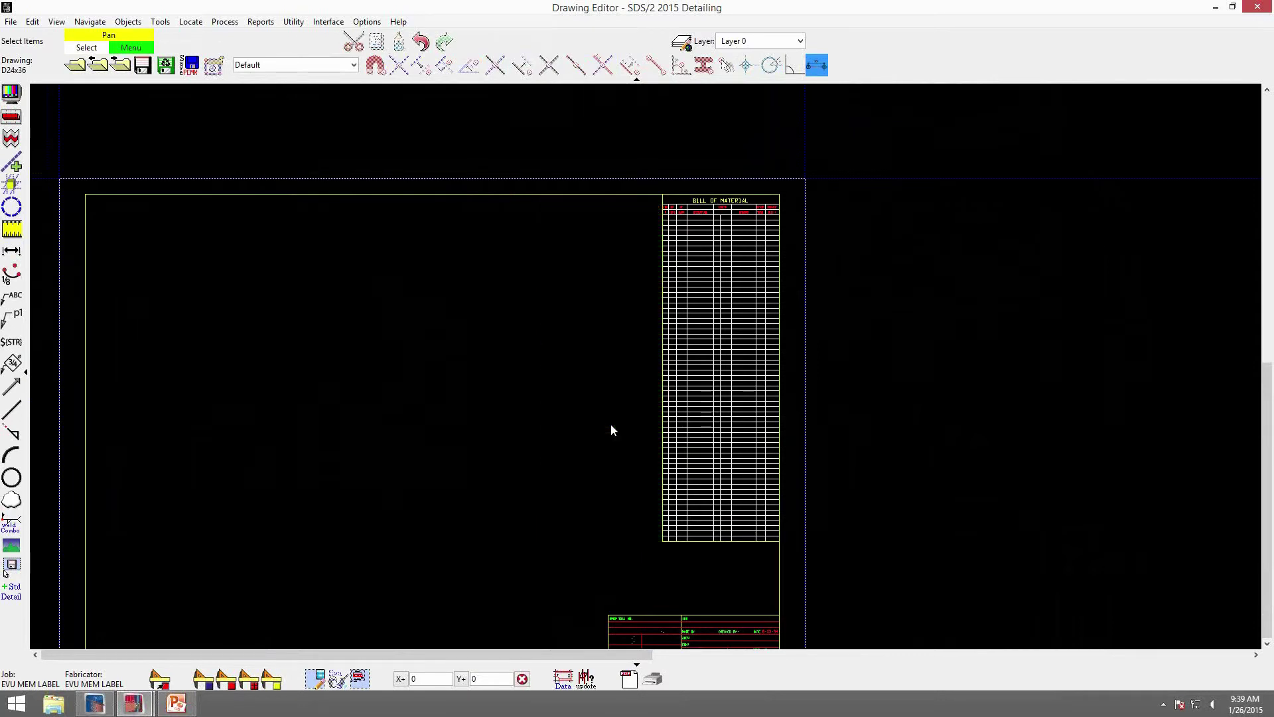
{"action": "scroll", "coordinate": [643, 405], "scroll_direction": "down", "scroll_amount": 1}
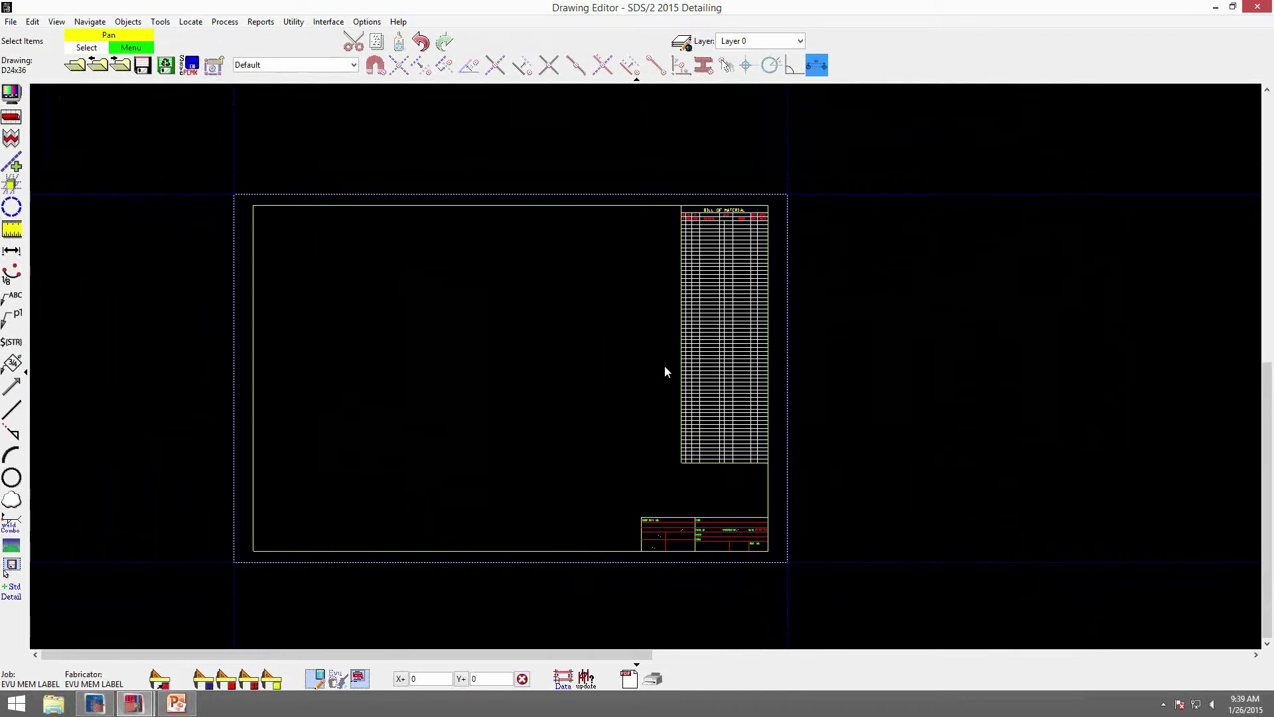
{"action": "left_click", "coordinate": [138, 67]}
Switch to the PowerPoint presentation, review the BOM Enhancements slide, and return to the Drawing Editor.
{"action": "left_click", "coordinate": [143, 705]}
{"action": "left_click", "coordinate": [183, 704]}
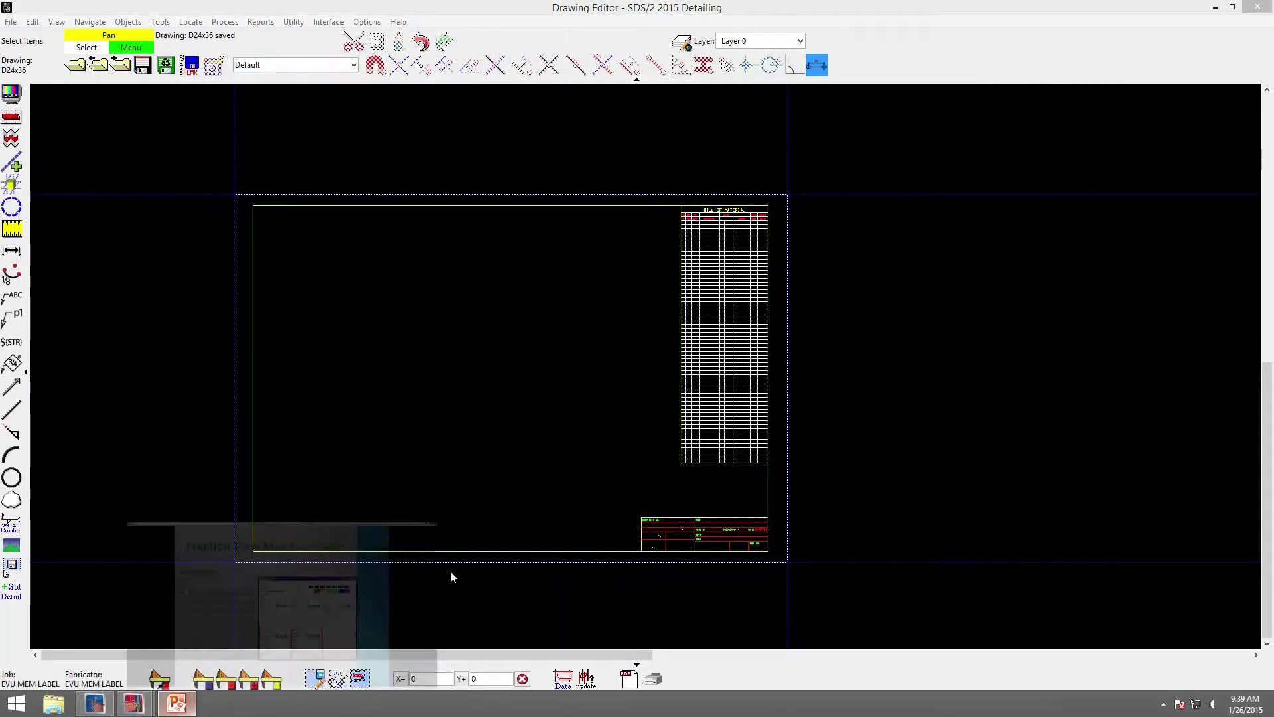
{"action": "left_click", "coordinate": [515, 562]}
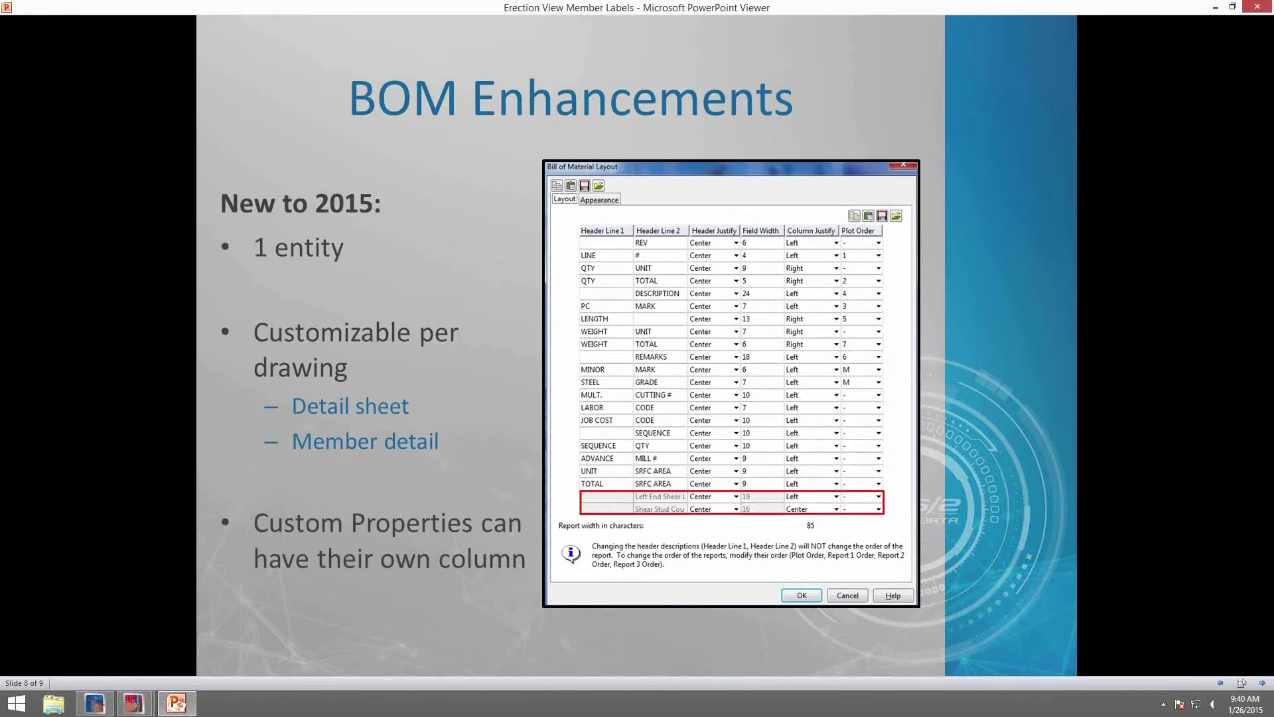
{"action": "left_click", "coordinate": [1216, 8]}
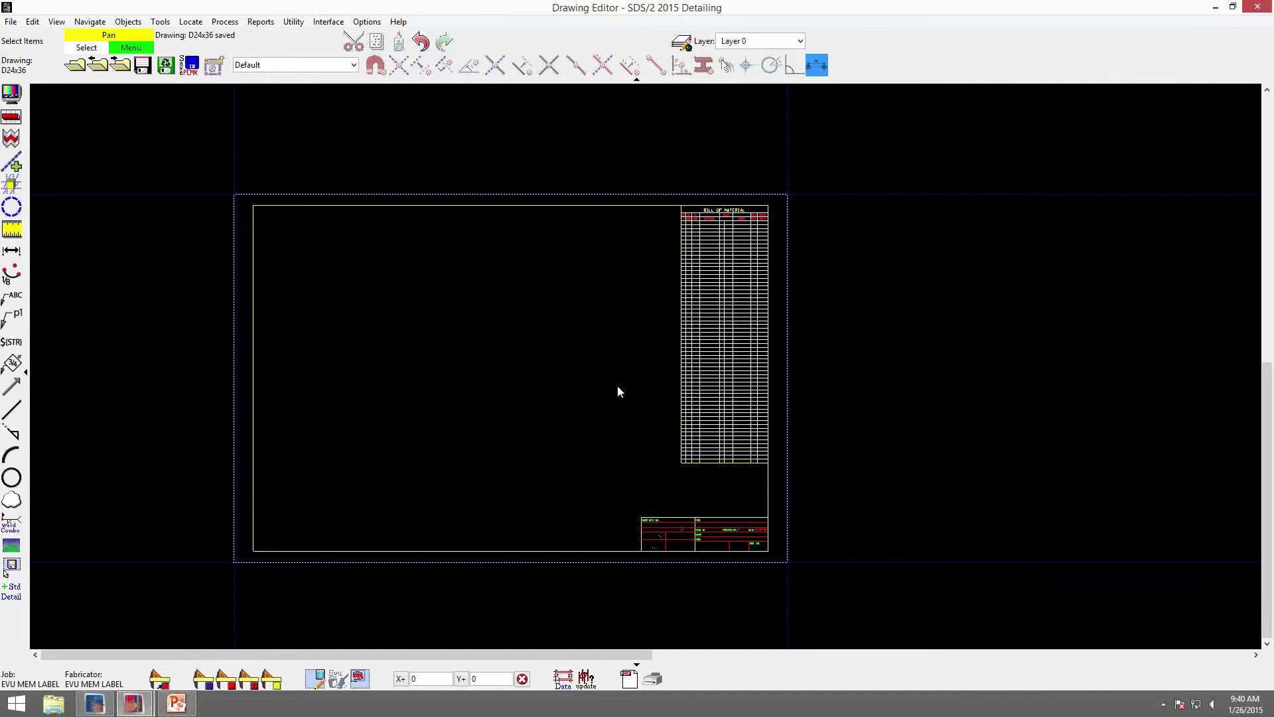
Examine the columns, field widths and plot order in the fabricator's Bill of Material Layout settings.
{"action": "scroll", "coordinate": [618, 392], "scroll_direction": "up", "scroll_amount": 1}
{"action": "middle_click_drag", "start_coordinate": [646, 413], "coordinate": [750, 397]}
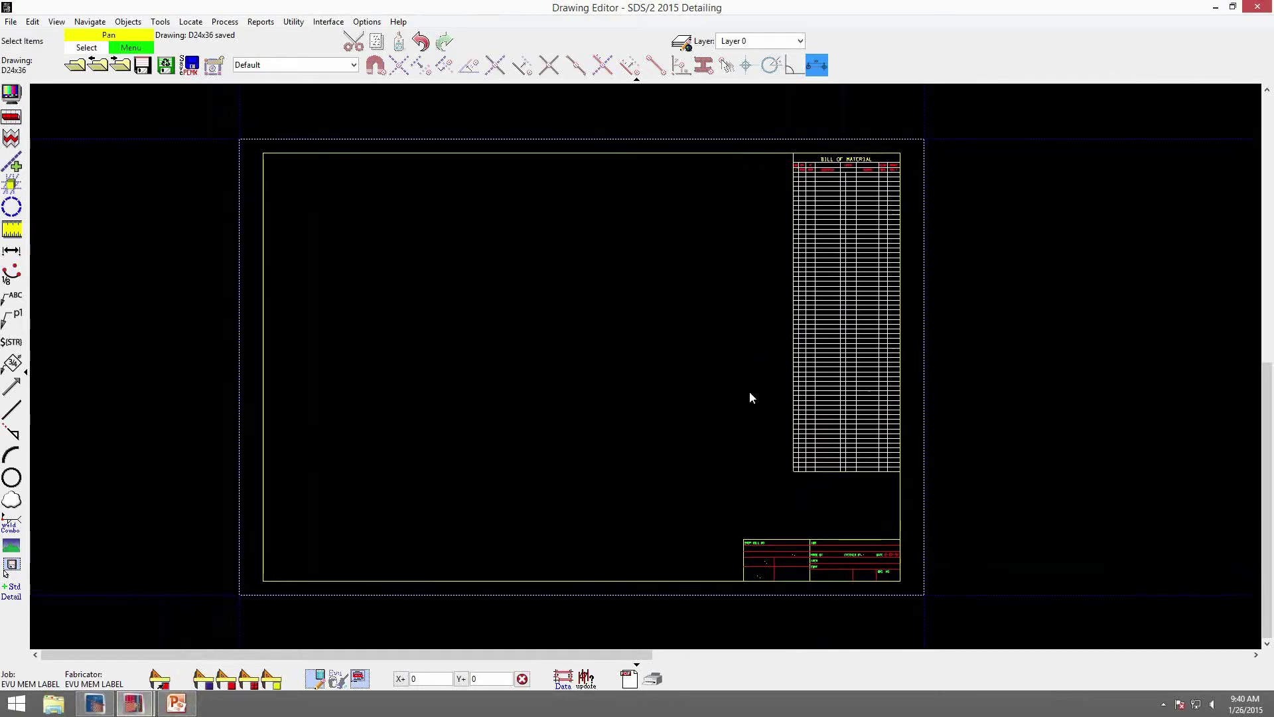
{"action": "left_click", "coordinate": [367, 21]}
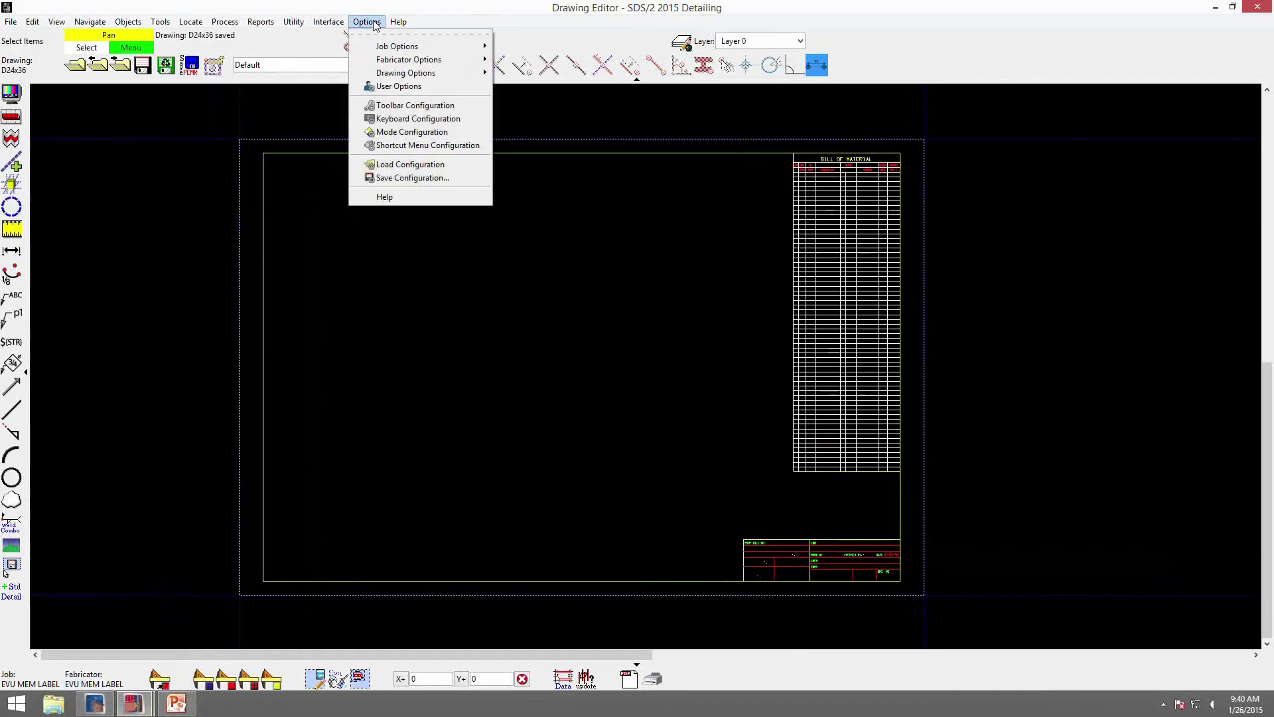
{"action": "mouse_move", "coordinate": [393, 62]}
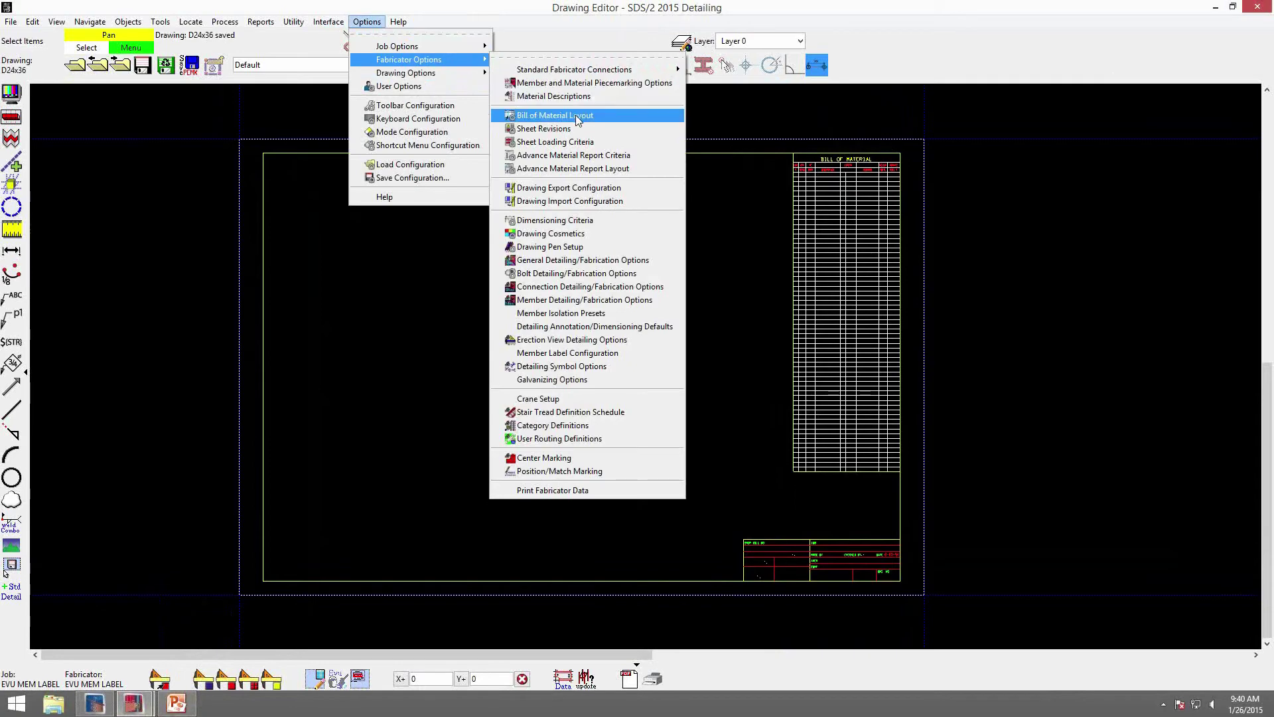
{"action": "left_click", "coordinate": [575, 115]}
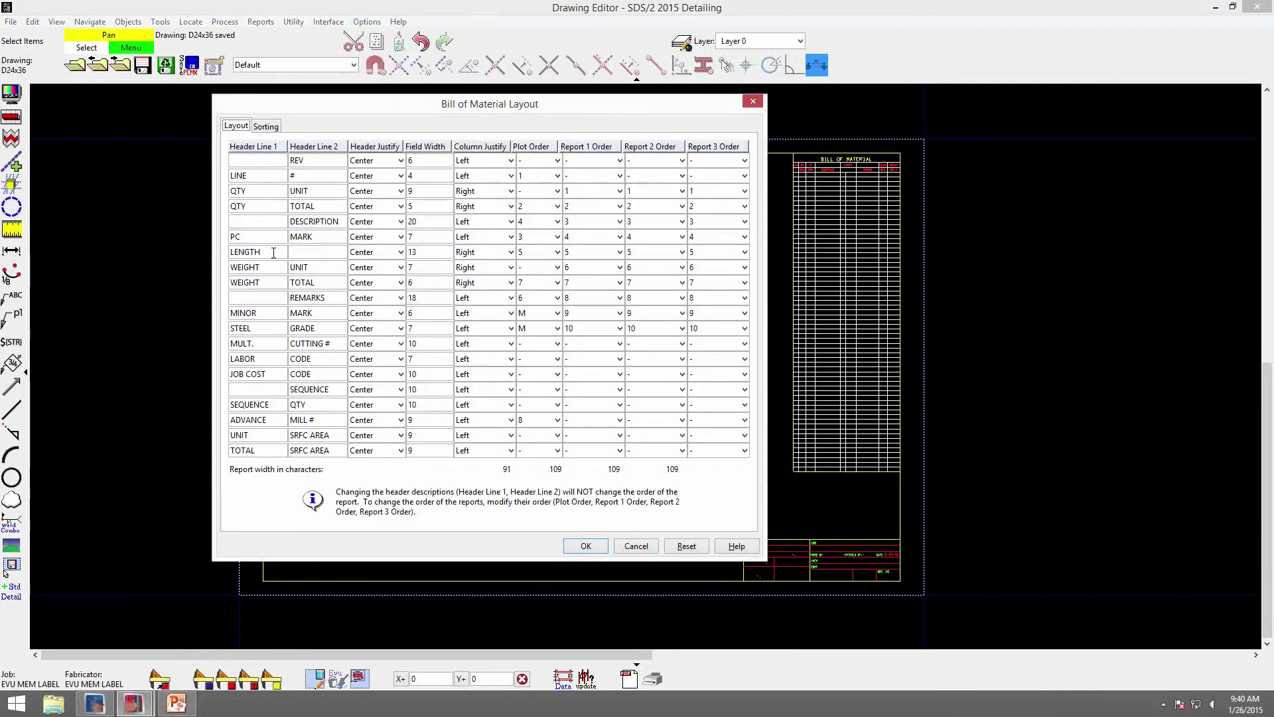
{"action": "left_click_drag", "start_coordinate": [425, 103], "coordinate": [513, 117]}
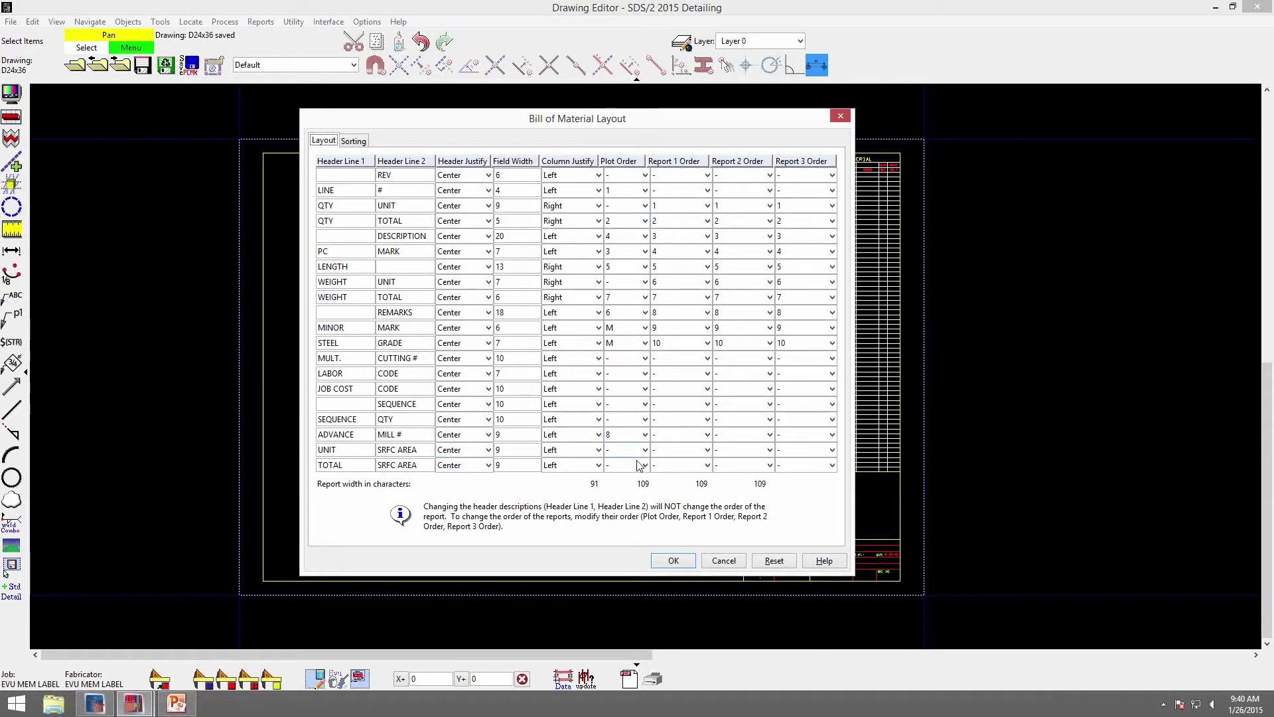
{"action": "left_click", "coordinate": [674, 561]}
In the job's member custom properties, enable Add to BOM for the Shear Stud Count property.
{"action": "left_click", "coordinate": [367, 22]}
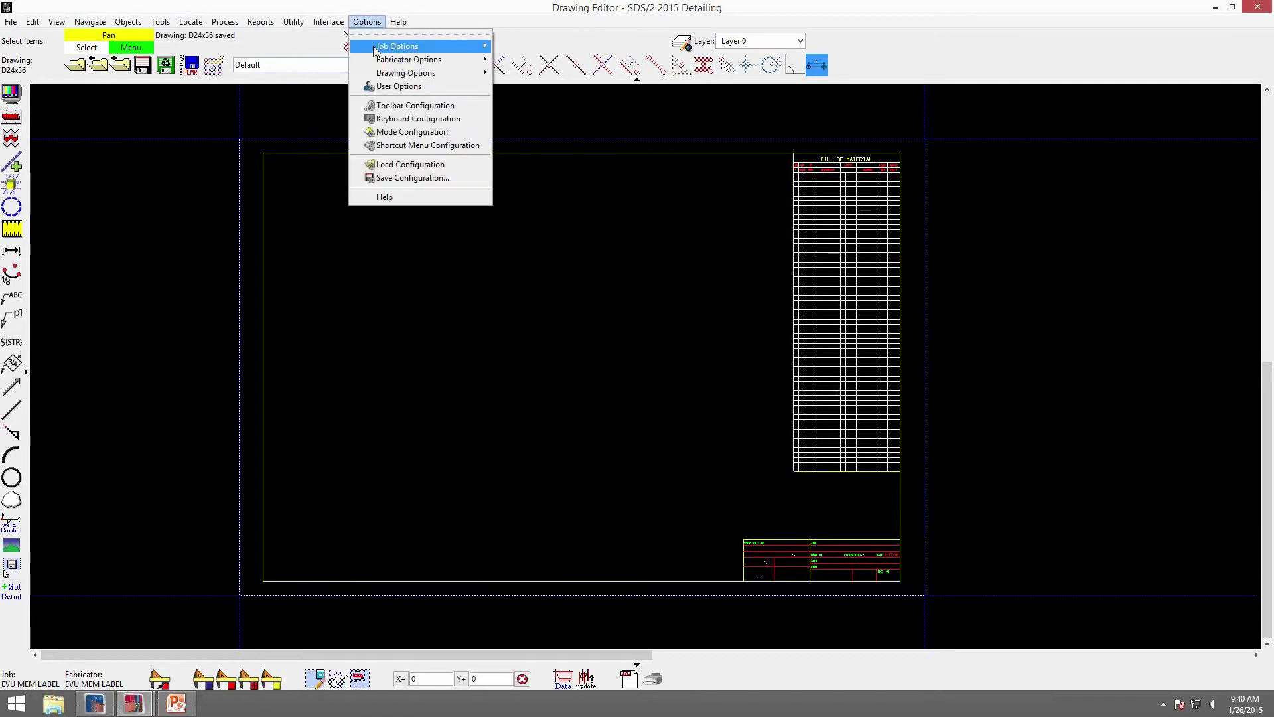
{"action": "mouse_move", "coordinate": [376, 51]}
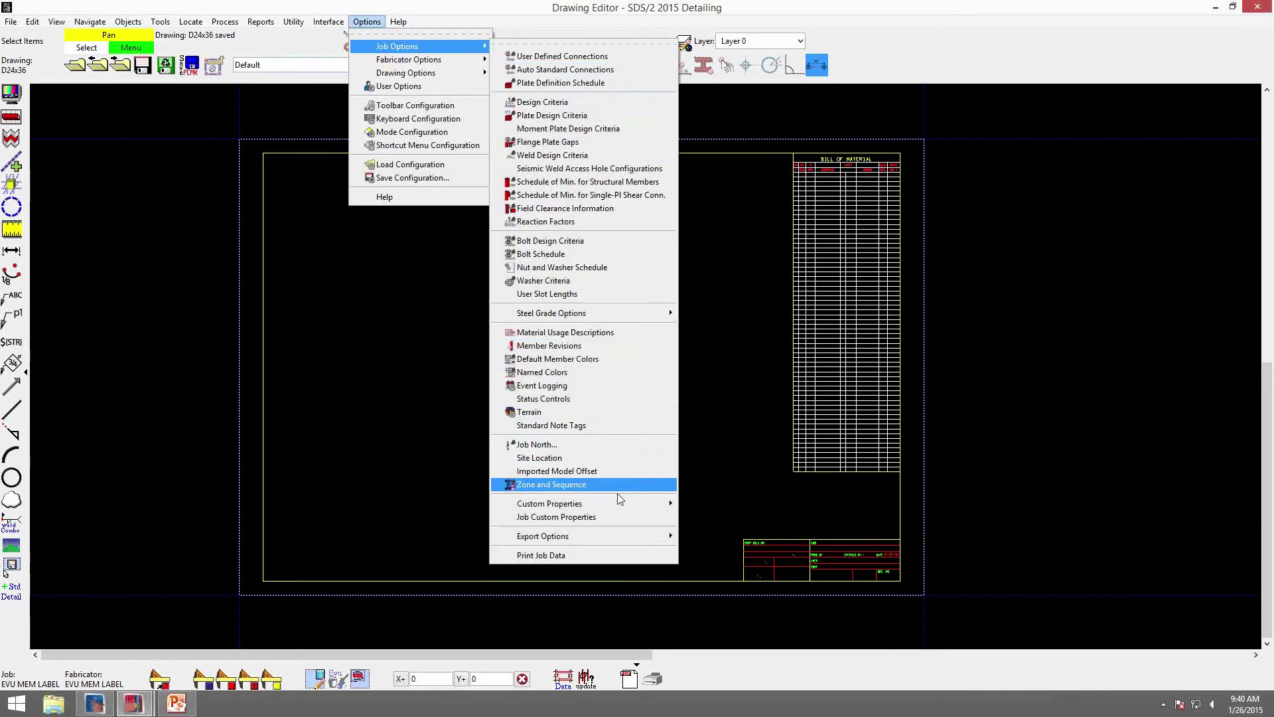
{"action": "mouse_move", "coordinate": [621, 504]}
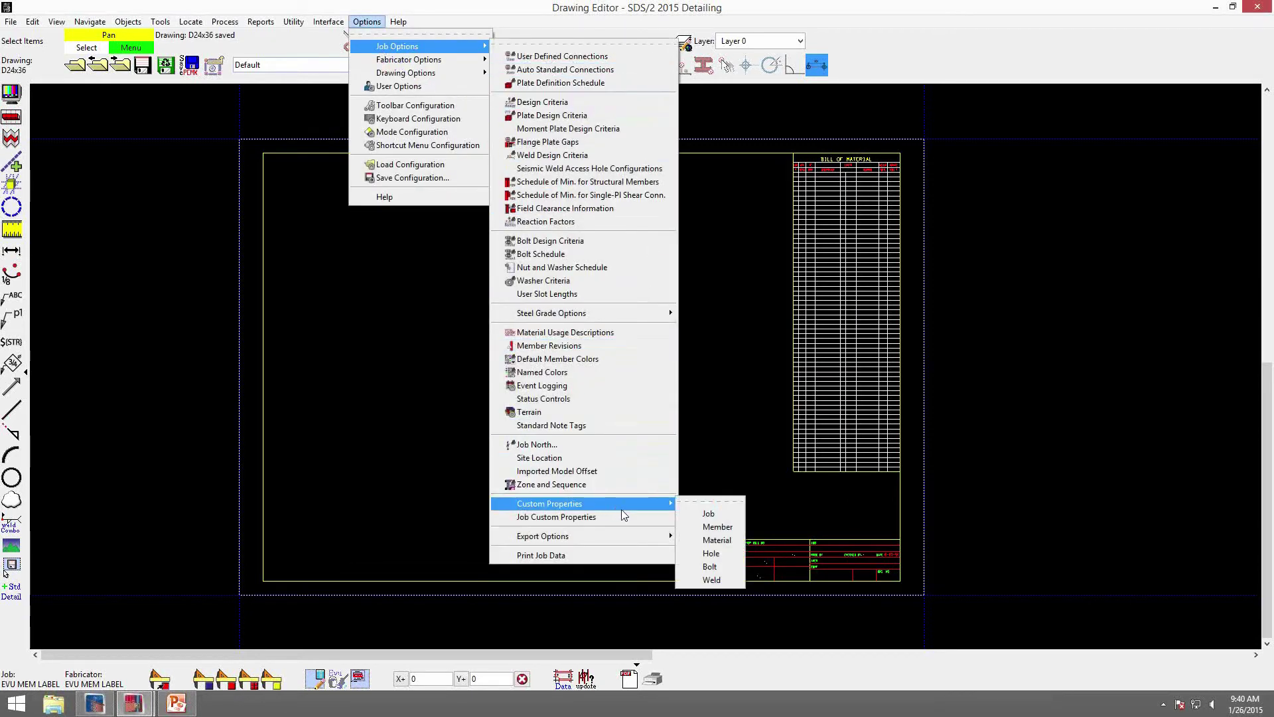
{"action": "left_click", "coordinate": [724, 529]}
{"action": "left_click_drag", "start_coordinate": [879, 336], "coordinate": [881, 554]}
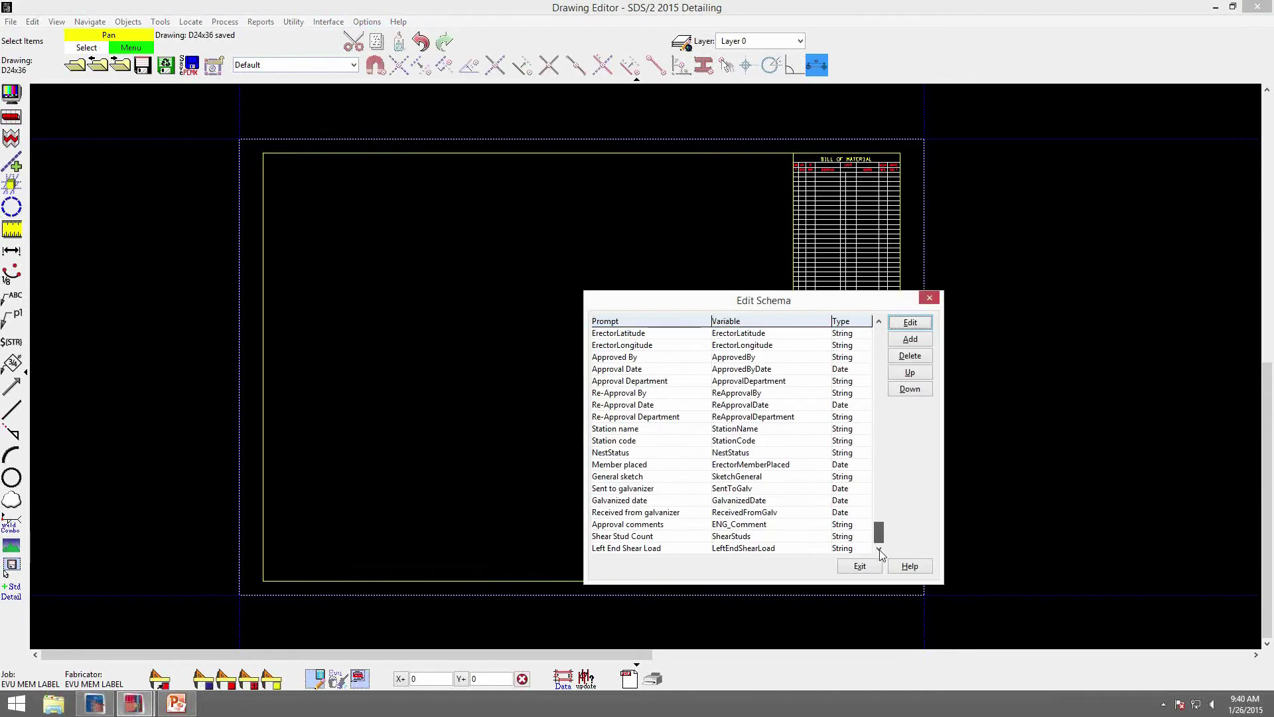
{"action": "left_click", "coordinate": [601, 536]}
{"action": "left_click", "coordinate": [909, 321]}
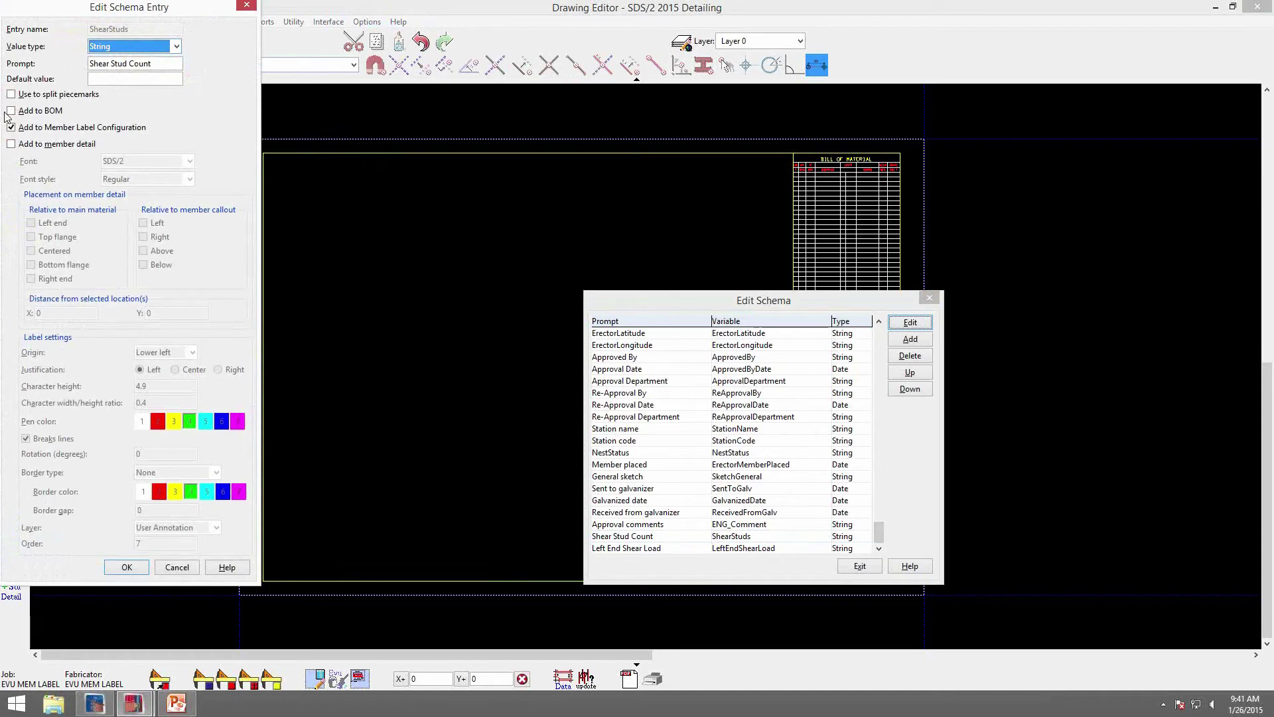
{"action": "left_click", "coordinate": [12, 111]}
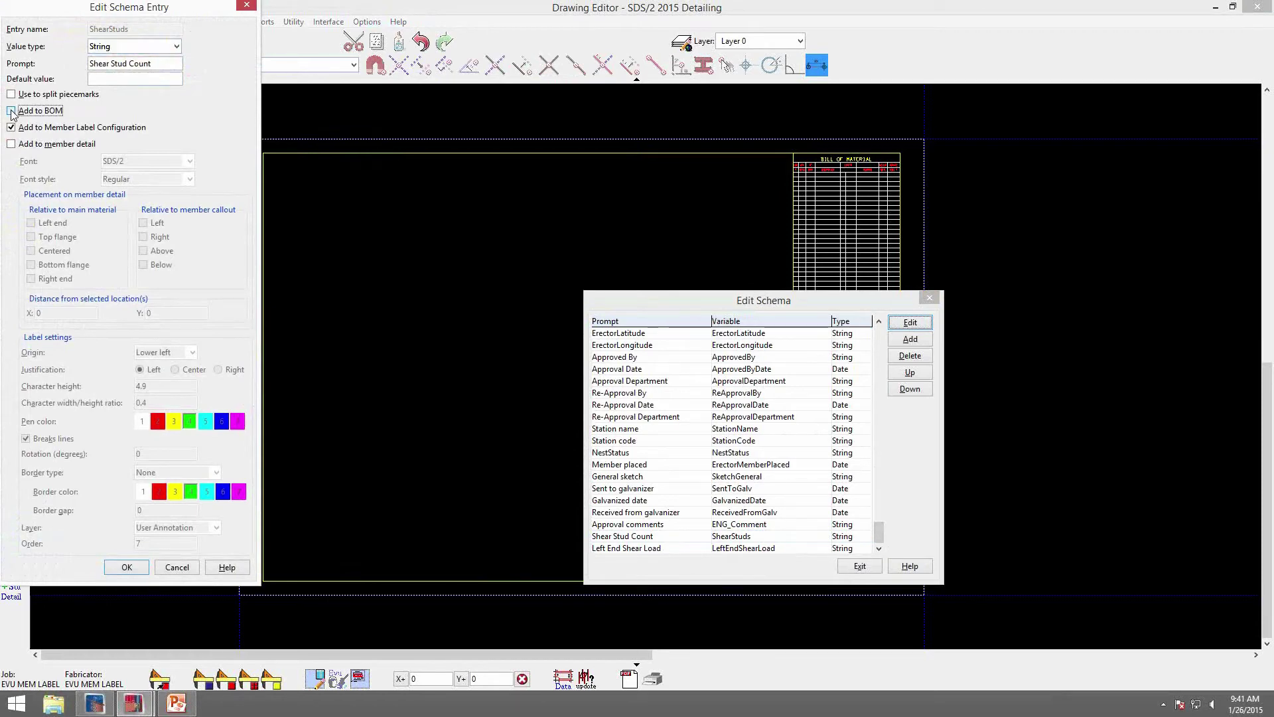
{"action": "left_click", "coordinate": [127, 568]}
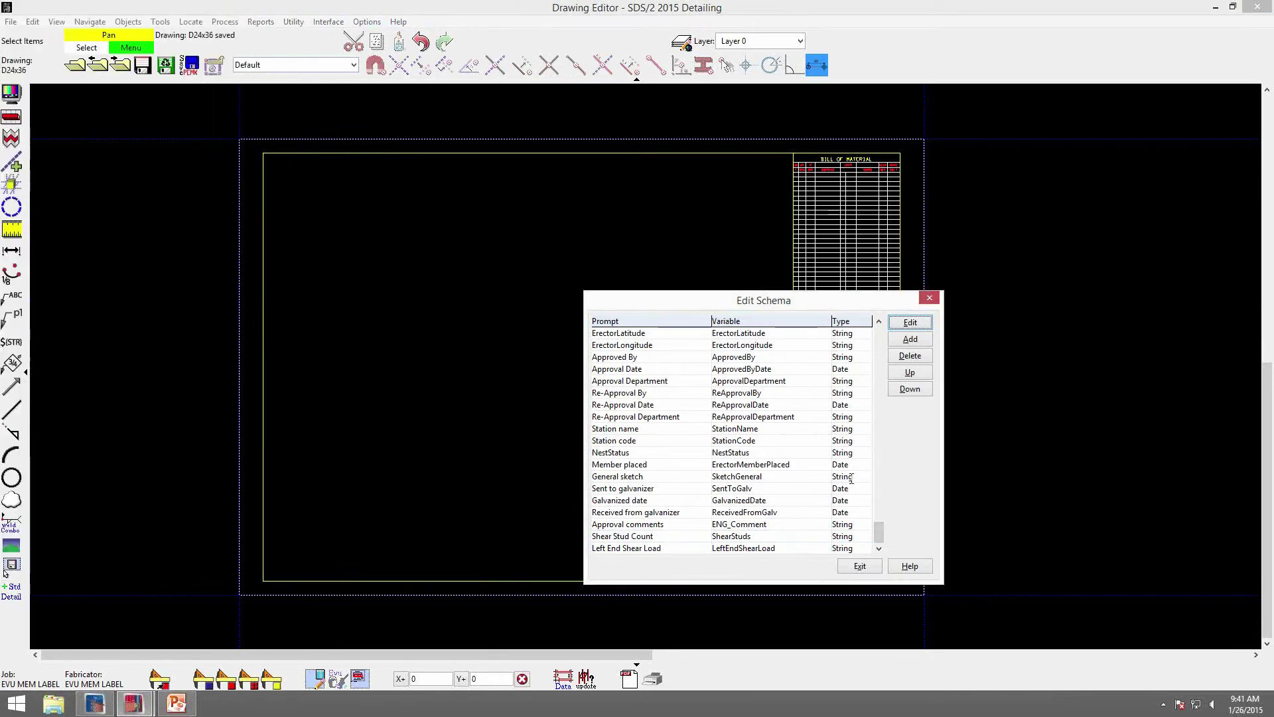
Enable Add to BOM for the Left End Shear Load property and close the schema editor.
{"action": "key", "text": "Down"}
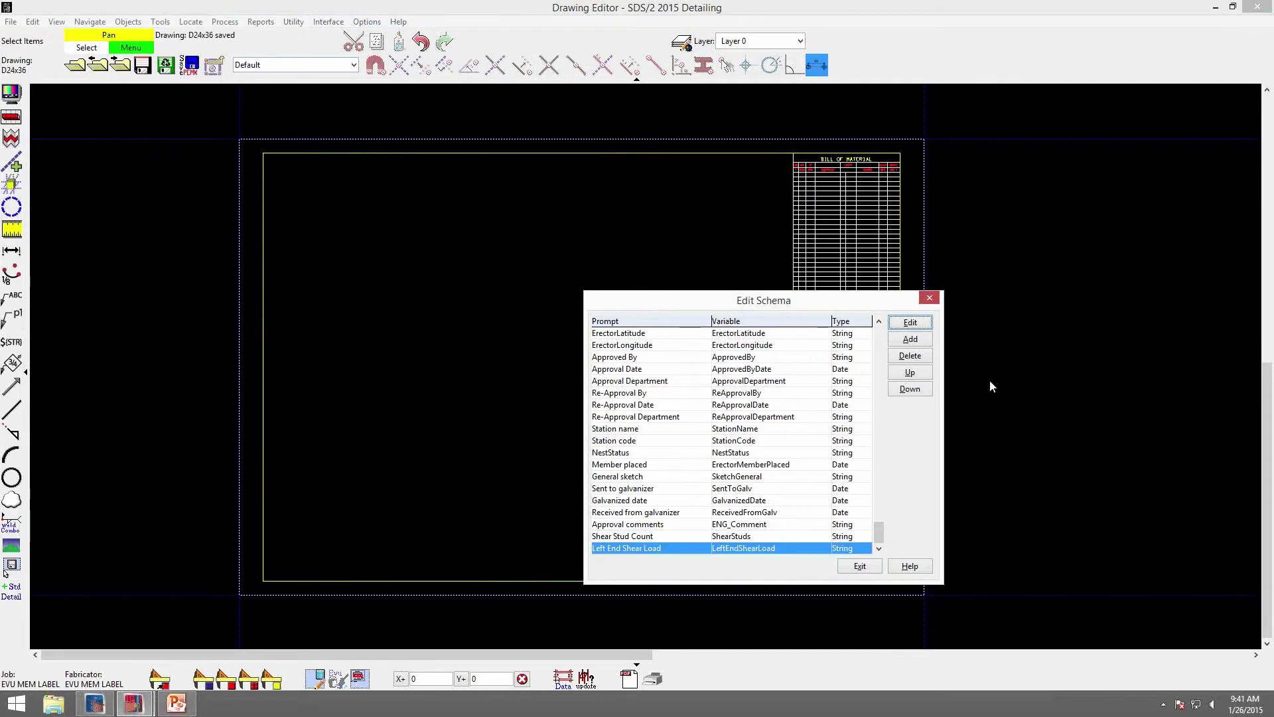
{"action": "left_click", "coordinate": [910, 323]}
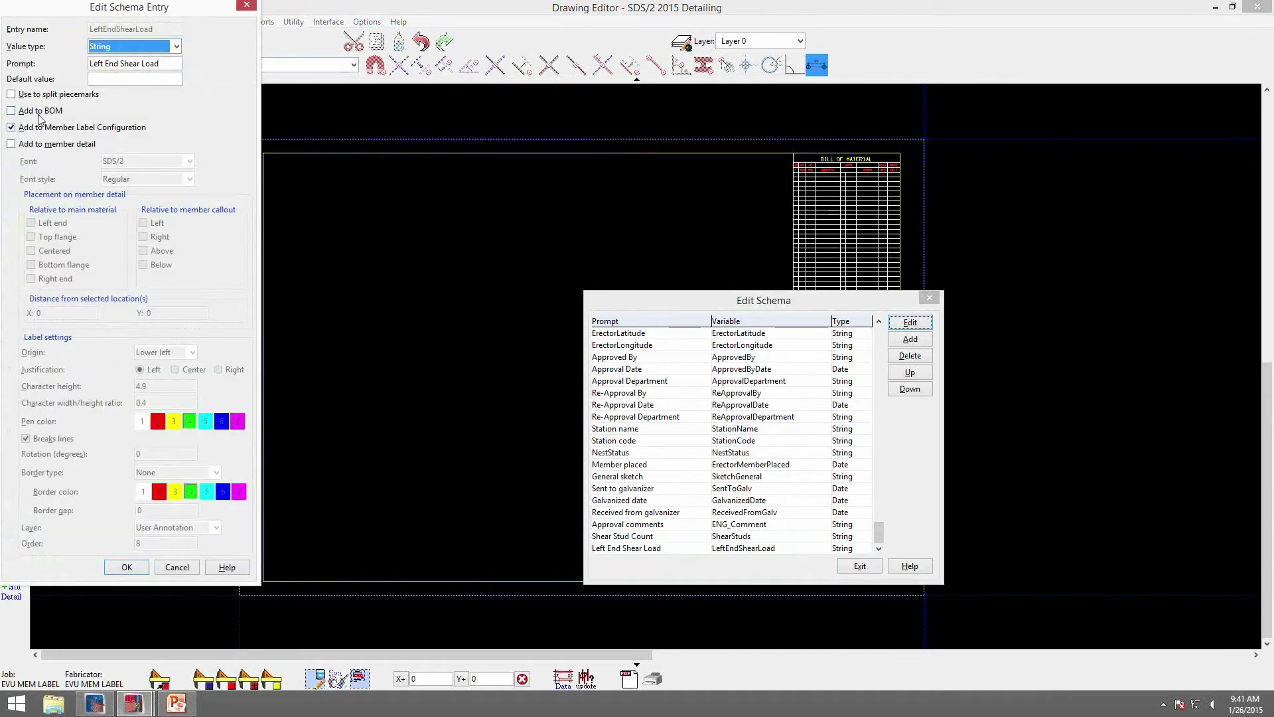
{"action": "left_click", "coordinate": [30, 111]}
{"action": "left_click", "coordinate": [127, 568]}
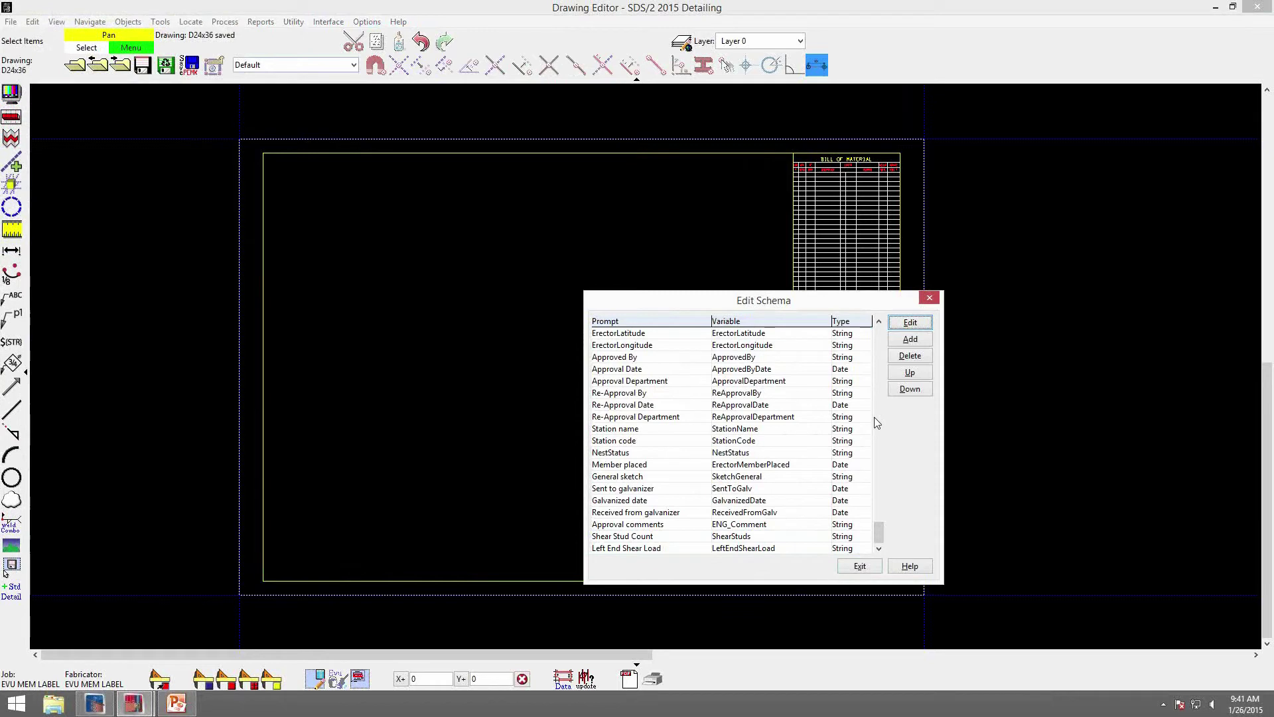
{"action": "left_click", "coordinate": [860, 567]}
Check the Bill of Material Layout for the custom property rows, and inspect the bill's column headers on the sheet.
{"action": "left_click", "coordinate": [365, 22]}
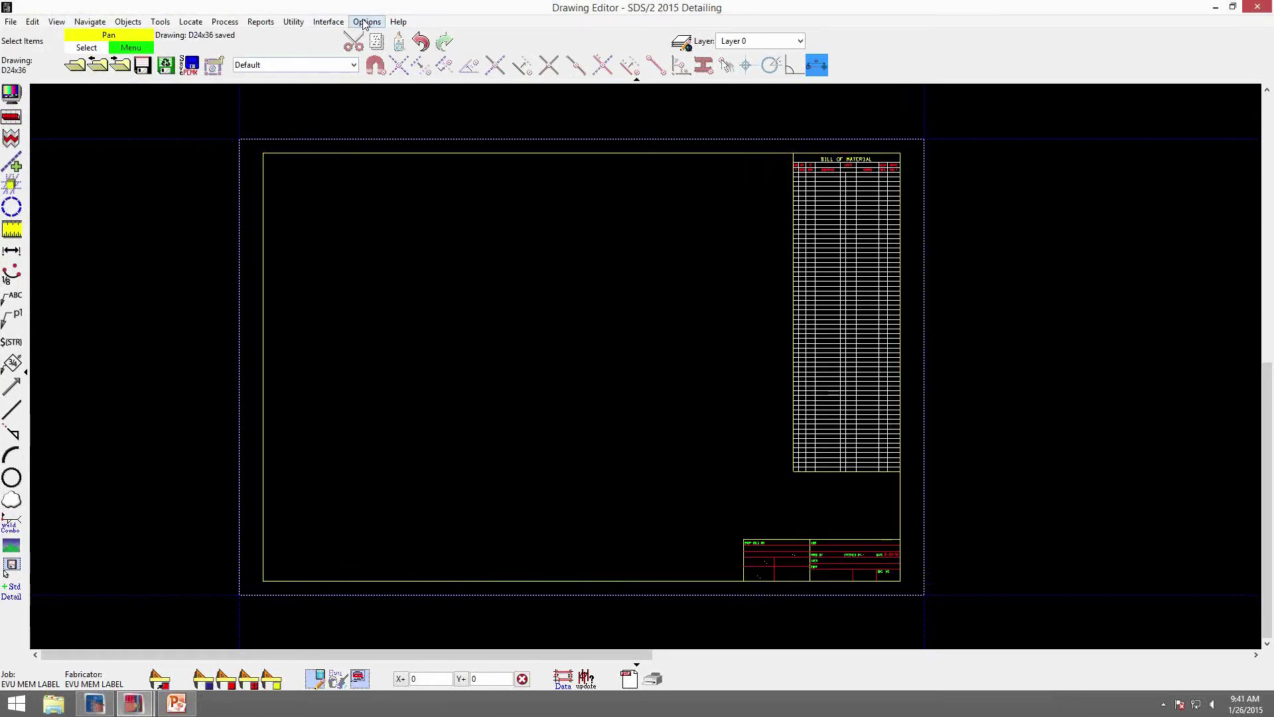
{"action": "mouse_move", "coordinate": [405, 59]}
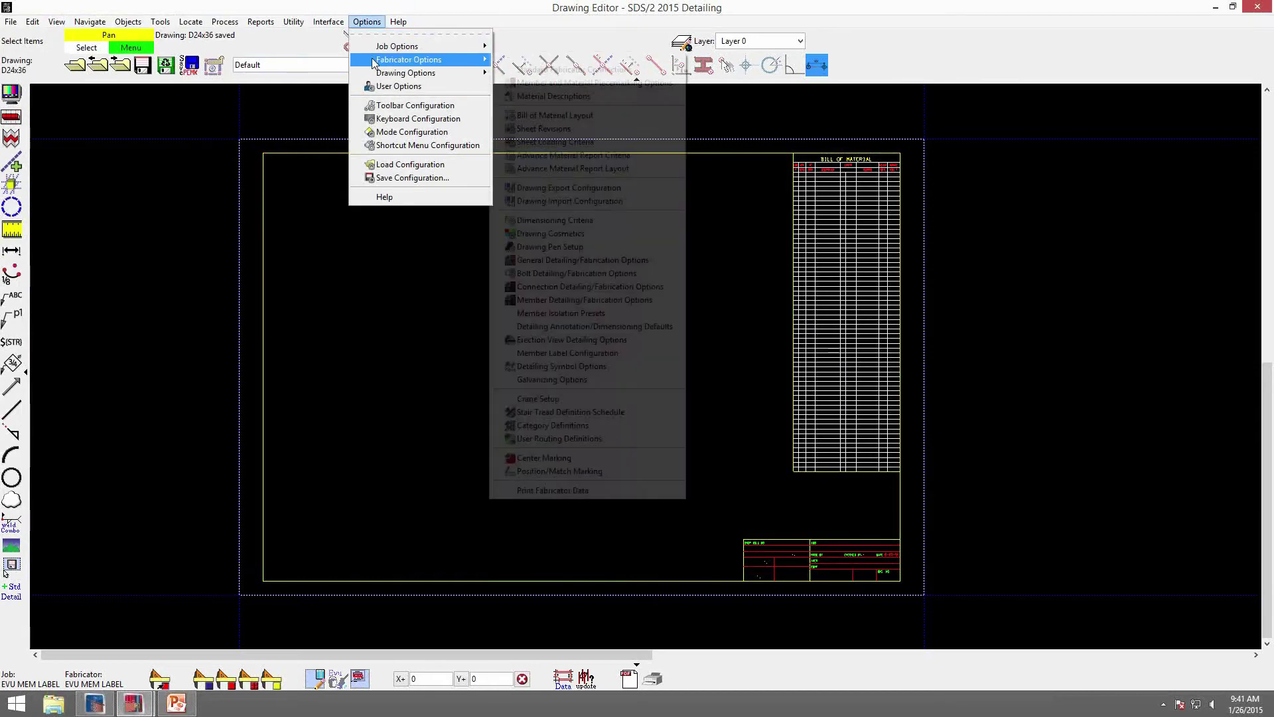
{"action": "left_click", "coordinate": [590, 116]}
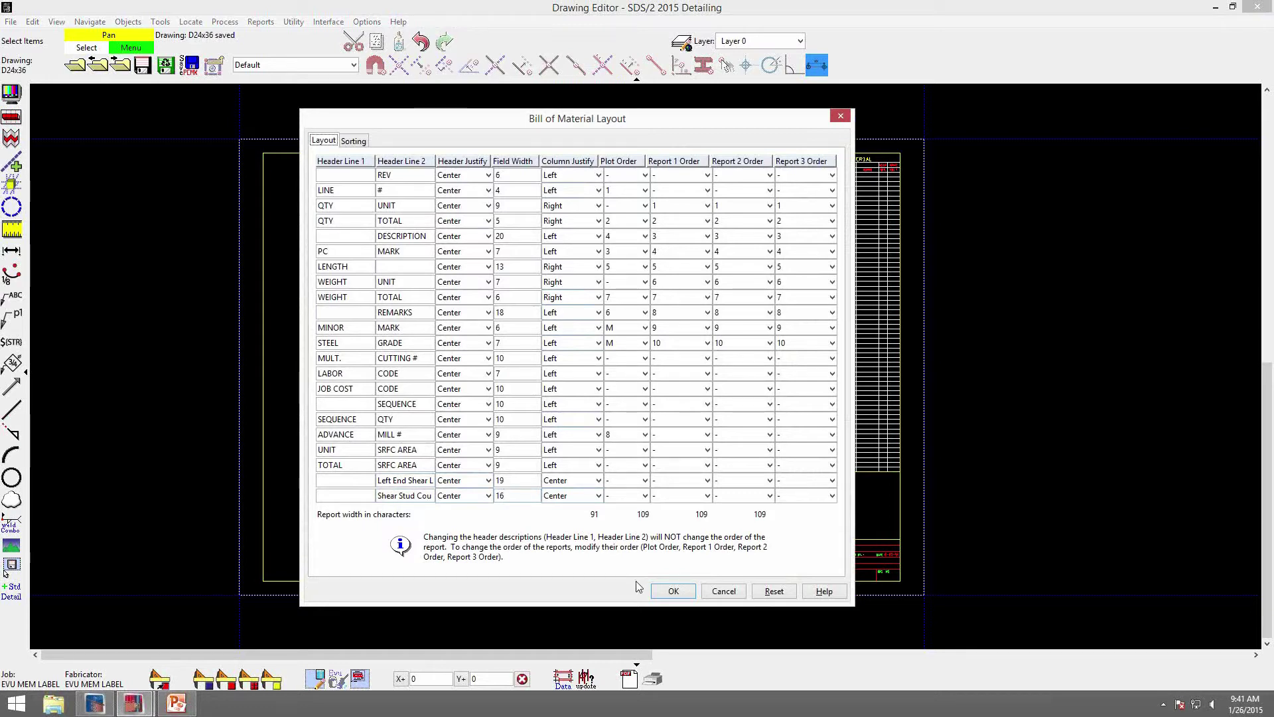
{"action": "left_click", "coordinate": [674, 590]}
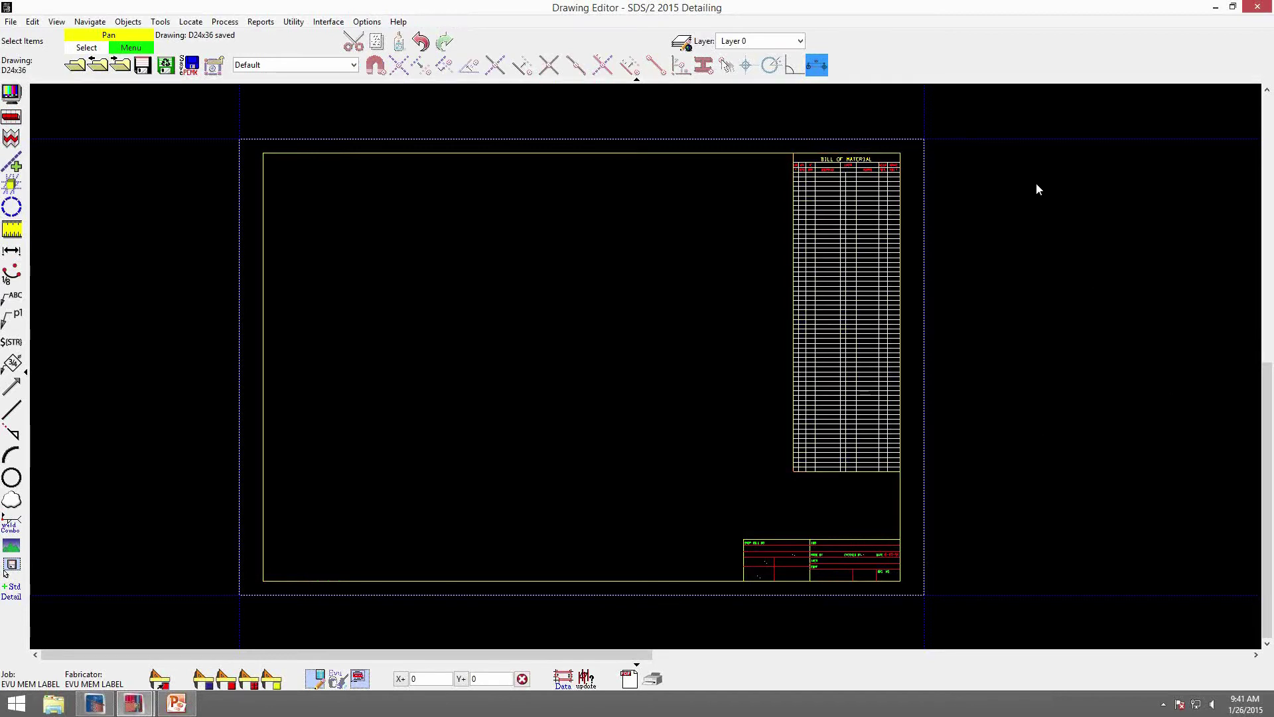
{"action": "scroll", "coordinate": [915, 158], "scroll_direction": "up", "scroll_amount": 3}
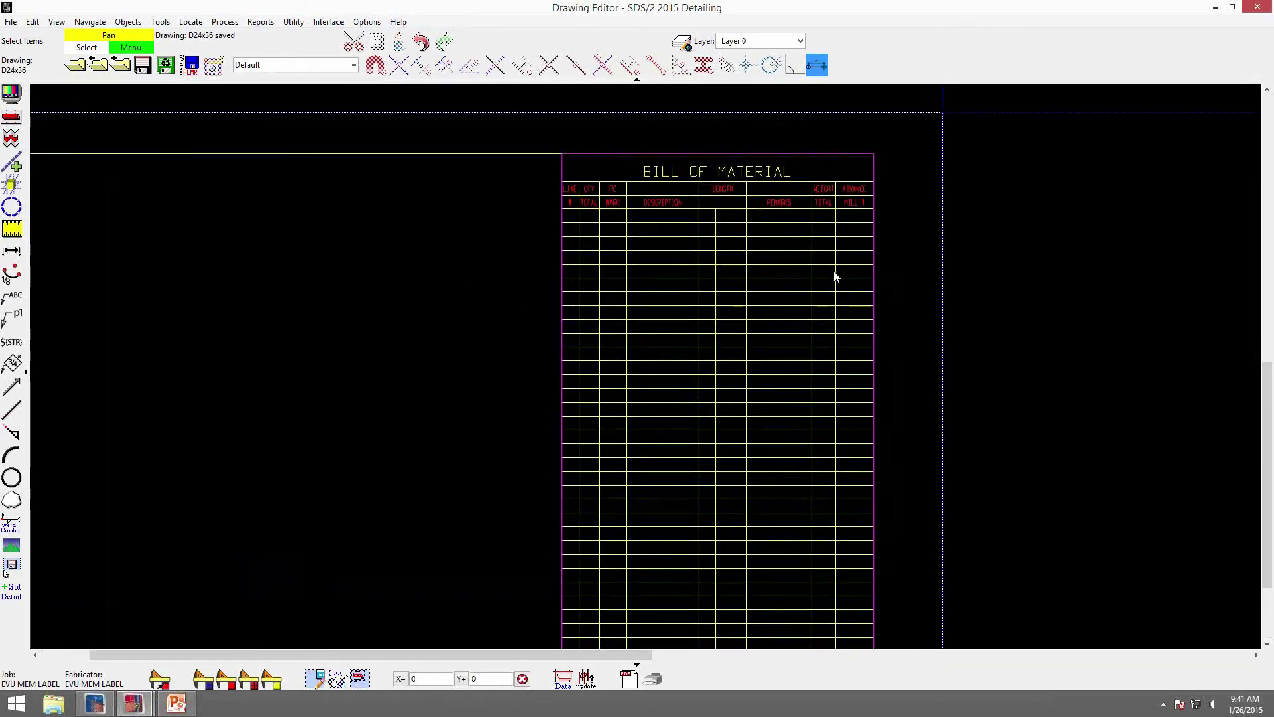
{"action": "scroll", "coordinate": [627, 426], "scroll_direction": "down", "scroll_amount": 2}
{"action": "scroll", "coordinate": [697, 370], "scroll_direction": "down", "scroll_amount": 1}
{"action": "middle_click_drag", "start_coordinate": [697, 369], "coordinate": [848, 277]}
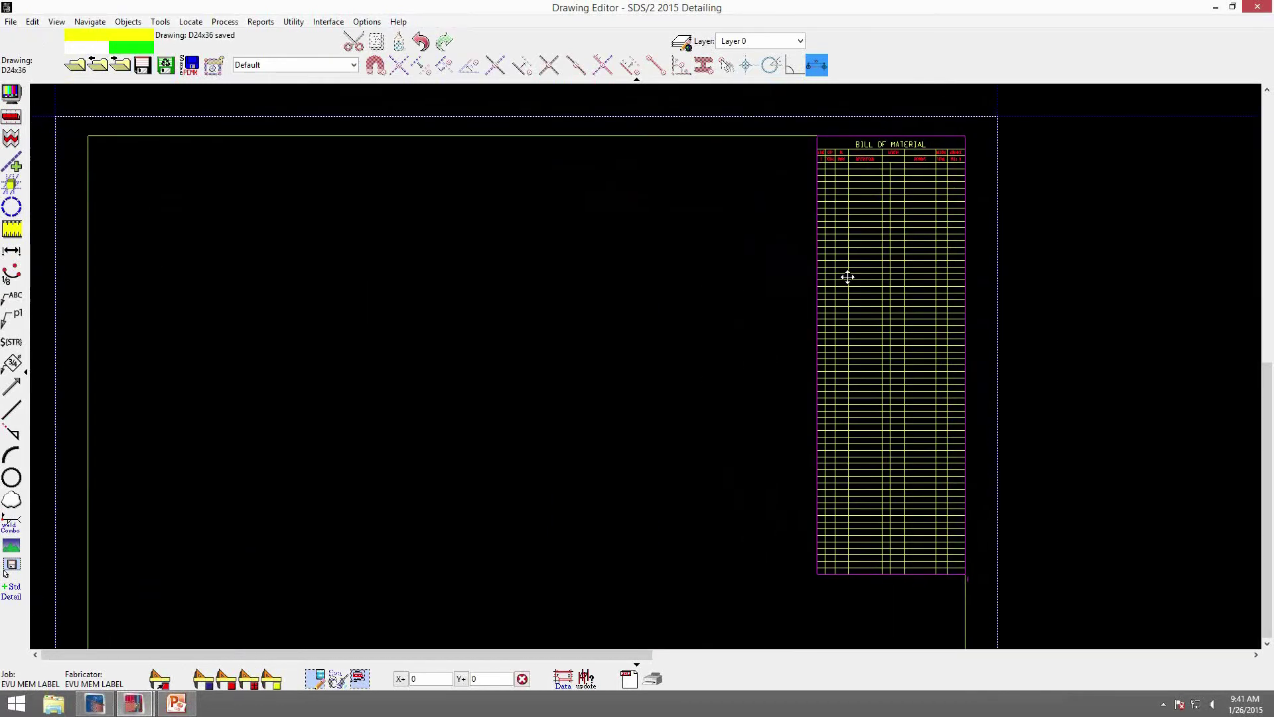
Try to open a detail sheet in place of the sheet outline, and exit the Drawing Editor.
{"action": "left_click", "coordinate": [77, 70]}
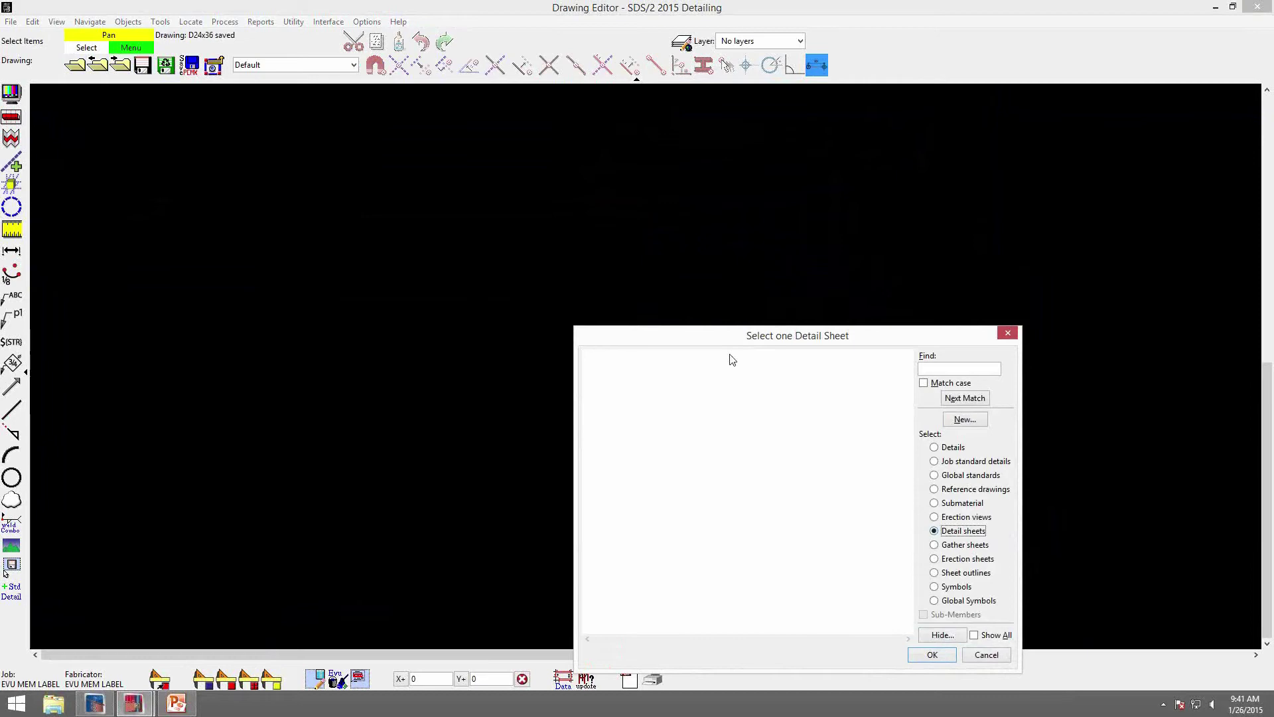
{"action": "left_click", "coordinate": [935, 655]}
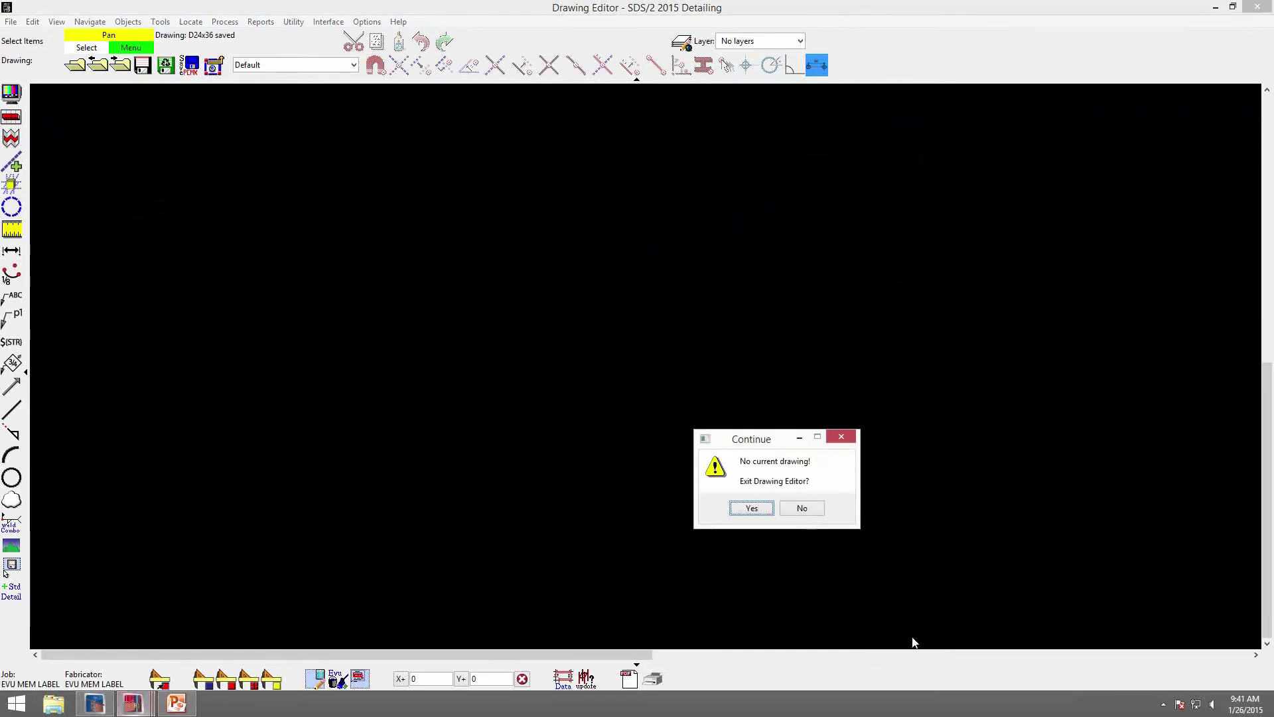
{"action": "left_click", "coordinate": [754, 508]}
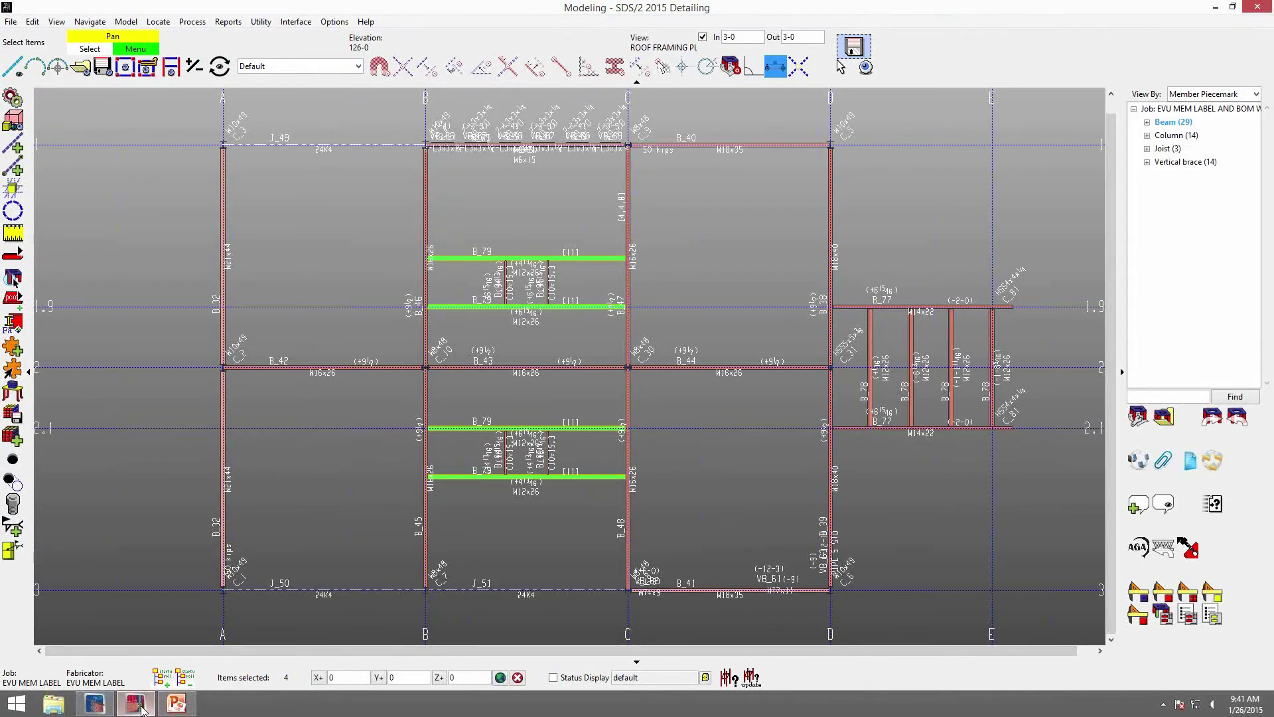
Reopen the Drawing Editor and create a new detail sheet named 1 using the D24x36 sheet outline.
{"action": "left_click", "coordinate": [139, 707]}
{"action": "left_click", "coordinate": [558, 217]}
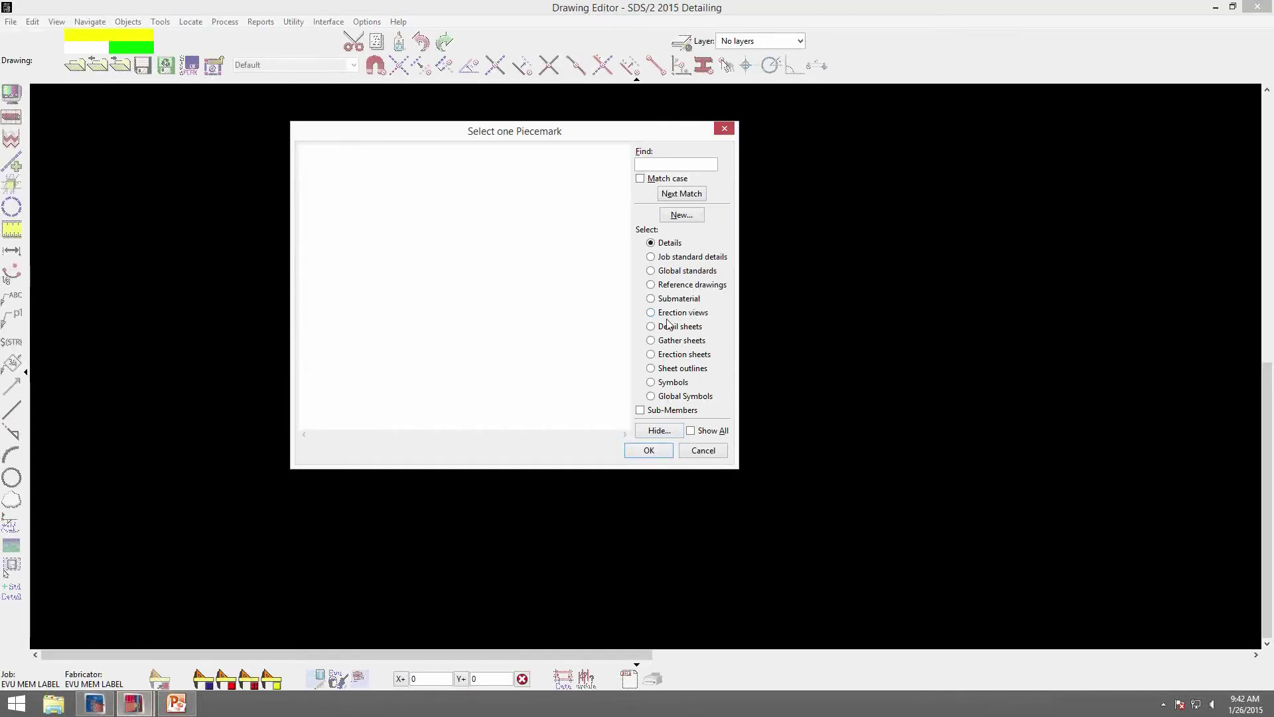
{"action": "left_click", "coordinate": [671, 327]}
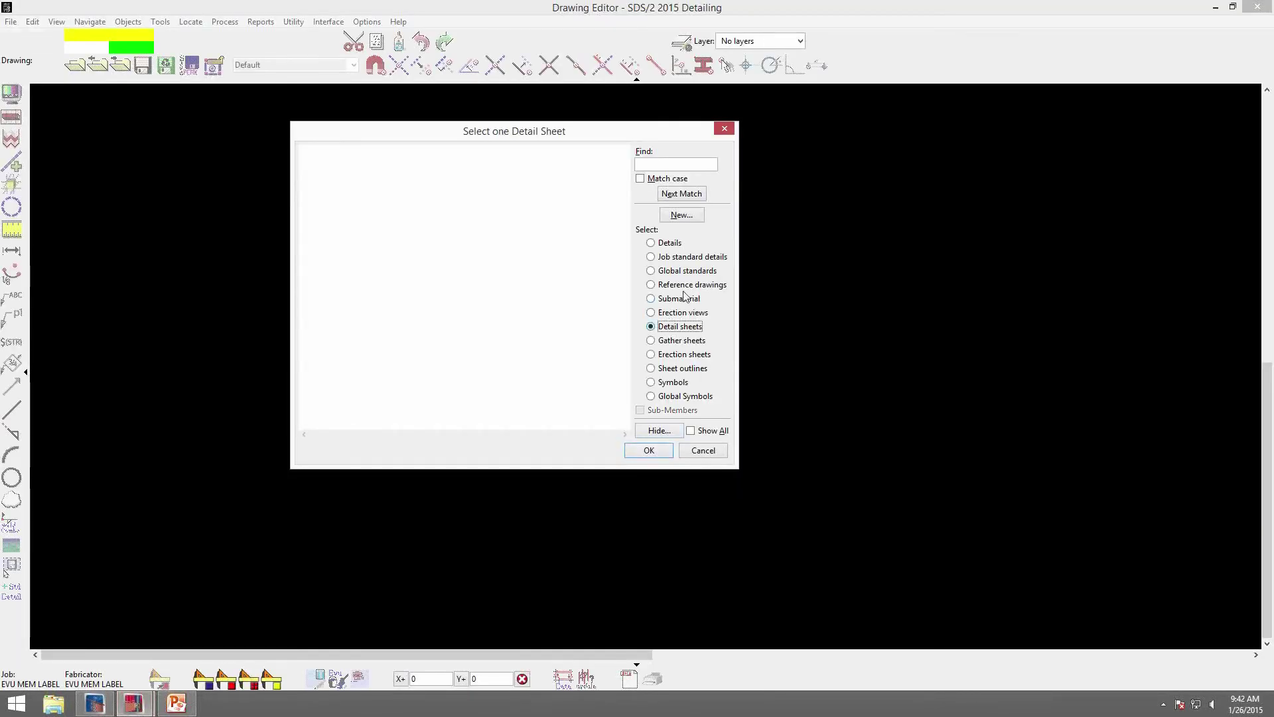
{"action": "left_click", "coordinate": [682, 215]}
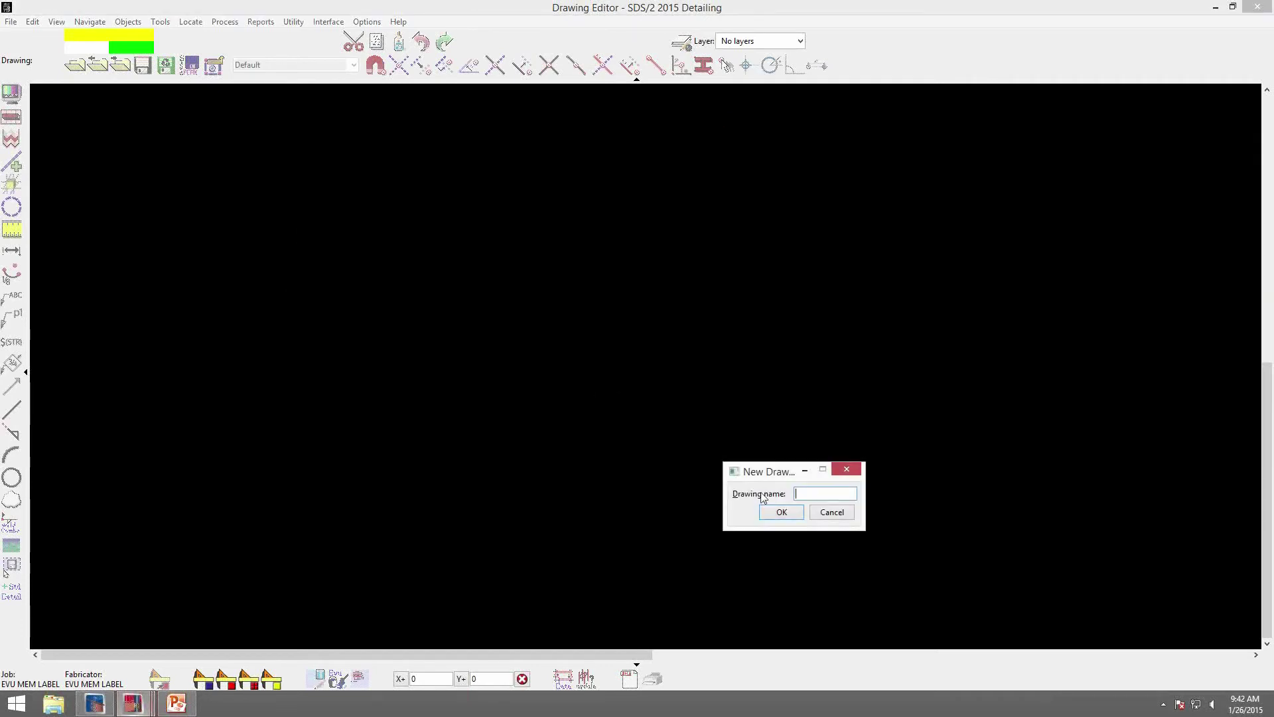
{"action": "type", "text": "1"}
{"action": "key", "text": "Return"}
{"action": "left_click", "coordinate": [604, 356]}
{"action": "left_click", "coordinate": [935, 635]}
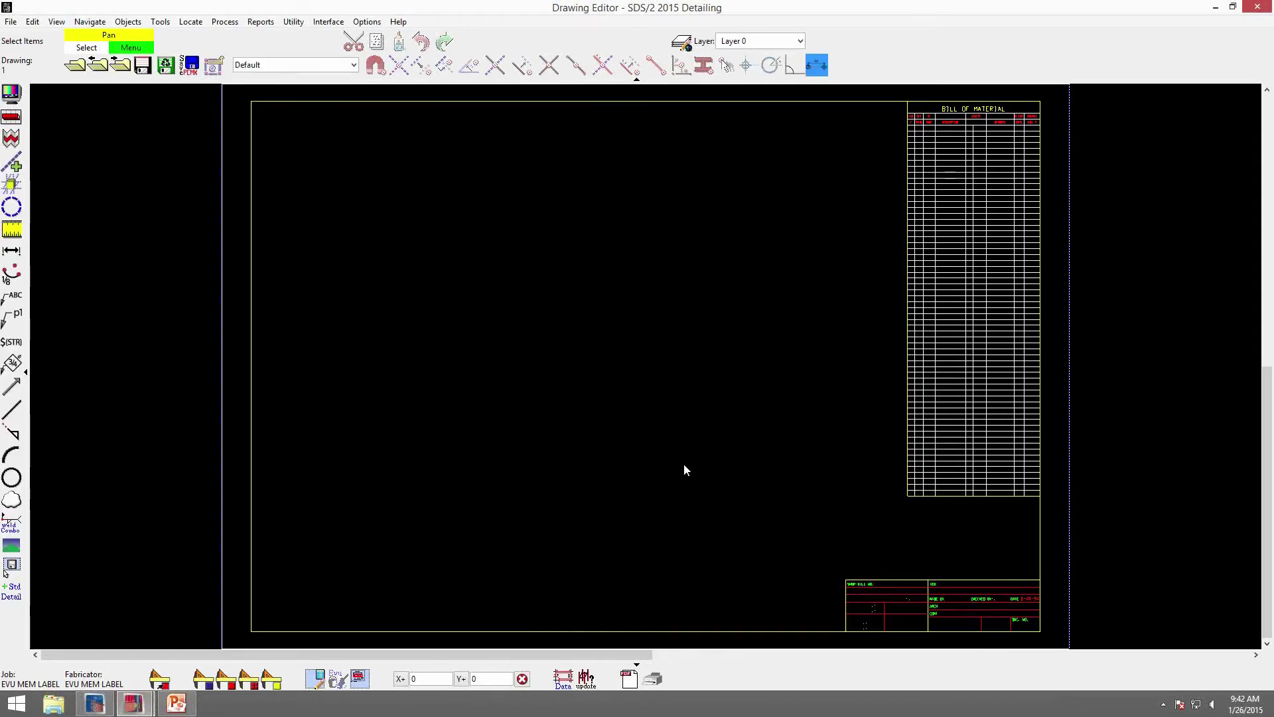
Detail the beam piecemarks B_11 through B_93 with Detail using templates turned off.
{"action": "left_click", "coordinate": [226, 681]}
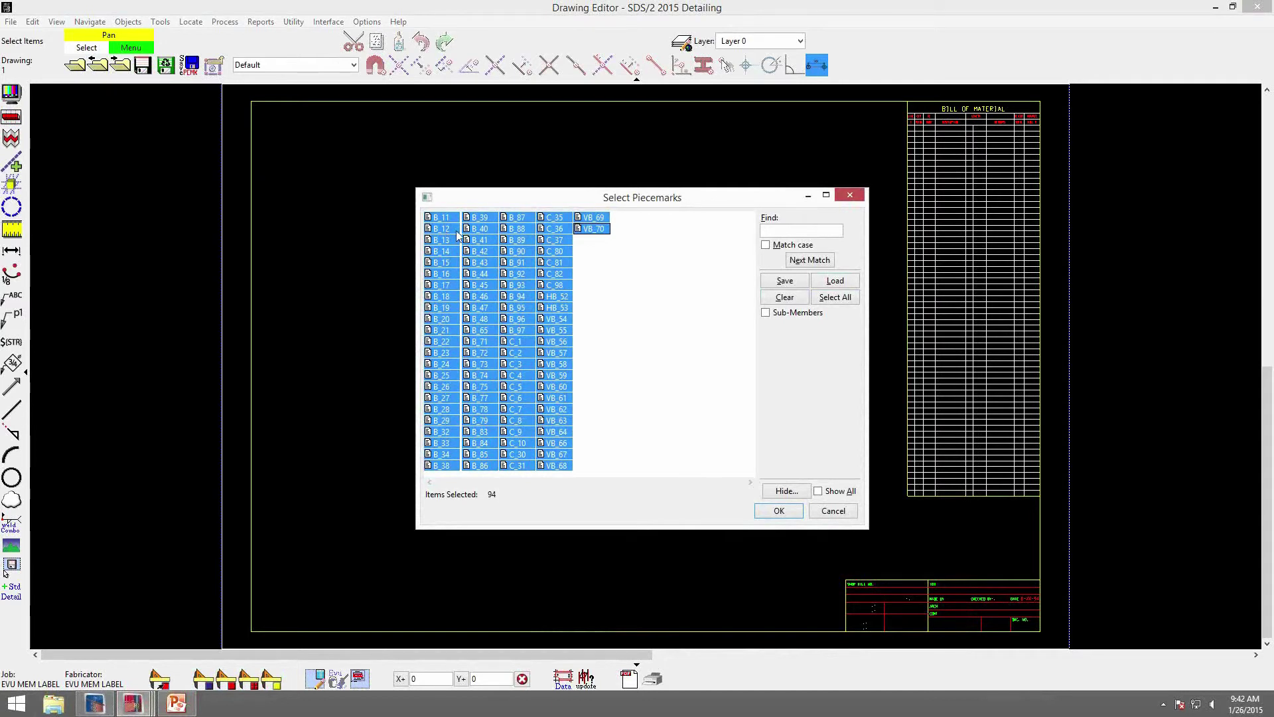
{"action": "left_click_drag", "start_coordinate": [438, 222], "coordinate": [528, 287]}
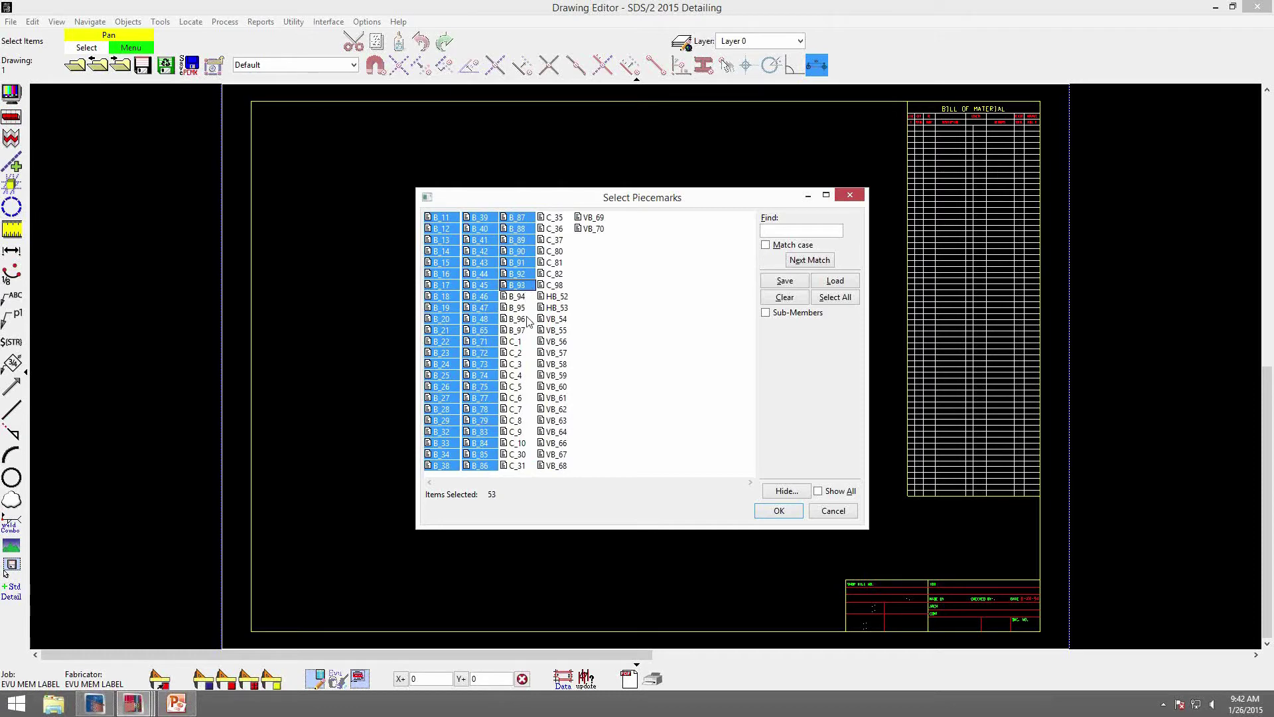
{"action": "left_click", "coordinate": [777, 511]}
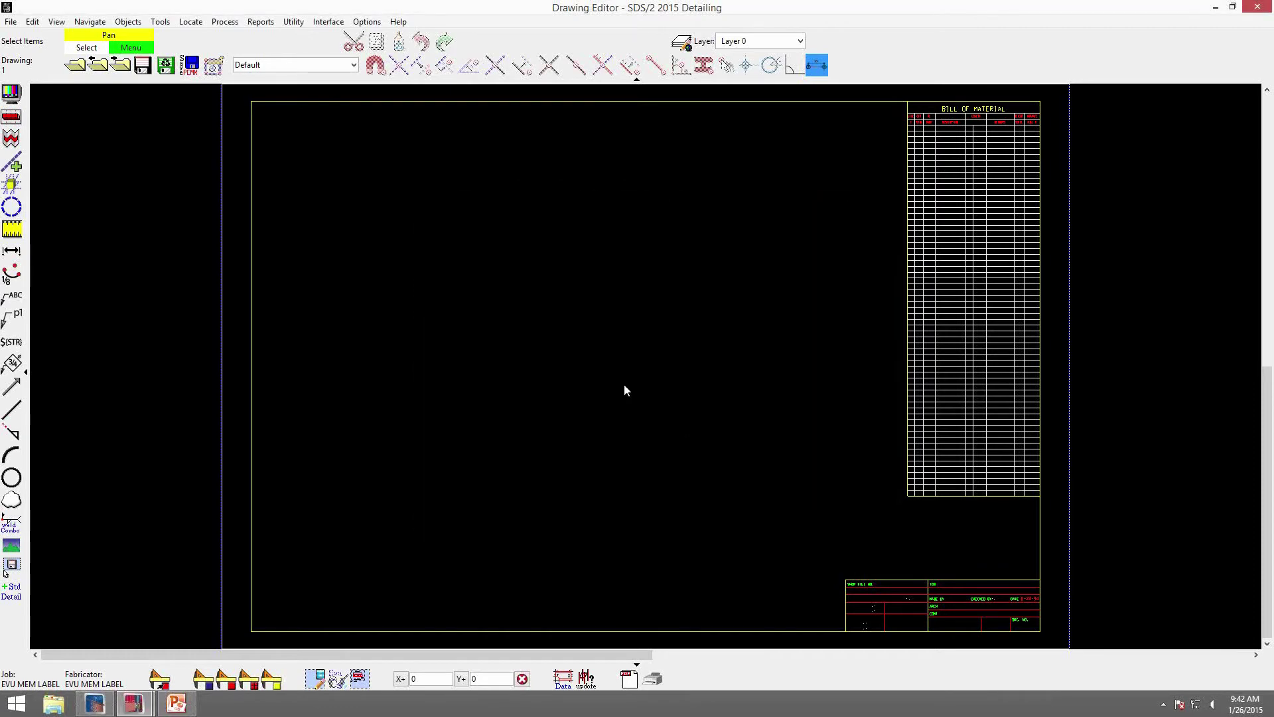
{"action": "left_click", "coordinate": [73, 104]}
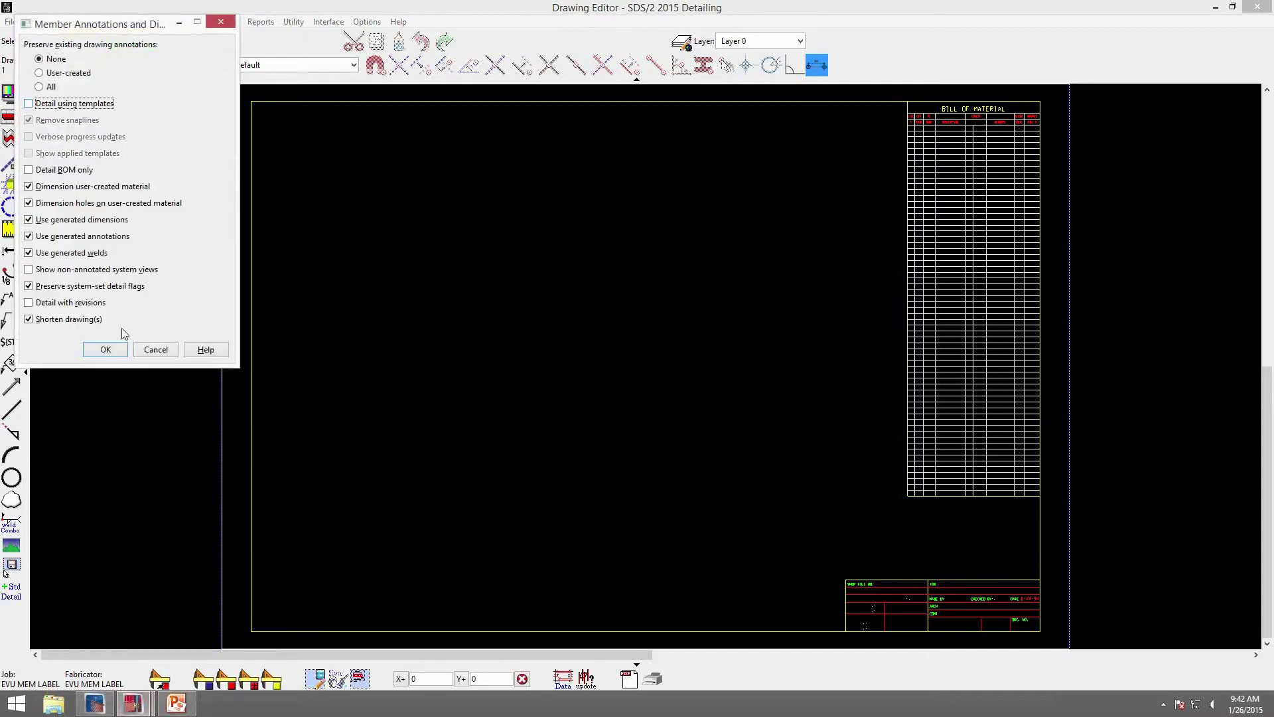
{"action": "left_click", "coordinate": [111, 350]}
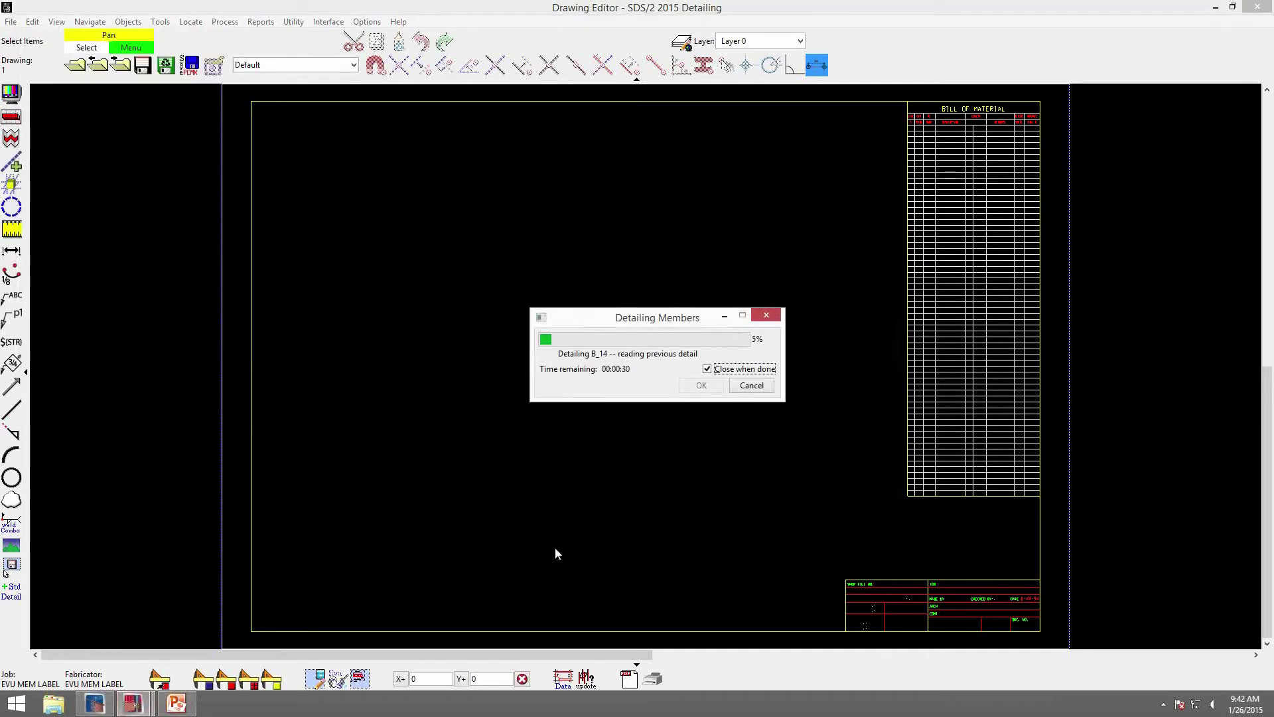
In the sheet's Bill of Material Layout, deactivate the Advance Mill # column and set the Shear Stud Count plot order to 8.
{"action": "middle_click_drag", "start_coordinate": [805, 478], "coordinate": [718, 485]}
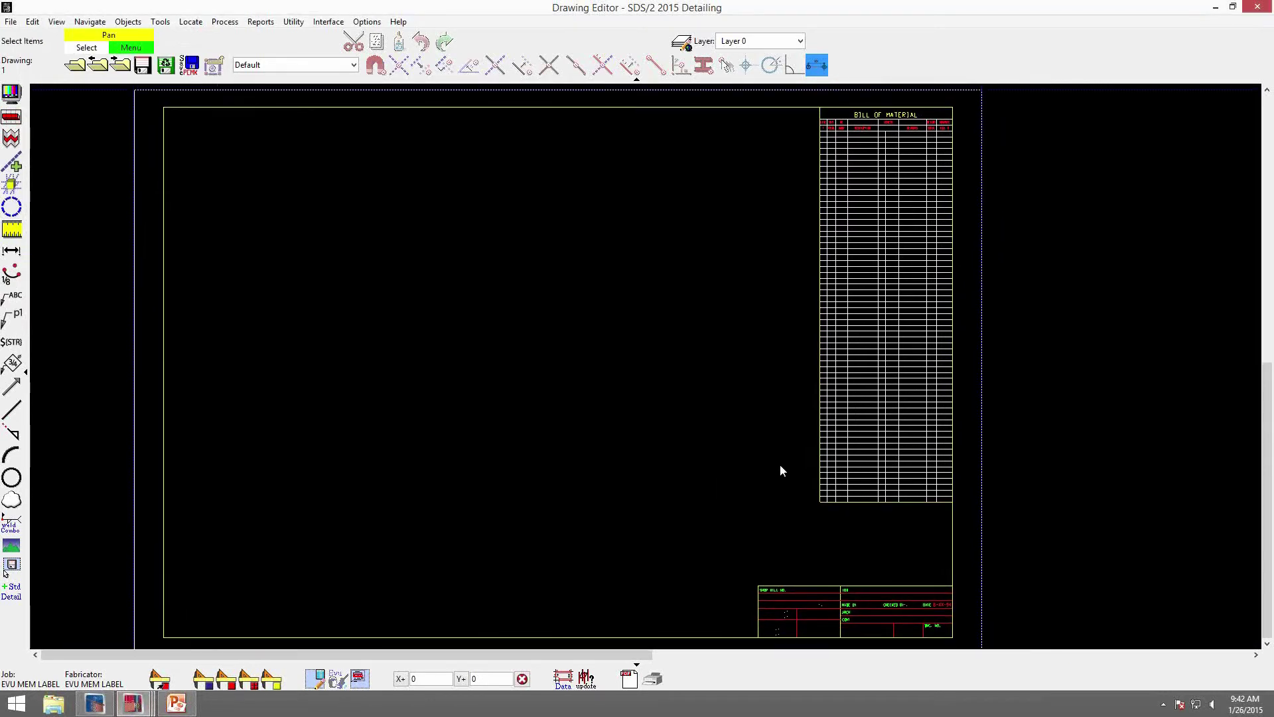
{"action": "scroll", "coordinate": [967, 199], "scroll_direction": "up", "scroll_amount": 2}
{"action": "mouse_move", "coordinate": [967, 199]}
{"action": "middle_mouse_down"}
{"action": "mouse_move", "coordinate": [890, 243]}
{"action": "mouse_move", "coordinate": [883, 320]}
{"action": "middle_mouse_up"}
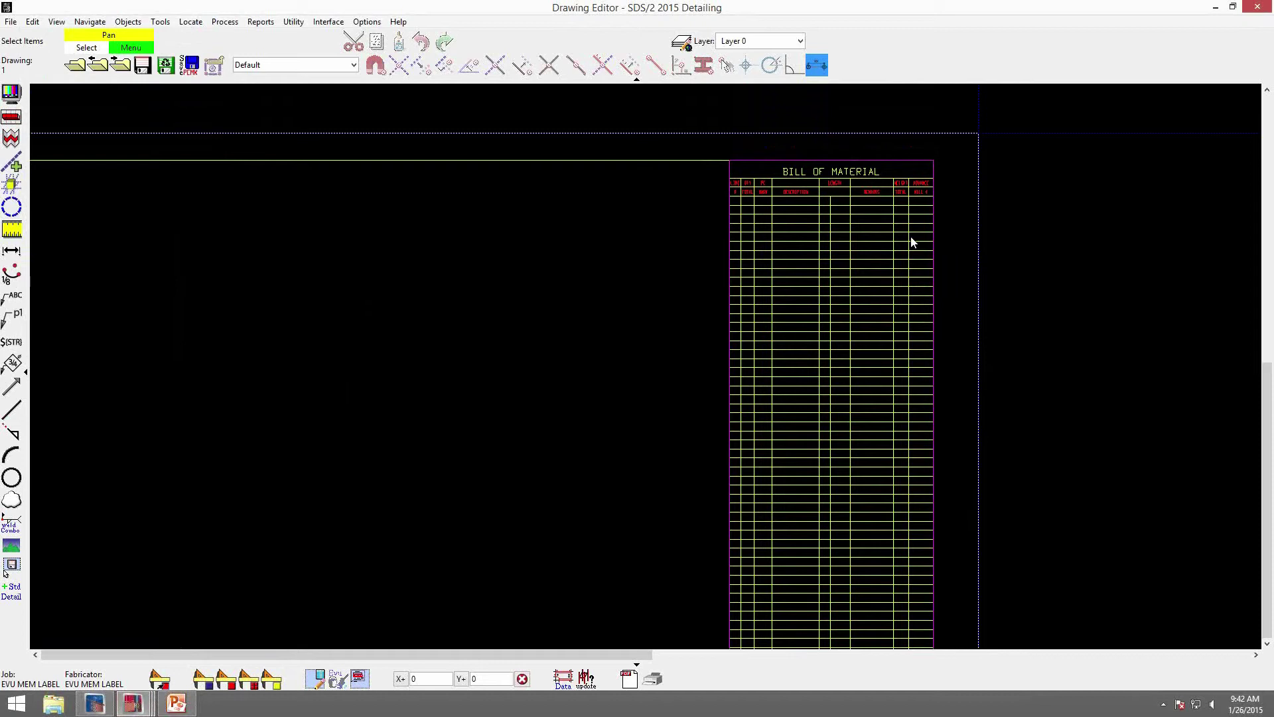
{"action": "scroll", "coordinate": [833, 224], "scroll_direction": "up", "scroll_amount": 1}
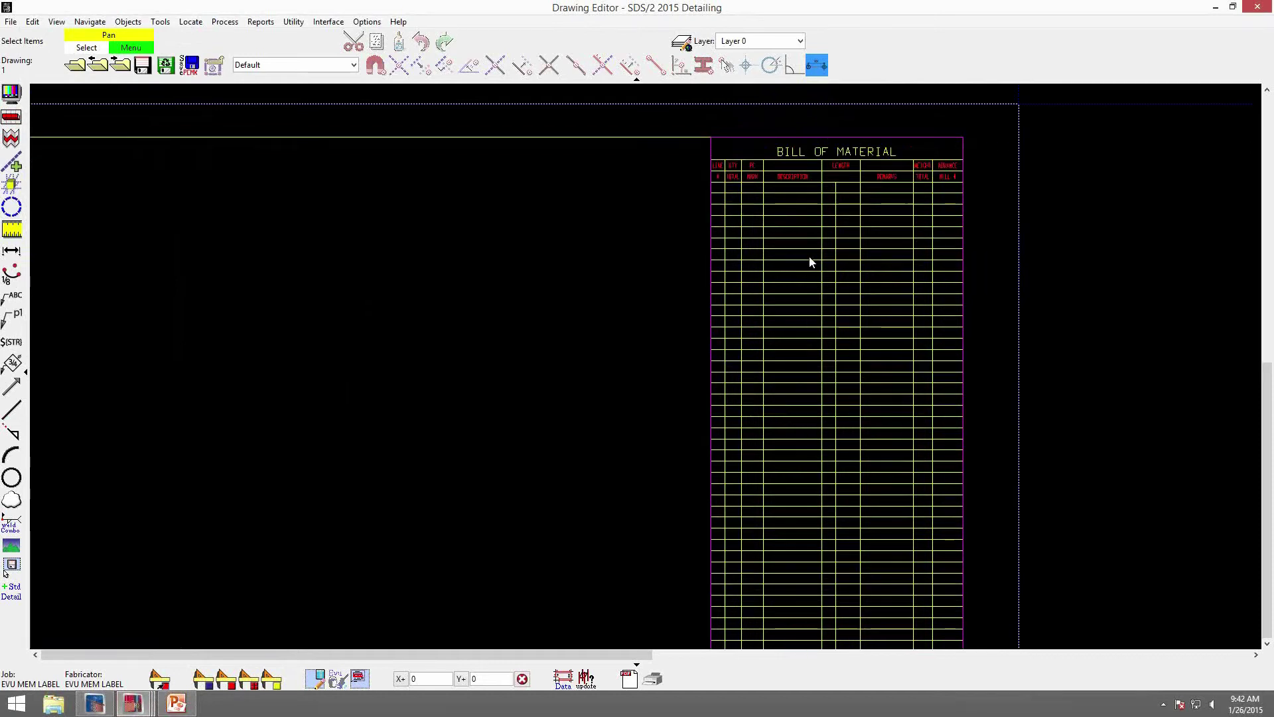
{"action": "mouse_move", "coordinate": [947, 290]}
{"action": "middle_mouse_down"}
{"action": "mouse_move", "coordinate": [711, 305]}
{"action": "mouse_move", "coordinate": [694, 319]}
{"action": "middle_mouse_up"}
{"action": "scroll", "coordinate": [703, 207], "scroll_direction": "up", "scroll_amount": 1}
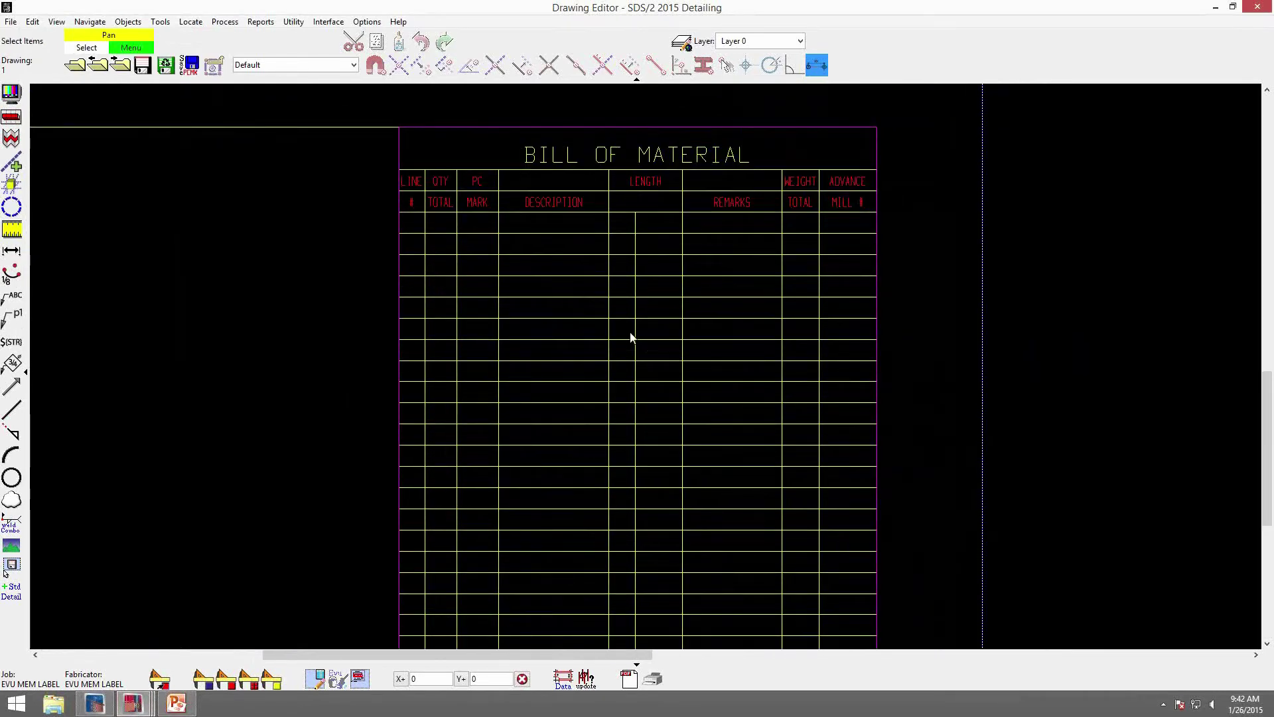
{"action": "double_click", "coordinate": [632, 370]}
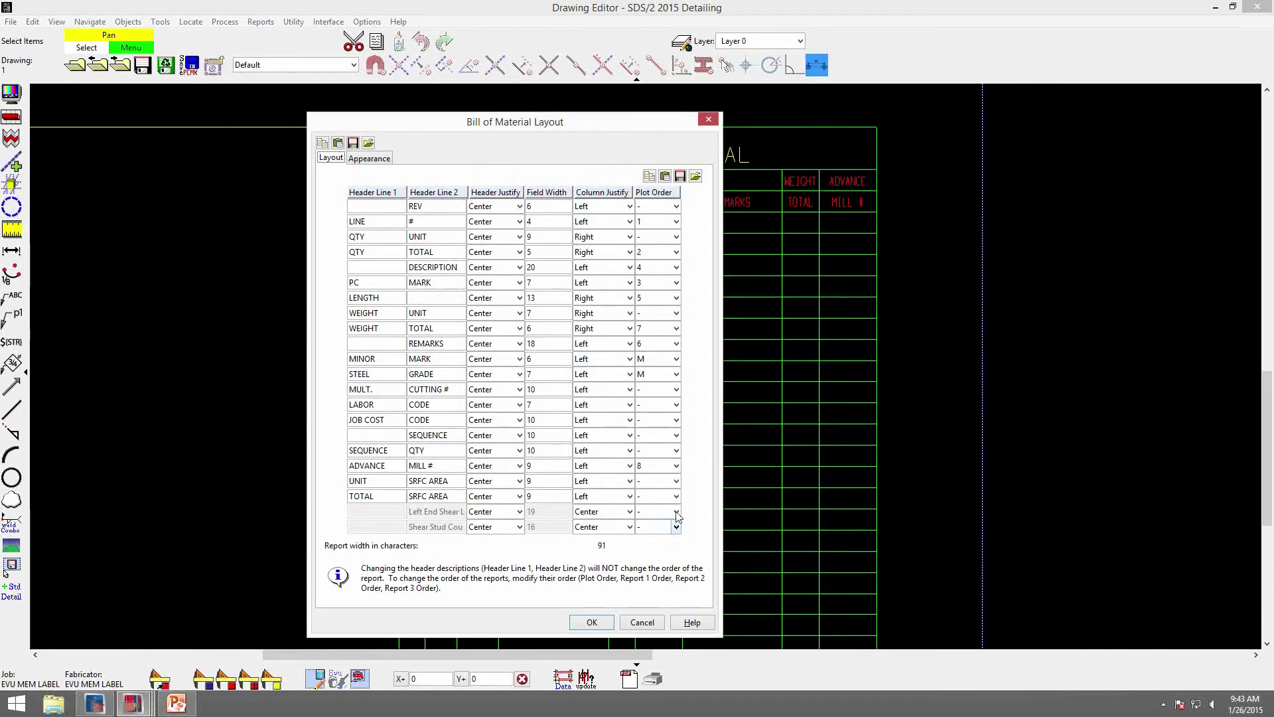
{"action": "left_click", "coordinate": [676, 465]}
{"action": "left_click_drag", "start_coordinate": [680, 541], "coordinate": [677, 491]}
{"action": "left_click", "coordinate": [647, 481]}
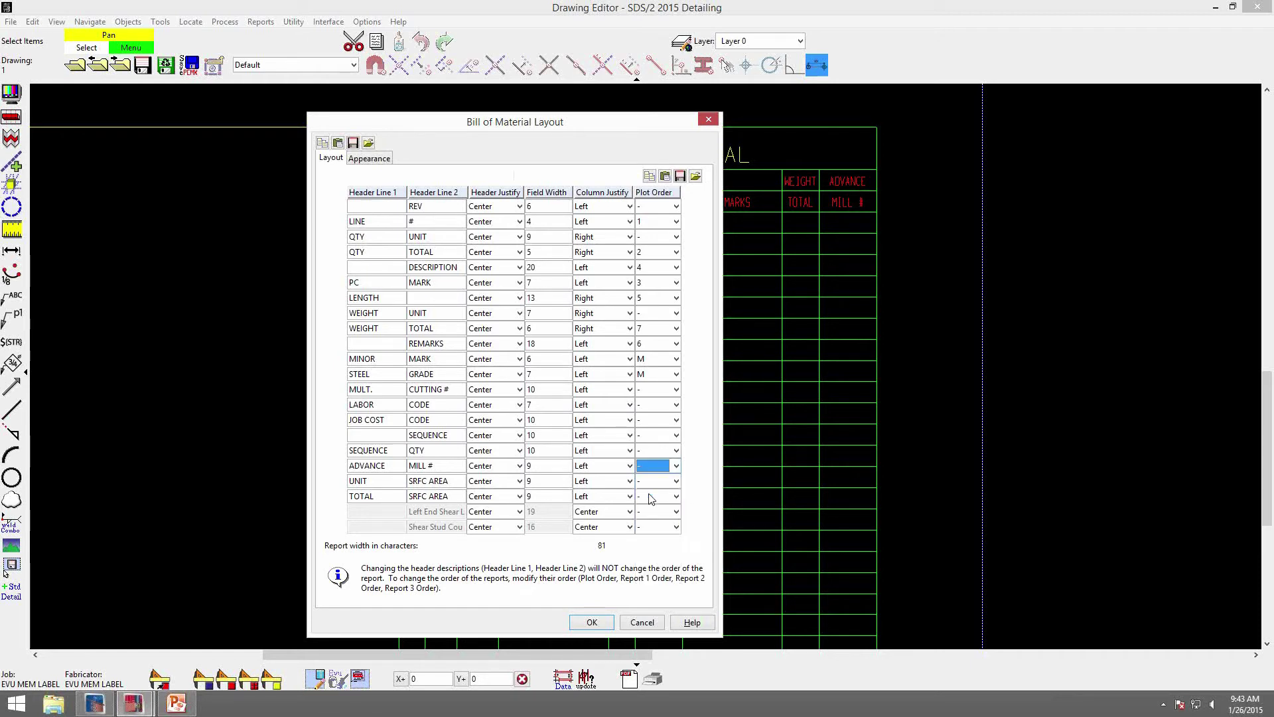
{"action": "left_click", "coordinate": [676, 527]}
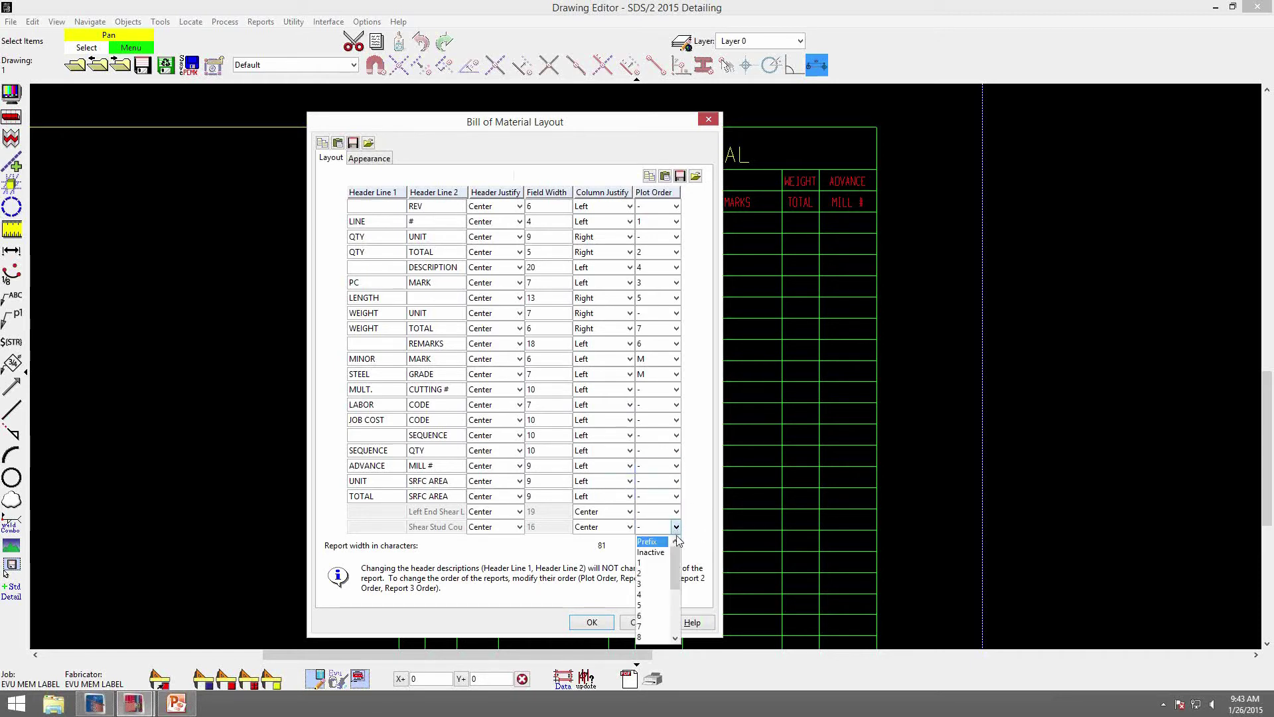
{"action": "left_click", "coordinate": [657, 637]}
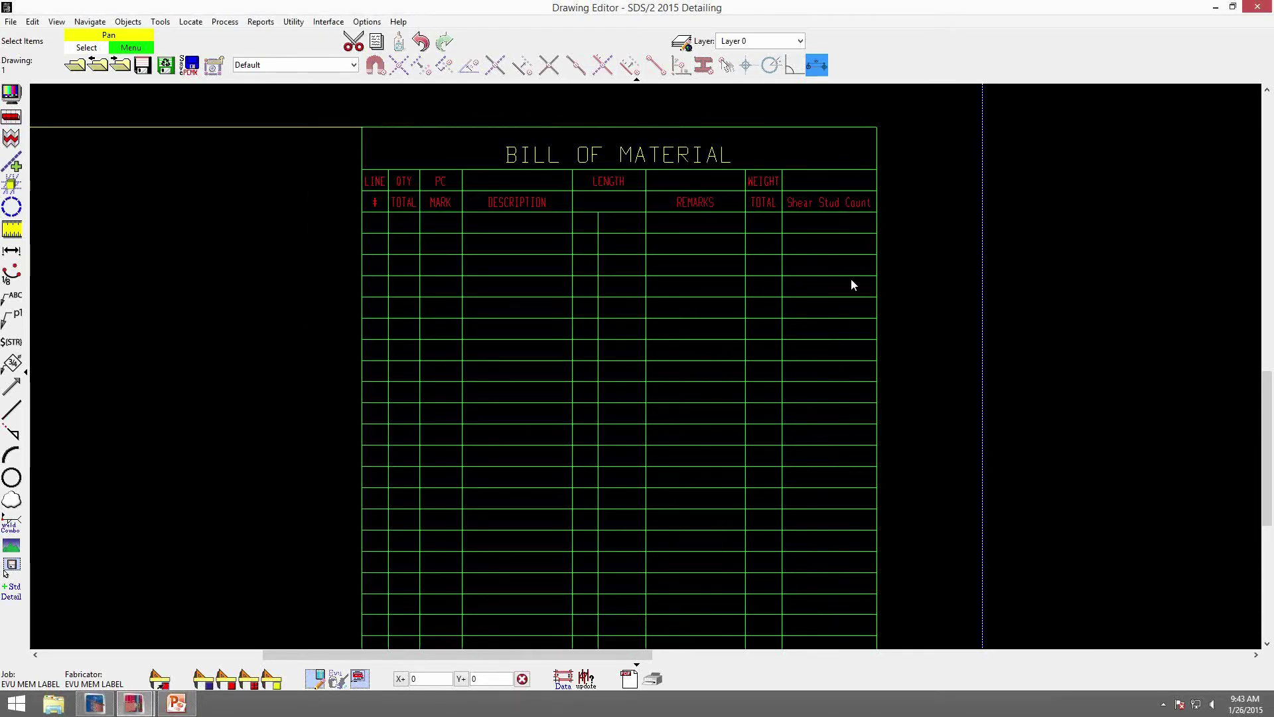
Add the detail of piecemark B_79 to the upper-left area of the sheet and finish adding sheet items.
{"action": "scroll", "coordinate": [336, 348], "scroll_direction": "down", "scroll_amount": 1}
{"action": "scroll", "coordinate": [335, 349], "scroll_direction": "down", "scroll_amount": 2}
{"action": "mouse_move", "coordinate": [407, 403]}
{"action": "middle_mouse_down"}
{"action": "mouse_move", "coordinate": [688, 296]}
{"action": "mouse_move", "coordinate": [690, 309]}
{"action": "middle_mouse_up"}
{"action": "scroll", "coordinate": [690, 309], "scroll_direction": "down", "scroll_amount": 3}
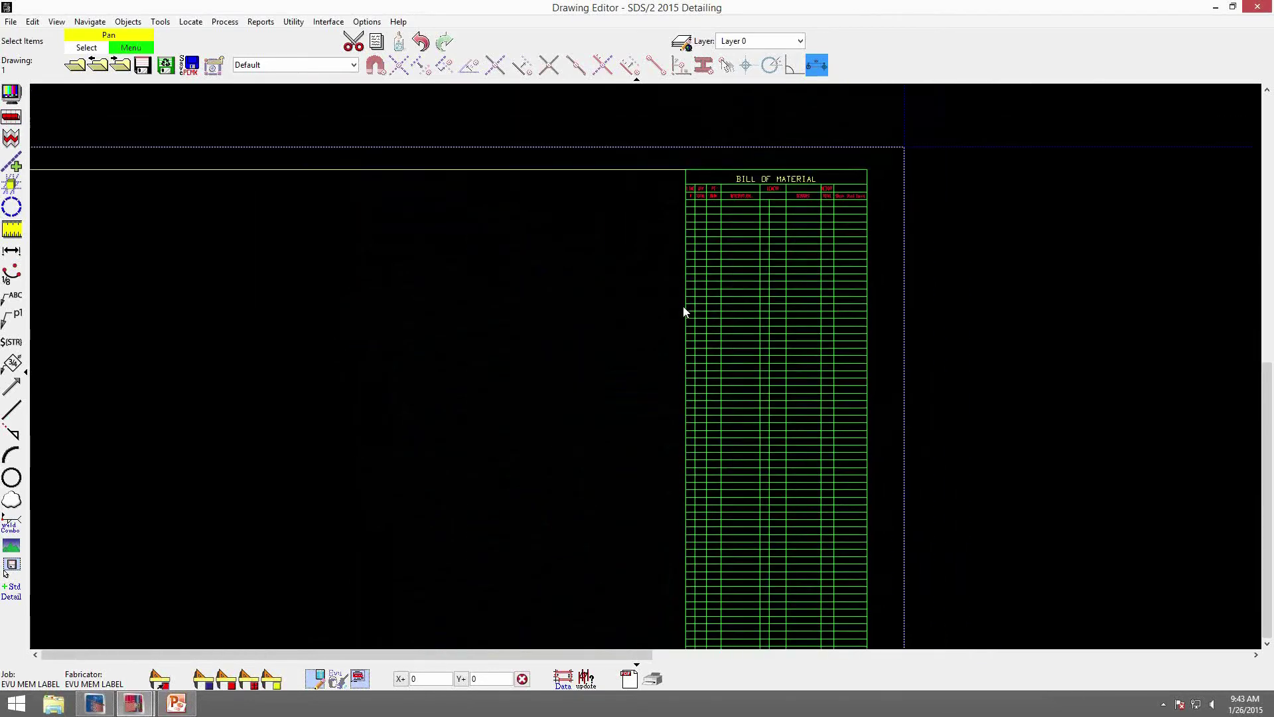
{"action": "mouse_move", "coordinate": [693, 297]}
{"action": "middle_mouse_down"}
{"action": "mouse_move", "coordinate": [834, 265]}
{"action": "mouse_move", "coordinate": [806, 253]}
{"action": "middle_mouse_up"}
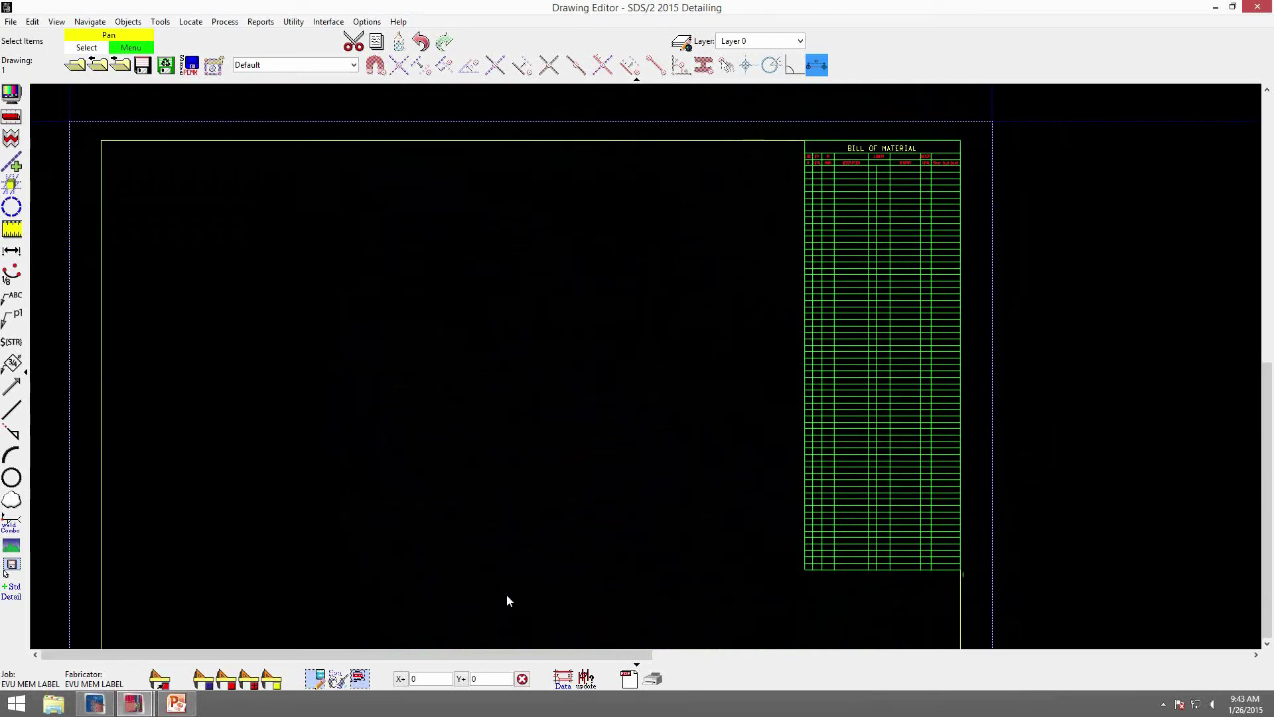
{"action": "left_click", "coordinate": [358, 680]}
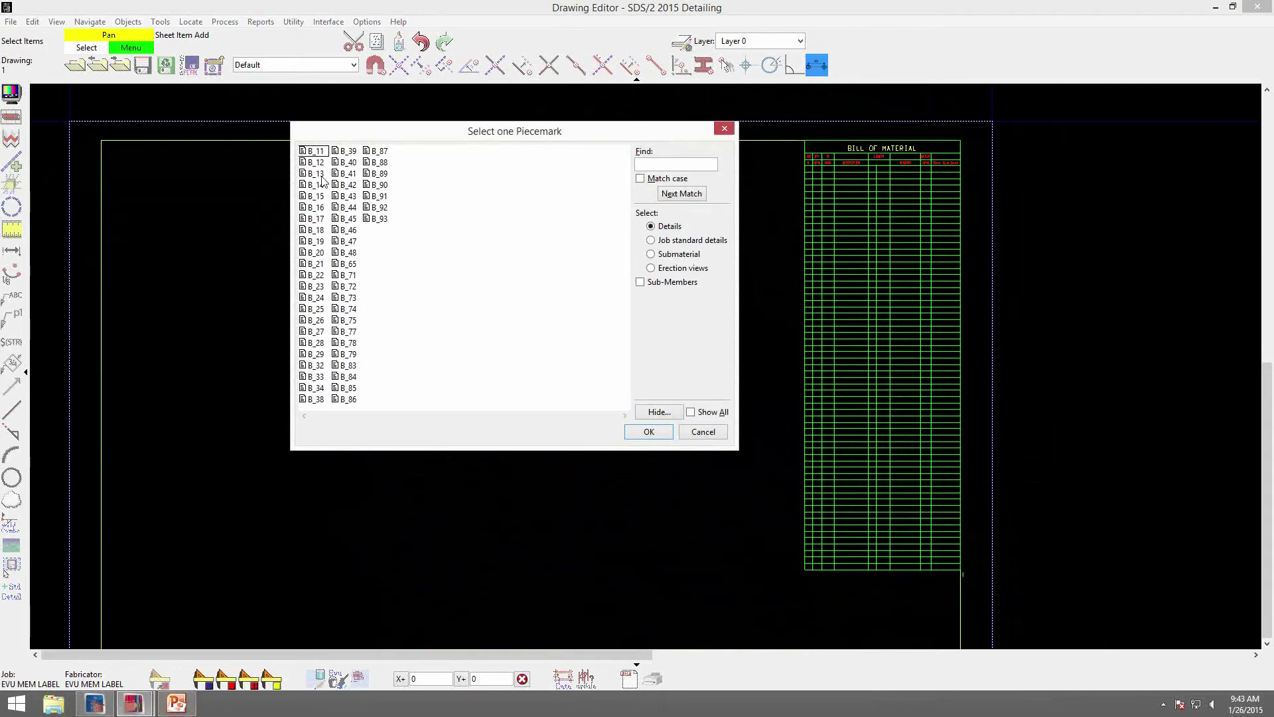
{"action": "left_click", "coordinate": [347, 354]}
{"action": "left_click", "coordinate": [654, 432]}
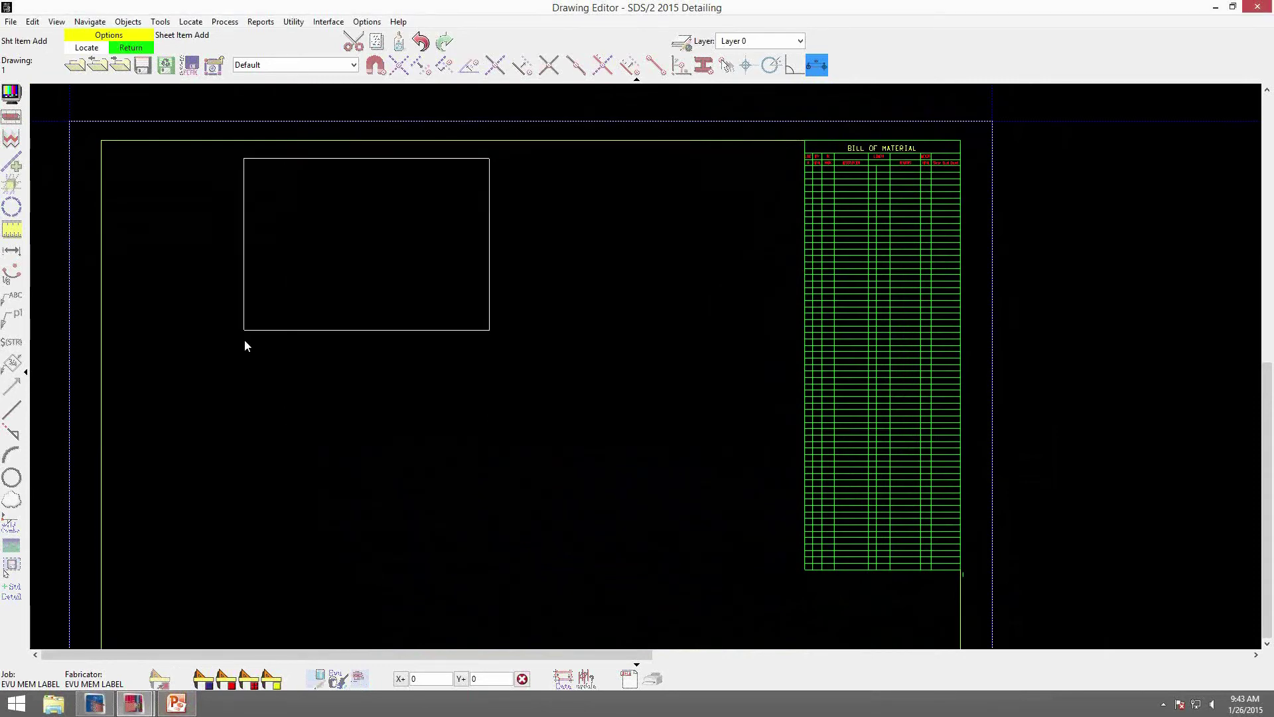
{"action": "left_click", "coordinate": [246, 341]}
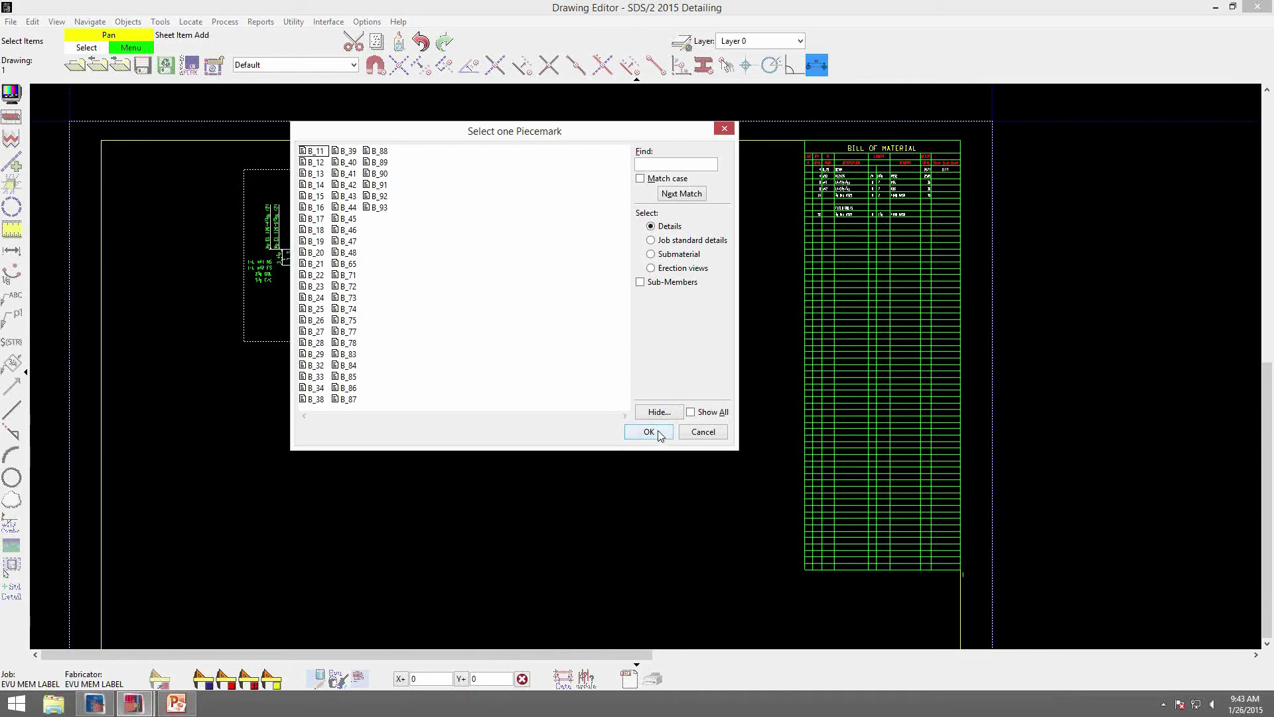
{"action": "left_click", "coordinate": [654, 431]}
Check the Shear Stud Count entry for B_79 in the bill and move the B_79 detail closer to the sheet's left border.
{"action": "scroll", "coordinate": [927, 248], "scroll_direction": "up", "scroll_amount": 5}
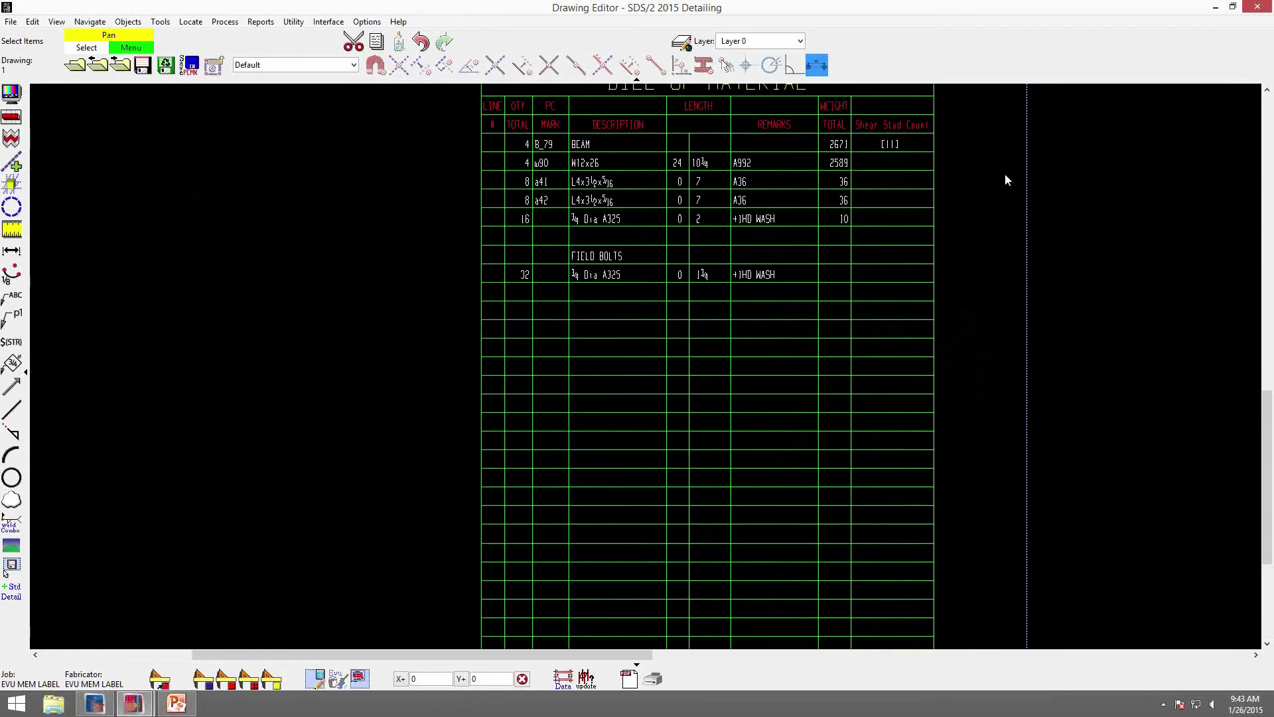
{"action": "middle_click_drag", "start_coordinate": [865, 228], "coordinate": [839, 345]}
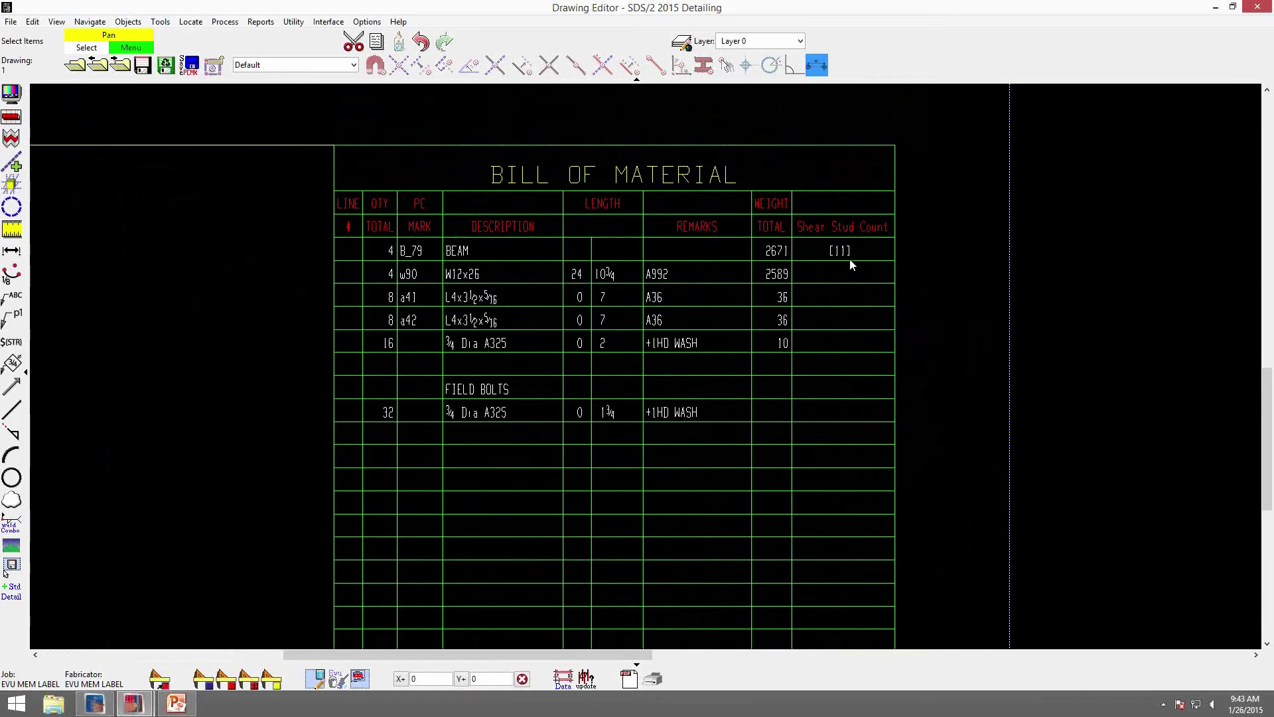
{"action": "scroll", "coordinate": [852, 265], "scroll_direction": "down", "scroll_amount": 2}
{"action": "scroll", "coordinate": [581, 424], "scroll_direction": "down", "scroll_amount": 2}
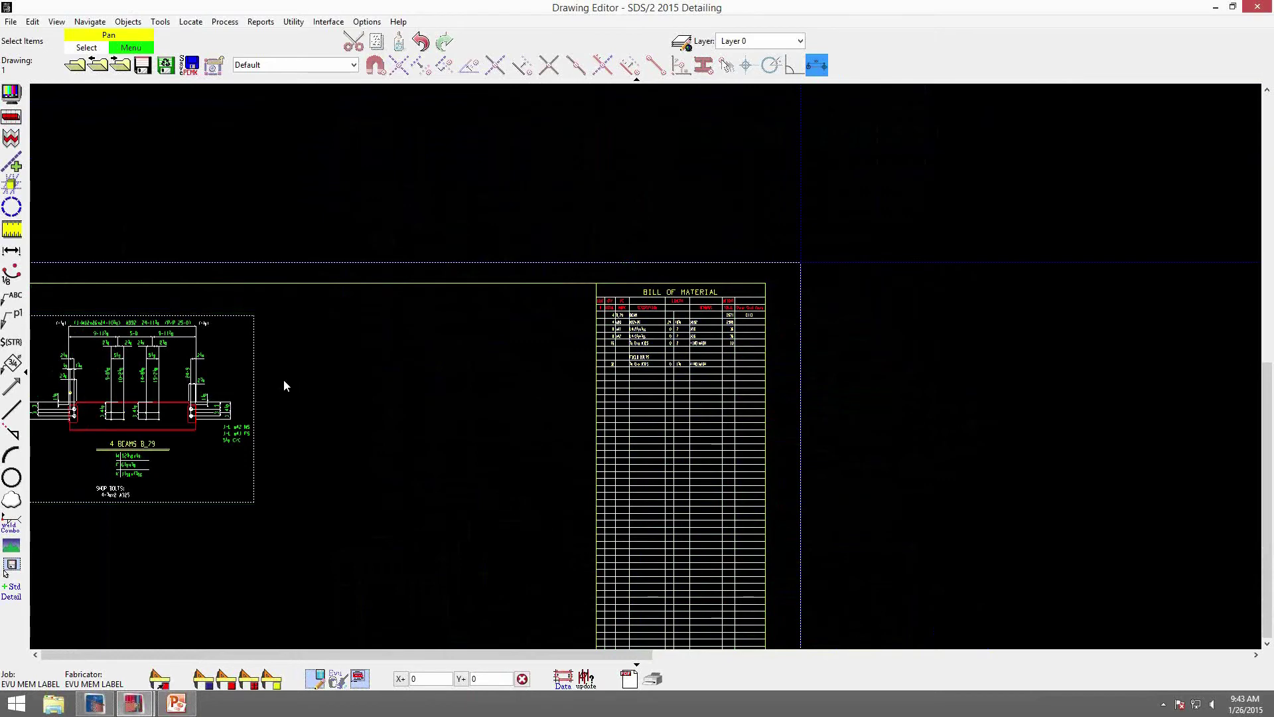
{"action": "scroll", "coordinate": [225, 397], "scroll_direction": "down", "scroll_amount": 2}
{"action": "middle_click_drag", "start_coordinate": [531, 467], "coordinate": [796, 258]}
{"action": "left_click_drag", "start_coordinate": [438, 201], "coordinate": [360, 200]}
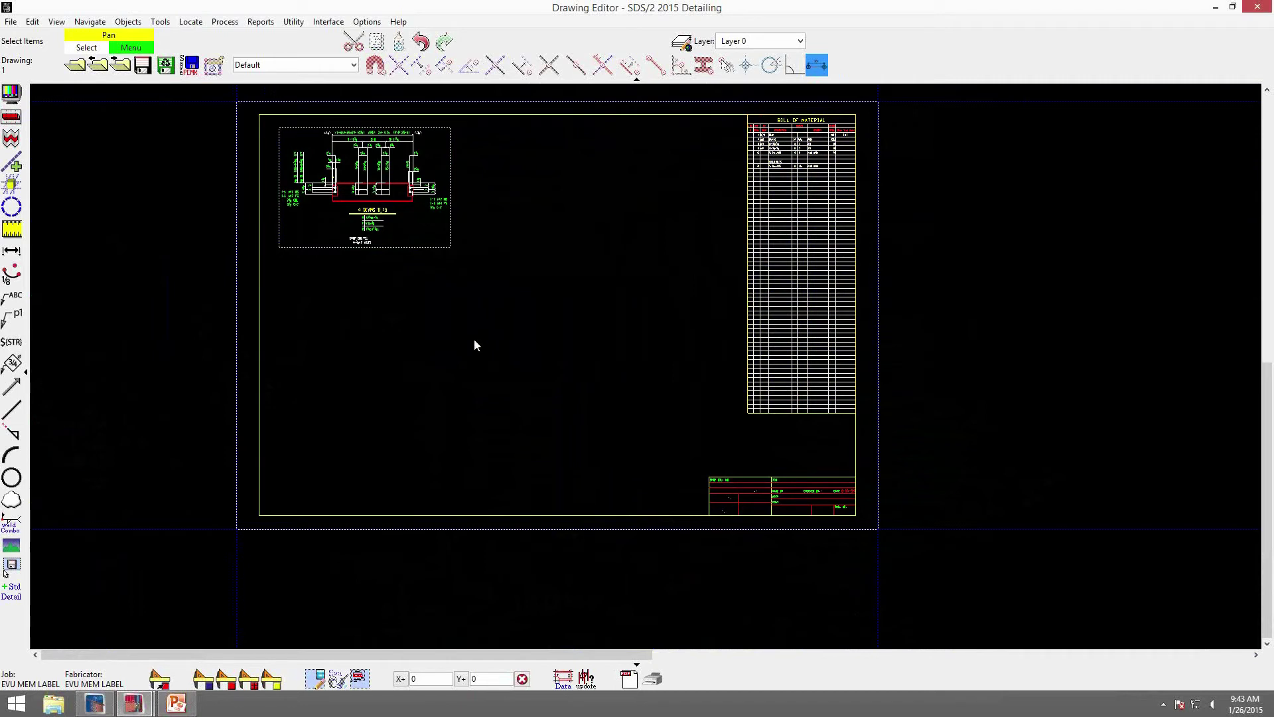
Turn off Show grid for the sheet's bill of material.
{"action": "double_click", "coordinate": [798, 291]}
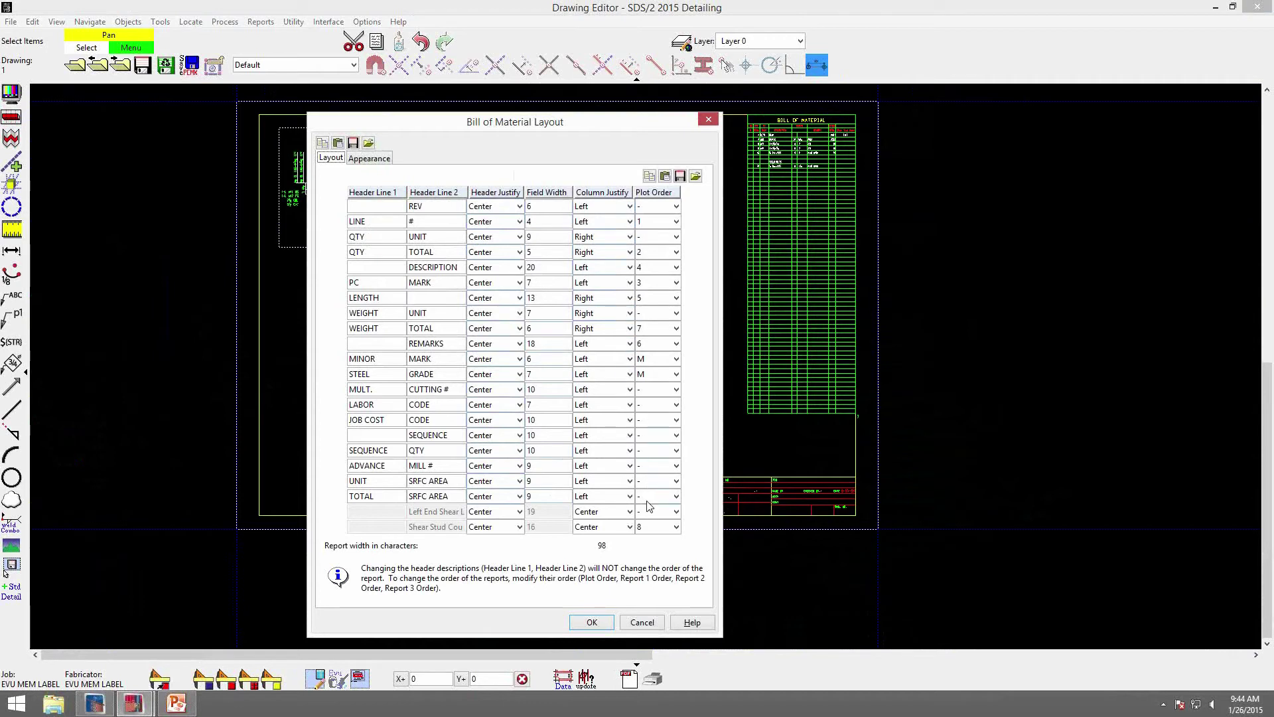
{"action": "left_click", "coordinate": [359, 162]}
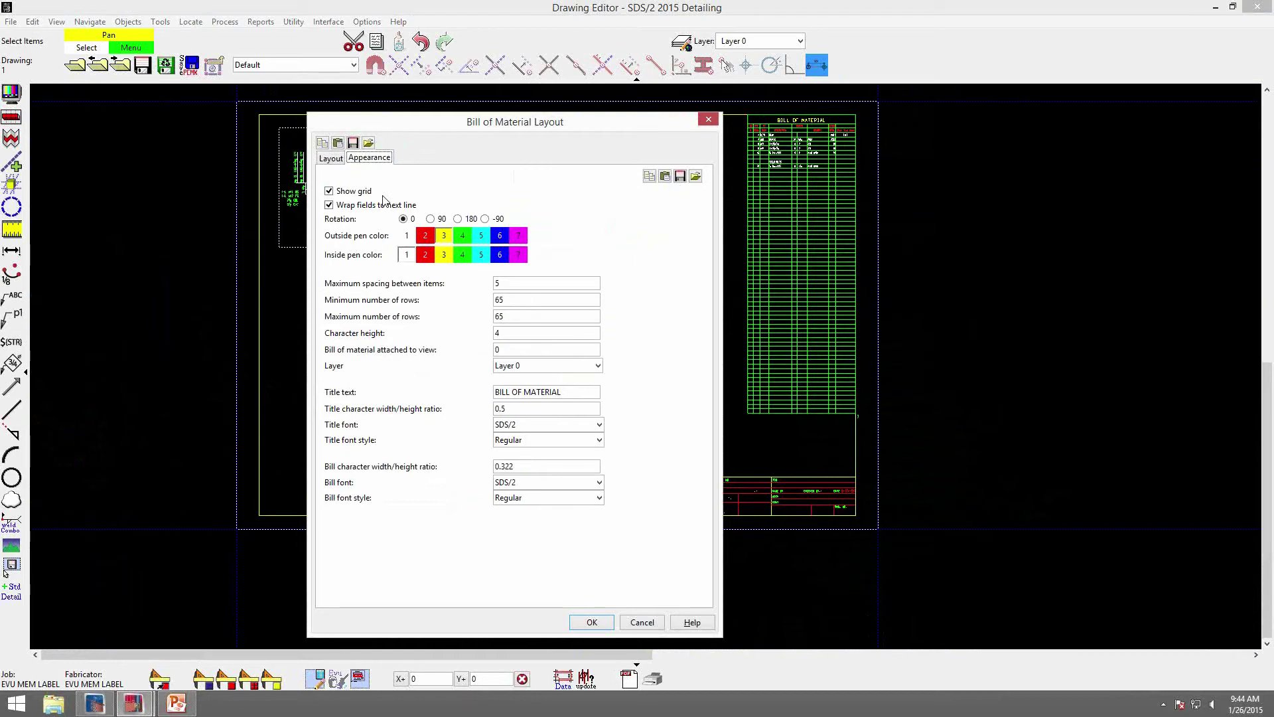
{"action": "left_click", "coordinate": [341, 193]}
{"action": "left_click", "coordinate": [592, 622]}
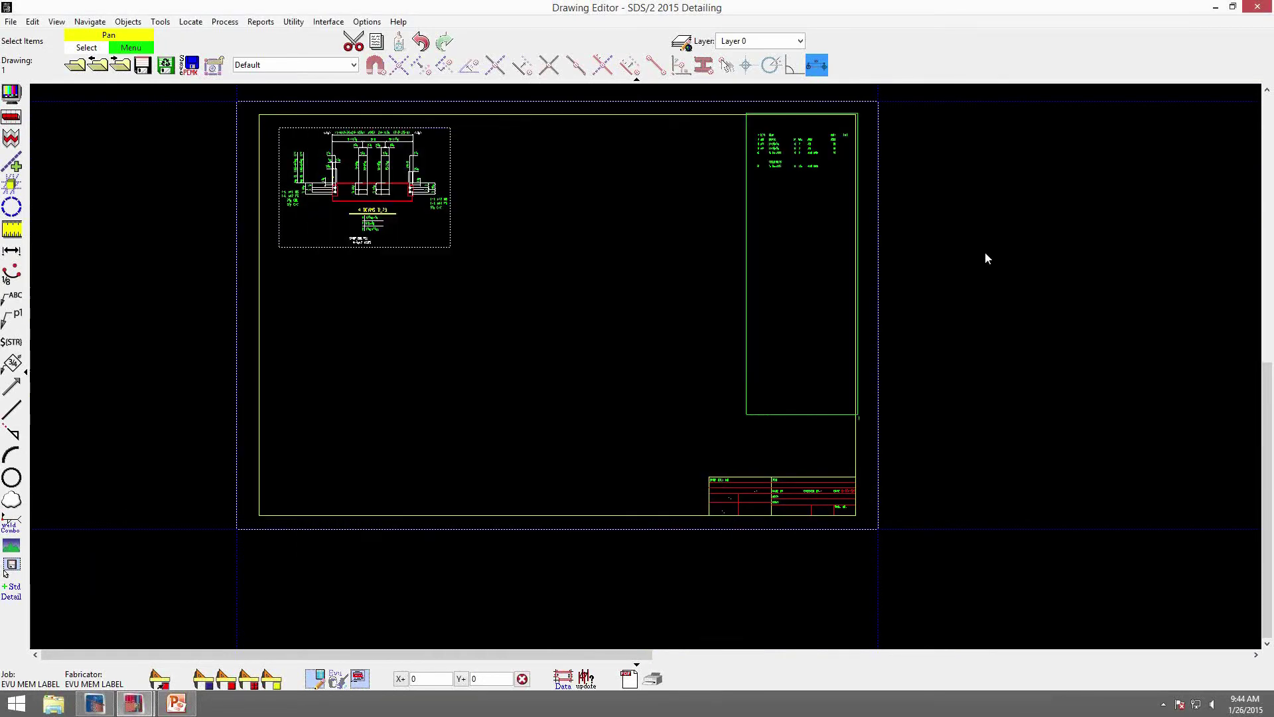
Turn Show grid back on for the bill of material and set its rotation to 90.
{"action": "double_click", "coordinate": [796, 190]}
{"action": "left_click", "coordinate": [355, 161]}
{"action": "left_click", "coordinate": [352, 192]}
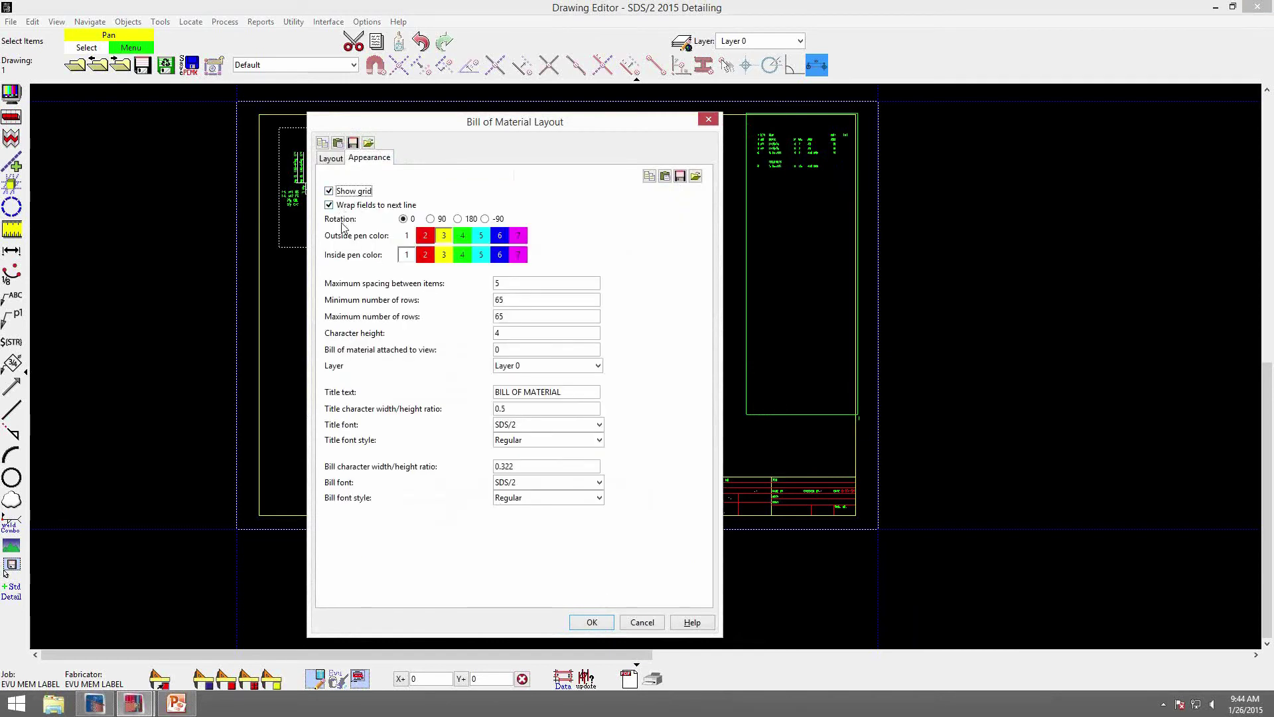
{"action": "left_click", "coordinate": [433, 220]}
{"action": "left_click", "coordinate": [597, 626]}
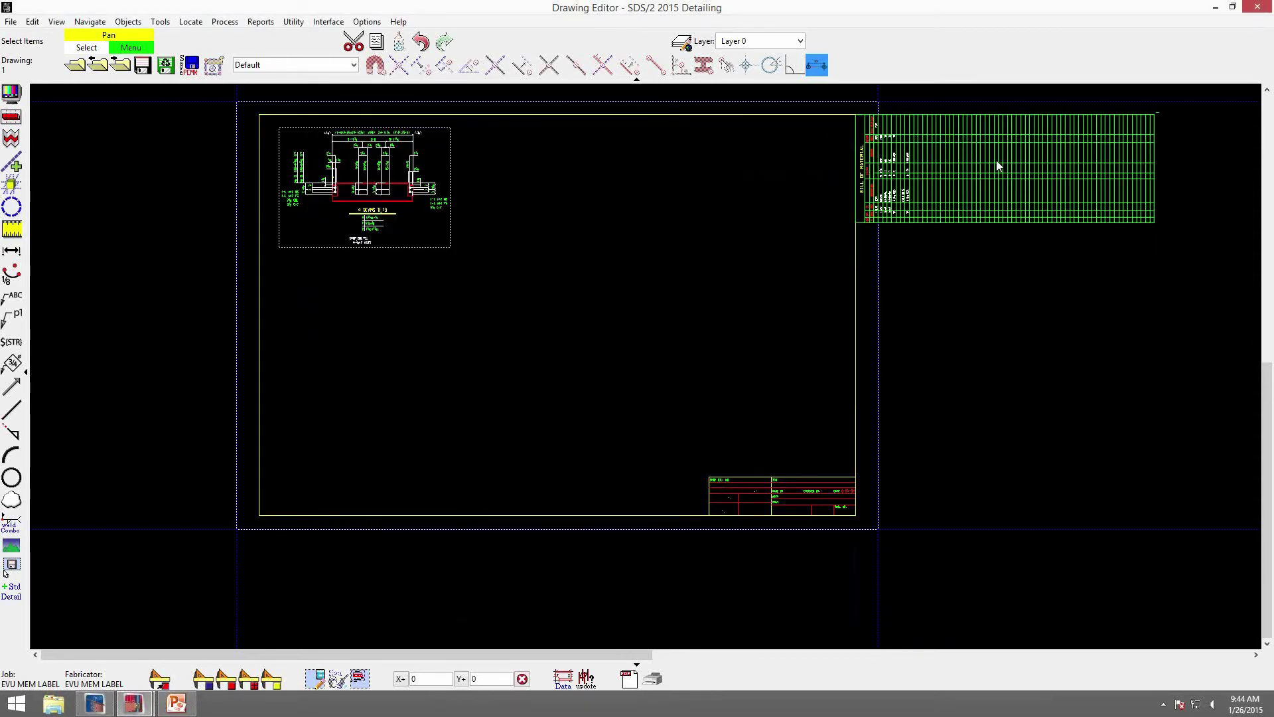
Move the rotated bill of material onto the sheet, snapping its lower-left corner to the border's lower-left corner.
{"action": "left_click_drag", "start_coordinate": [950, 178], "coordinate": [654, 244]}
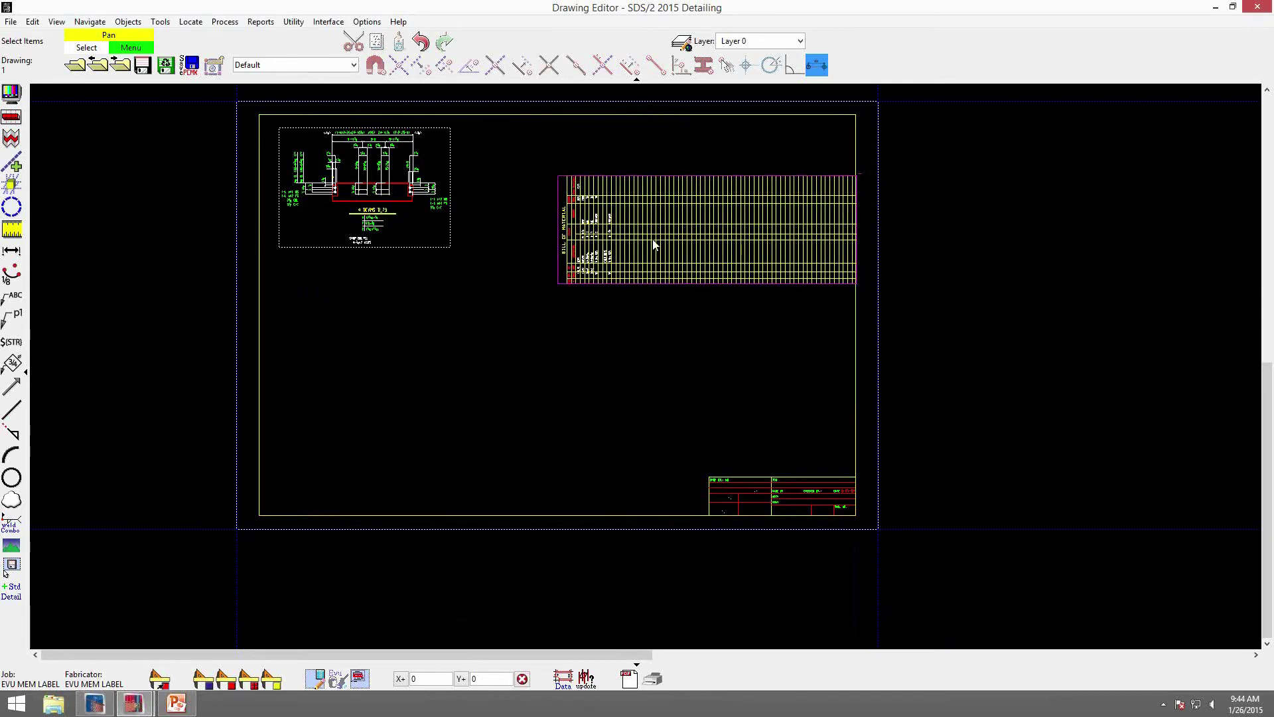
{"action": "right_click", "coordinate": [657, 228]}
{"action": "left_click", "coordinate": [659, 229]}
{"action": "right_click", "coordinate": [627, 265]}
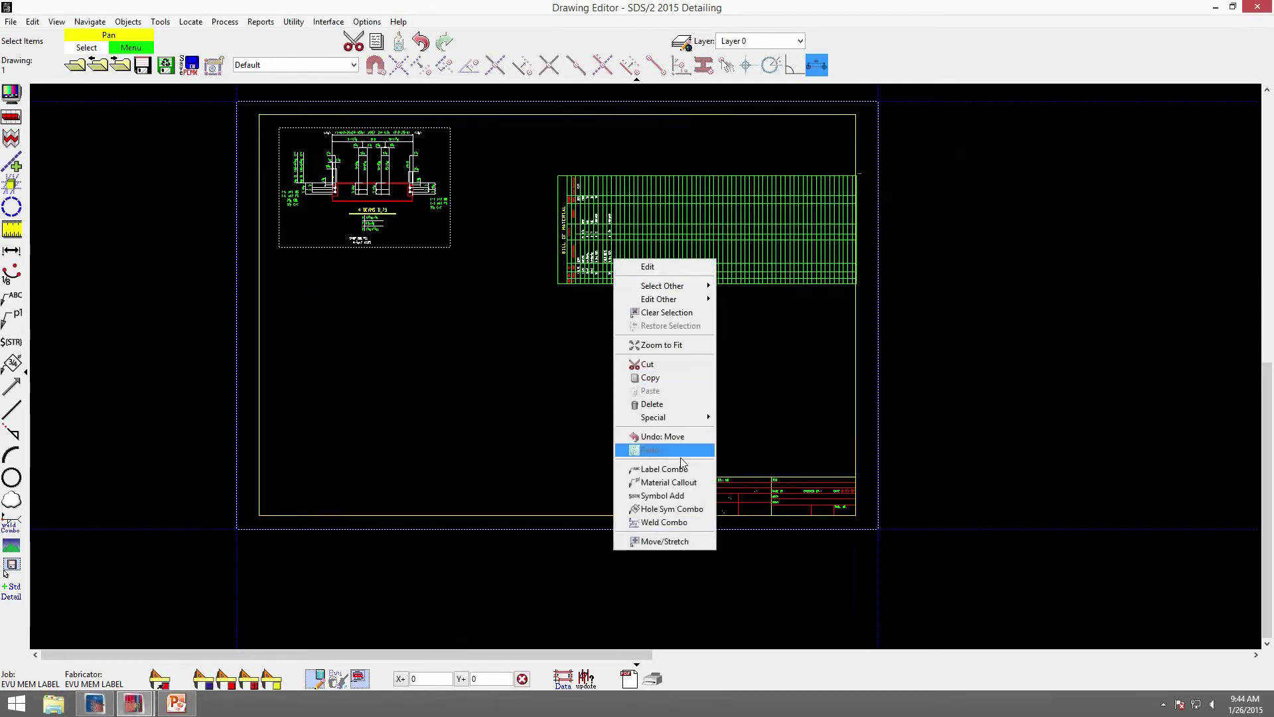
{"action": "left_click", "coordinate": [688, 541]}
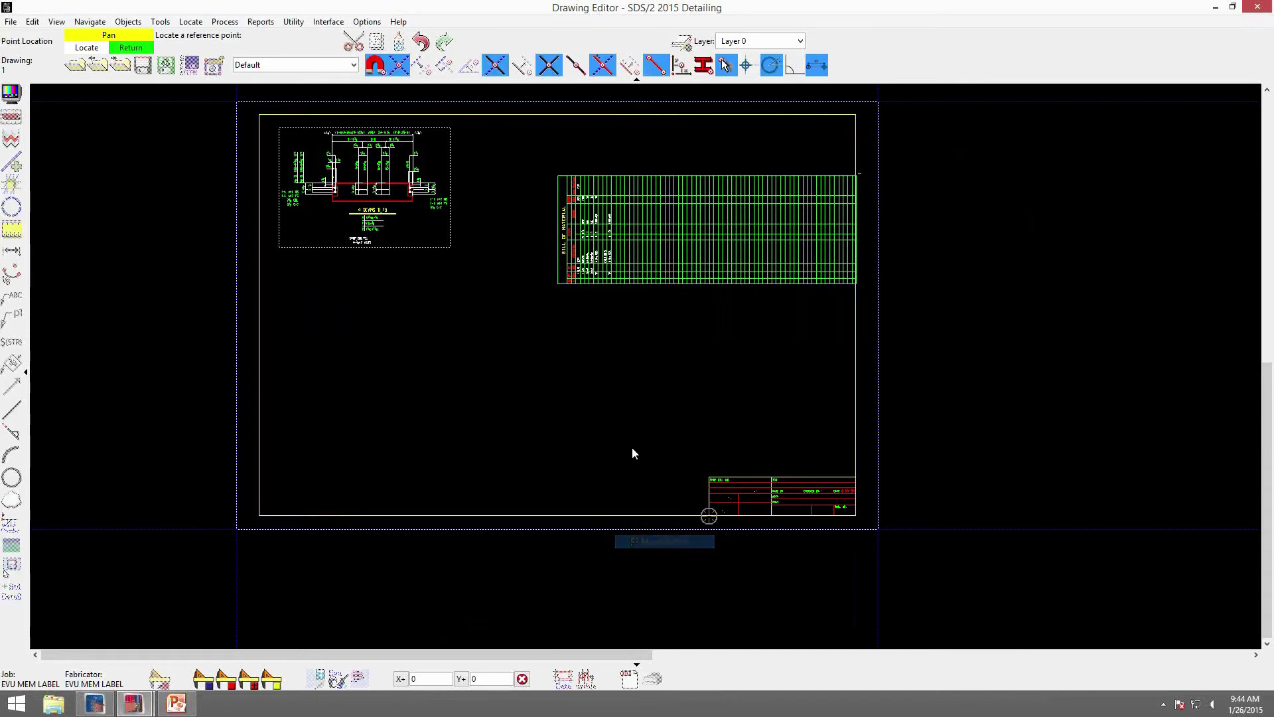
{"action": "left_click", "coordinate": [558, 285]}
{"action": "left_click", "coordinate": [260, 517]}
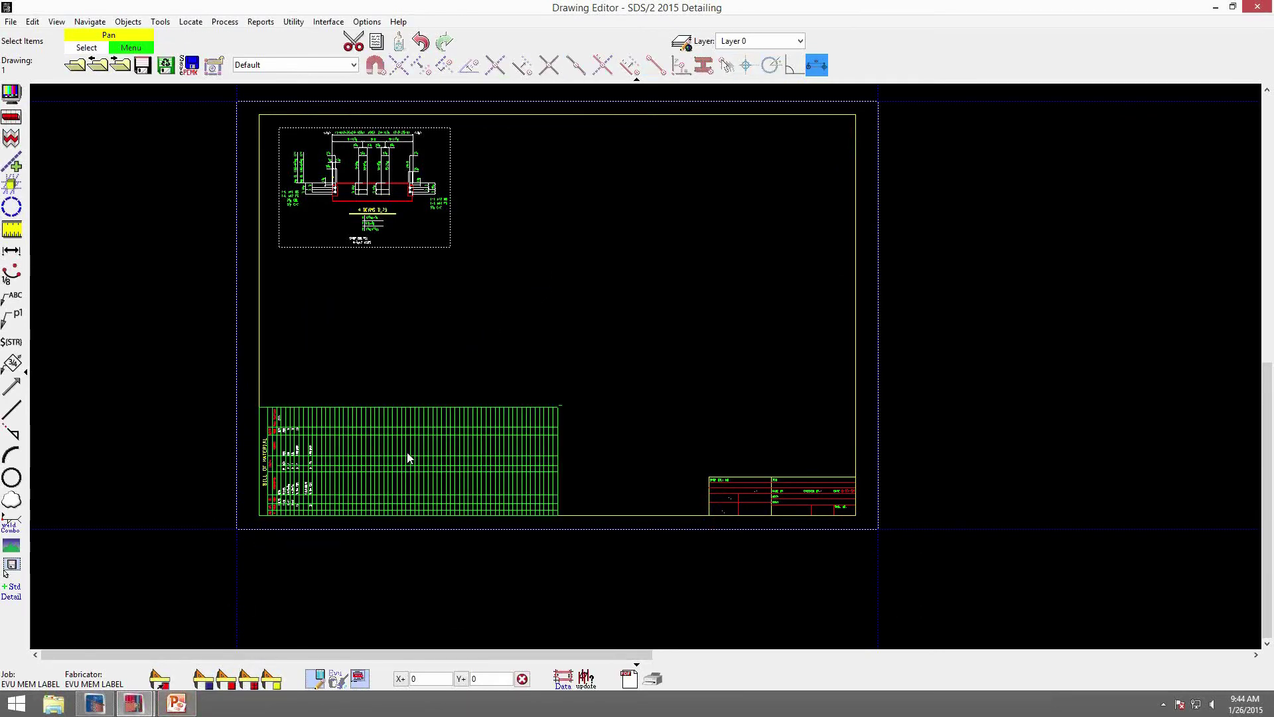
Set the bill of material's outside pen color to 7 and inside pen color to 5.
{"action": "double_click", "coordinate": [409, 458]}
{"action": "left_click", "coordinate": [370, 159]}
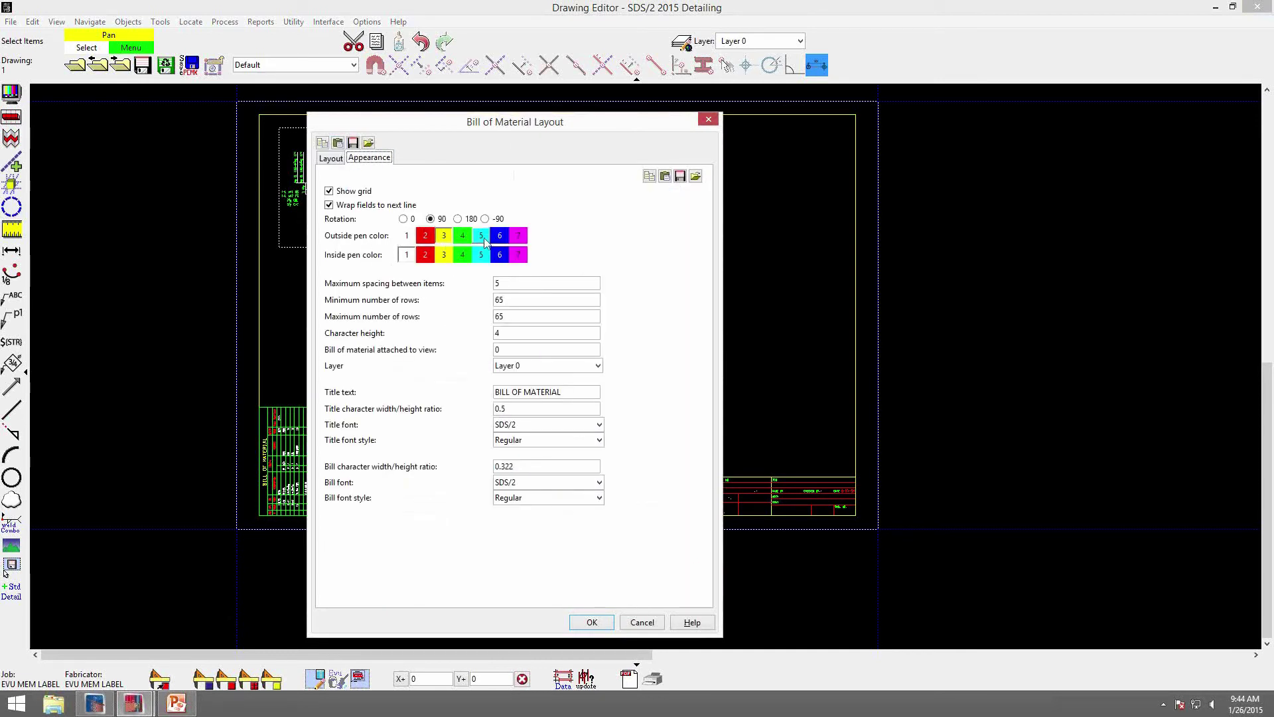
{"action": "left_click", "coordinate": [521, 241]}
{"action": "left_click", "coordinate": [480, 255]}
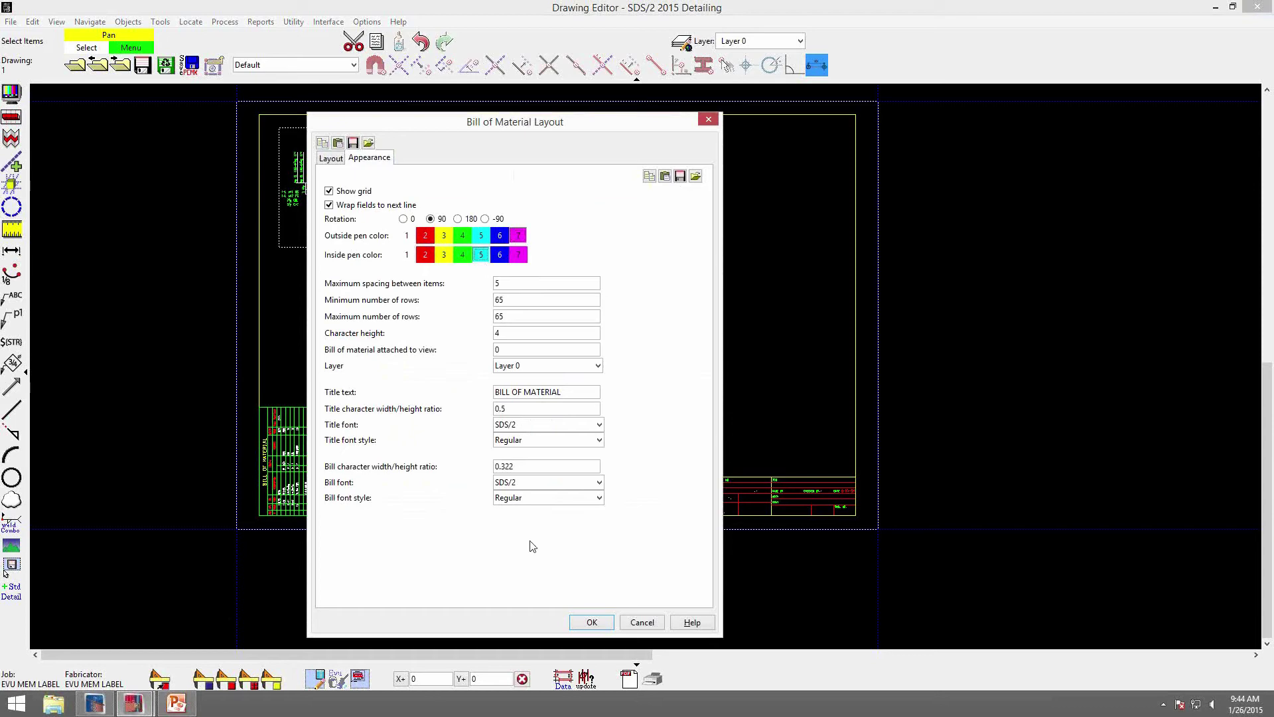
{"action": "left_click", "coordinate": [591, 622]}
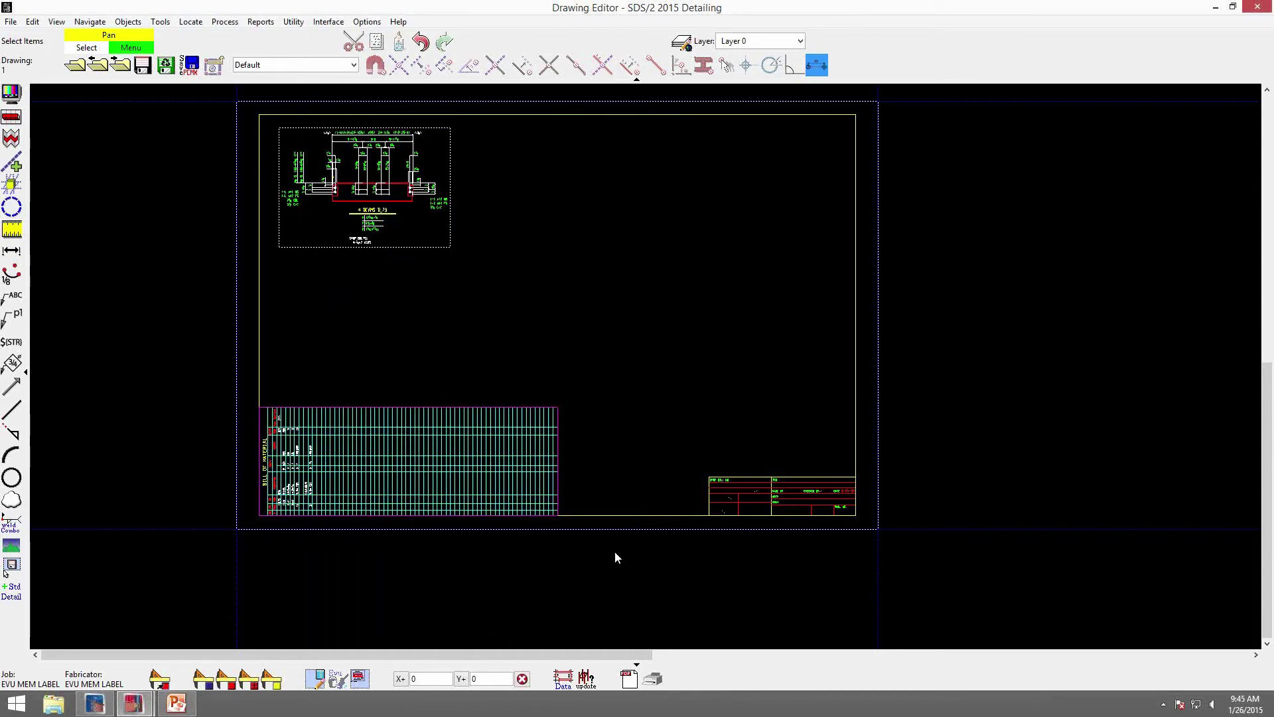
Set the bill of material's rotation back to 0.
{"action": "double_click", "coordinate": [488, 434]}
{"action": "left_click", "coordinate": [367, 158]}
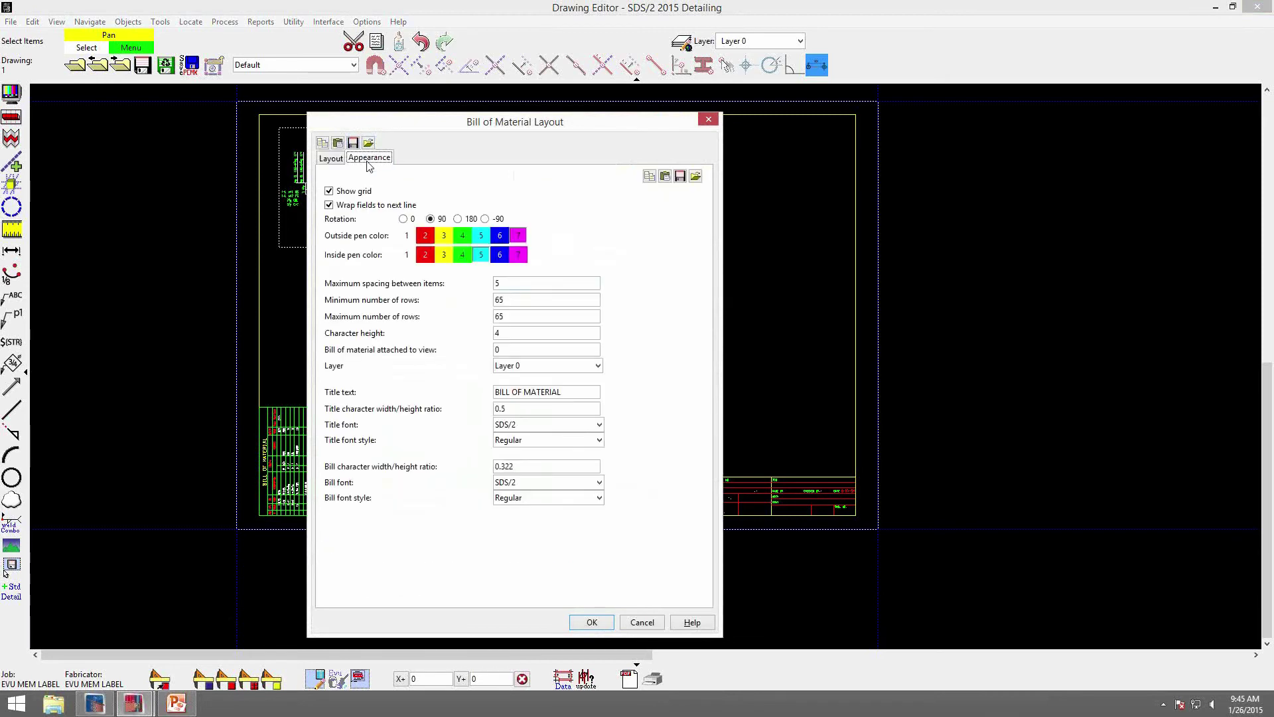
{"action": "left_click", "coordinate": [404, 219]}
{"action": "left_click", "coordinate": [589, 621]}
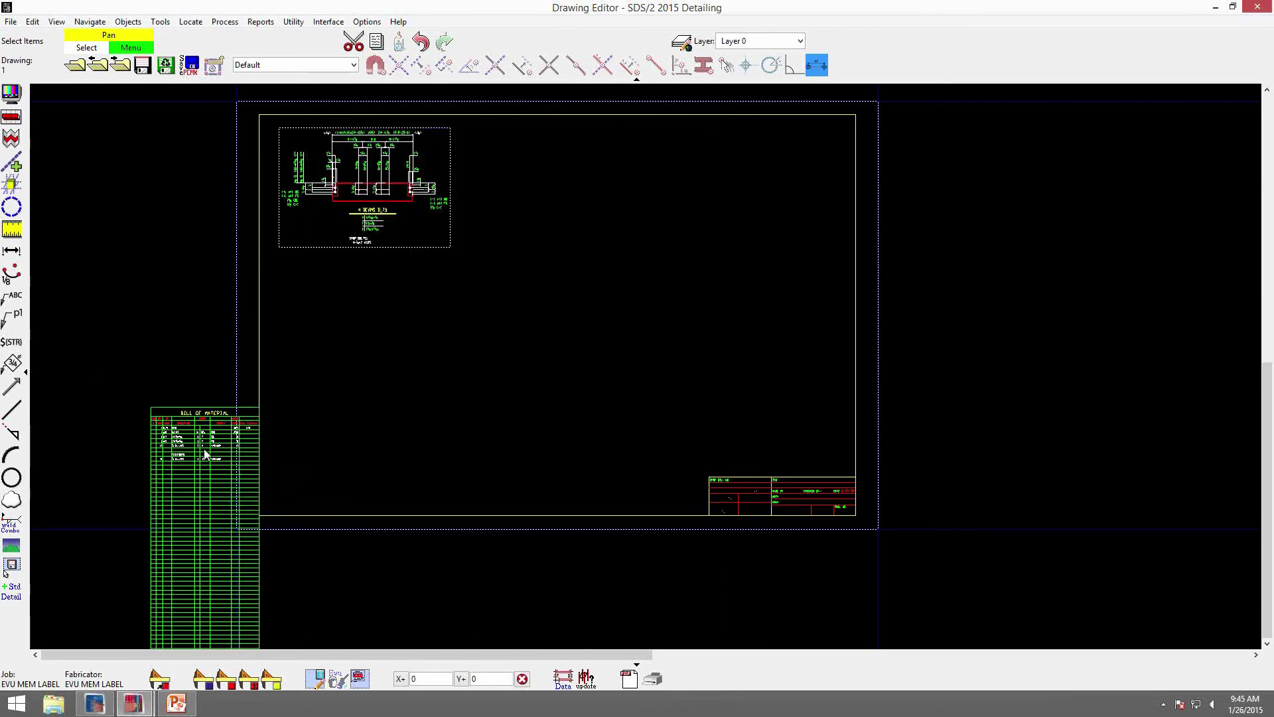
Move the bill of material so its upper-right corner snaps to the upper-right corner of the sheet border.
{"action": "right_click", "coordinate": [206, 454]}
{"action": "left_click", "coordinate": [258, 443]}
{"action": "left_click", "coordinate": [258, 408]}
{"action": "left_click", "coordinate": [856, 116]}
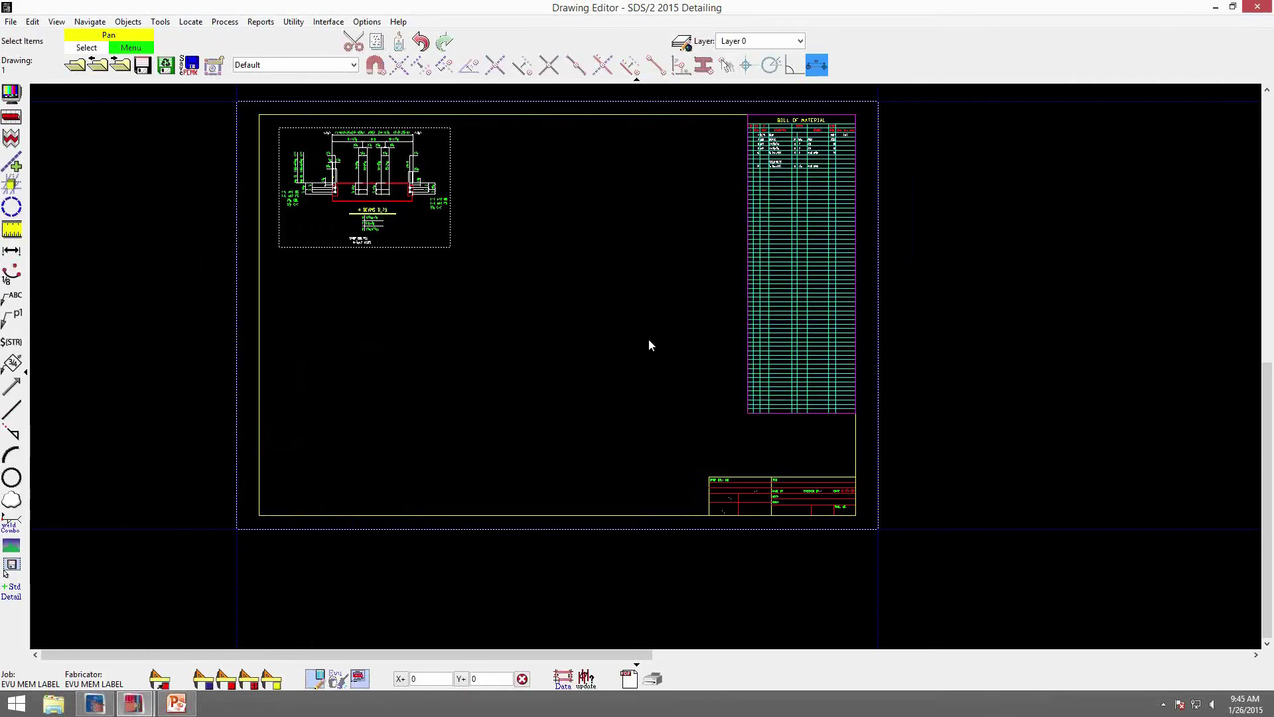
Set the bill of material's minimum number of rows to 5.
{"action": "double_click", "coordinate": [814, 236]}
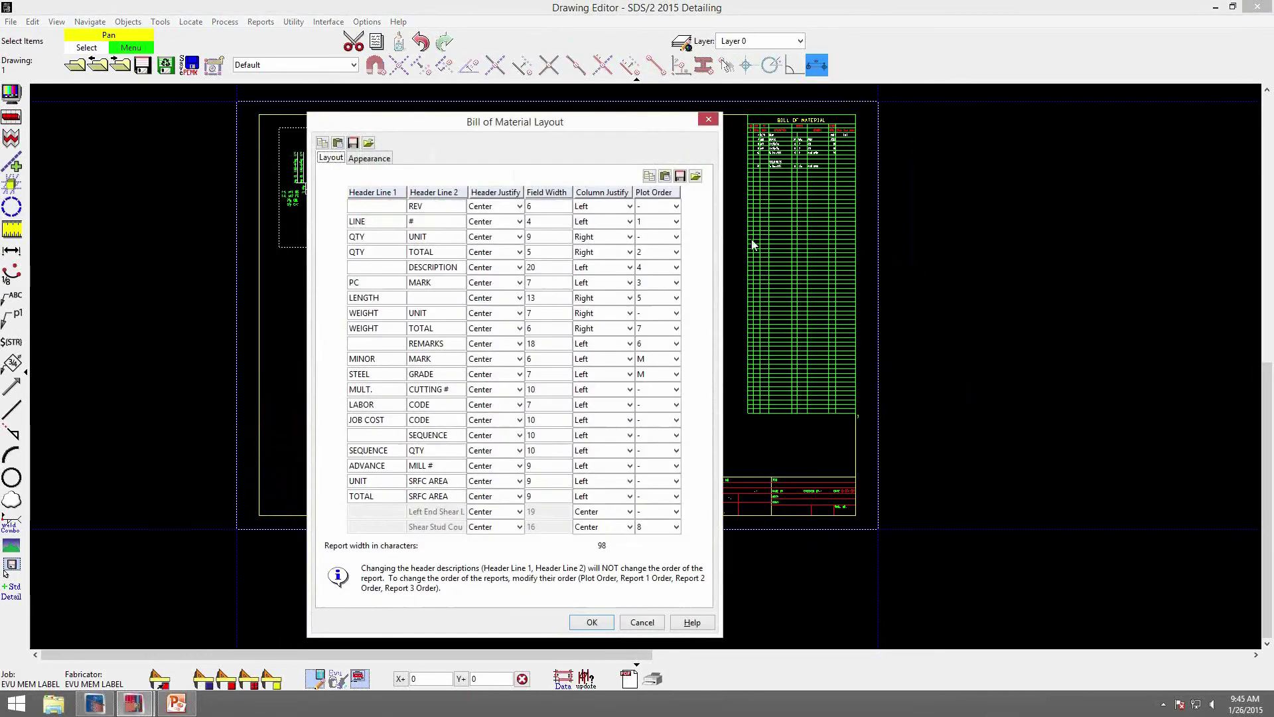
{"action": "left_click", "coordinate": [370, 159]}
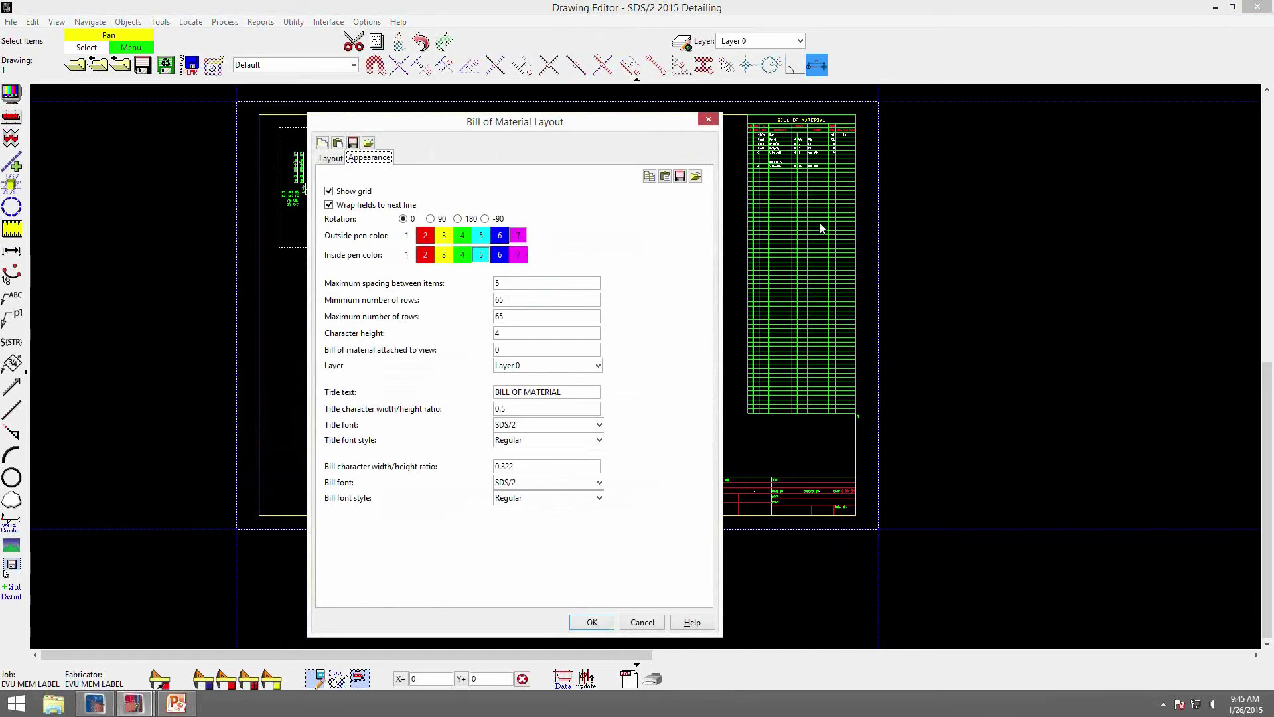
{"action": "double_click", "coordinate": [530, 303]}
{"action": "left_click", "coordinate": [588, 623]}
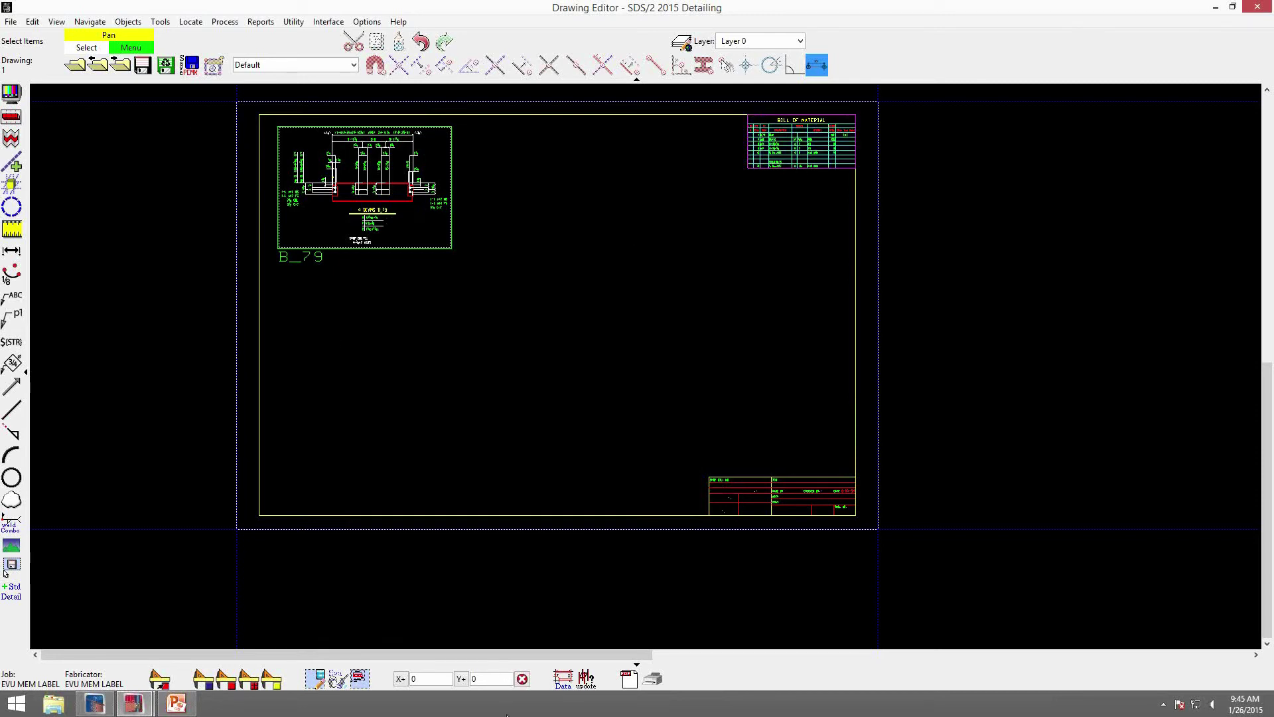
Add the details of piecemarks B_11 and B_12 to the sheet, stacked below the B_79 detail.
{"action": "left_click", "coordinate": [316, 679]}
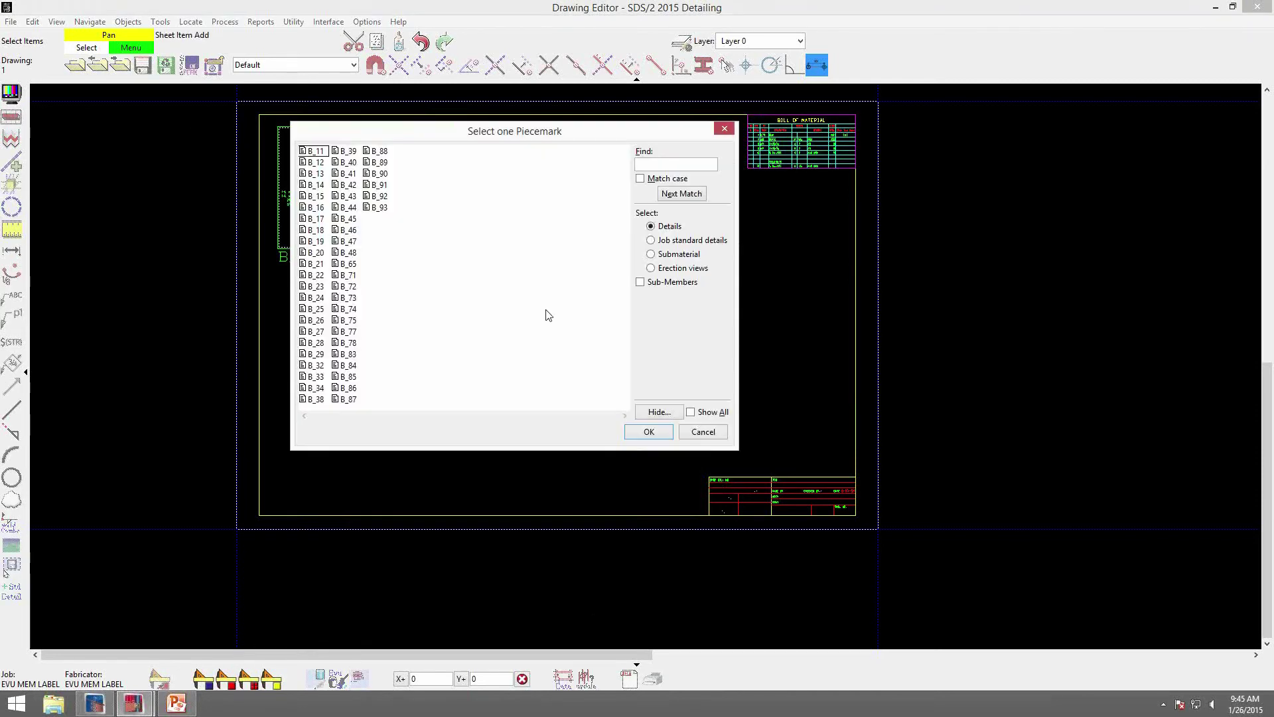
{"action": "left_click", "coordinate": [641, 430]}
{"action": "left_click", "coordinate": [271, 387]}
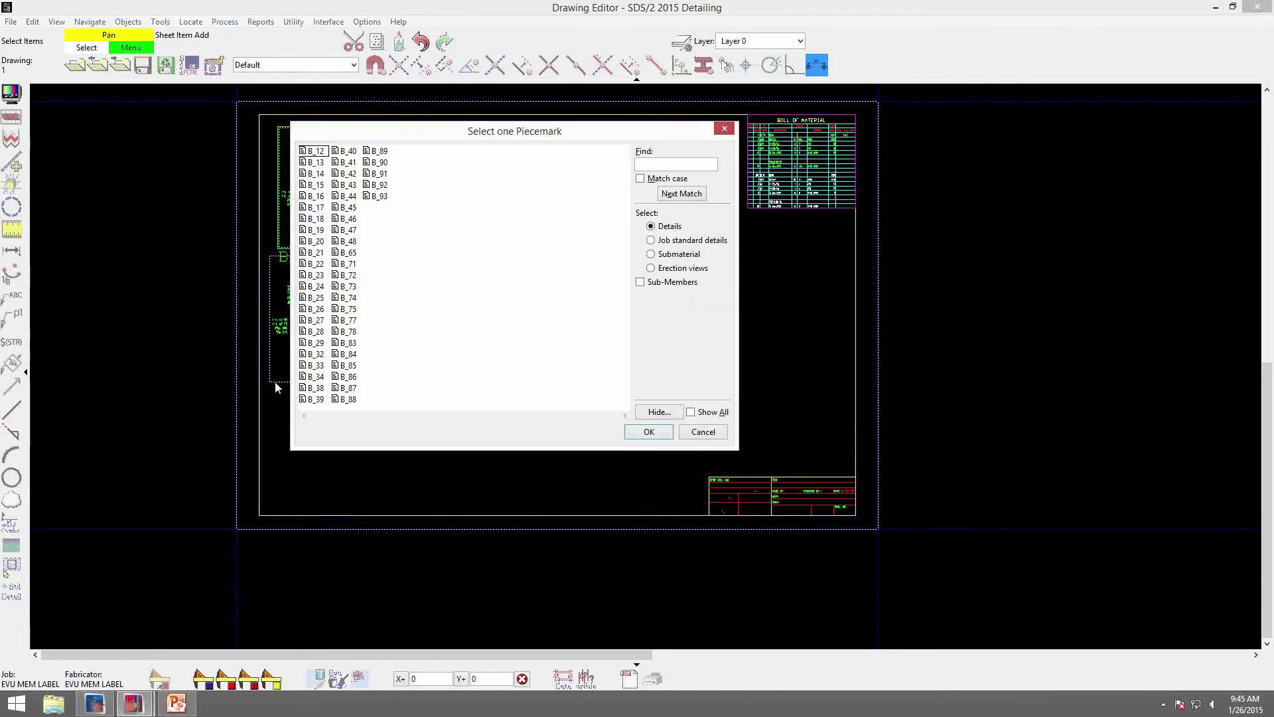
{"action": "left_click", "coordinate": [320, 154]}
{"action": "left_click", "coordinate": [649, 432]}
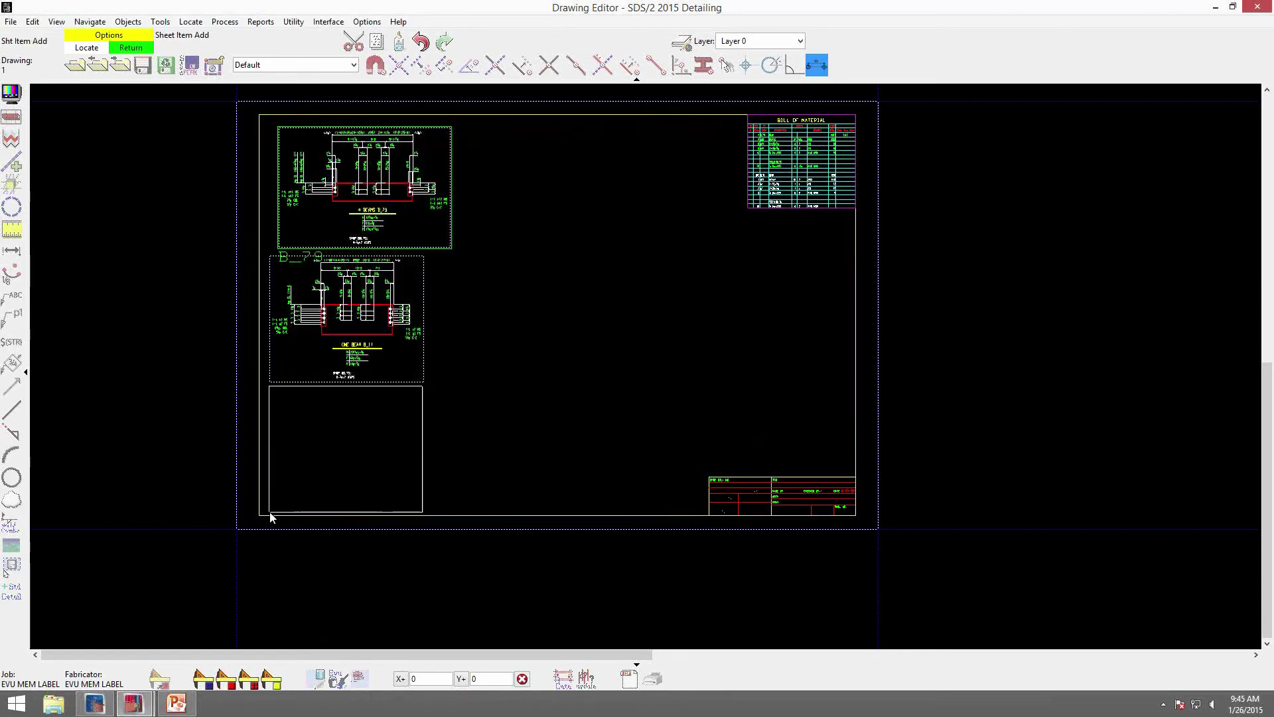
{"action": "left_click", "coordinate": [267, 512]}
Add the details of piecemarks B_13 and B_15 to the sheet as a second column beside the existing details.
{"action": "left_click", "coordinate": [316, 152]}
{"action": "left_click", "coordinate": [649, 432]}
{"action": "left_click", "coordinate": [456, 236]}
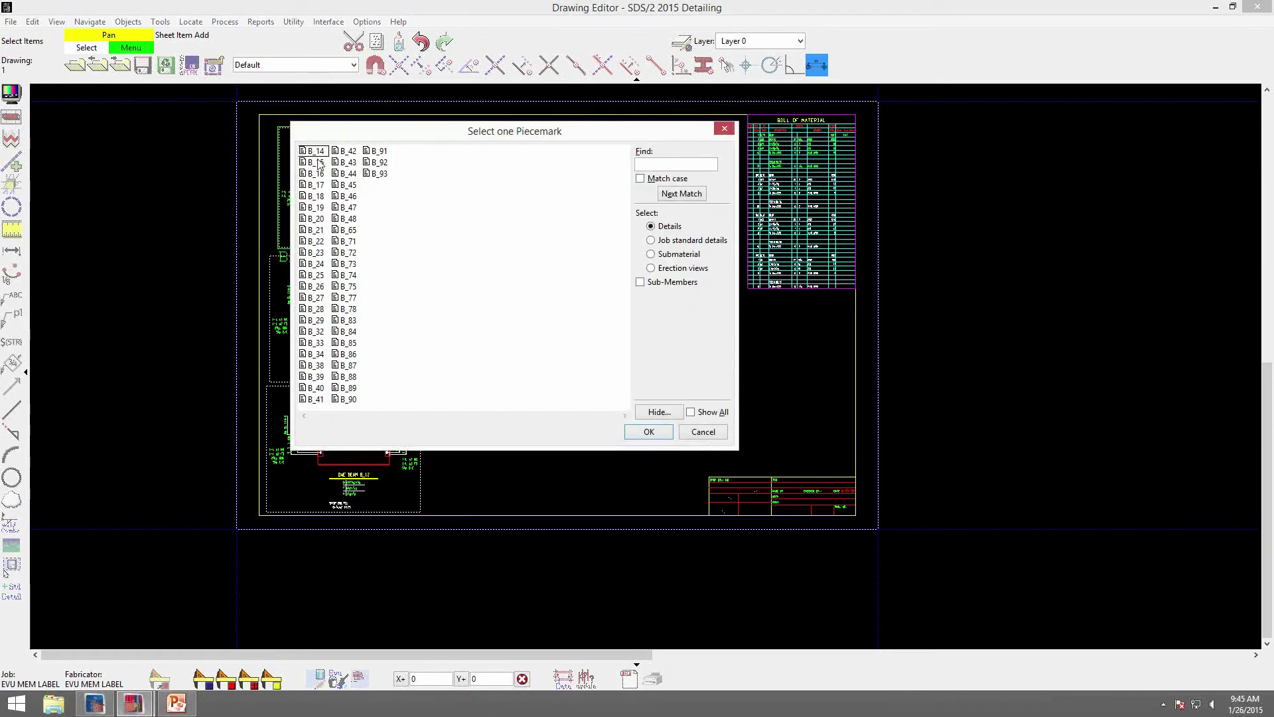
{"action": "left_click", "coordinate": [316, 163]}
{"action": "left_click", "coordinate": [660, 433]}
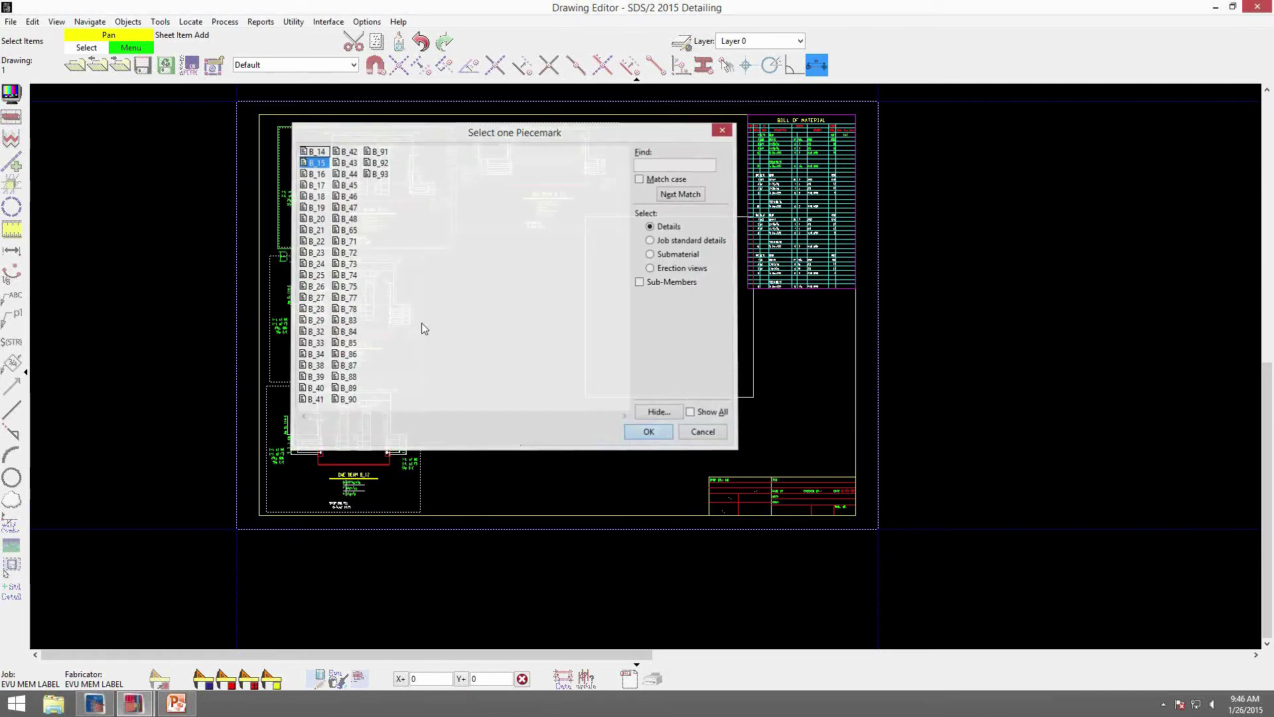
{"action": "left_click", "coordinate": [436, 421]}
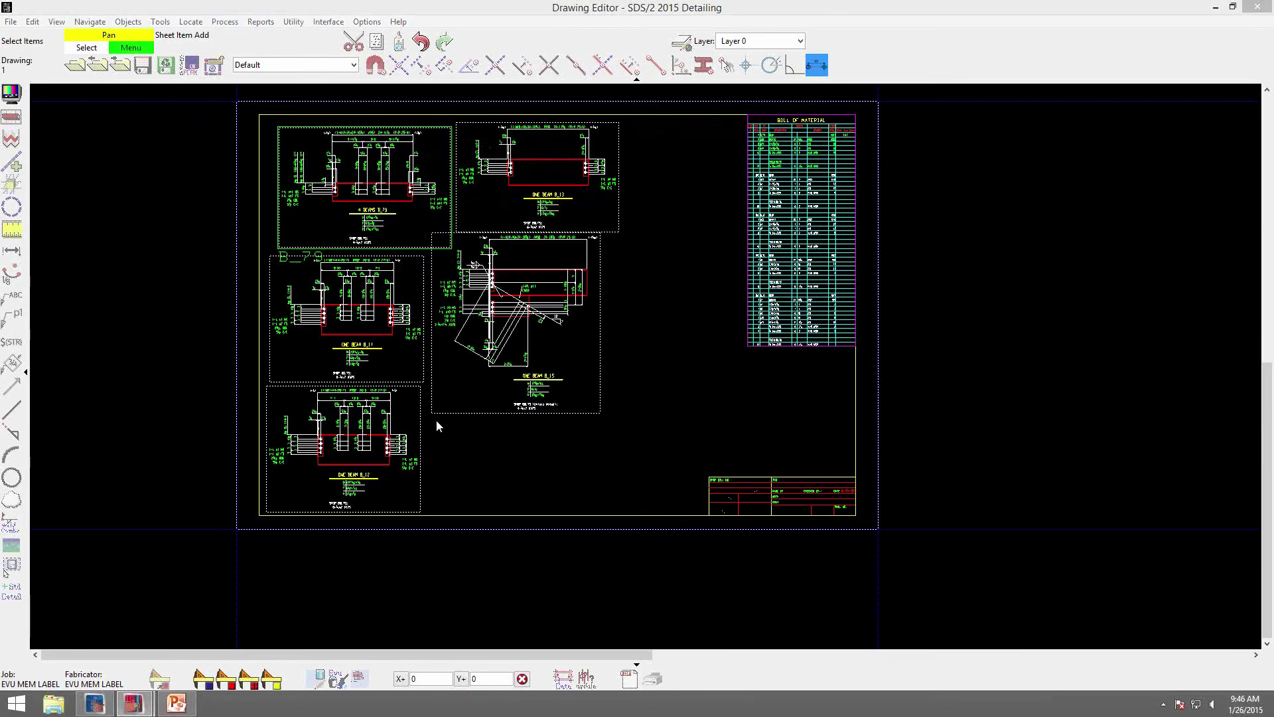
Add the details of piecemarks B_18 and B_19 along the sheet's lower border, accepting the bill lines alert, and finish adding sheet items.
{"action": "left_click", "coordinate": [312, 186]}
{"action": "left_click", "coordinate": [649, 432]}
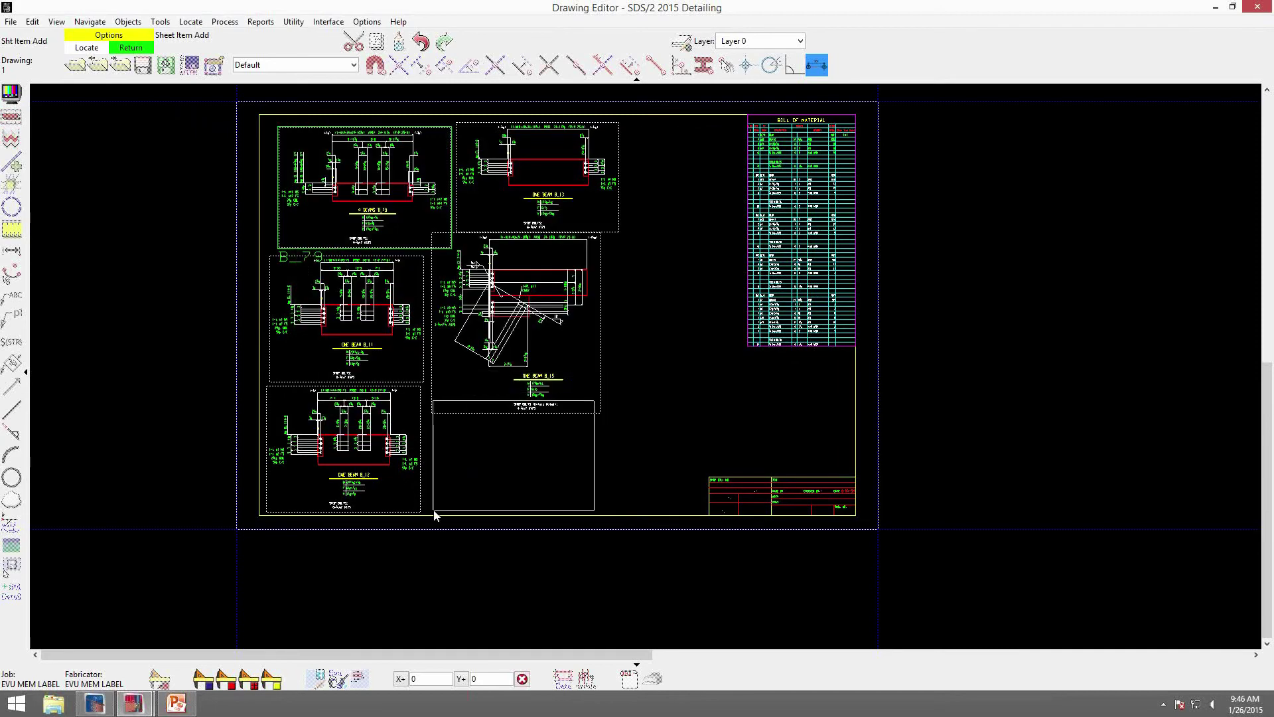
{"action": "left_click", "coordinate": [425, 523]}
{"action": "left_click", "coordinate": [313, 185]}
{"action": "left_click", "coordinate": [650, 432]}
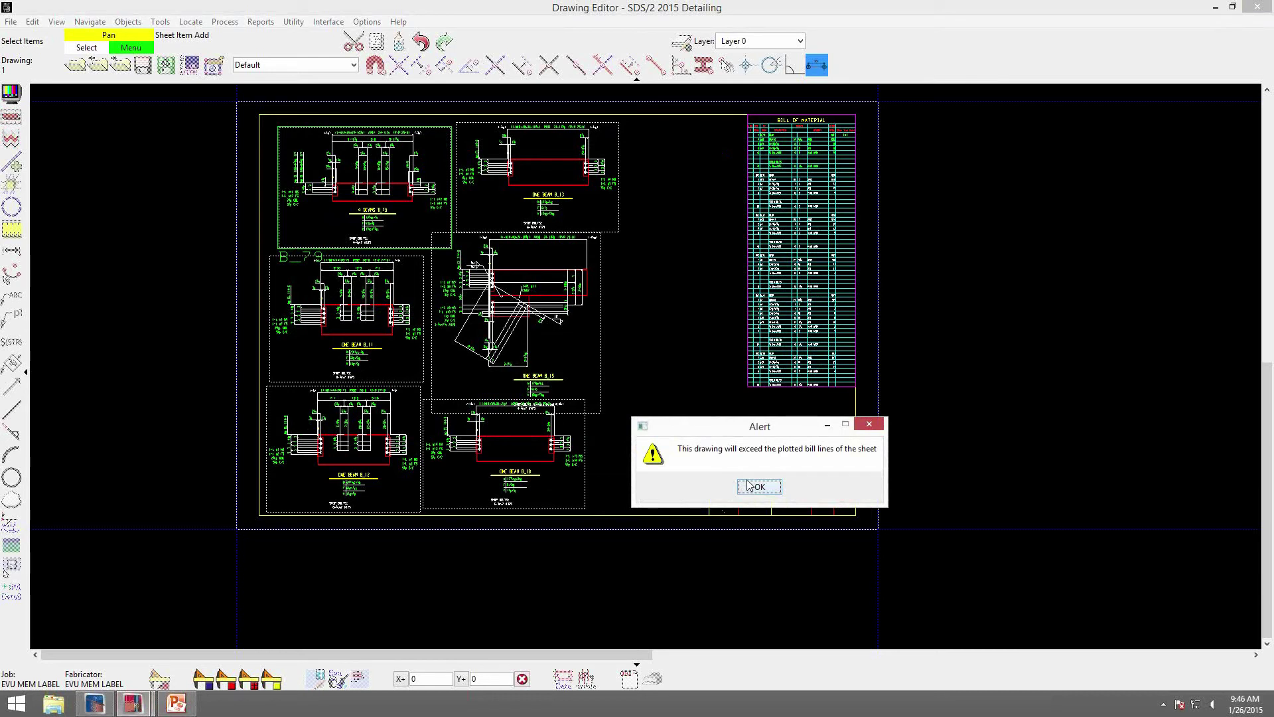
{"action": "left_click", "coordinate": [760, 489]}
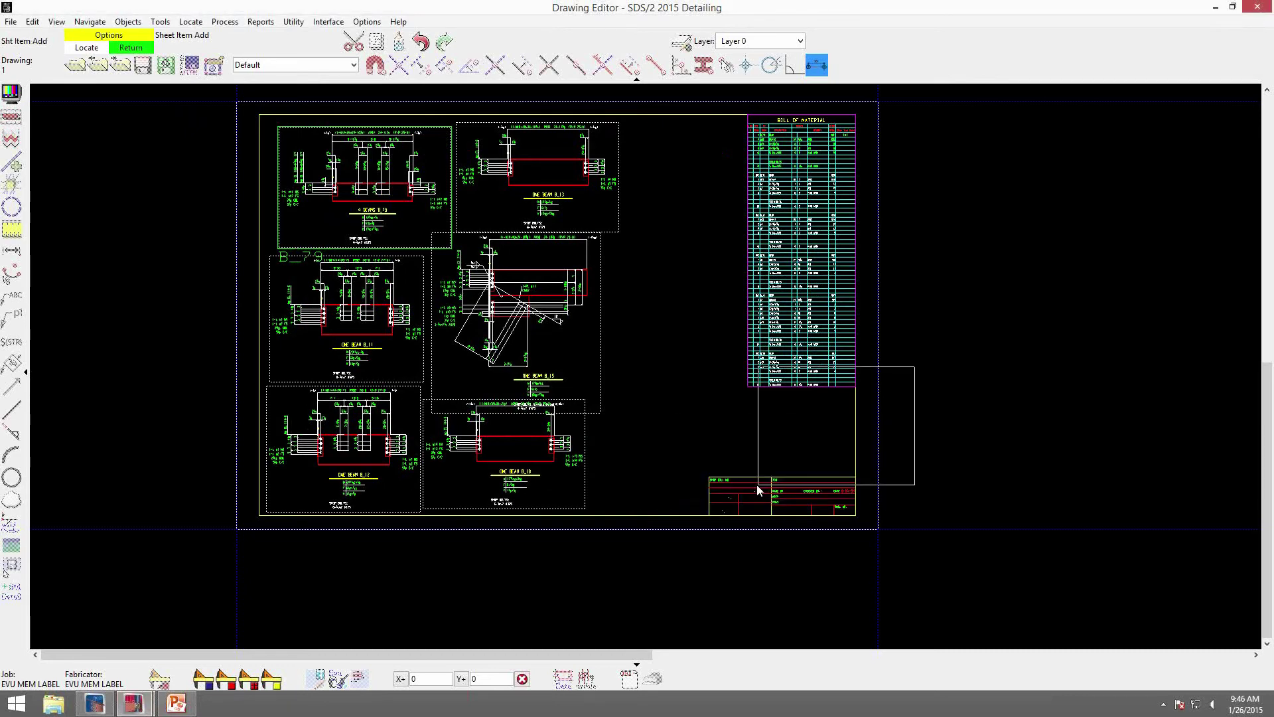
{"action": "left_click", "coordinate": [553, 519]}
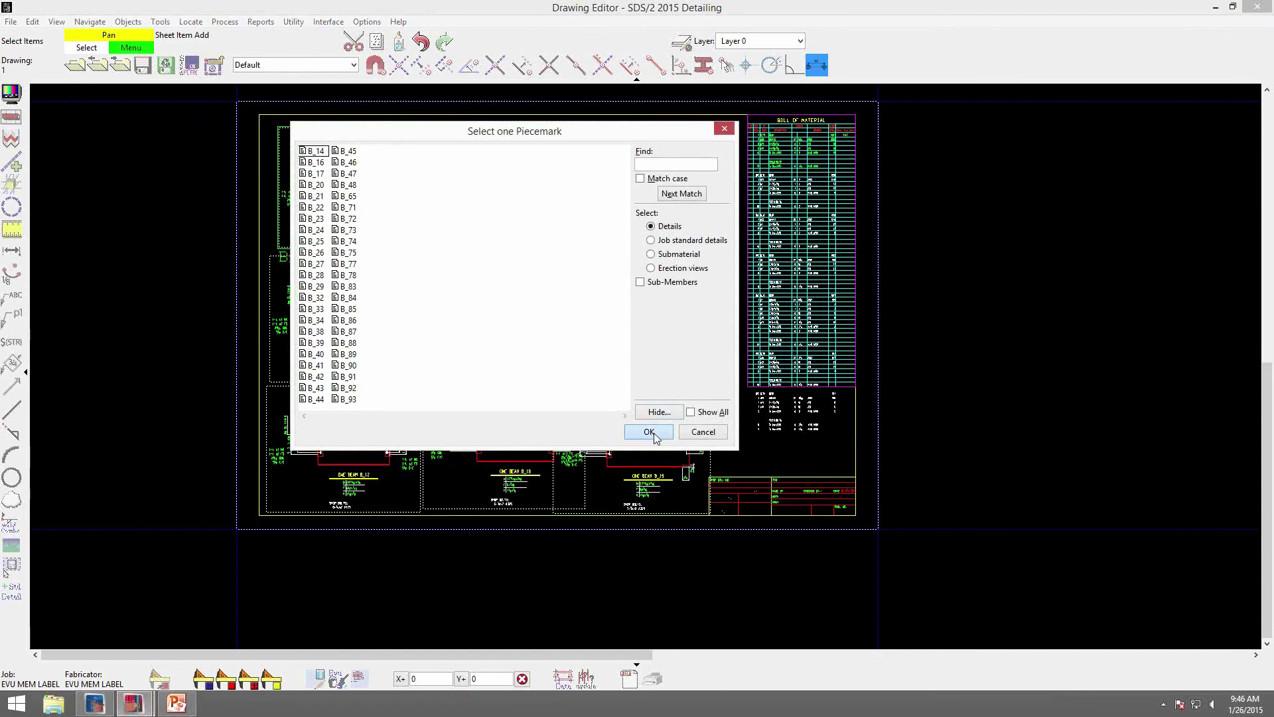
{"action": "left_click", "coordinate": [655, 432]}
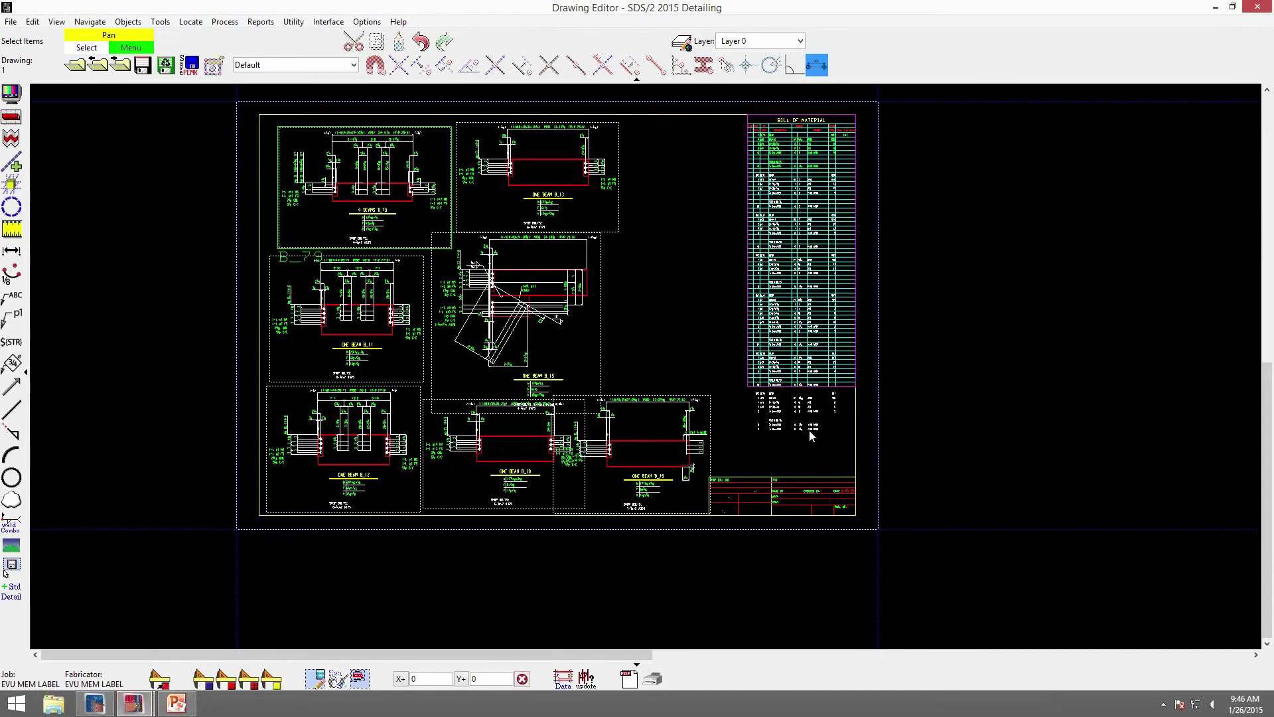
Add a second bill of material with its upper-right corner at the upper-left corner of the existing bill.
{"action": "left_click", "coordinate": [810, 304]}
{"action": "left_click", "coordinate": [128, 22]}
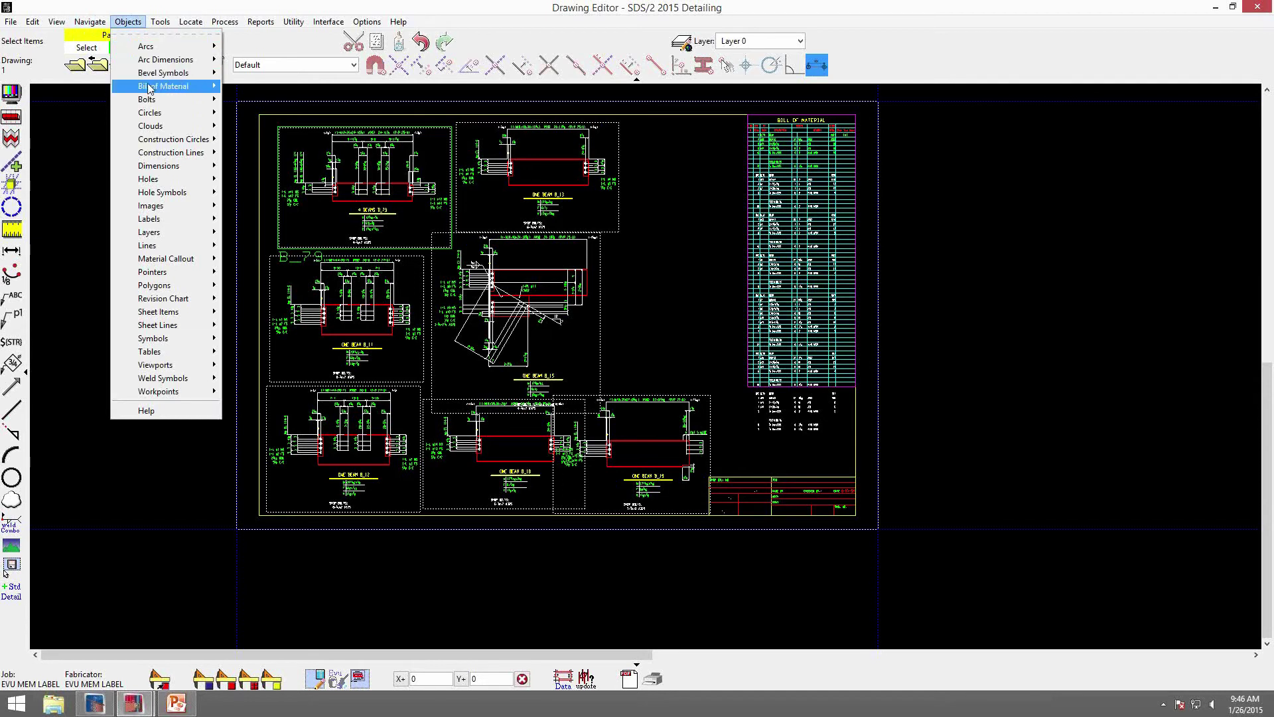
{"action": "mouse_move", "coordinate": [163, 87]}
{"action": "left_click", "coordinate": [262, 115]}
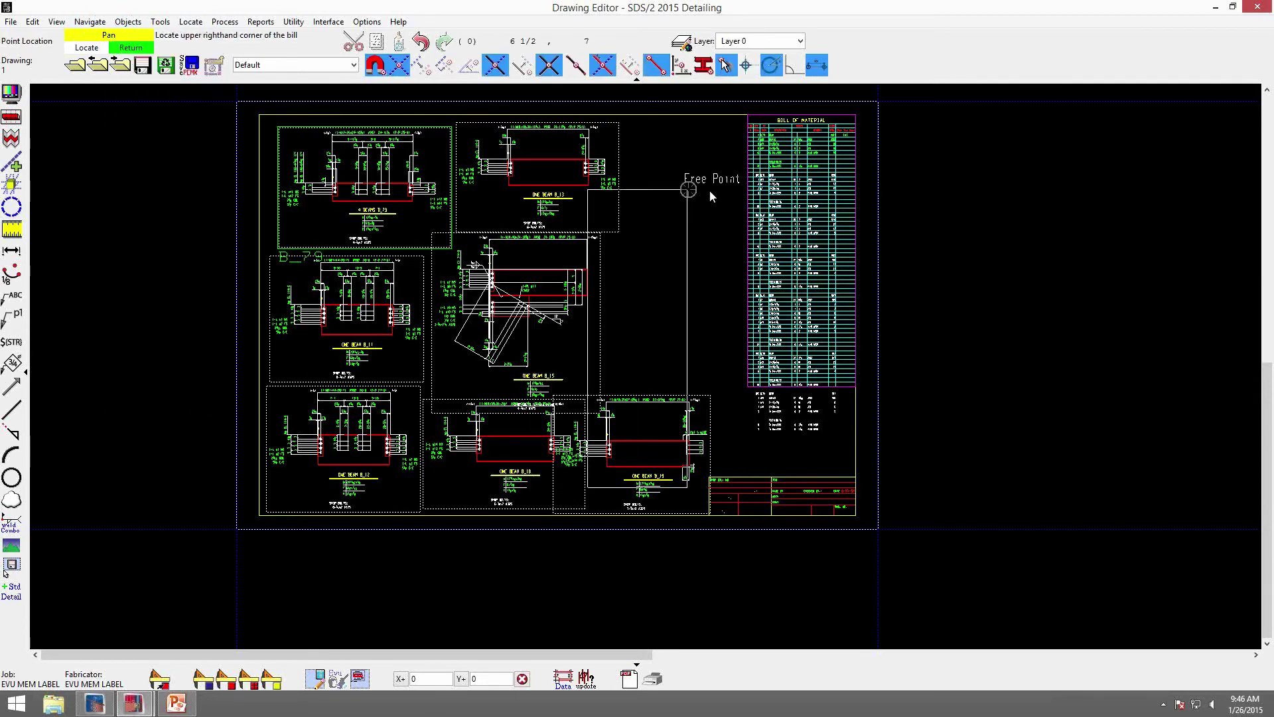
{"action": "left_click", "coordinate": [747, 116]}
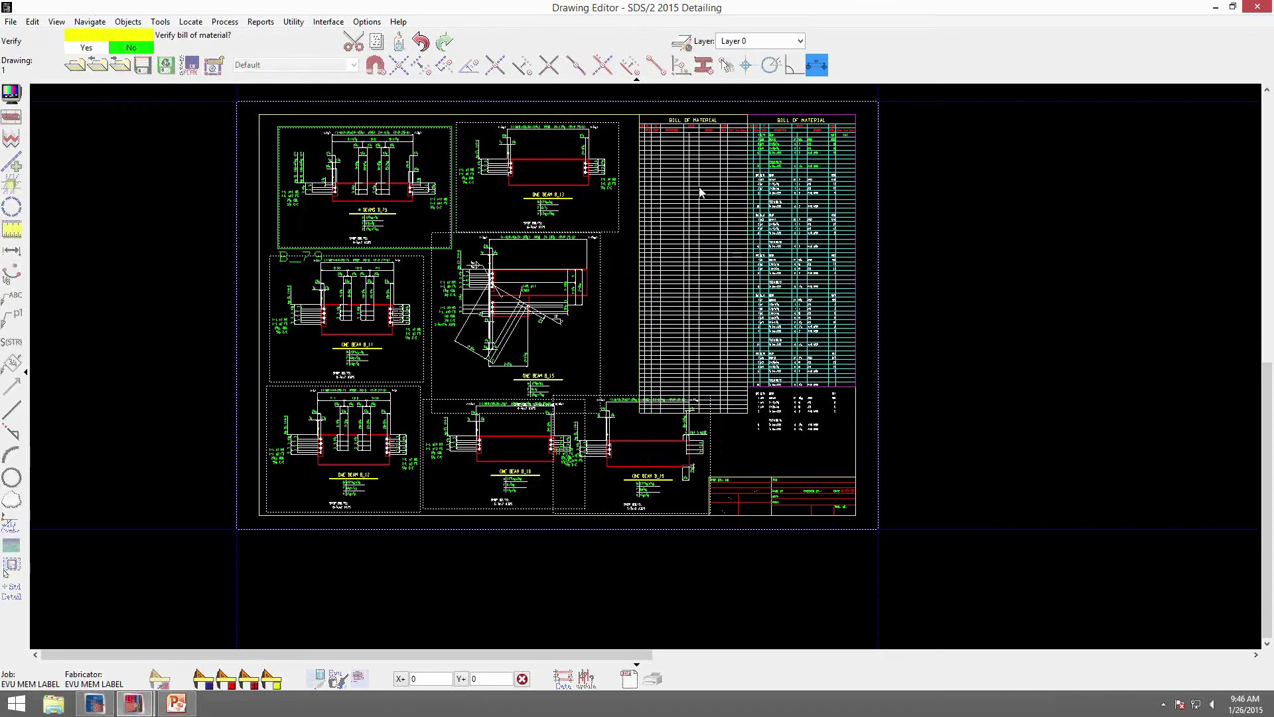
{"action": "left_click", "coordinate": [663, 314]}
{"action": "right_click", "coordinate": [740, 498]}
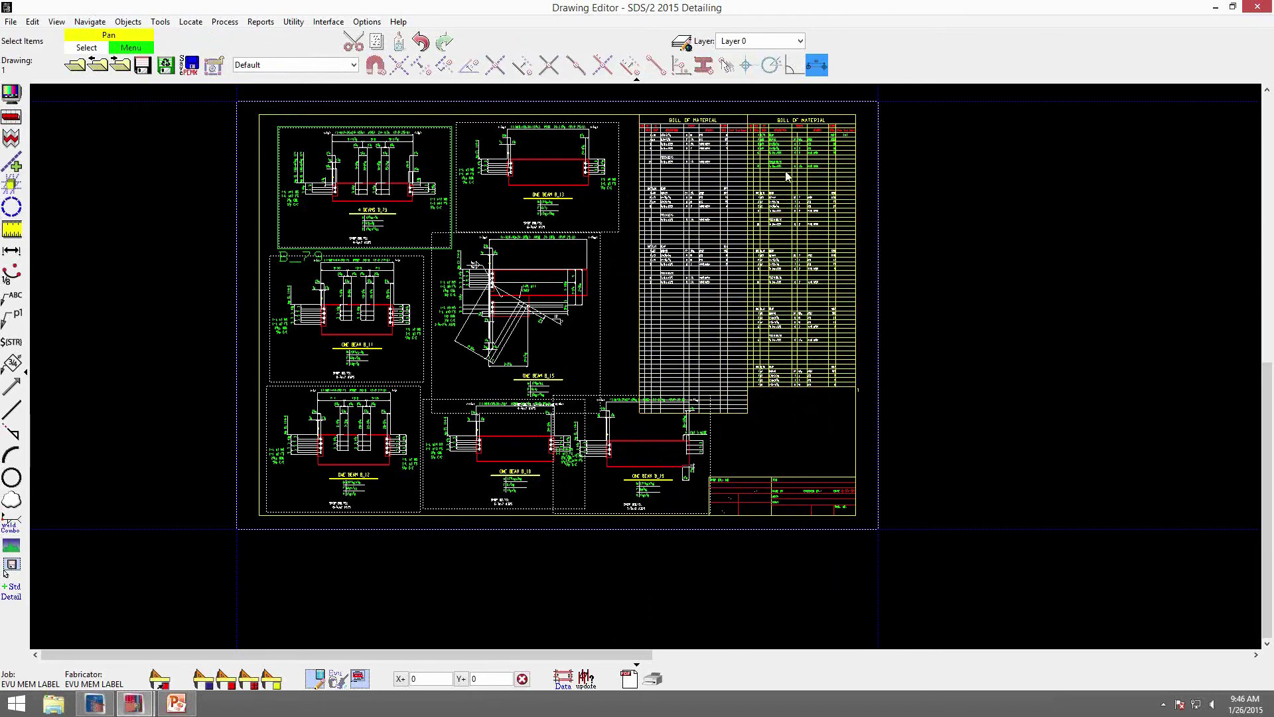
Check how the items are split across both bills, and delete the second bill of material.
{"action": "scroll", "coordinate": [787, 176], "scroll_direction": "up", "scroll_amount": 3}
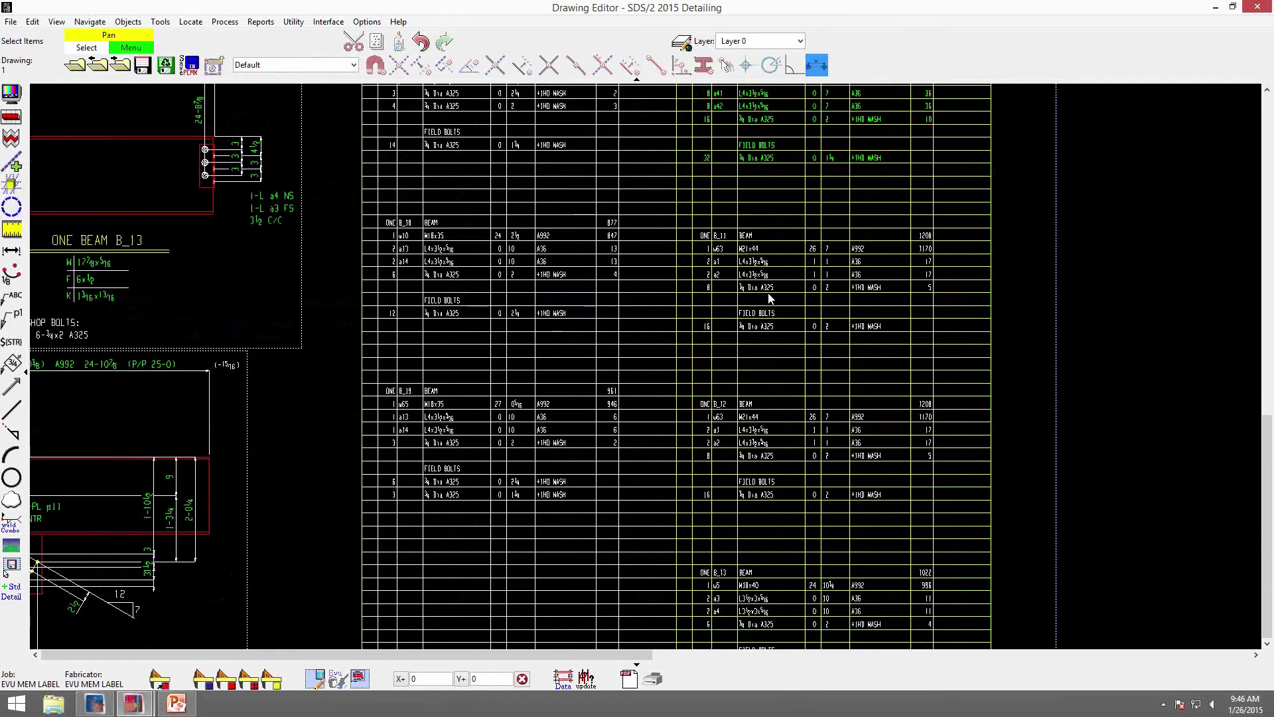
{"action": "scroll", "coordinate": [770, 298], "scroll_direction": "down", "scroll_amount": 3}
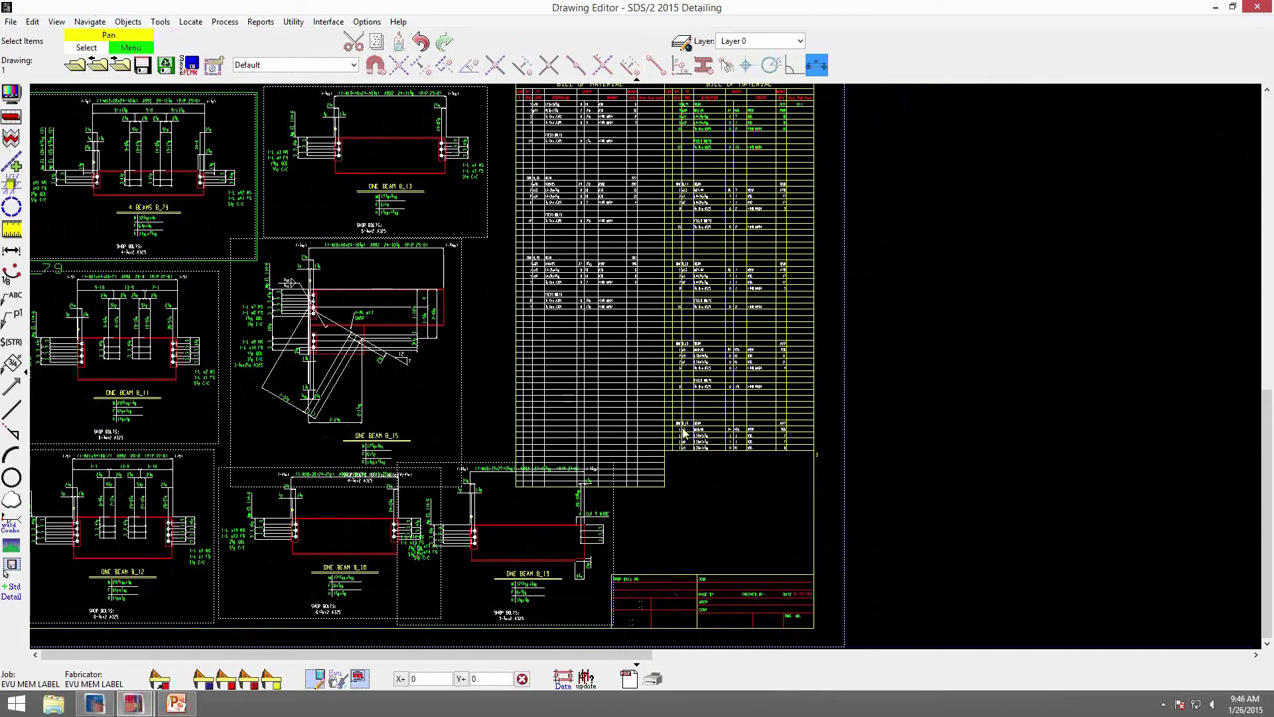
{"action": "middle_click_drag", "start_coordinate": [617, 365], "coordinate": [618, 401]}
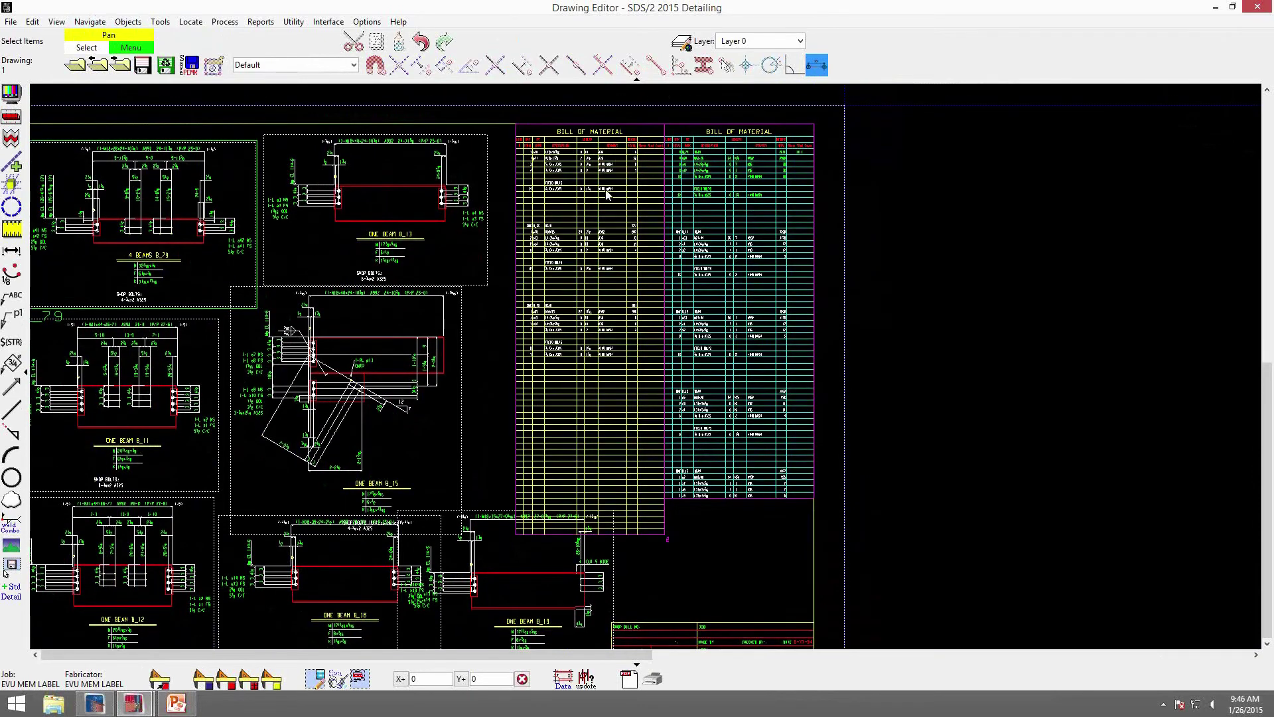
{"action": "left_click", "coordinate": [582, 393]}
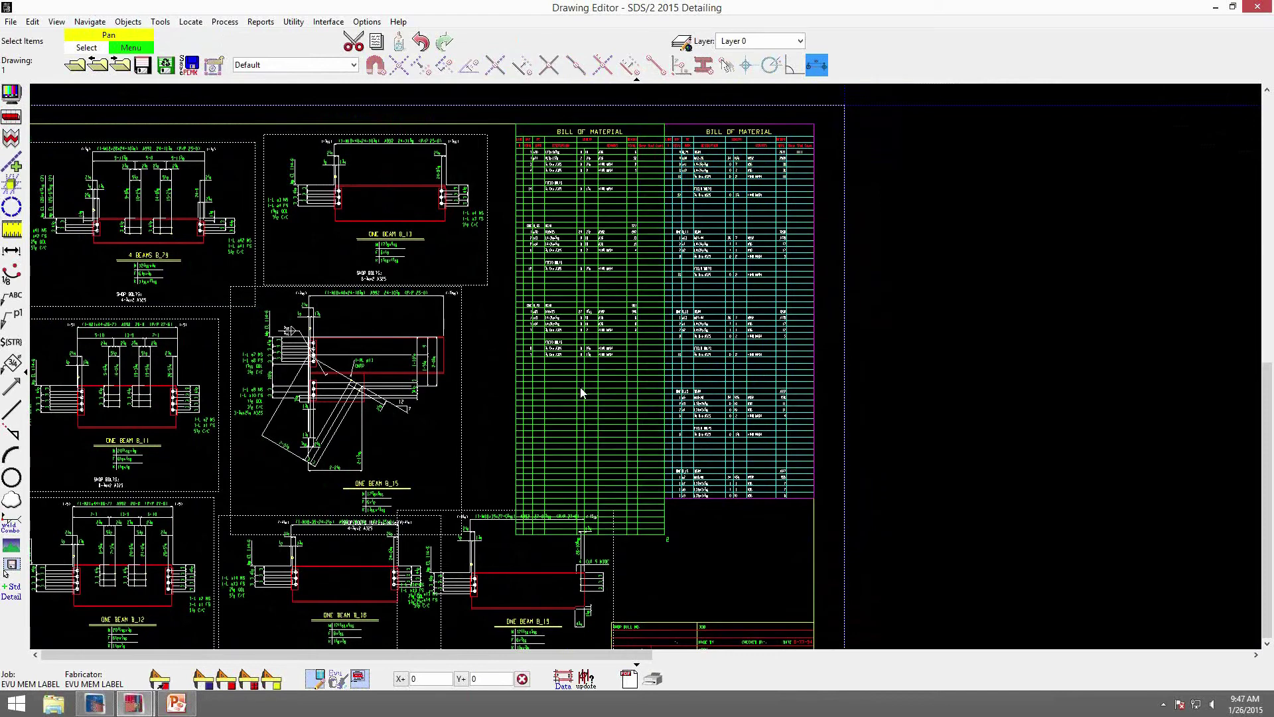
{"action": "key", "text": "Delete"}
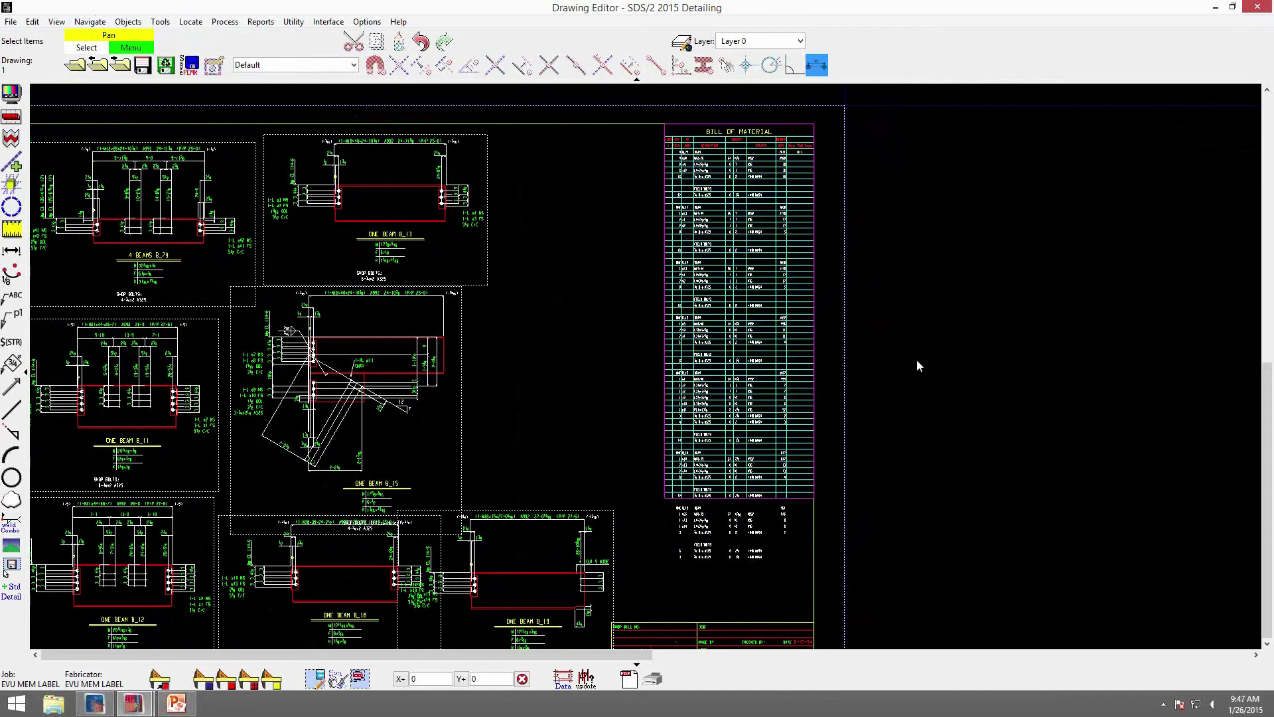
Set the remaining bill of material's maximum number of rows to 75.
{"action": "left_click", "coordinate": [786, 336]}
{"action": "double_click", "coordinate": [786, 336]}
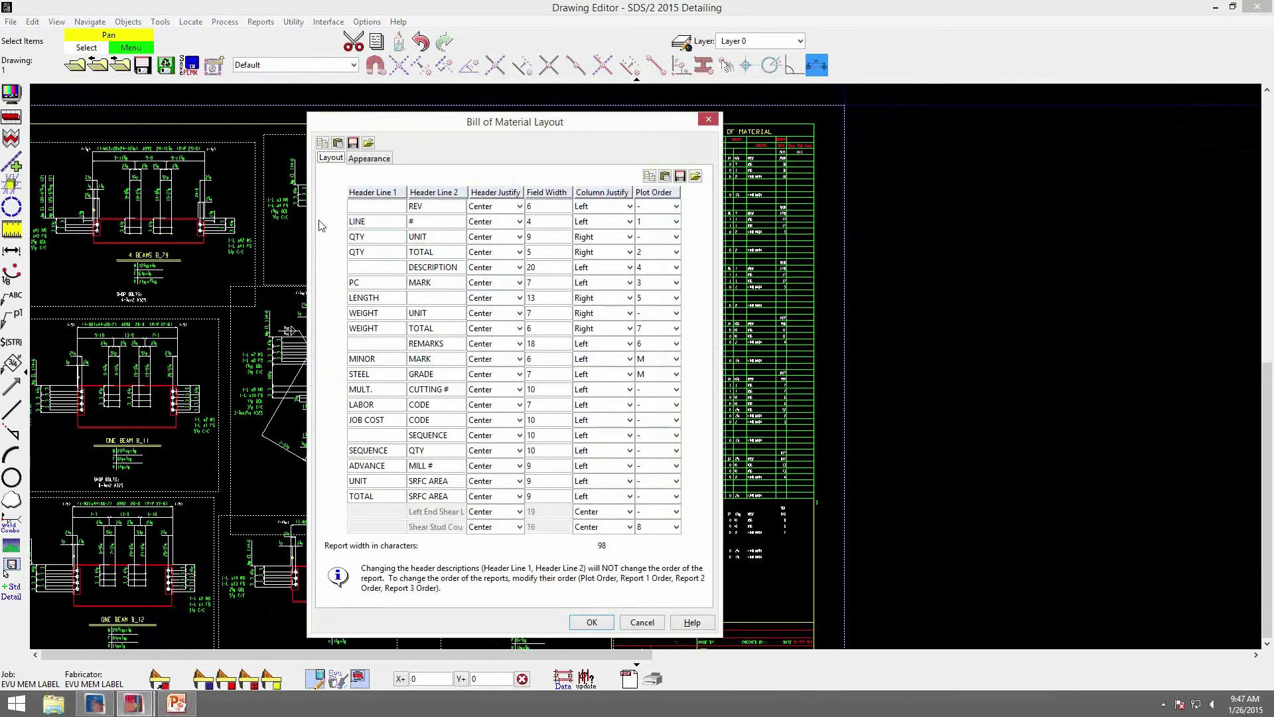
{"action": "left_click", "coordinate": [379, 159]}
{"action": "double_click", "coordinate": [520, 317]}
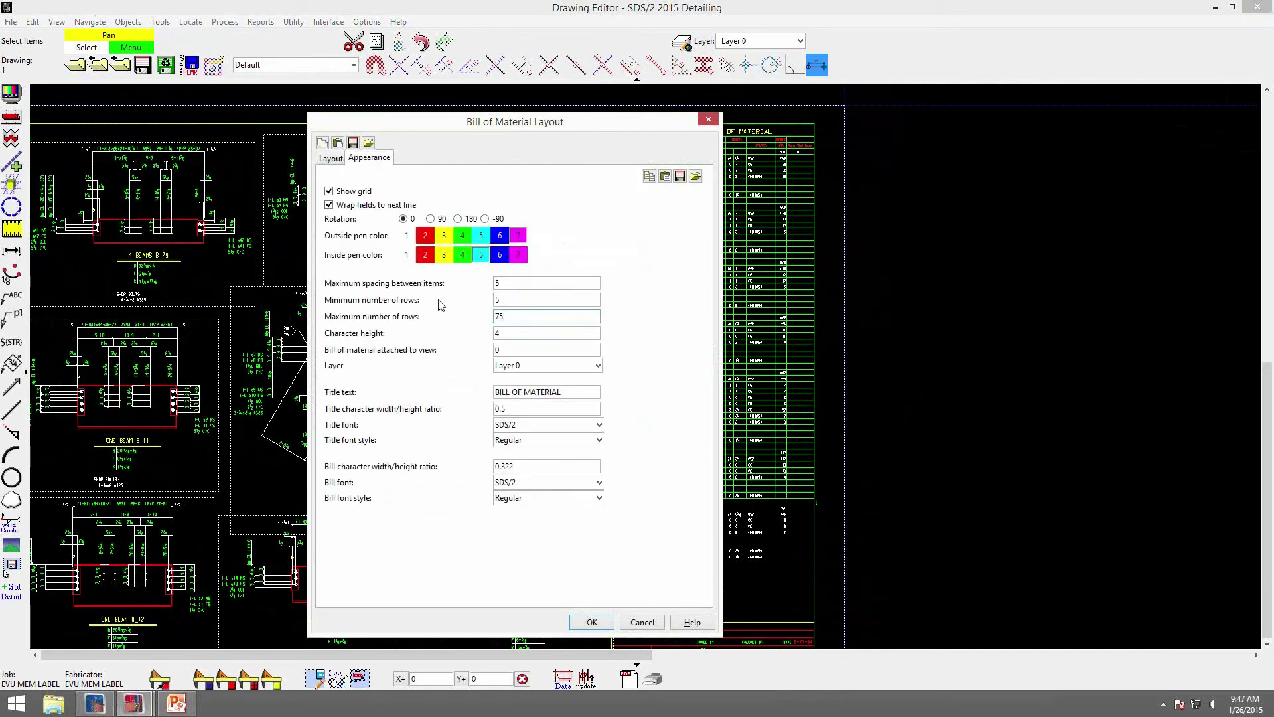
{"action": "key", "text": "Return"}
{"action": "left_click", "coordinate": [1014, 440]}
Delete the B_11, B_12, B_13, B_15, B_18 and B_19 details from the sheet, keeping only B_79.
{"action": "scroll", "coordinate": [634, 208], "scroll_direction": "down", "scroll_amount": 3}
{"action": "scroll", "coordinate": [631, 336], "scroll_direction": "up", "scroll_amount": 2}
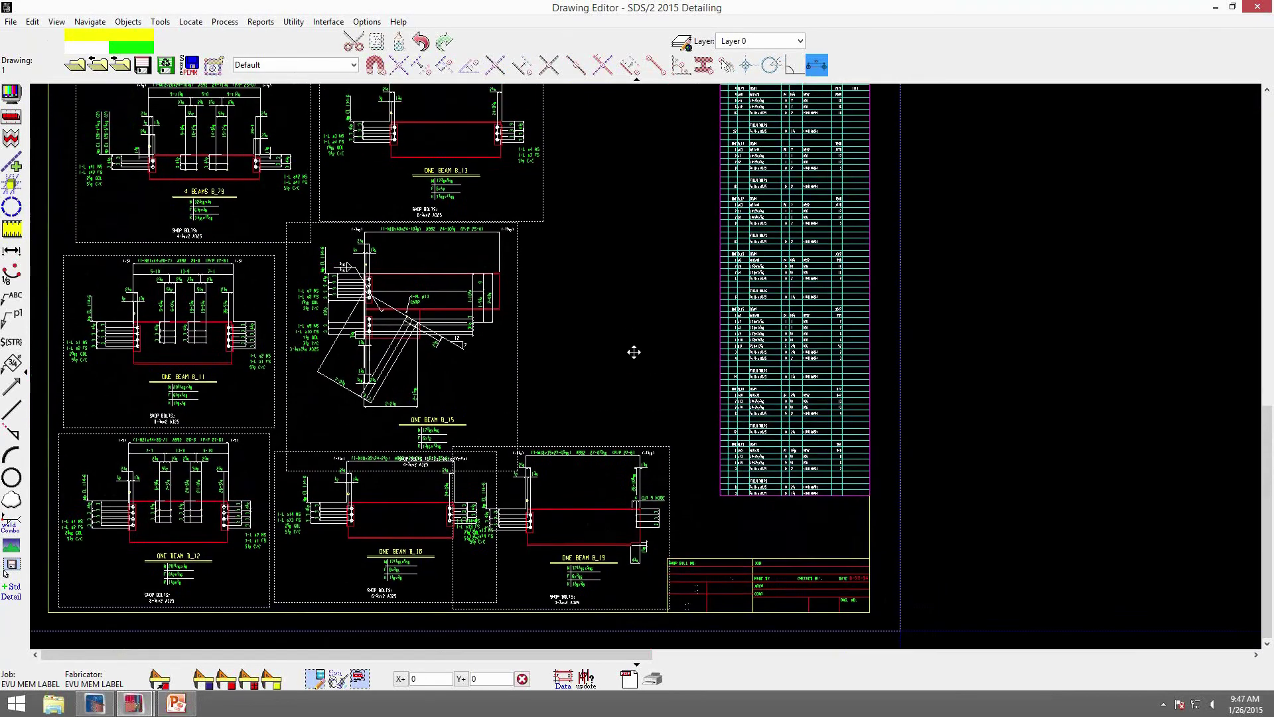
{"action": "left_click_drag", "start_coordinate": [688, 567], "coordinate": [168, 328]}
{"action": "key", "text": "Delete"}
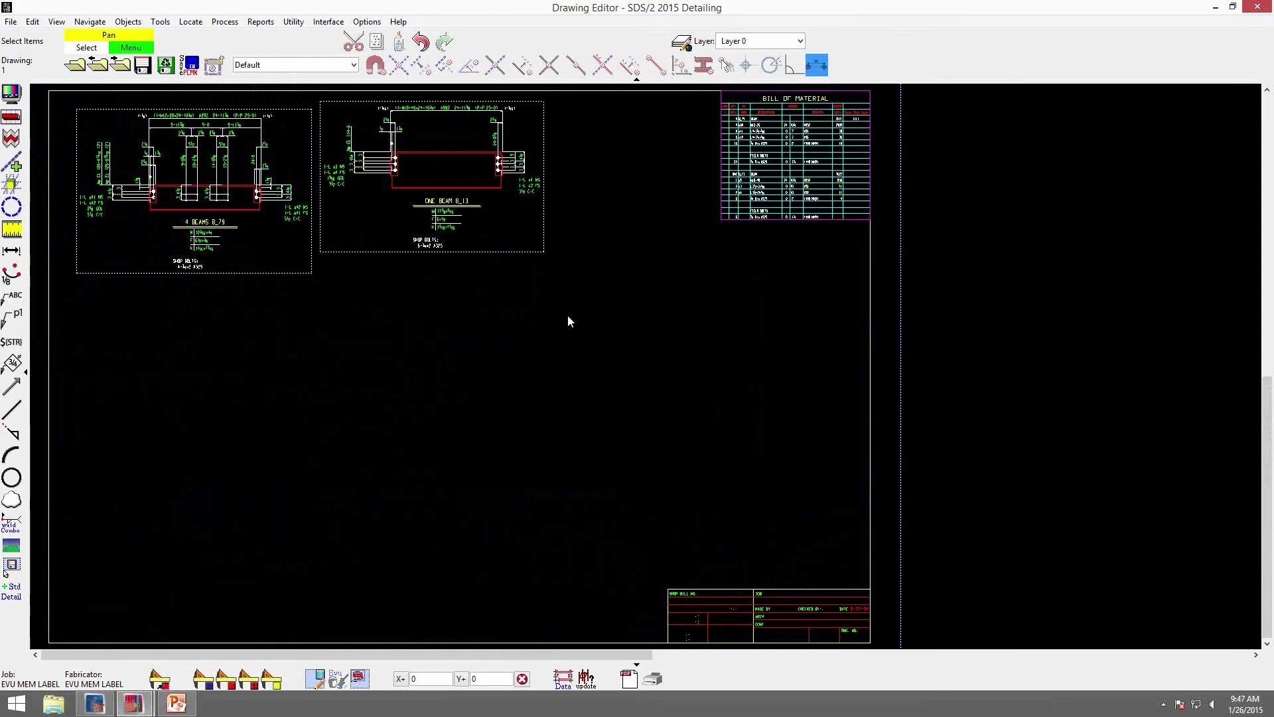
{"action": "key", "text": "Delete"}
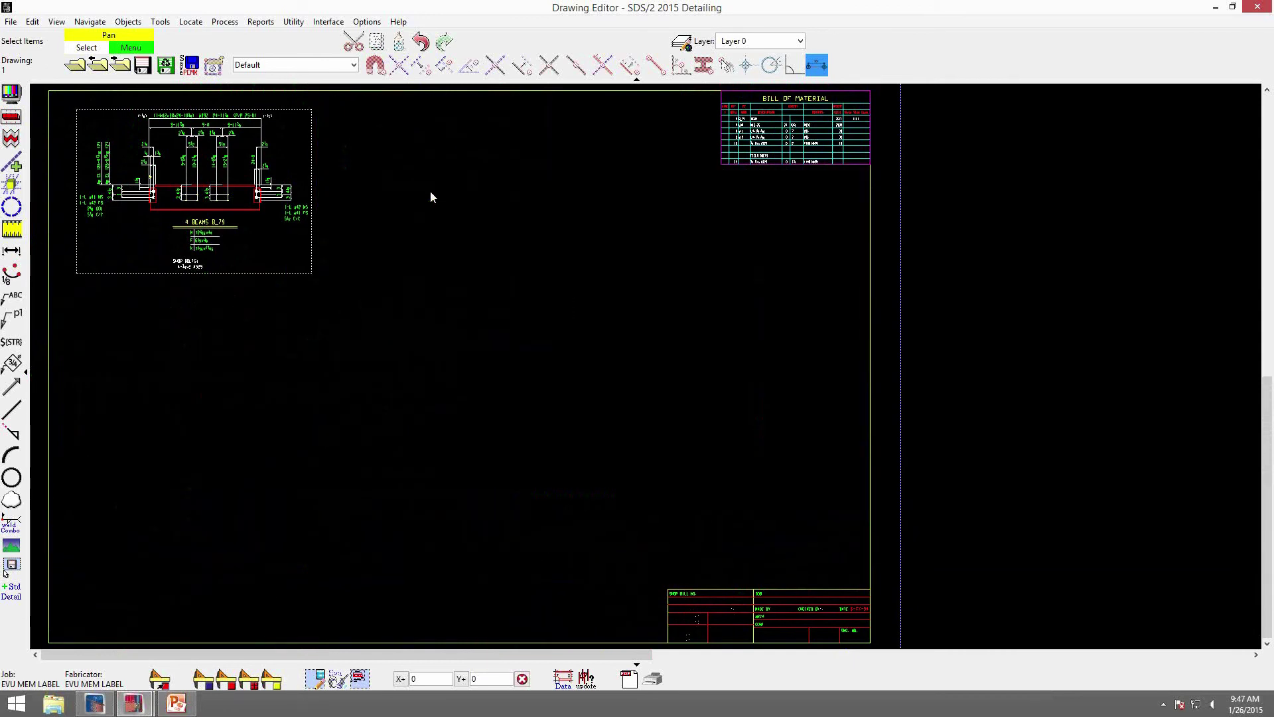
Set the bill of material's character height to 8.
{"action": "double_click", "coordinate": [827, 141]}
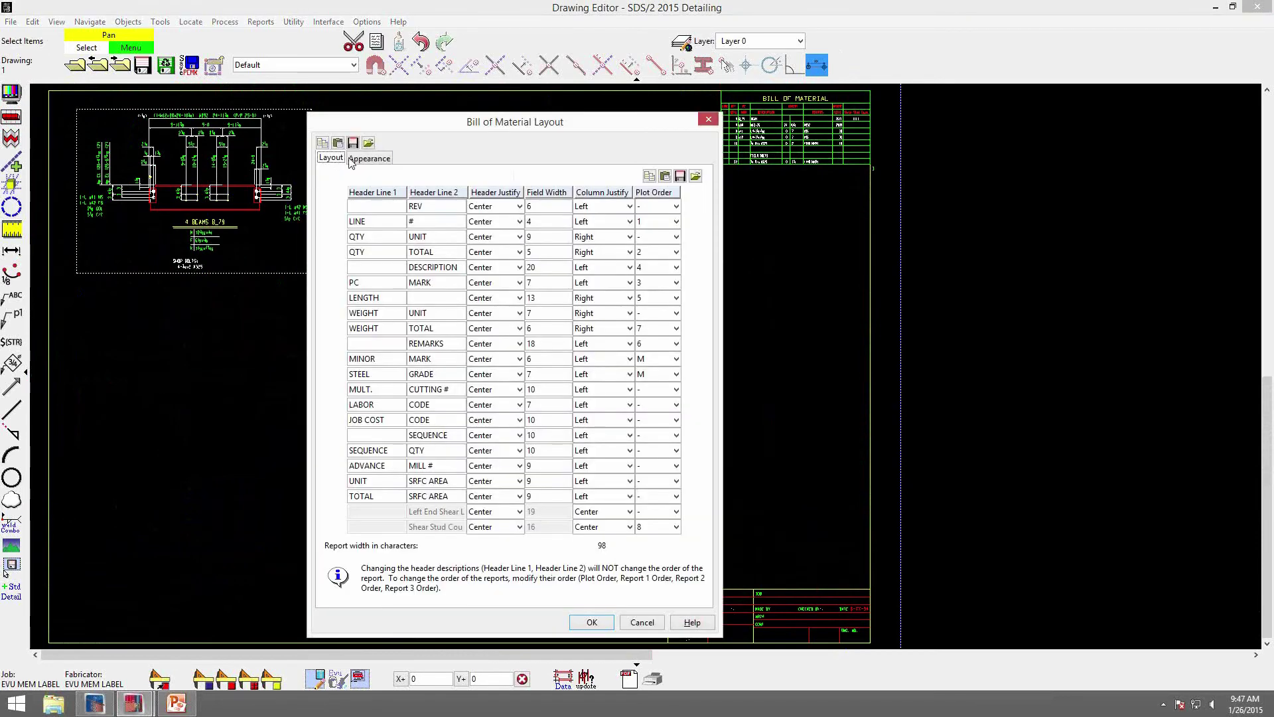
{"action": "left_click", "coordinate": [364, 159]}
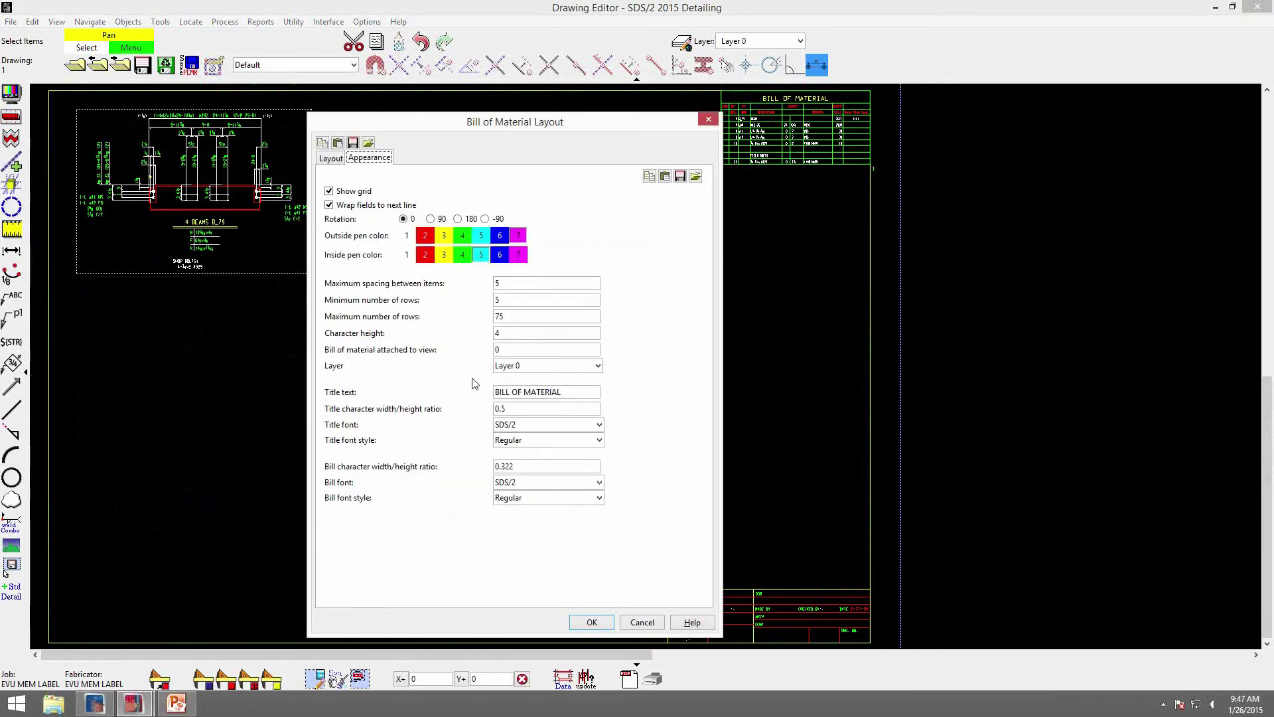
{"action": "double_click", "coordinate": [519, 330]}
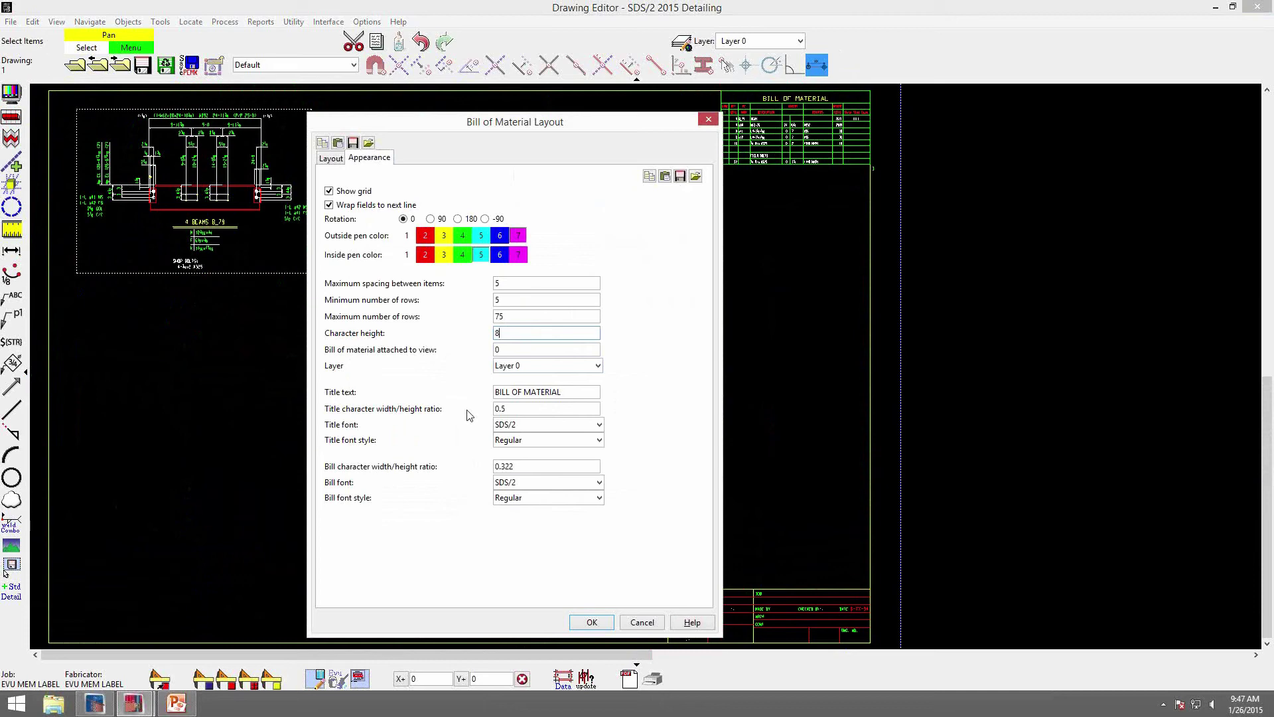
{"action": "left_click", "coordinate": [592, 623]}
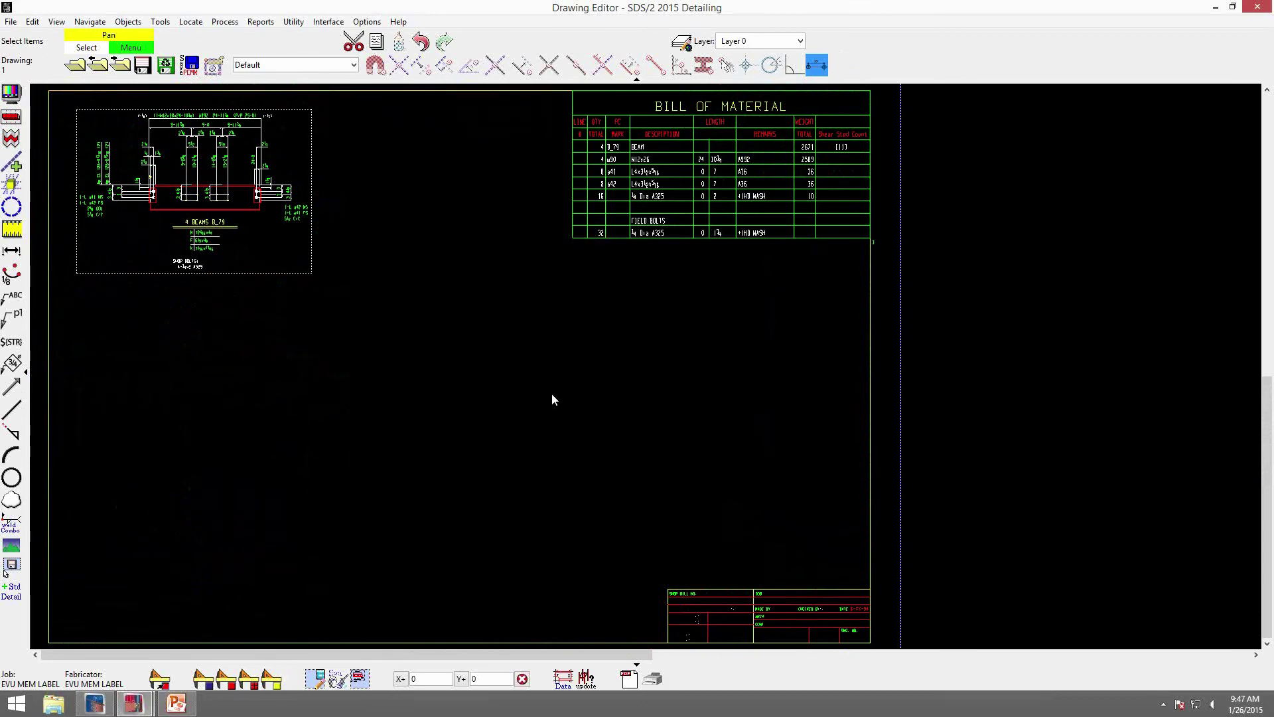
Change the bill of material's title text to "DESIGN DATA'S BILL OF MATERIAL".
{"action": "scroll", "coordinate": [551, 399], "scroll_direction": "down", "scroll_amount": 2}
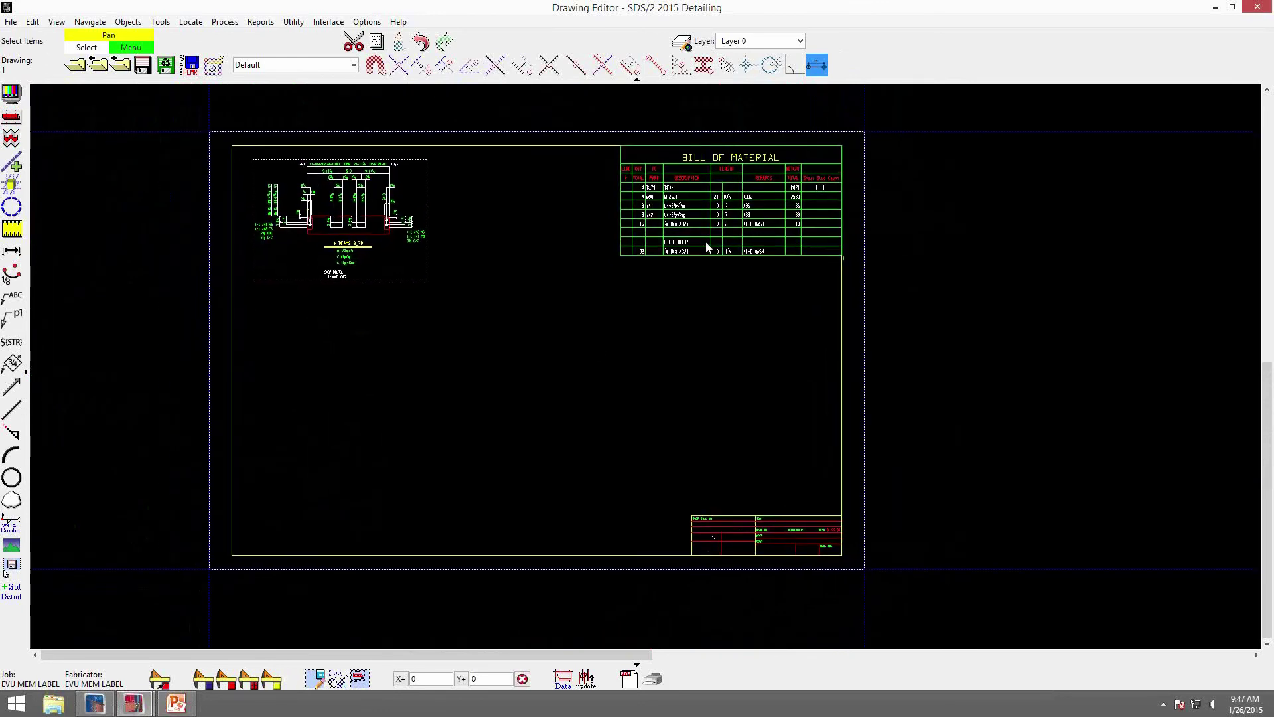
{"action": "double_click", "coordinate": [720, 211]}
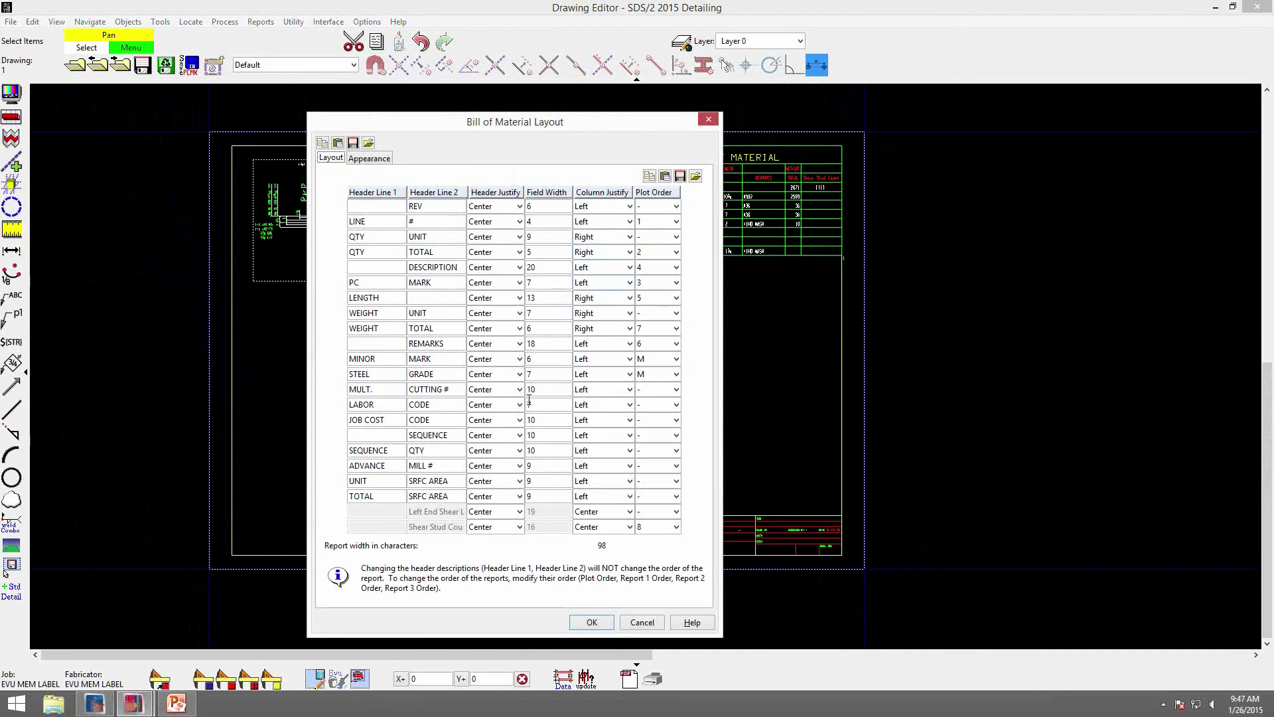
{"action": "left_click", "coordinate": [380, 162]}
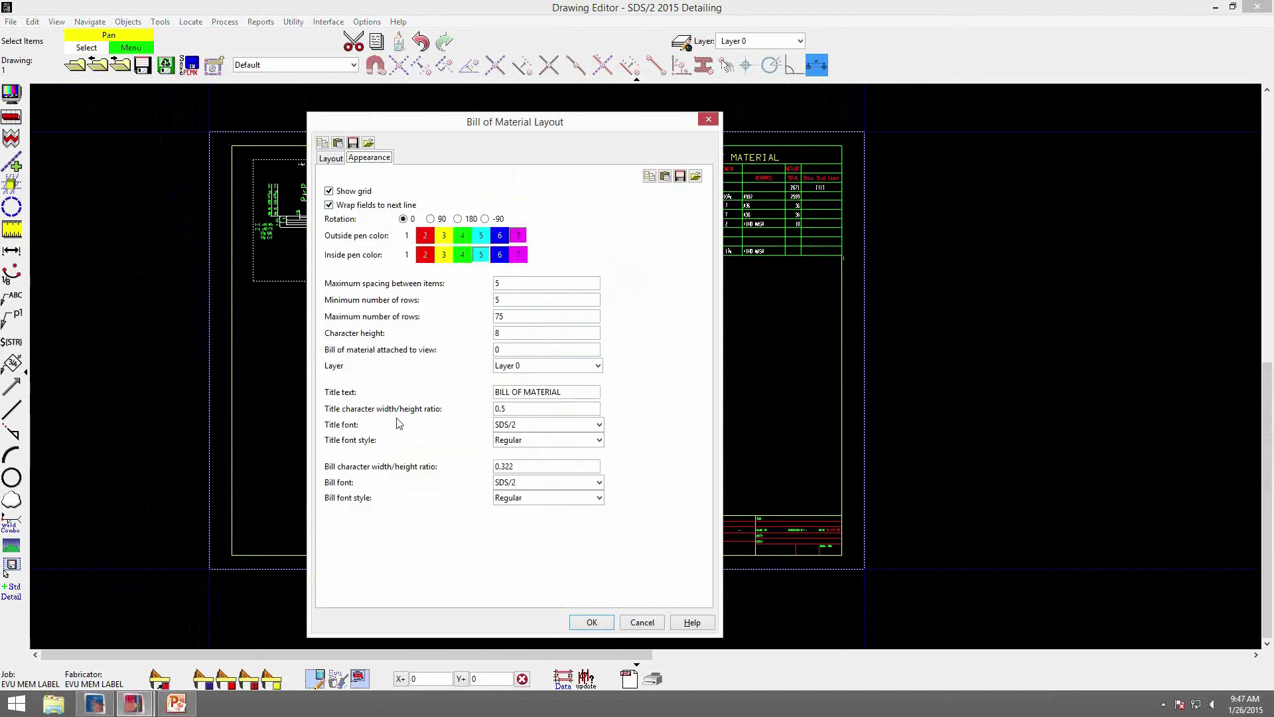
{"action": "left_click", "coordinate": [495, 391]}
{"action": "left_click", "coordinate": [496, 391]}
{"action": "type", "text": "DESIGN DATA"}
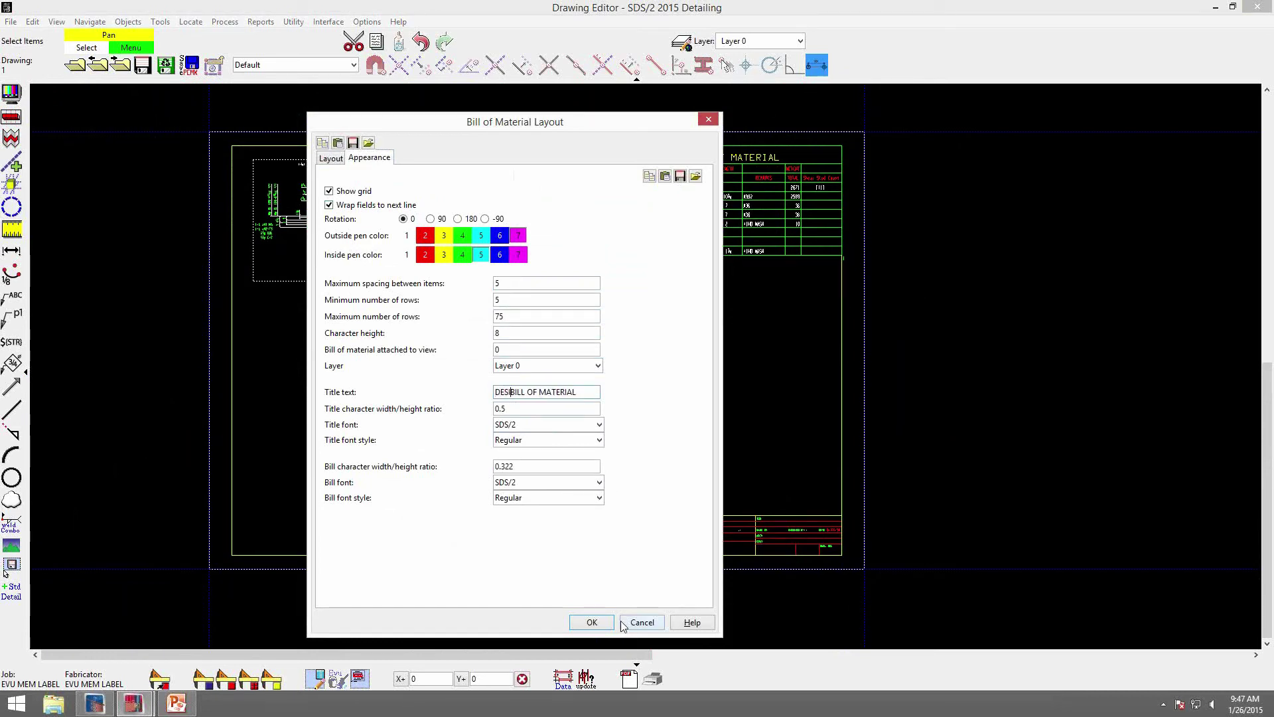
{"action": "type", "text": "'S"}
{"action": "left_click", "coordinate": [591, 622]}
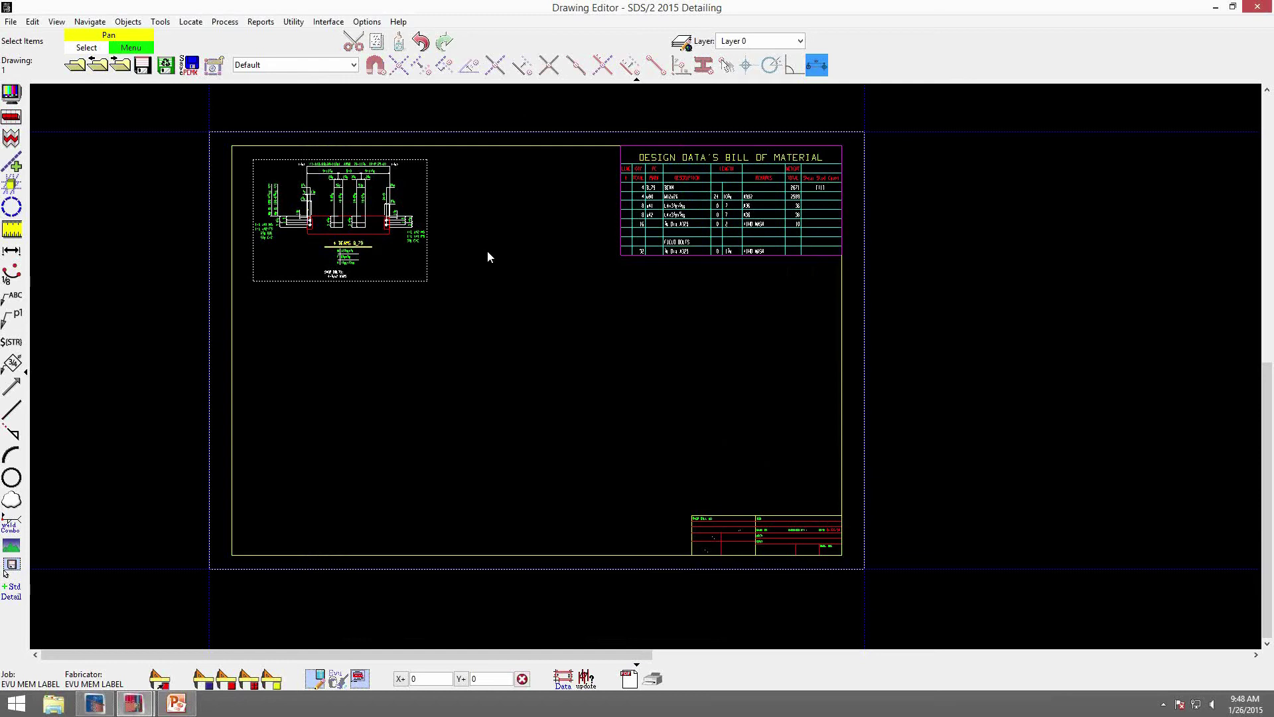
Review the bill of material settings in the fabricator's Drawing Cosmetics without changing them.
{"action": "left_click", "coordinate": [362, 24]}
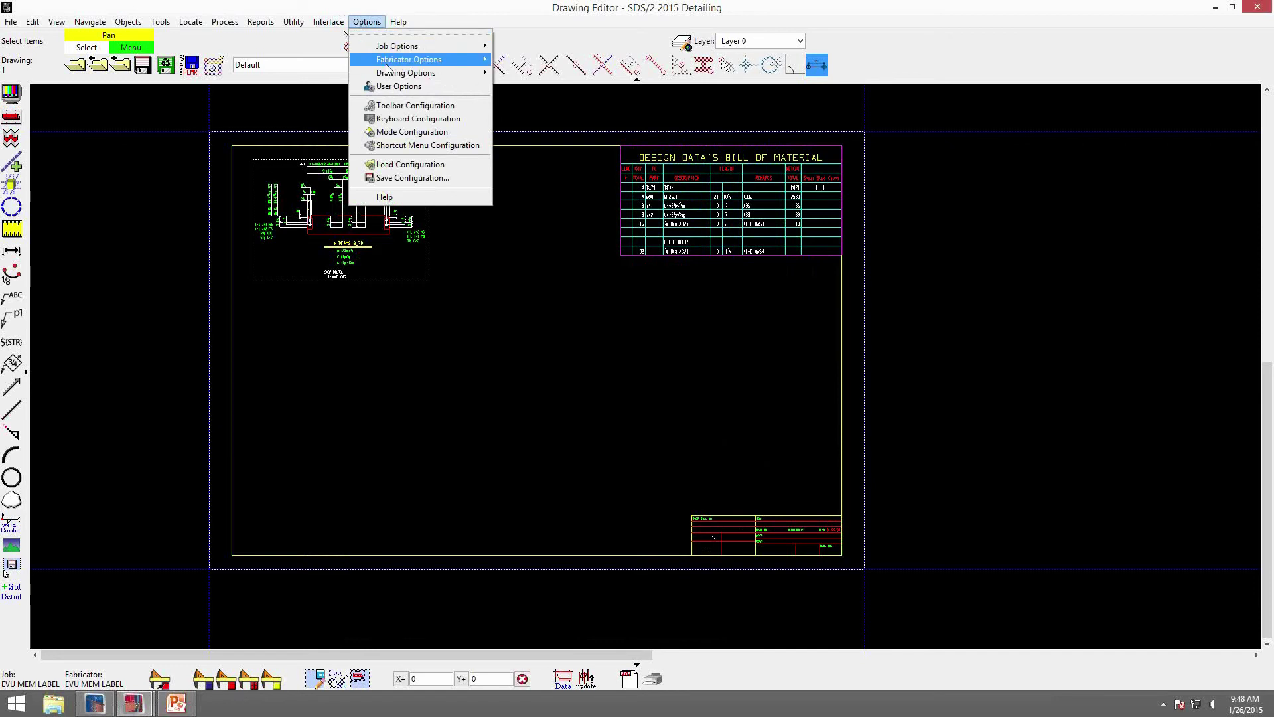
{"action": "mouse_move", "coordinate": [387, 66]}
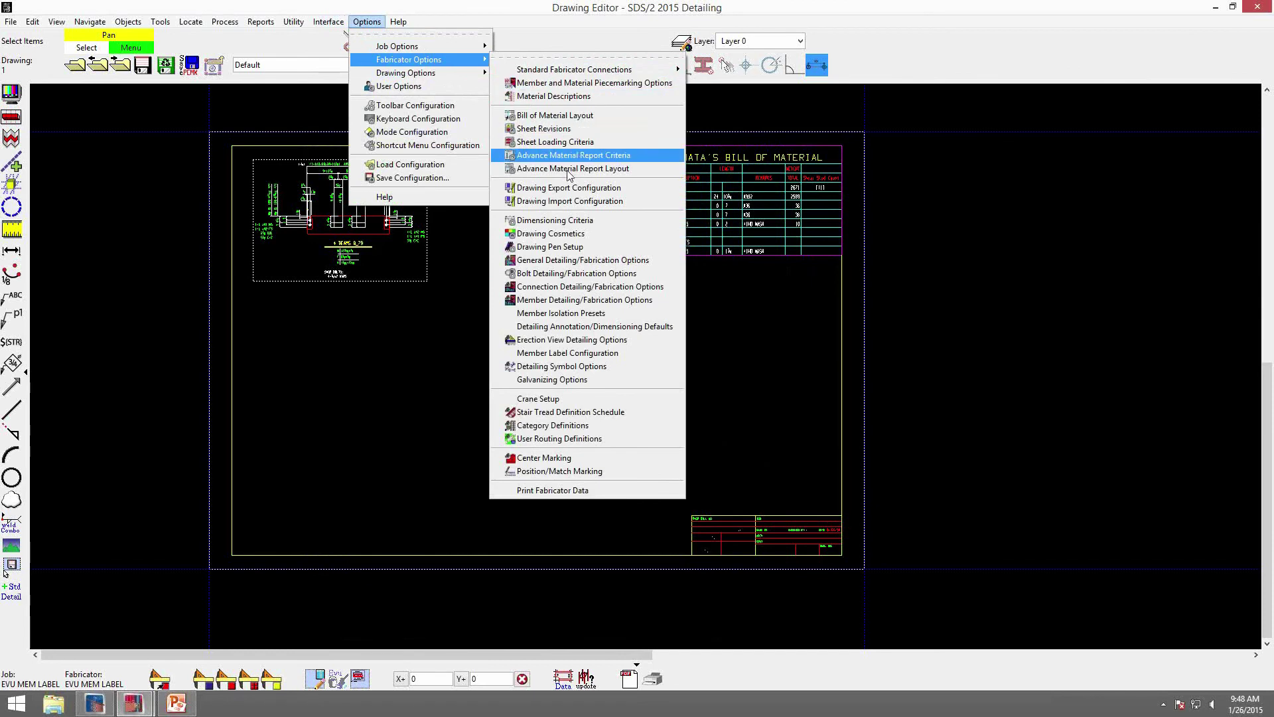
{"action": "left_click", "coordinate": [562, 235]}
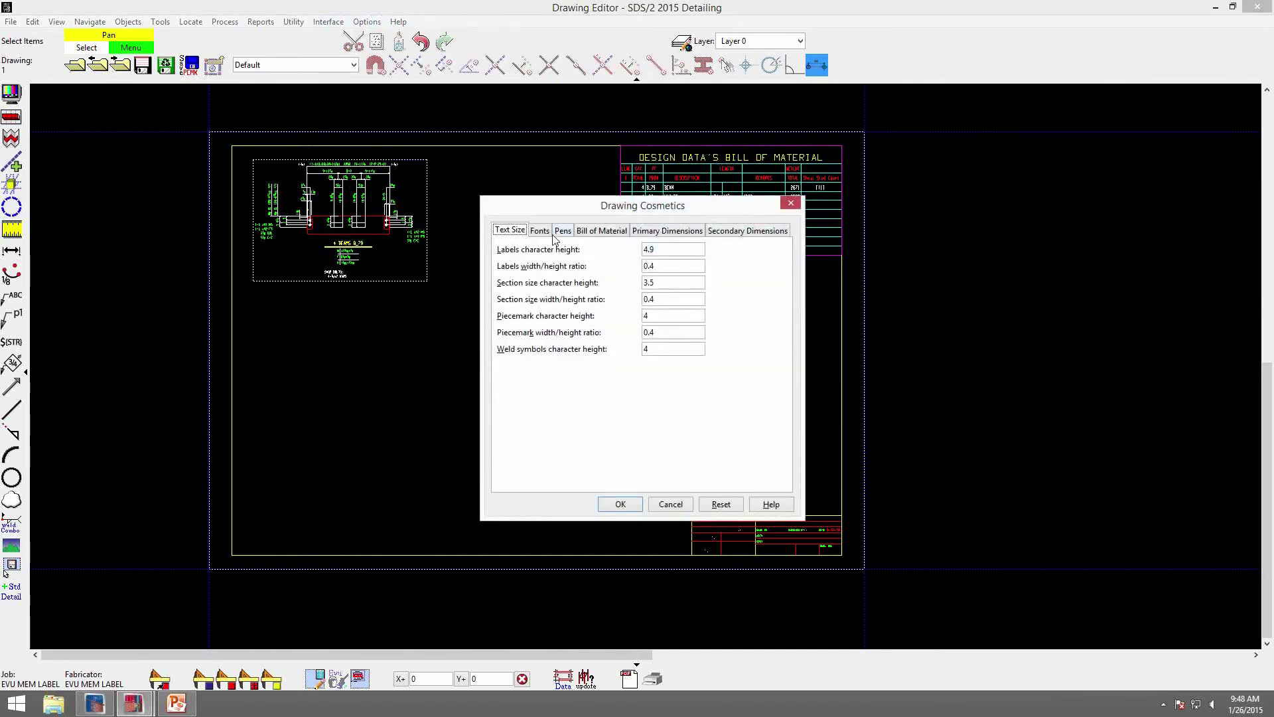
{"action": "left_click", "coordinate": [593, 231]}
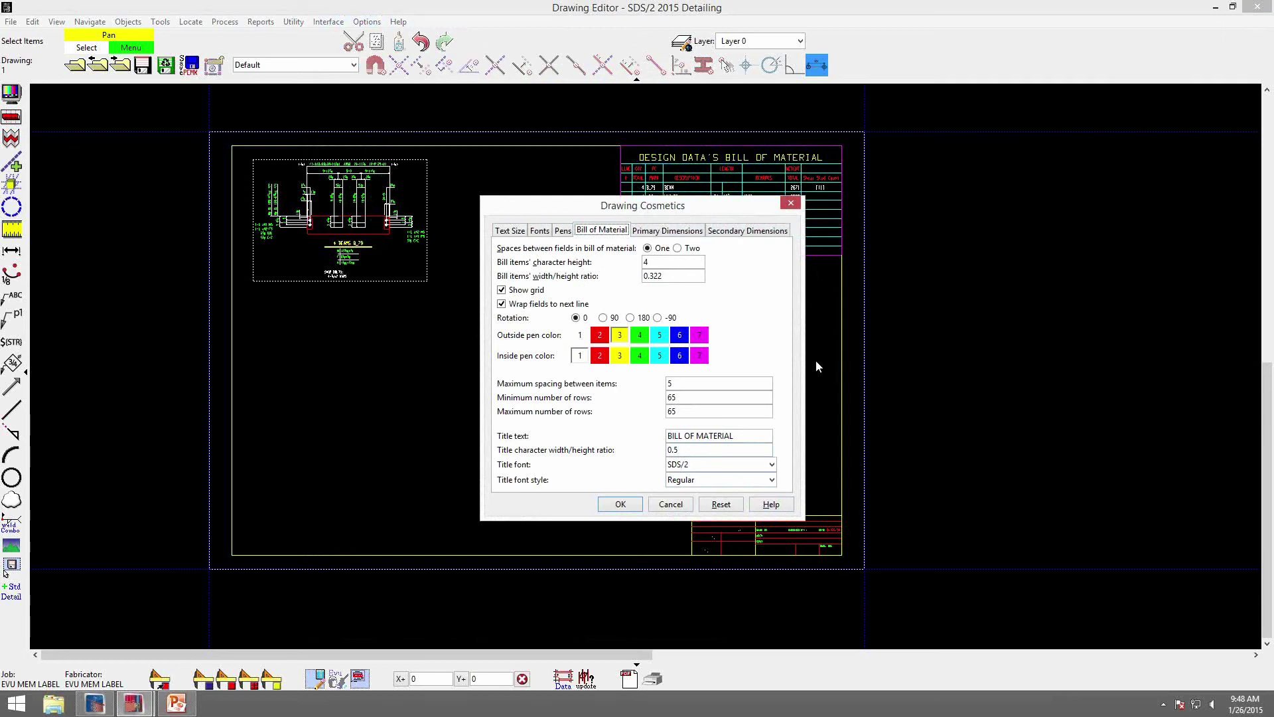
{"action": "left_click", "coordinate": [669, 504]}
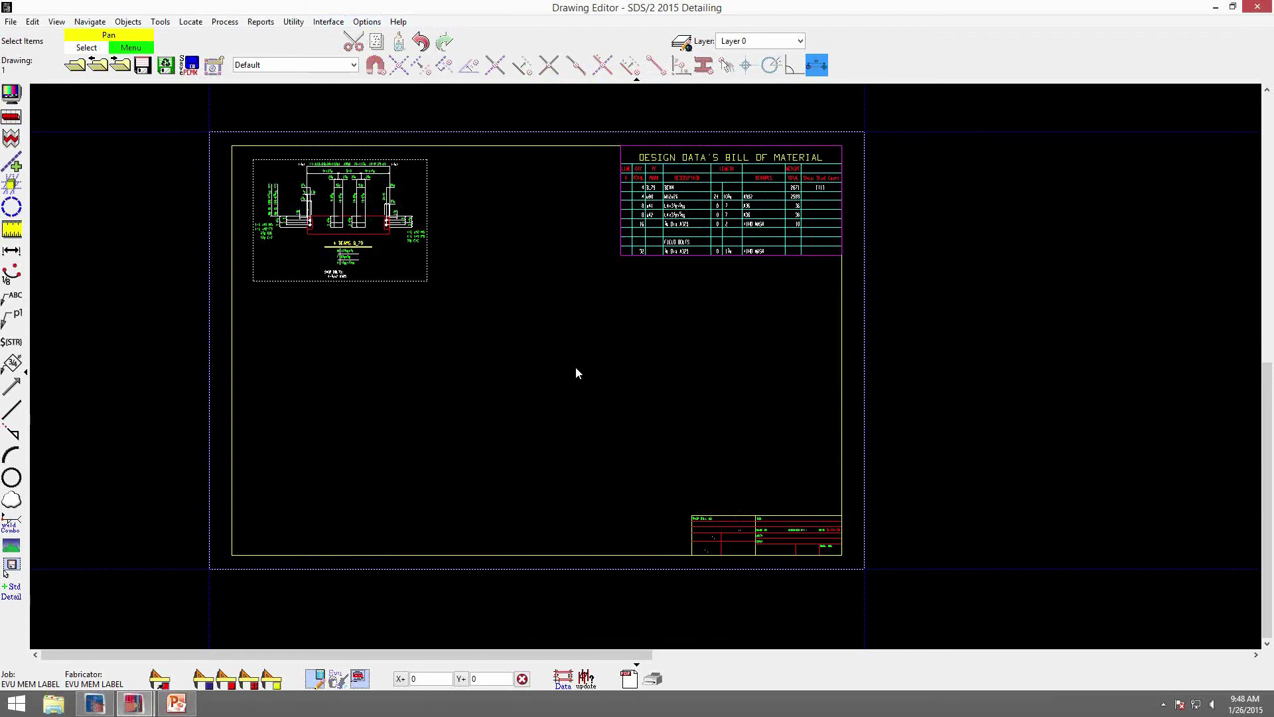
Review the placed bill of material's appearance settings for comparison with the fabricator defaults, leaving them unchanged.
{"action": "double_click", "coordinate": [718, 260]}
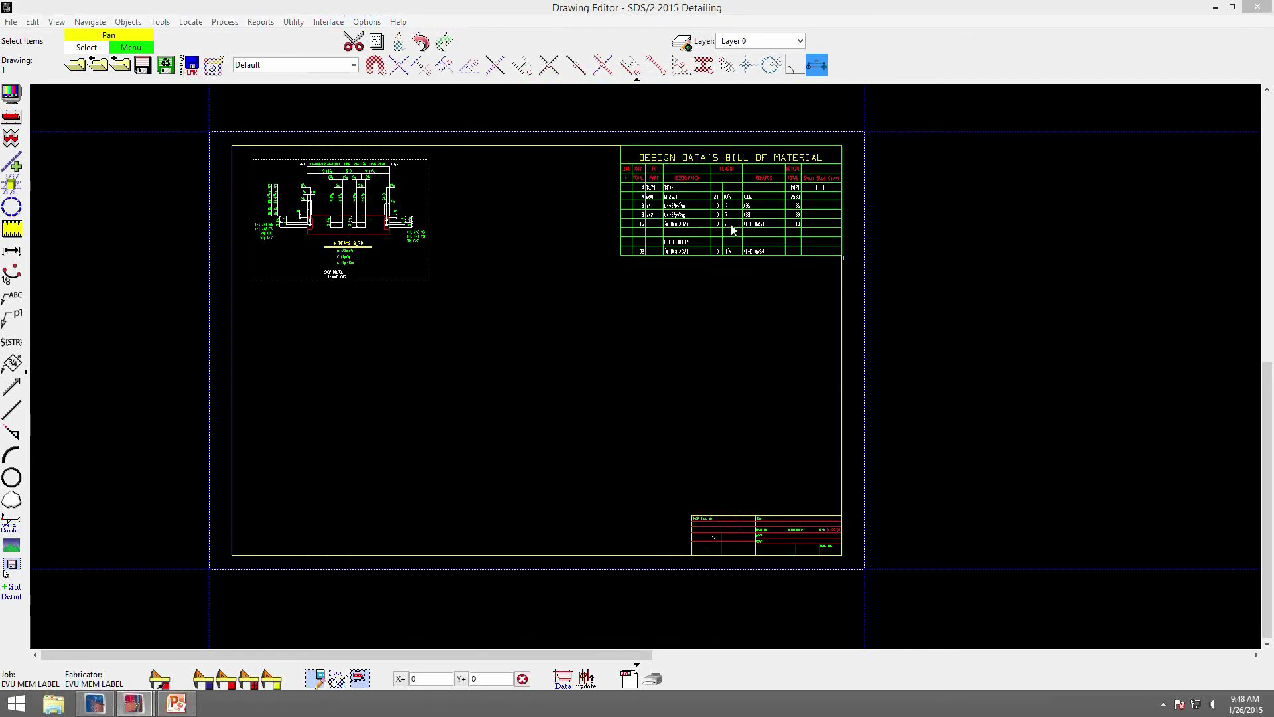
{"action": "left_click", "coordinate": [359, 158]}
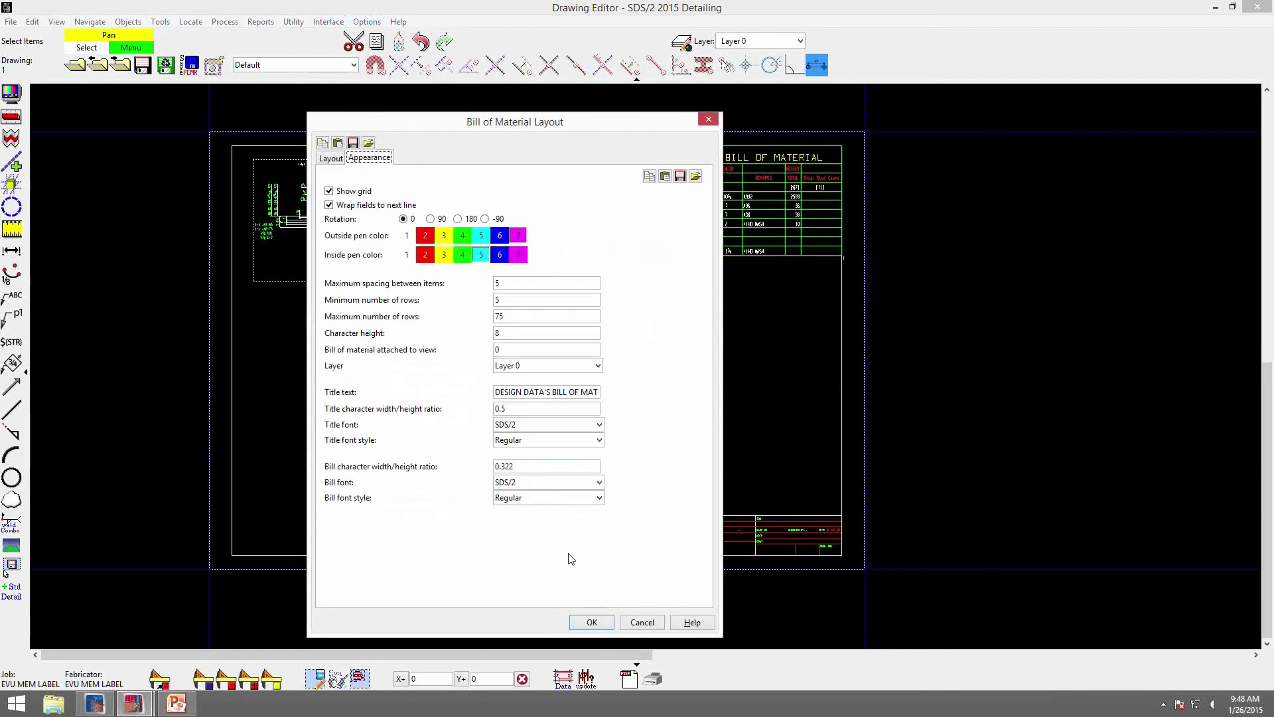
{"action": "left_click", "coordinate": [627, 626]}
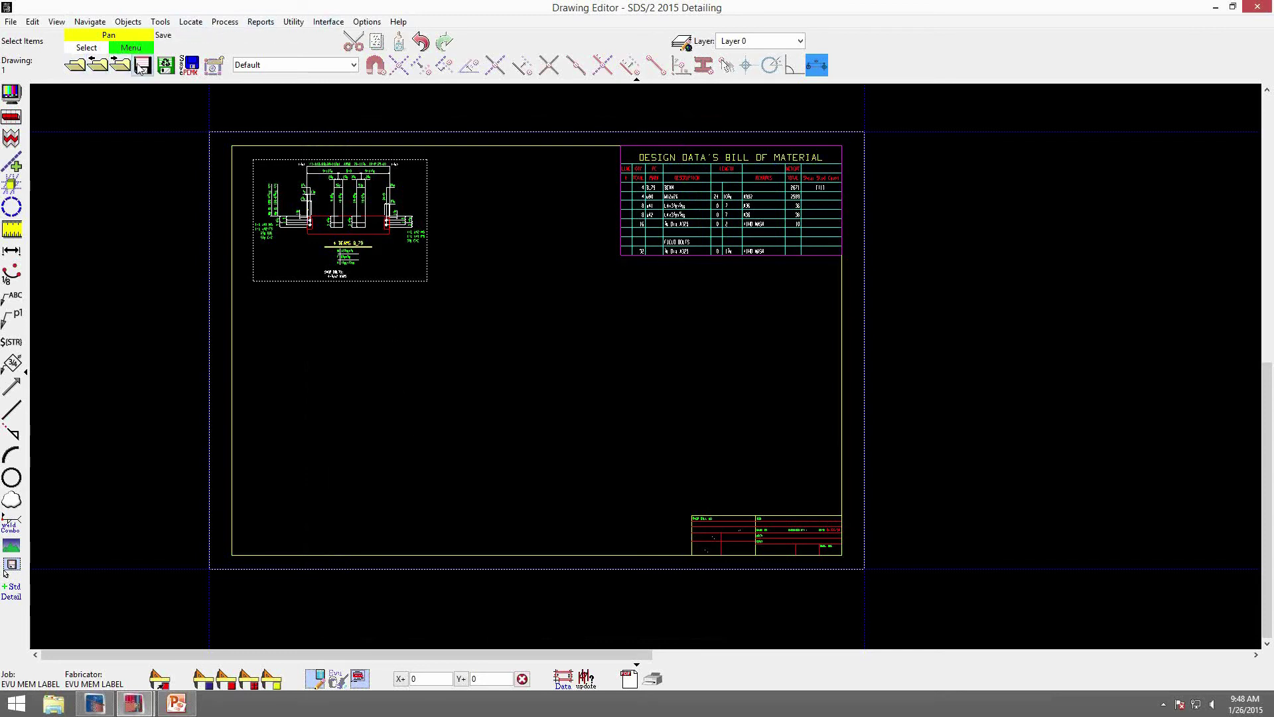
Save the detail sheet and open the B_40 beam detail.
{"action": "left_click", "coordinate": [75, 64]}
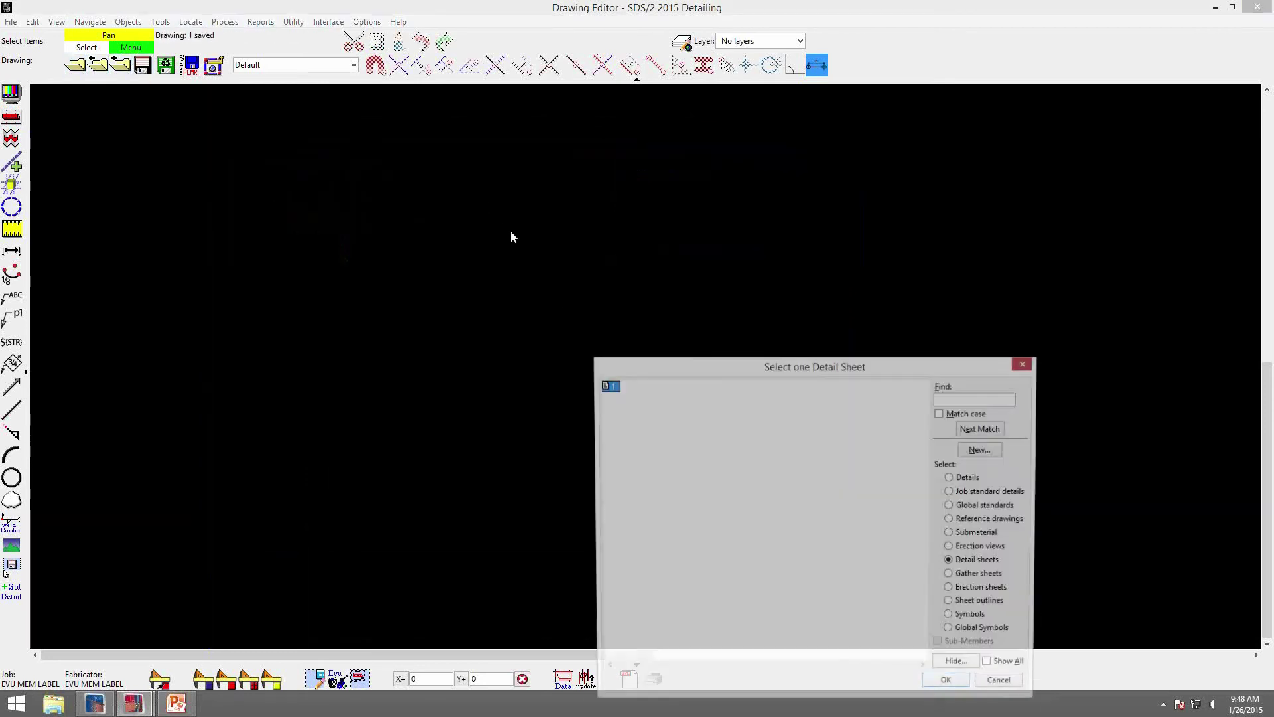
{"action": "left_click", "coordinate": [974, 478]}
{"action": "left_click", "coordinate": [539, 172]}
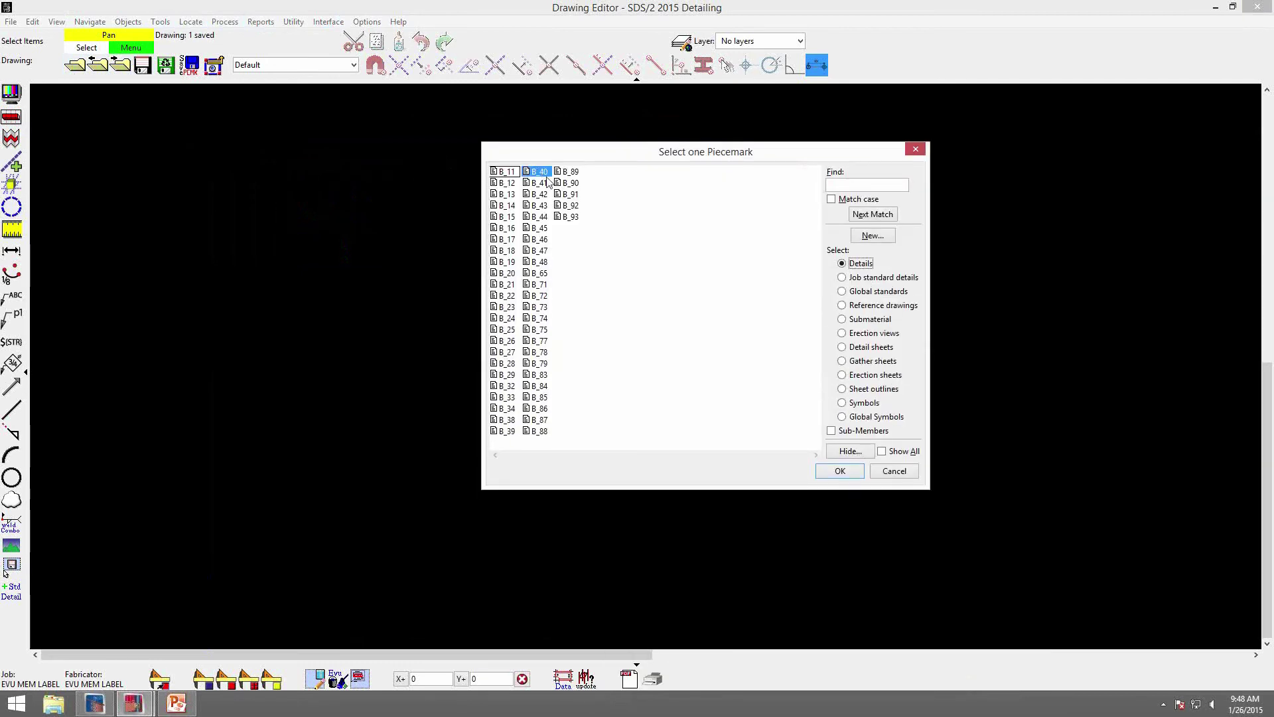
{"action": "left_click", "coordinate": [842, 472]}
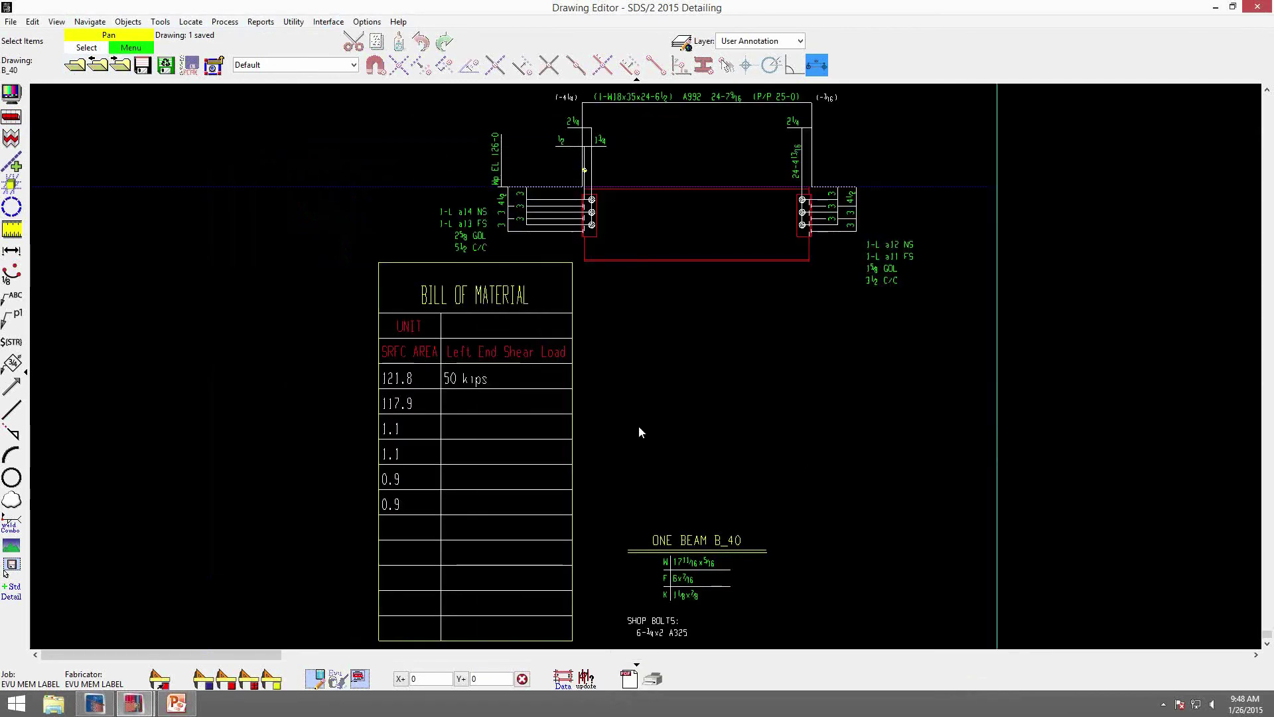
Delete the existing bill of material from the B_40 detail and place a new one in the empty area beside the beam.
{"action": "left_click", "coordinate": [560, 394]}
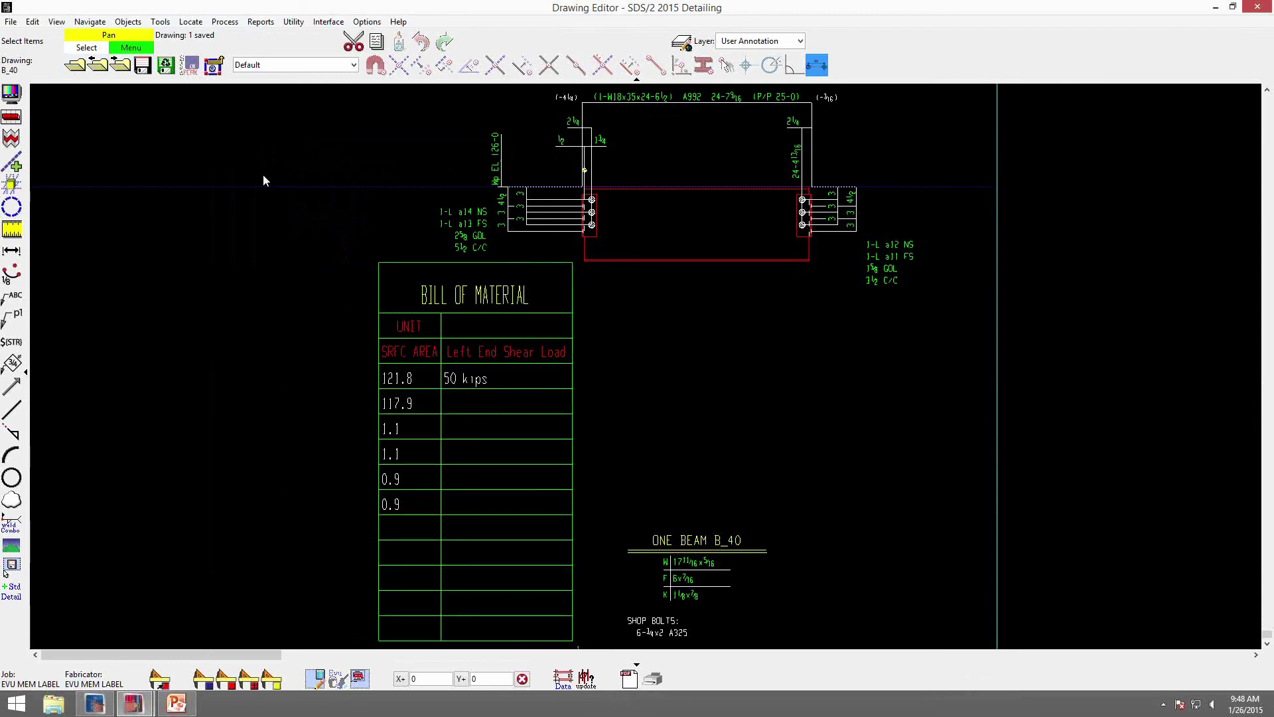
{"action": "left_click", "coordinate": [99, 65]}
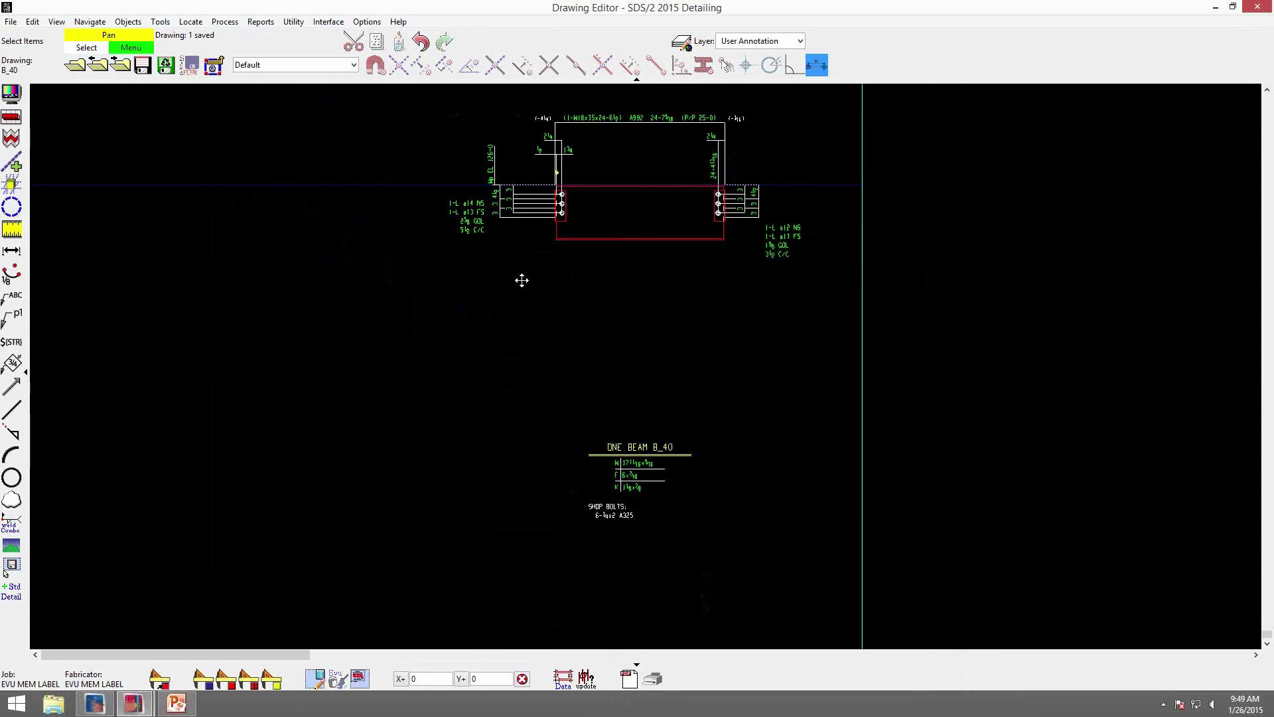
{"action": "middle_click", "coordinate": [544, 319]}
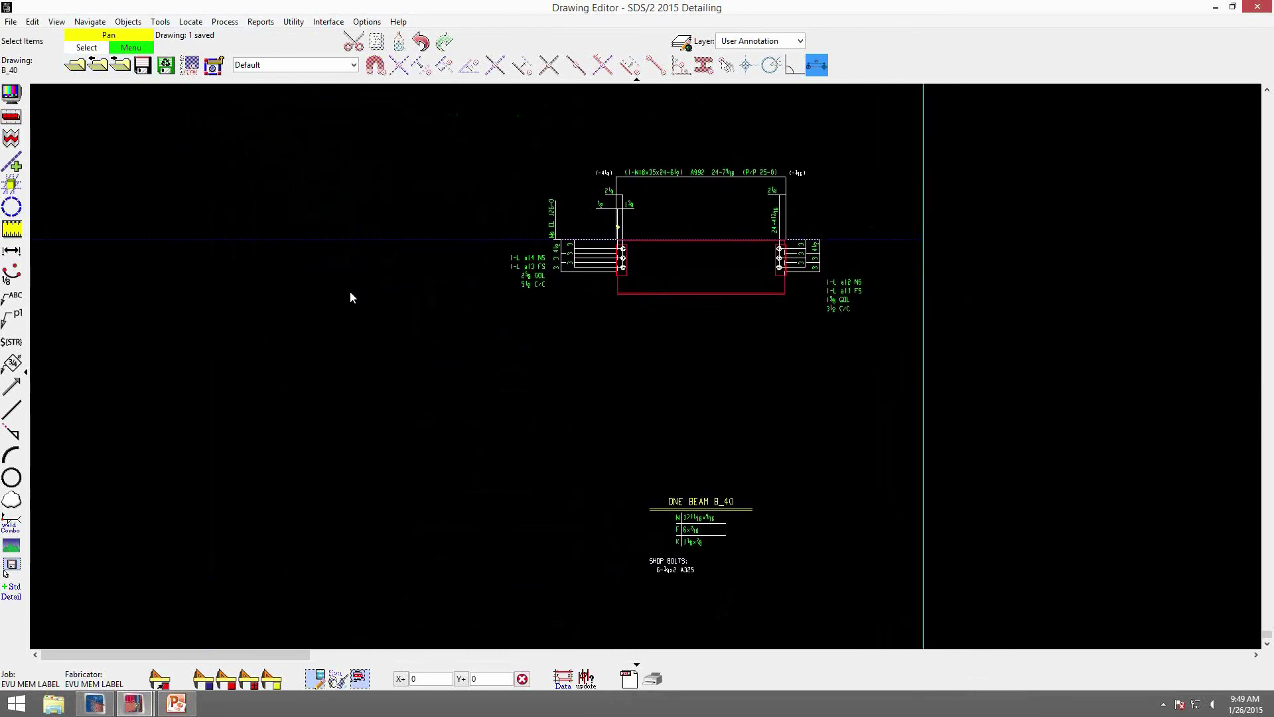
{"action": "scroll", "coordinate": [349, 291], "scroll_direction": "down", "scroll_amount": 3}
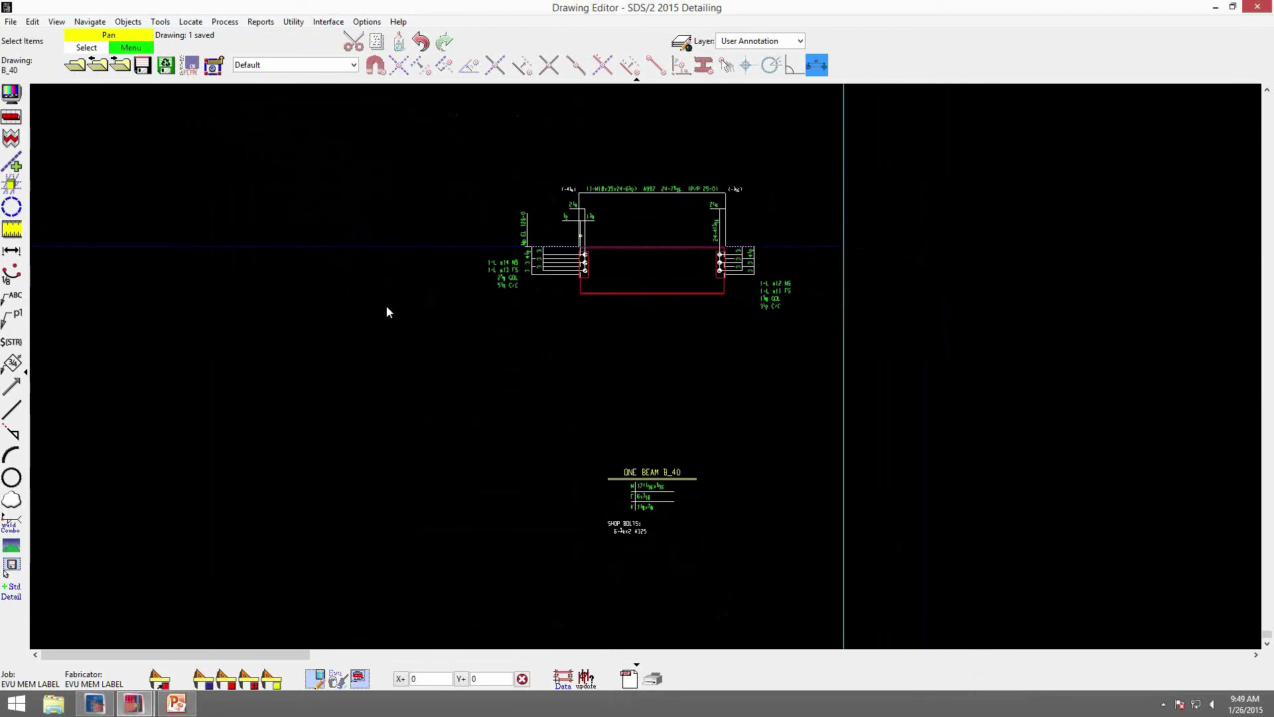
{"action": "left_click", "coordinate": [128, 21]}
{"action": "mouse_move", "coordinate": [143, 93]}
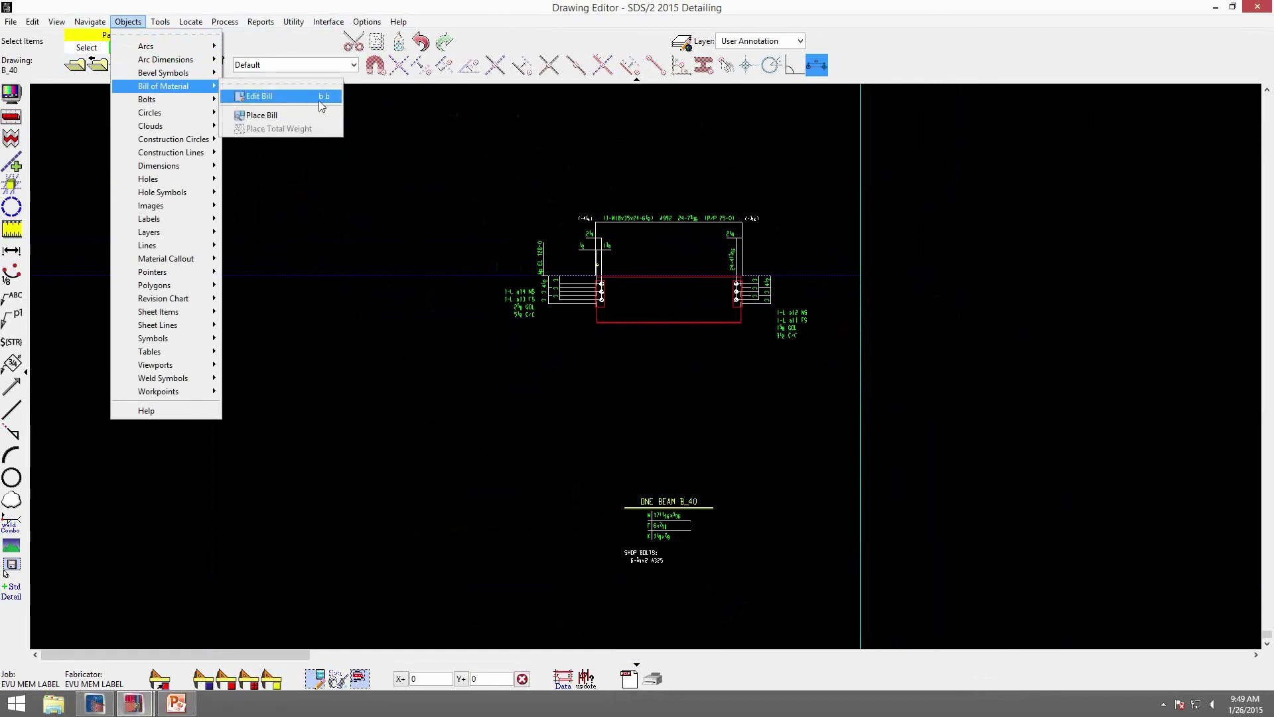
{"action": "left_click", "coordinate": [320, 113]}
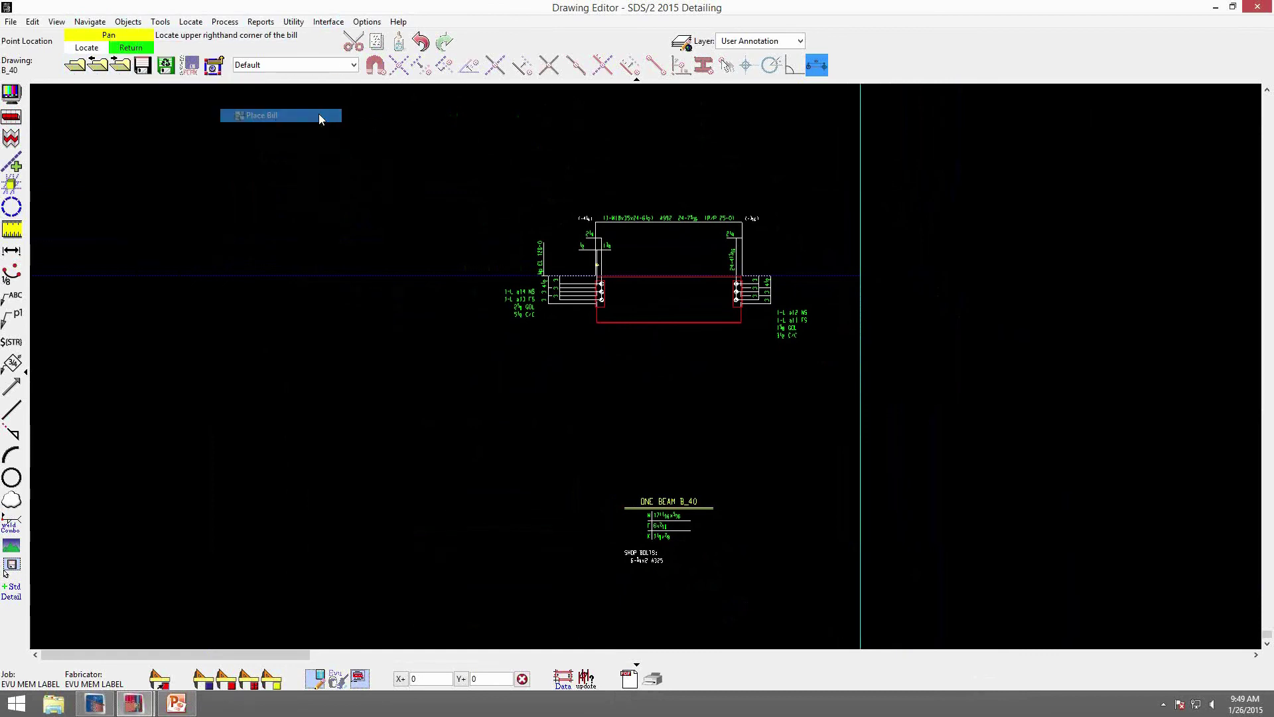
{"action": "left_click", "coordinate": [463, 130]}
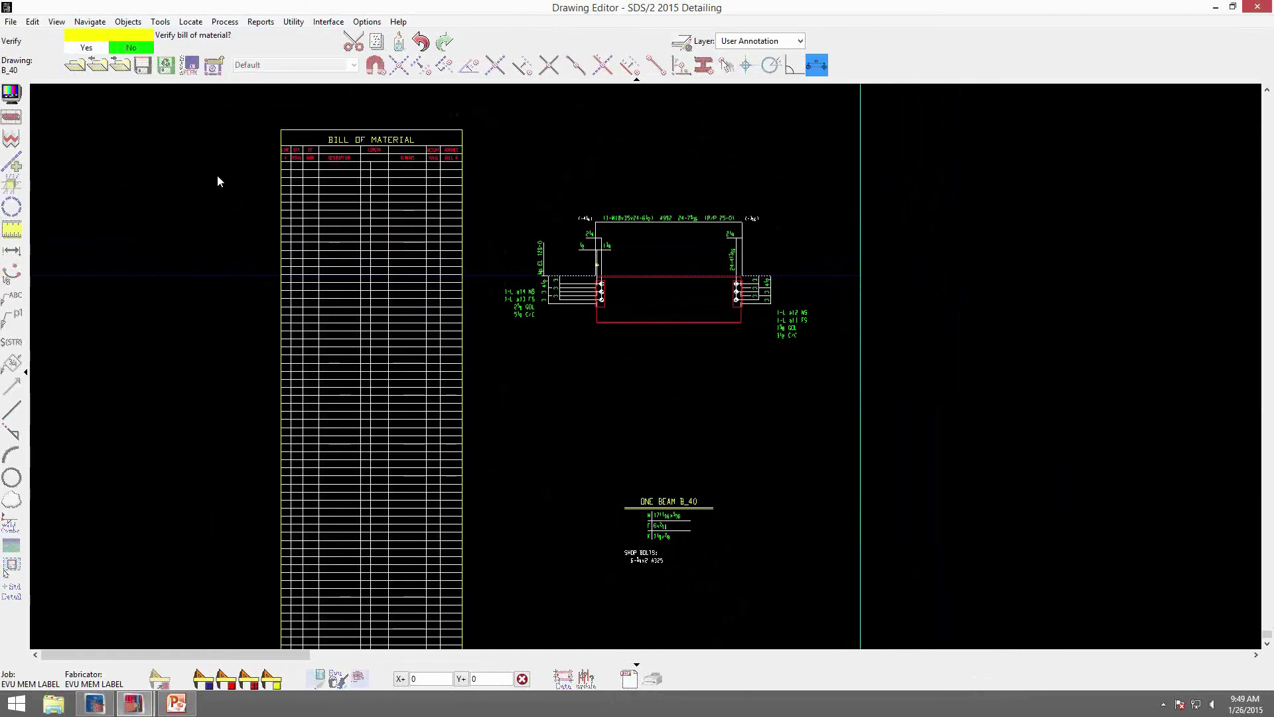
{"action": "left_click", "coordinate": [217, 180]}
{"action": "right_click", "coordinate": [219, 251]}
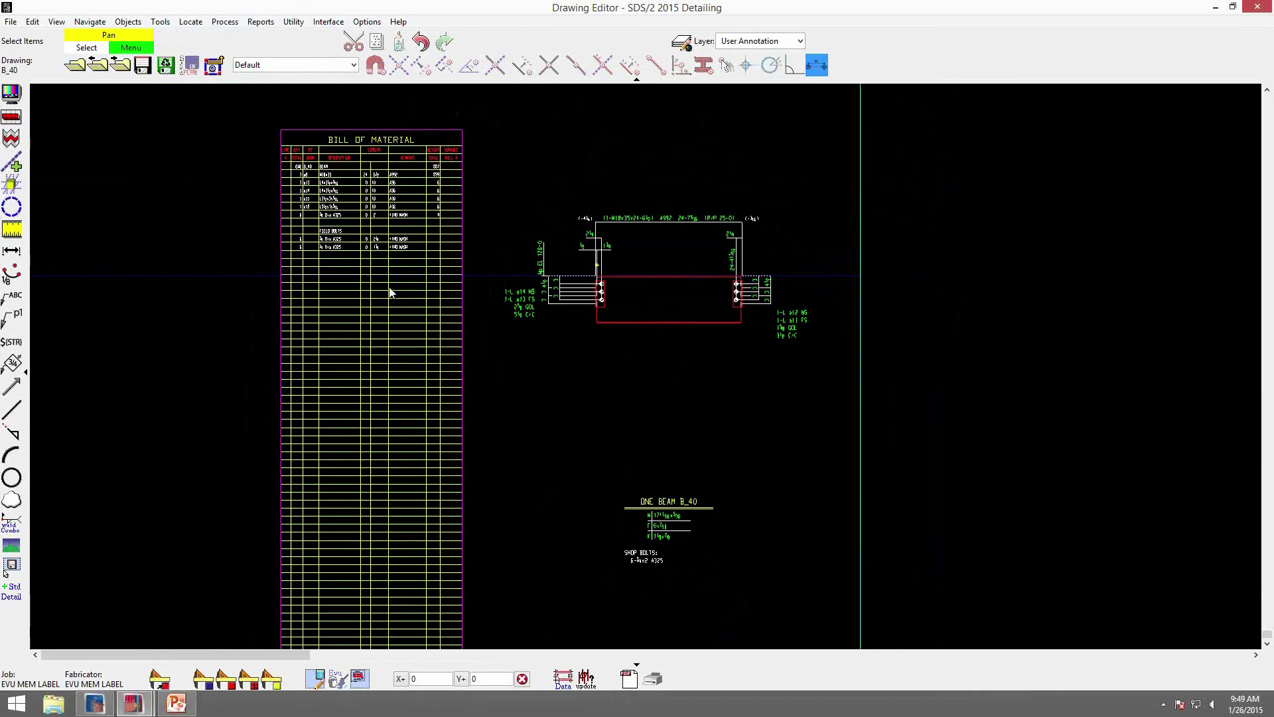
Set the plot order of the new bill's Line #, Qty Total, Description, PC Mark and Length columns to Inactive.
{"action": "double_click", "coordinate": [411, 321]}
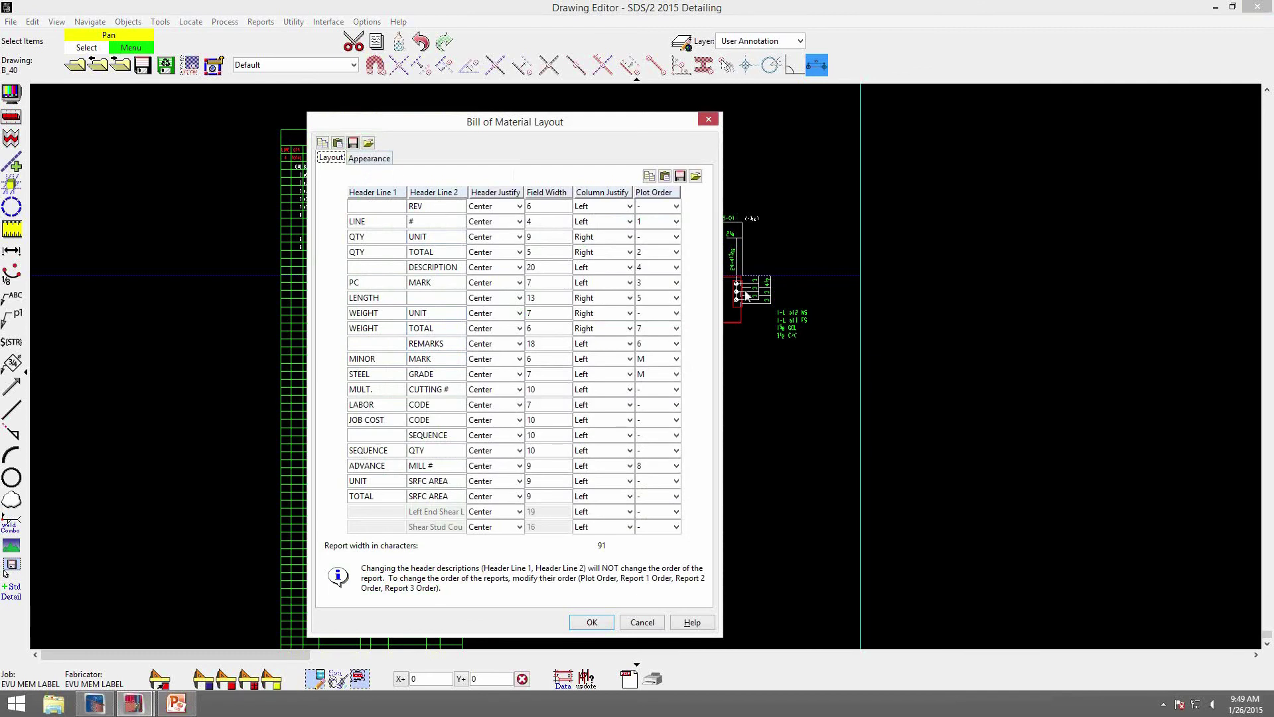
{"action": "left_click", "coordinate": [675, 222]}
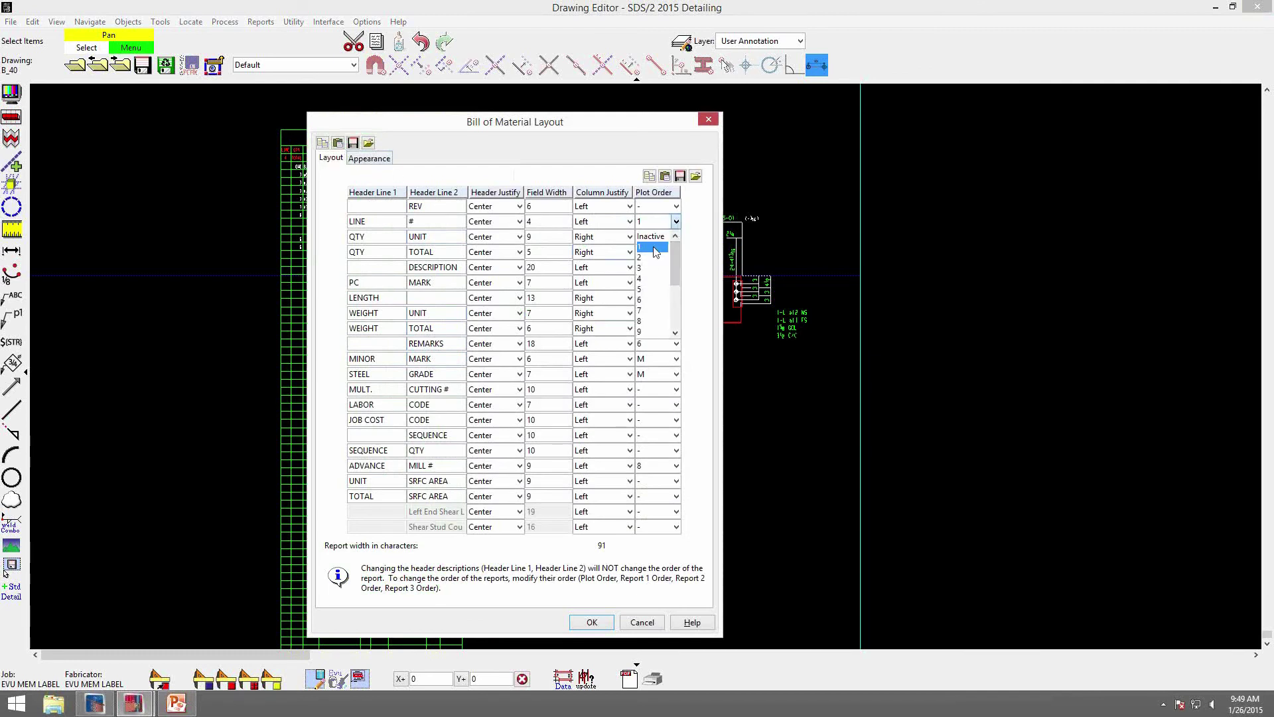
{"action": "left_click", "coordinate": [651, 236]}
{"action": "left_click", "coordinate": [675, 253]}
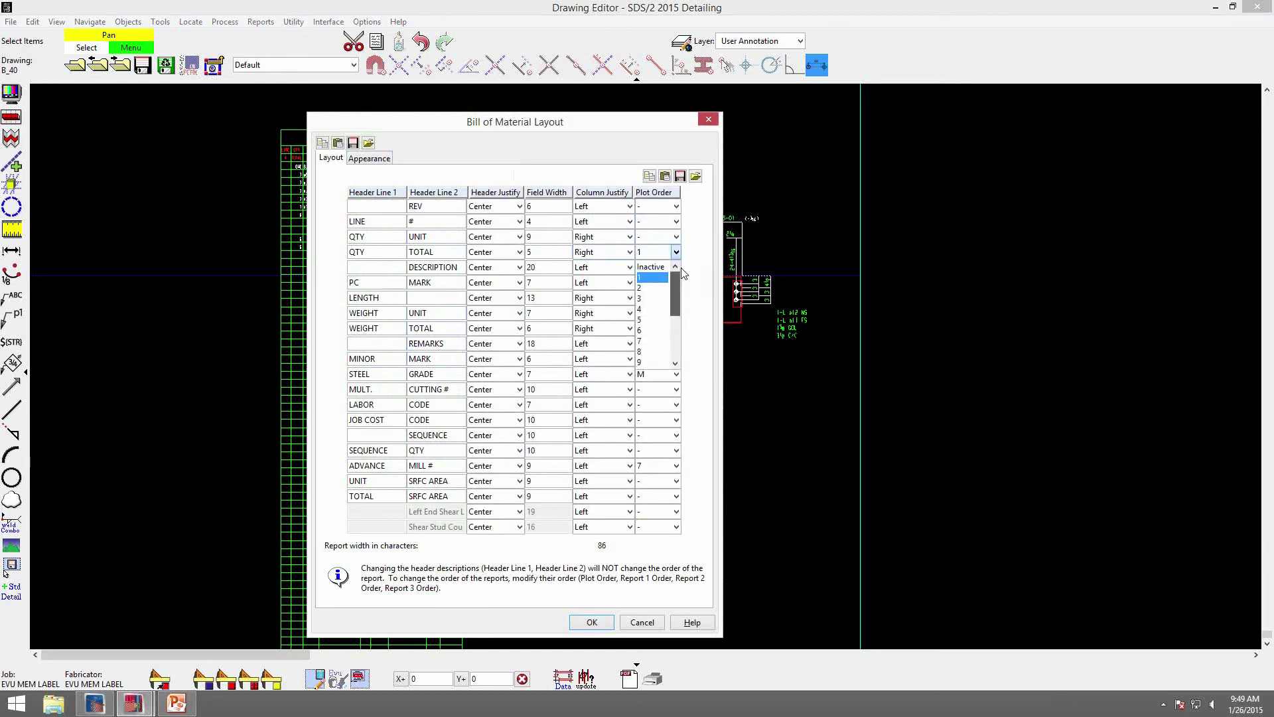
{"action": "left_click", "coordinate": [652, 267]}
{"action": "left_click", "coordinate": [675, 268]}
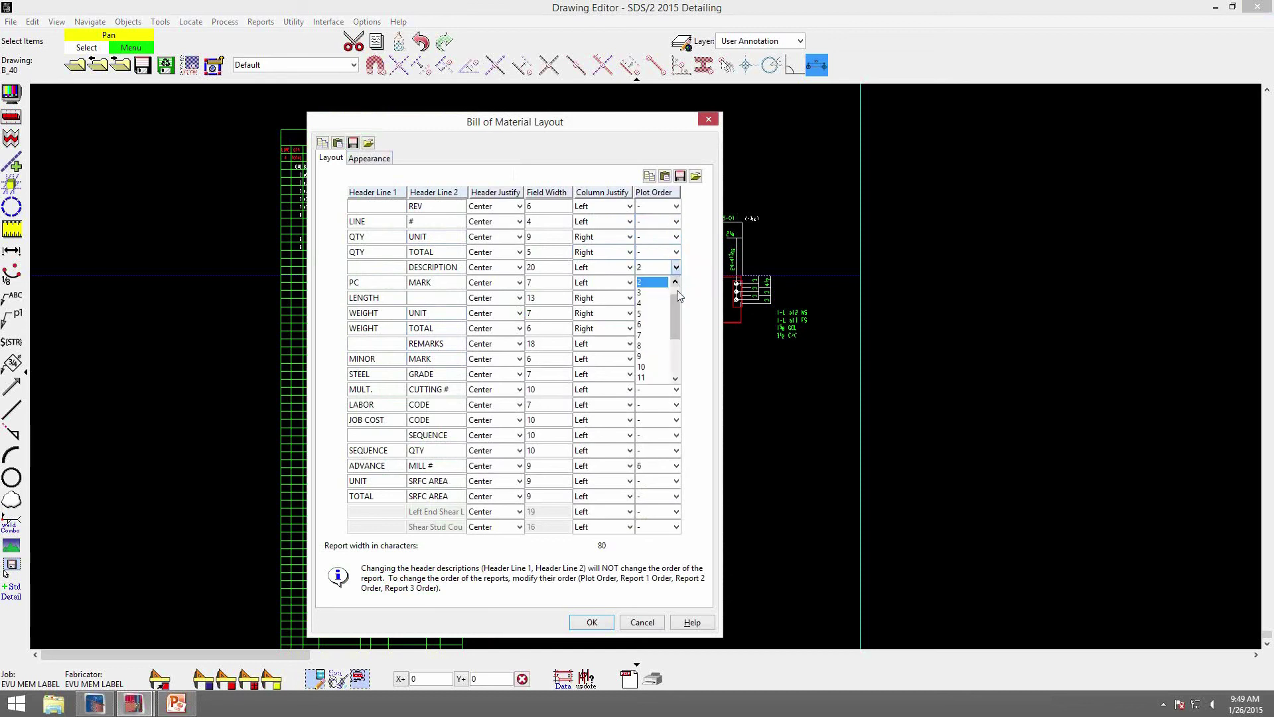
{"action": "left_click", "coordinate": [650, 282]}
{"action": "left_click", "coordinate": [676, 283]}
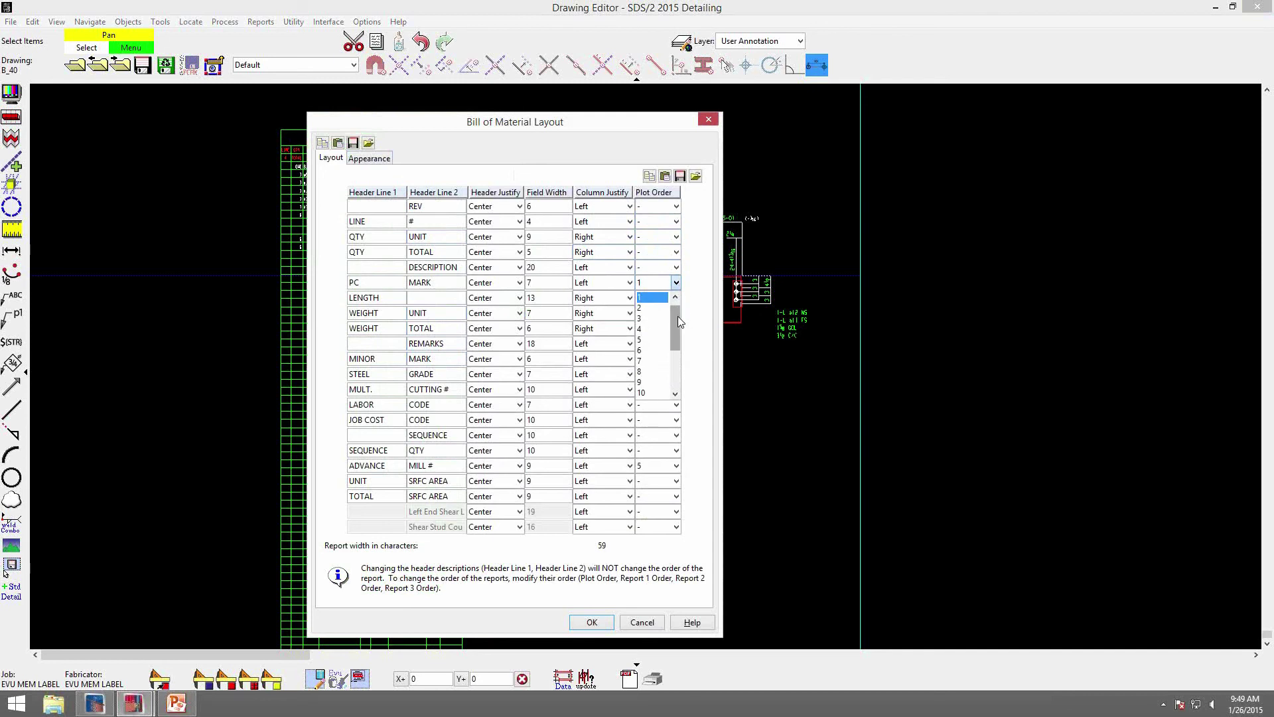
{"action": "left_click", "coordinate": [651, 298]}
{"action": "left_click", "coordinate": [676, 298]}
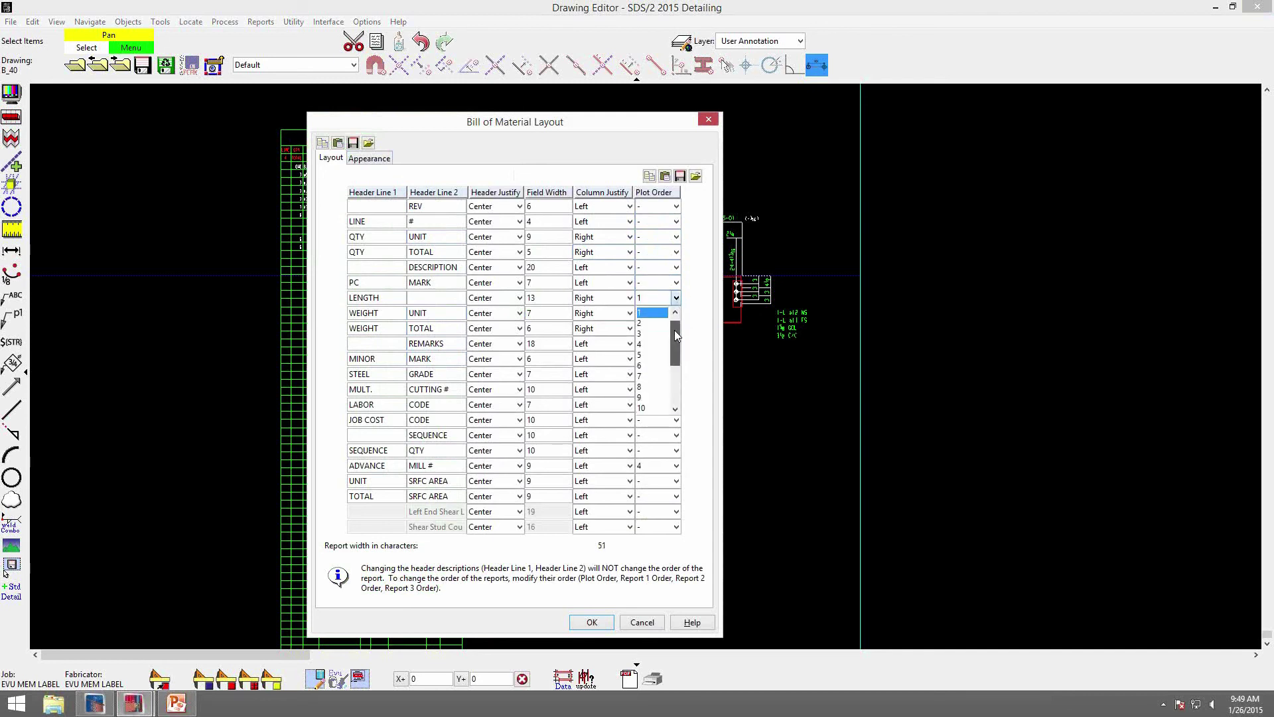
{"action": "left_click", "coordinate": [654, 314]}
Set the plot order of the bill's Weight Total and Remarks columns to Inactive.
{"action": "left_click", "coordinate": [676, 329]}
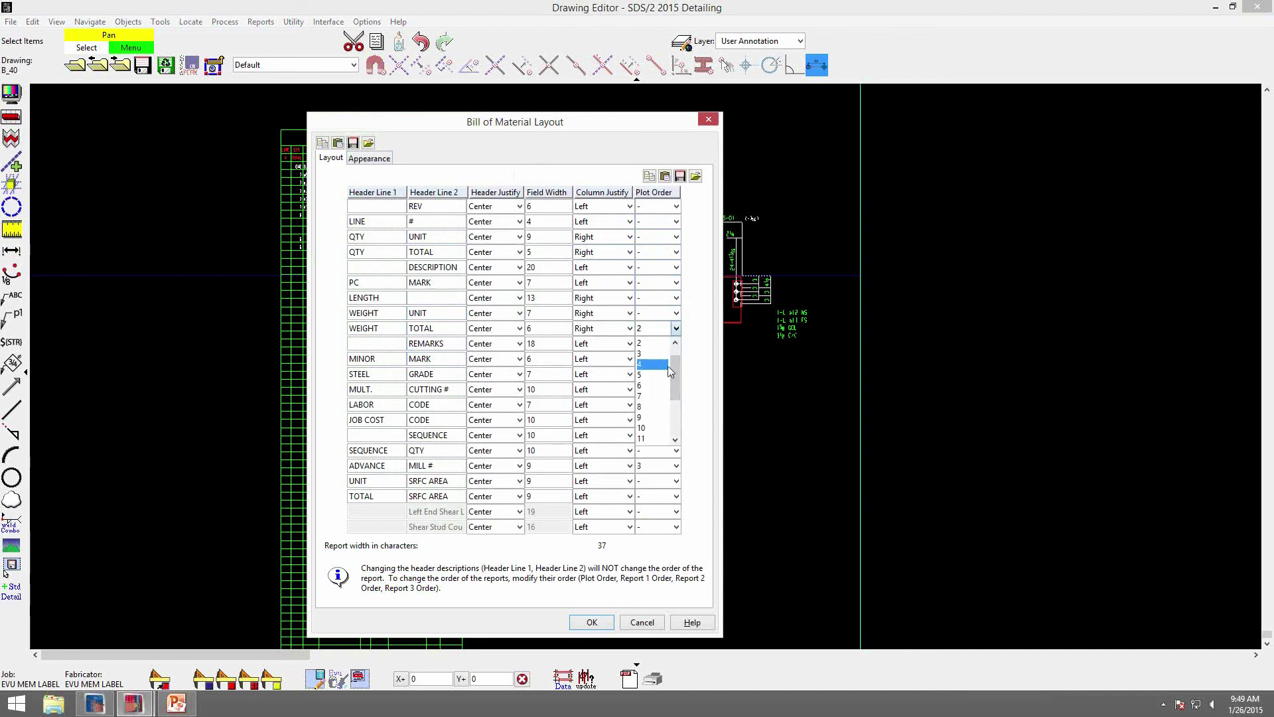
{"action": "left_click", "coordinate": [664, 354]}
{"action": "left_click", "coordinate": [676, 328]}
{"action": "scroll", "coordinate": [653, 344], "scroll_direction": "up", "scroll_amount": 1}
{"action": "left_click", "coordinate": [652, 344]}
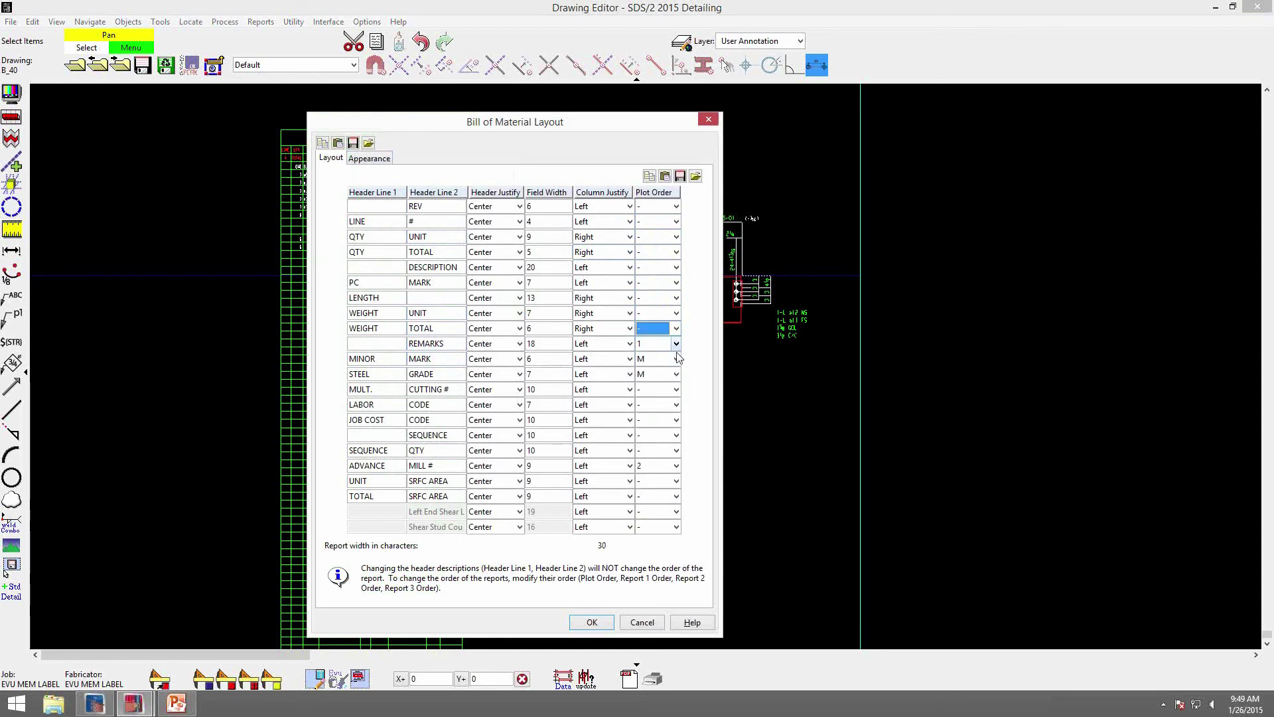
{"action": "left_click", "coordinate": [677, 344]}
{"action": "left_click", "coordinate": [677, 344]}
{"action": "left_click", "coordinate": [662, 359]}
Set the plot order of the Minor Mark, Steel Grade and Advance Mill # columns to Inactive.
{"action": "left_click", "coordinate": [677, 359]}
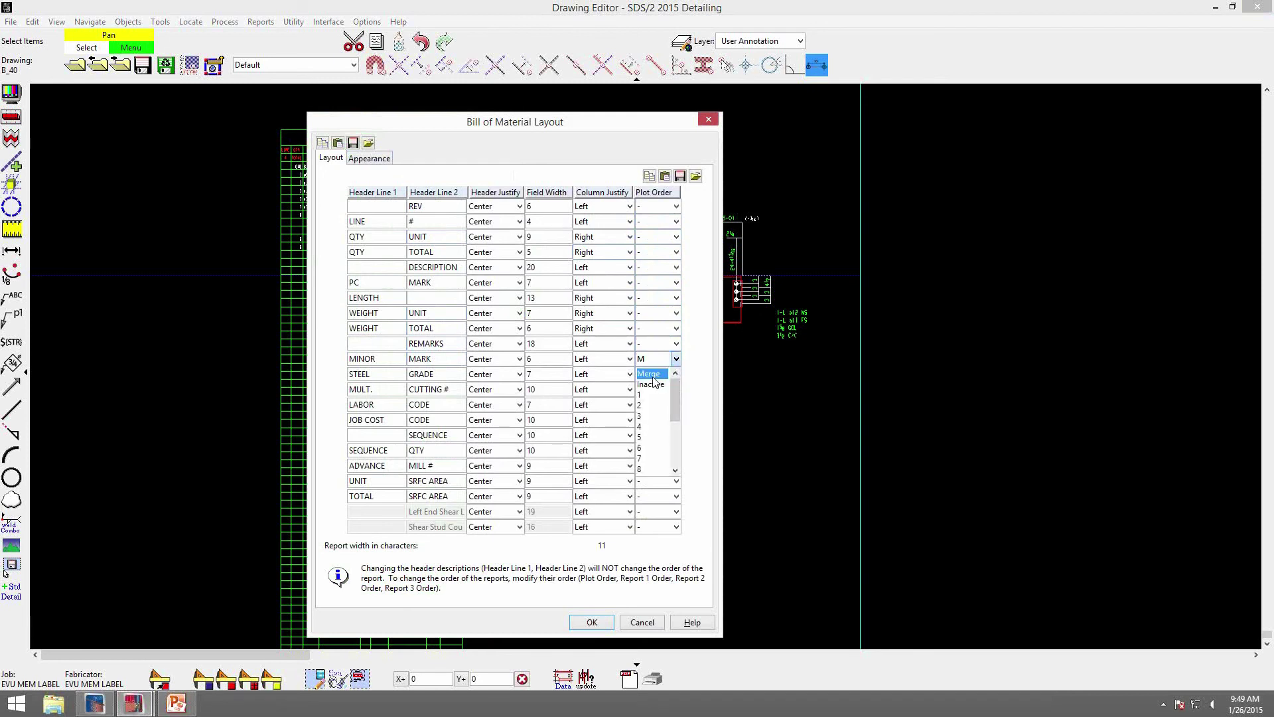
{"action": "left_click", "coordinate": [651, 384]}
{"action": "left_click", "coordinate": [677, 375]}
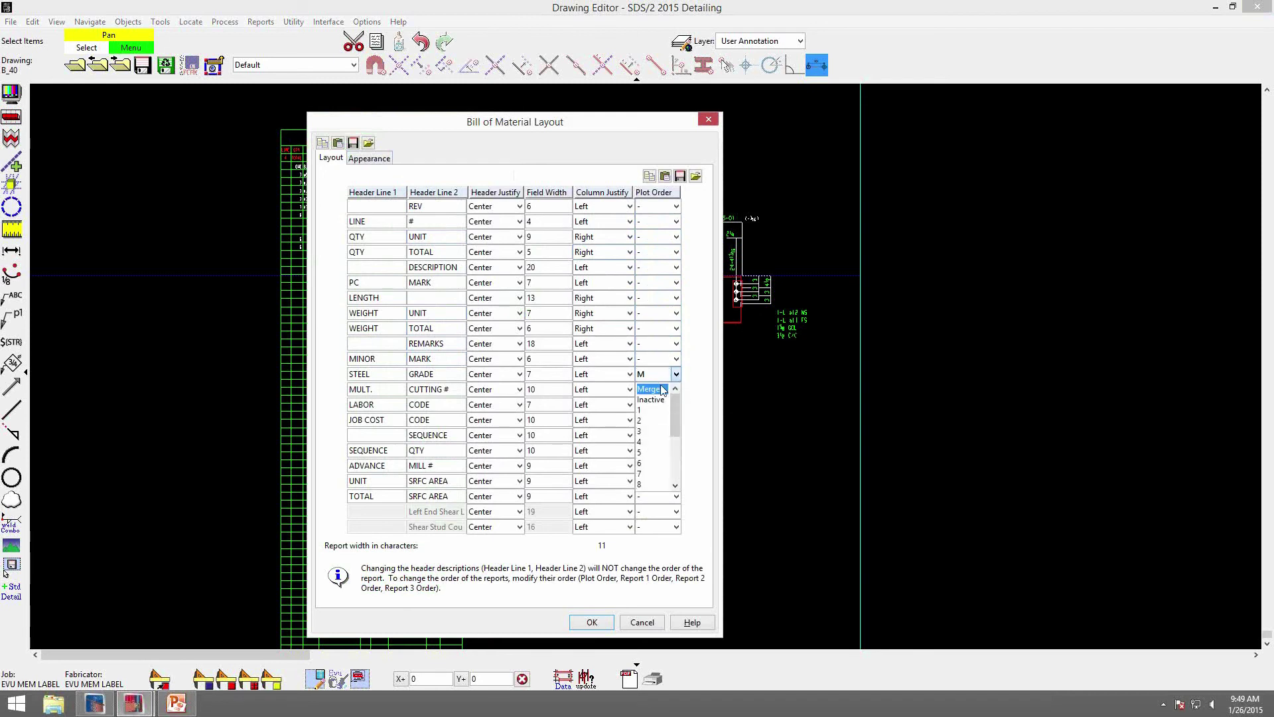
{"action": "left_click", "coordinate": [653, 400]}
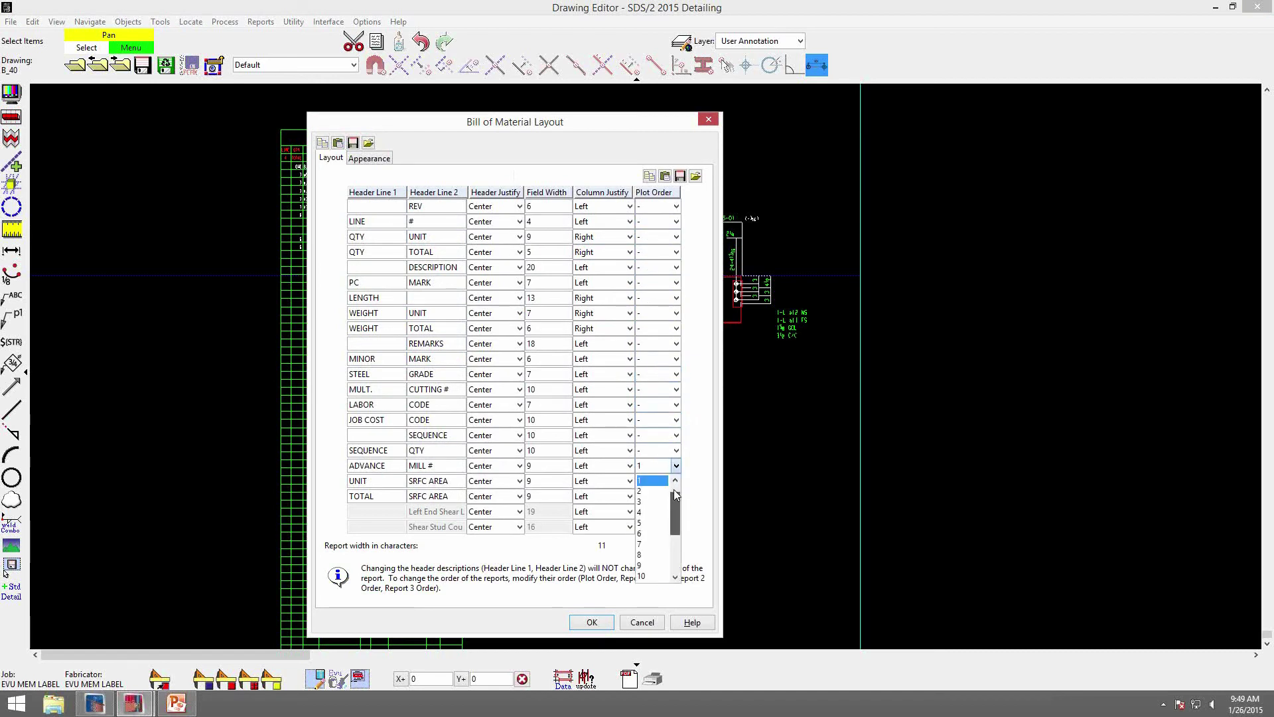
{"action": "scroll", "coordinate": [676, 495], "scroll_direction": "up", "scroll_amount": 1}
{"action": "left_click", "coordinate": [652, 480]}
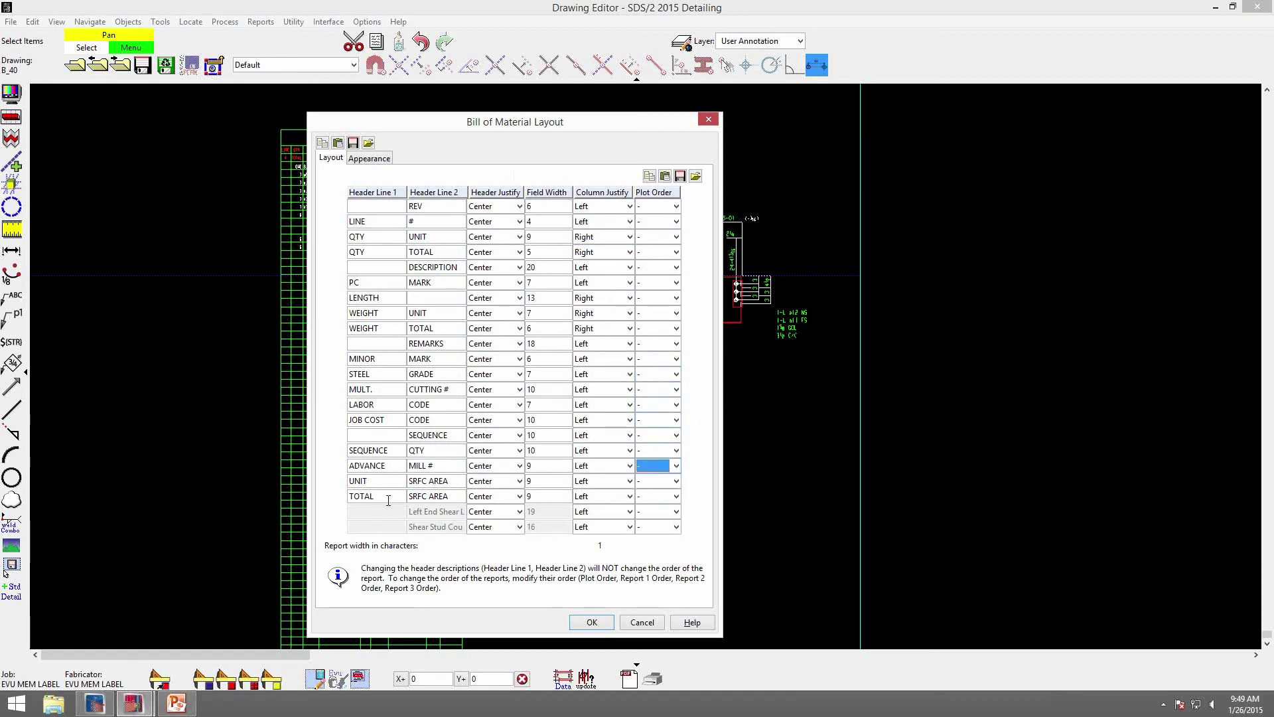
Set the plot order of Unit Srfc Area to 1 and Left End Shear Load to 2, and apply the layout.
{"action": "left_click", "coordinate": [676, 481]}
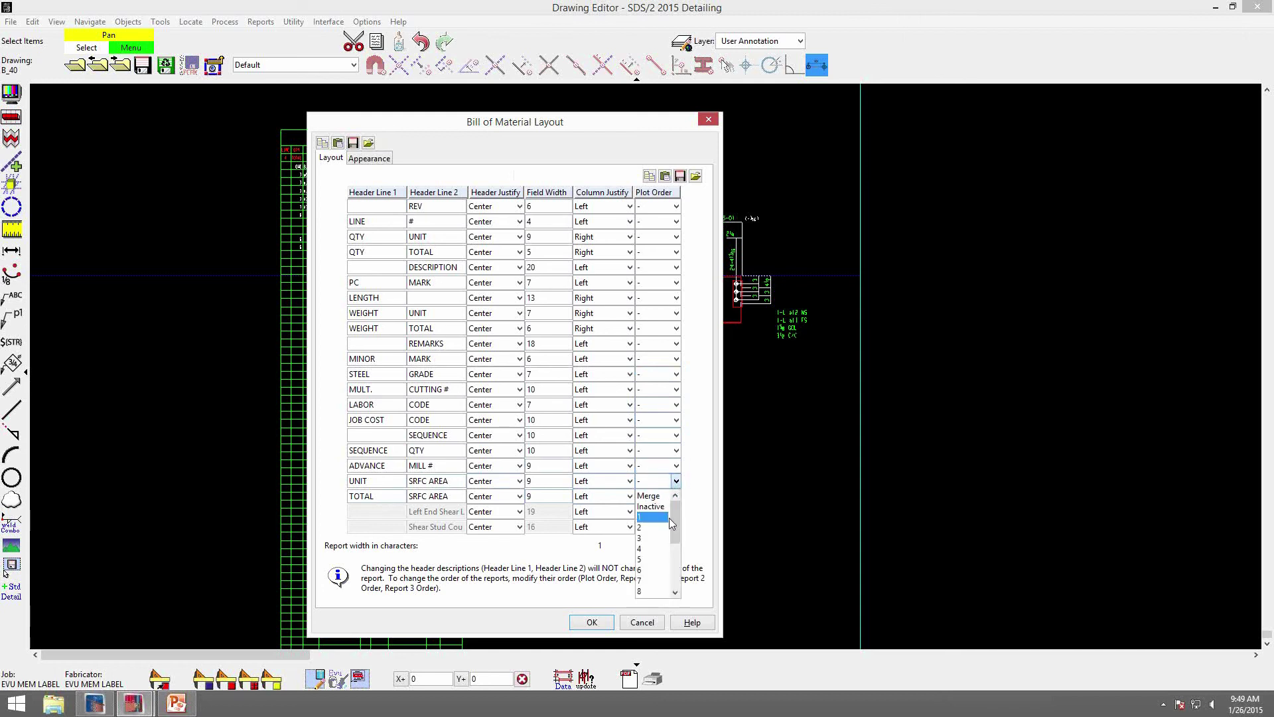
{"action": "left_click", "coordinate": [645, 519]}
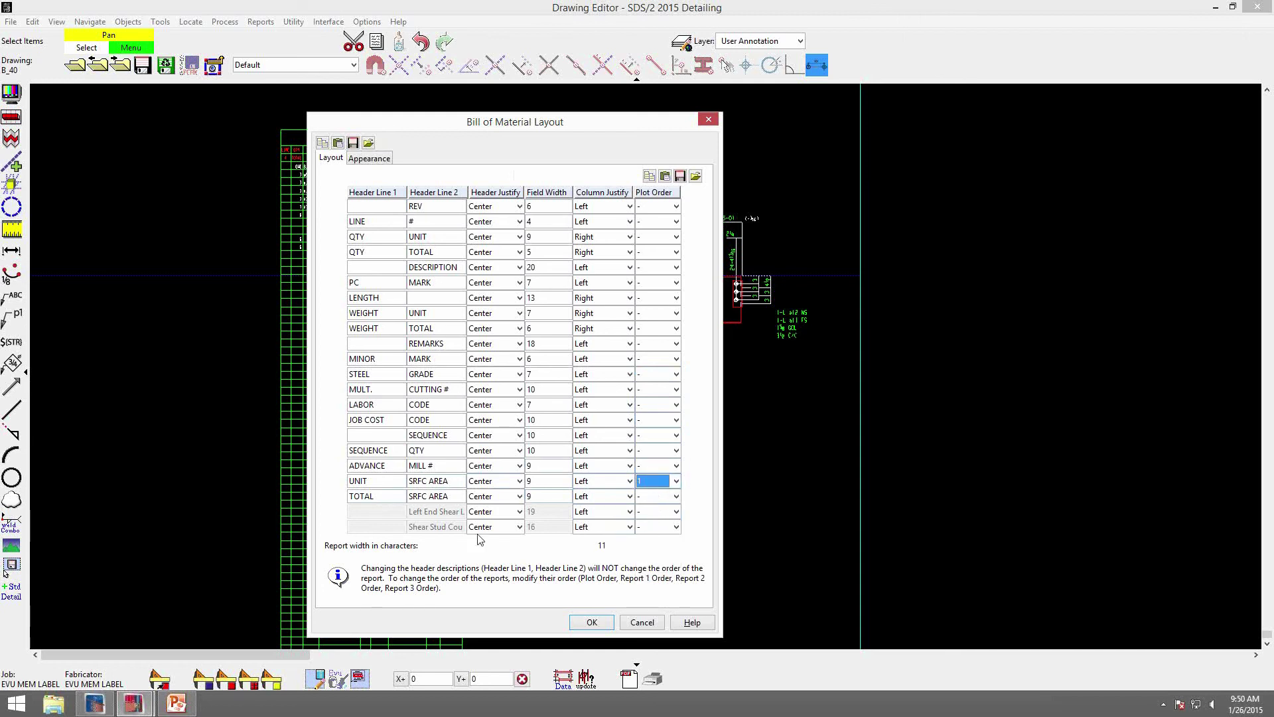
{"action": "left_click", "coordinate": [675, 511]}
{"action": "left_click", "coordinate": [641, 559]}
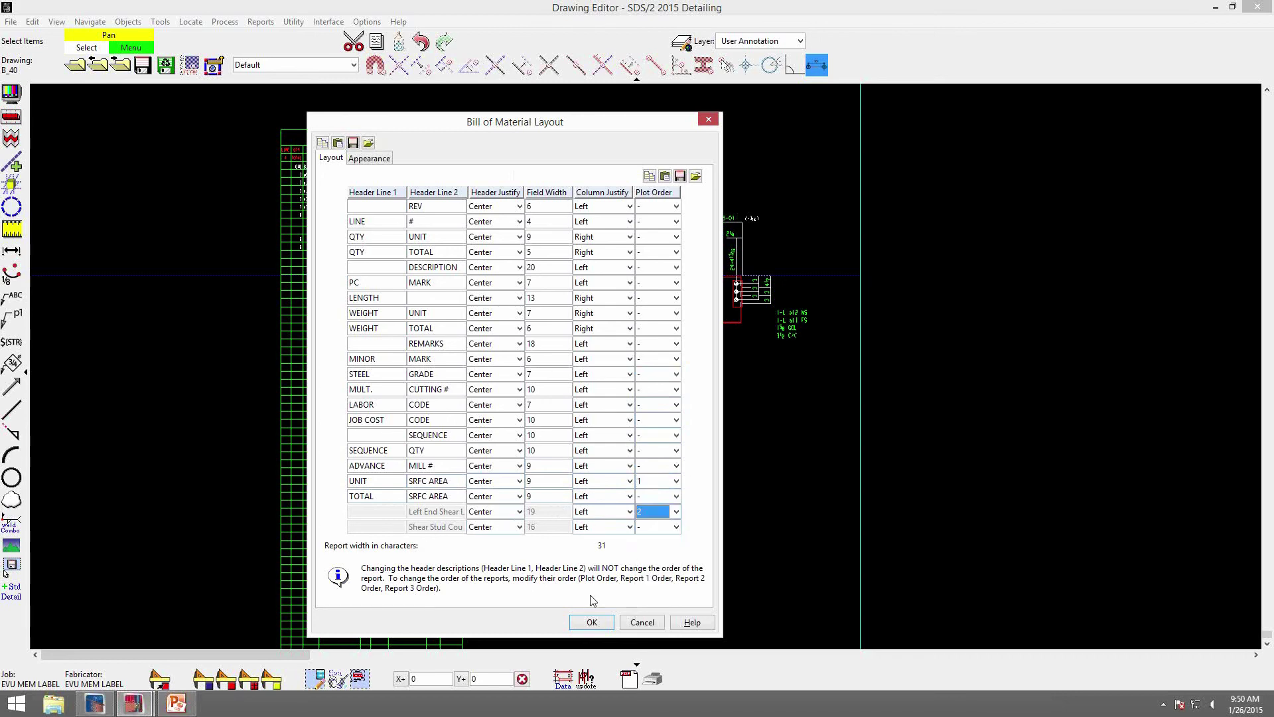
{"action": "left_click", "coordinate": [592, 623]}
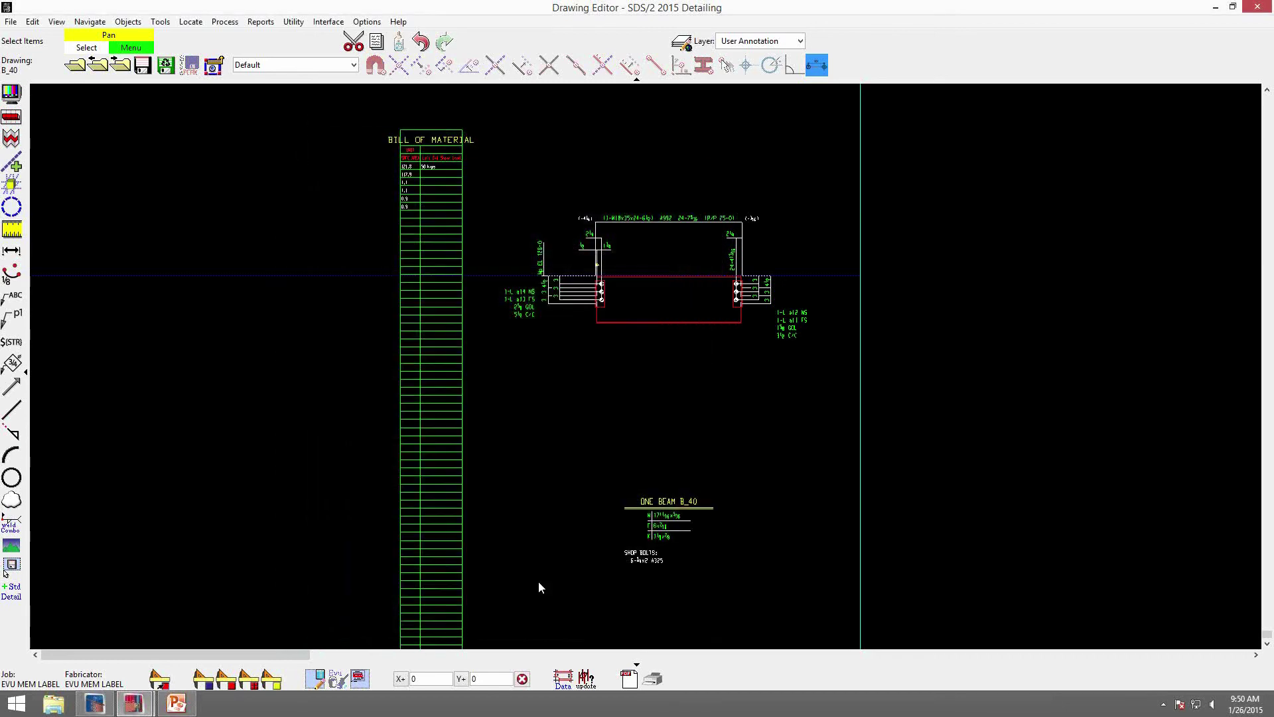
Set the B_40 bill of material's minimum number of rows to 5.
{"action": "double_click", "coordinate": [439, 250]}
{"action": "left_click", "coordinate": [370, 157]}
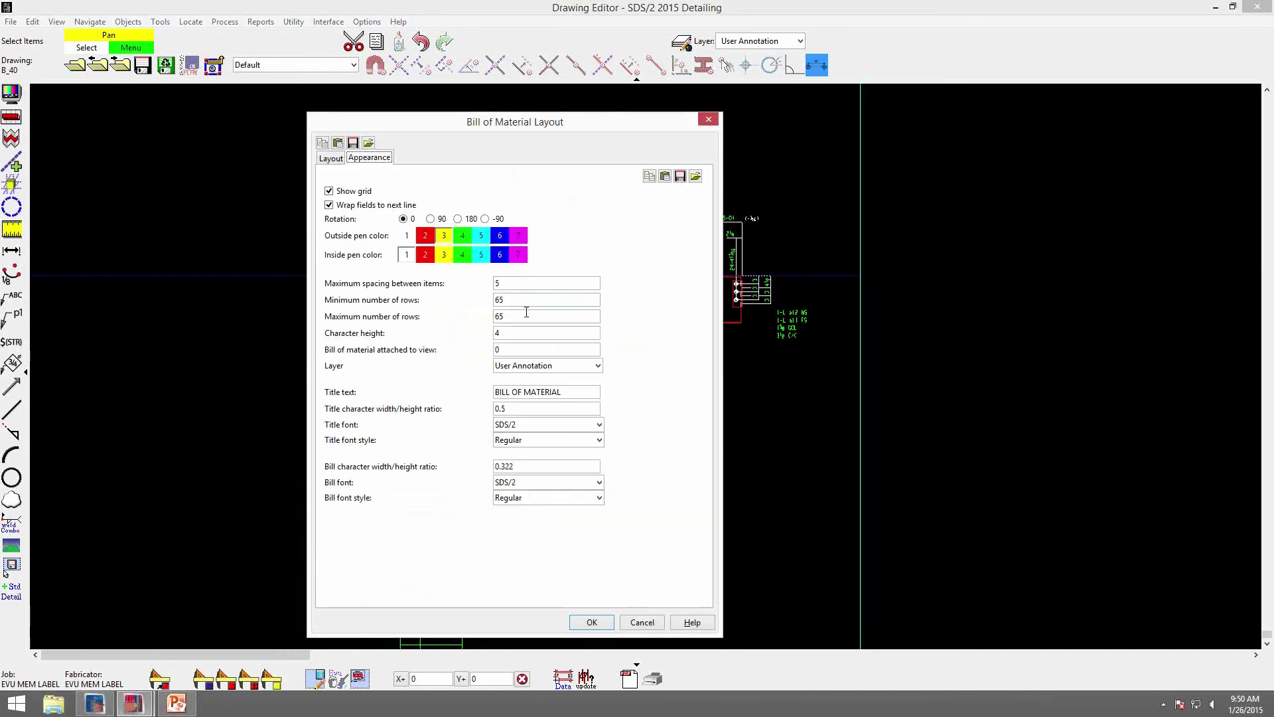
{"action": "left_click_drag", "start_coordinate": [526, 301], "coordinate": [478, 299]}
{"action": "type", "text": "5"}
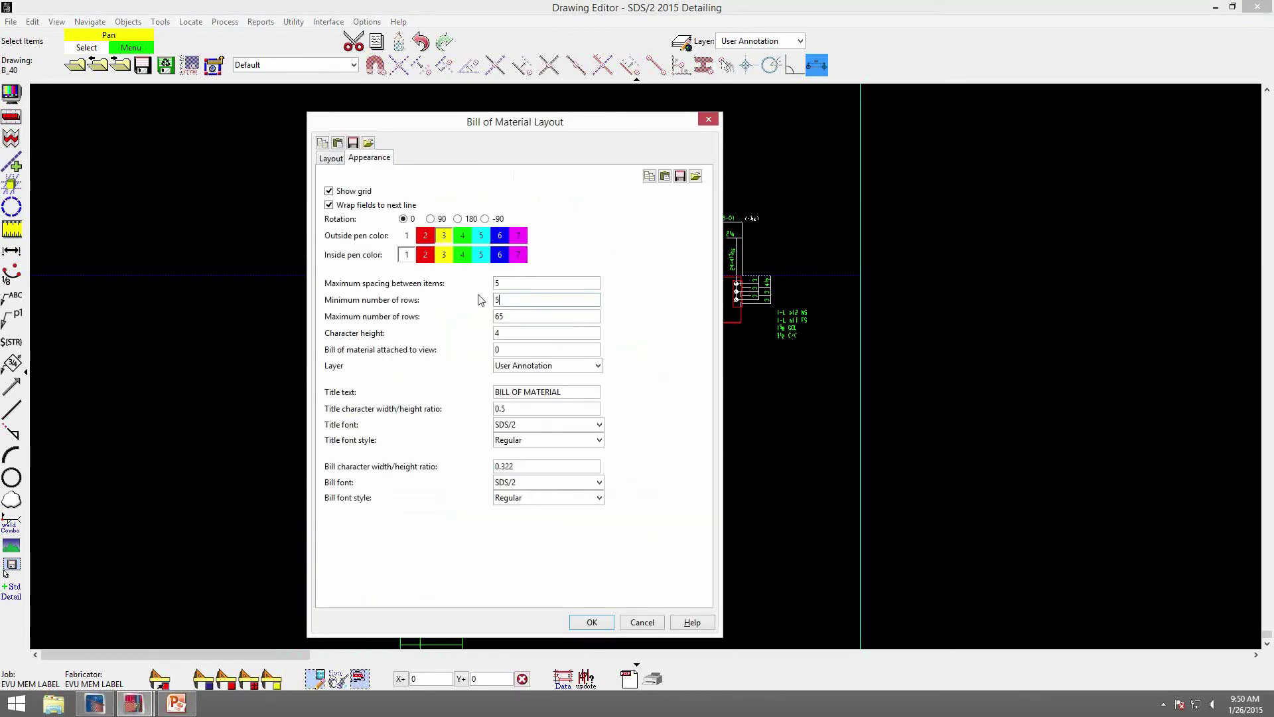
{"action": "left_click", "coordinate": [593, 623]}
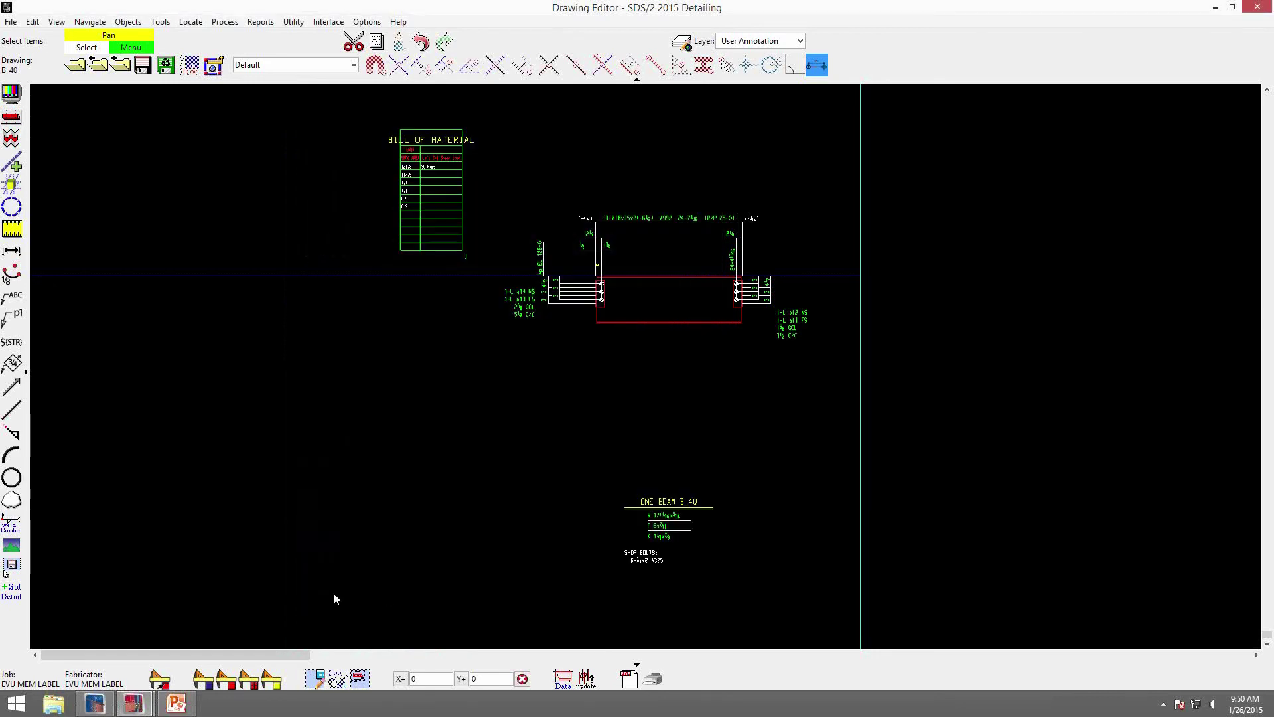
Set the bill's title character width/height ratio to 0.3 so the title fits inside the table.
{"action": "double_click", "coordinate": [443, 197]}
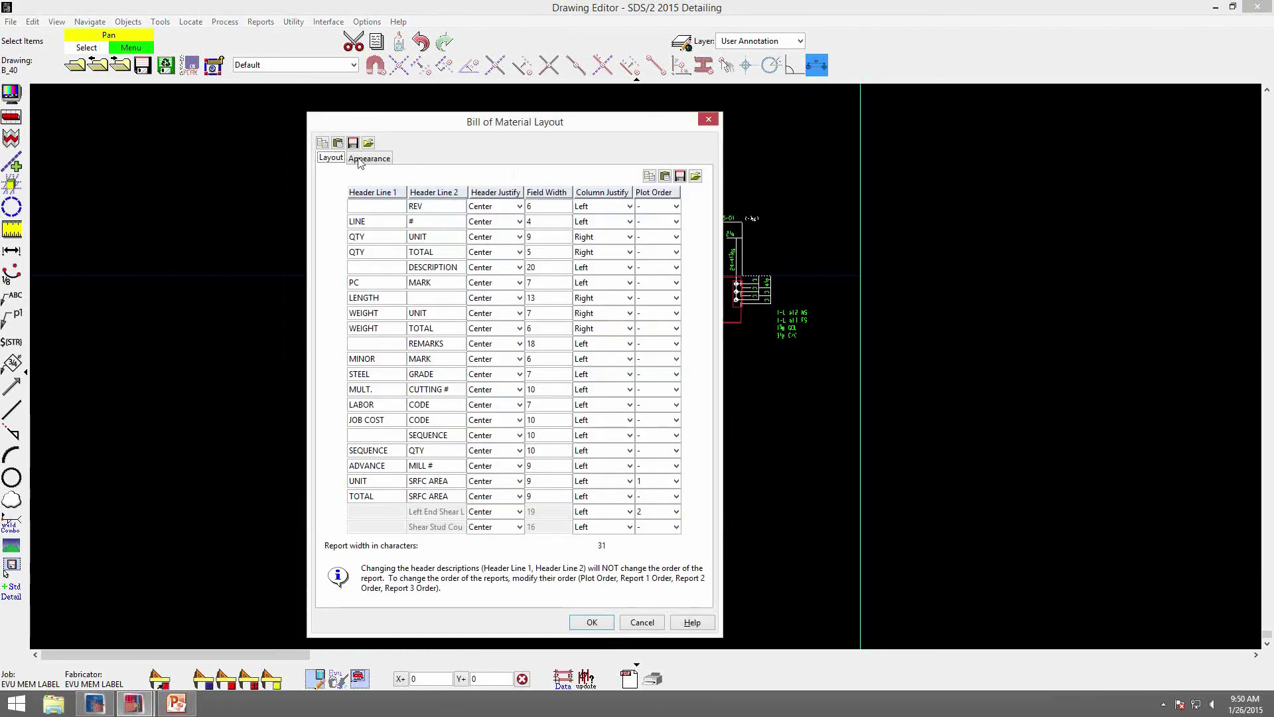
{"action": "left_click", "coordinate": [371, 158]}
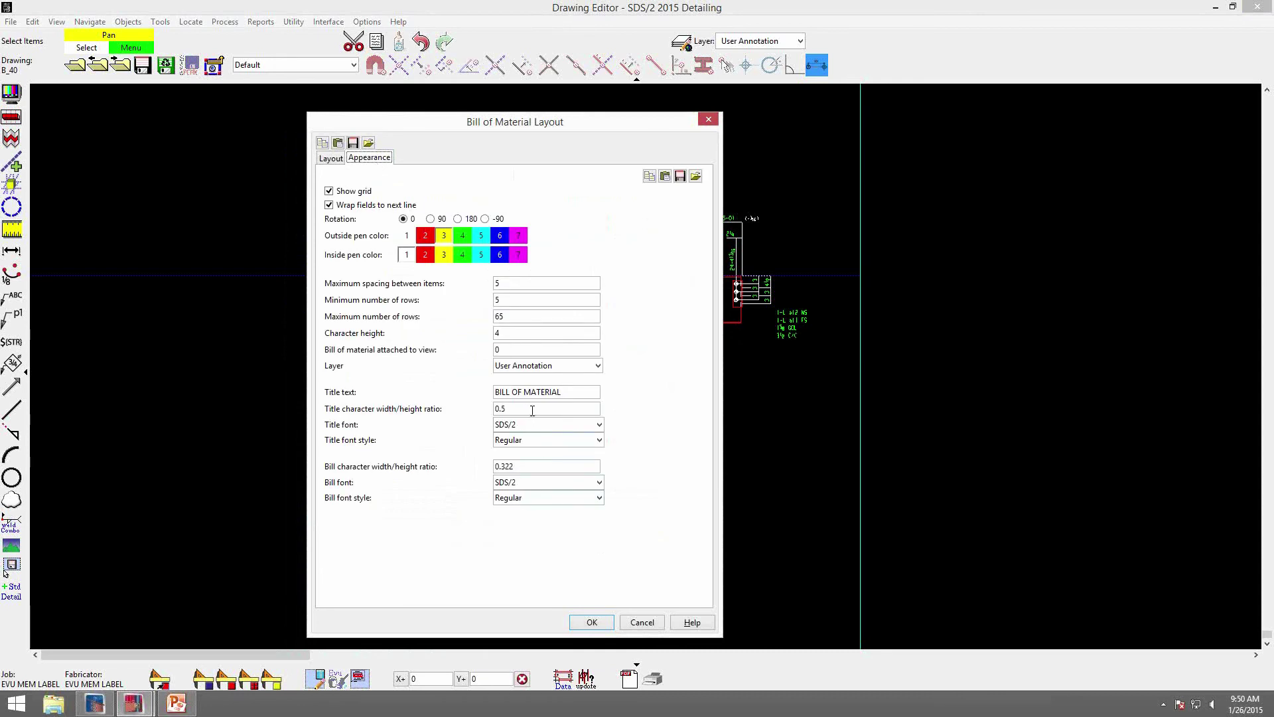
{"action": "double_click", "coordinate": [533, 409]}
{"action": "type", "text": "1"}
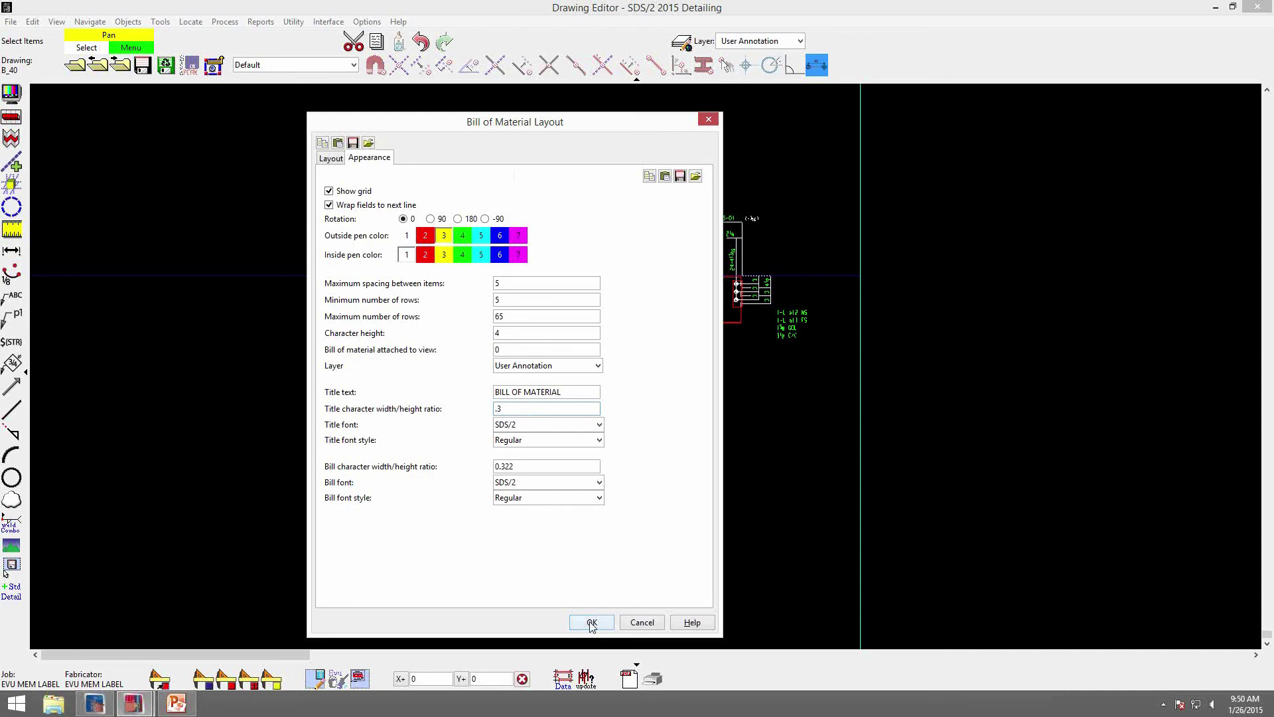
{"action": "left_click", "coordinate": [590, 622]}
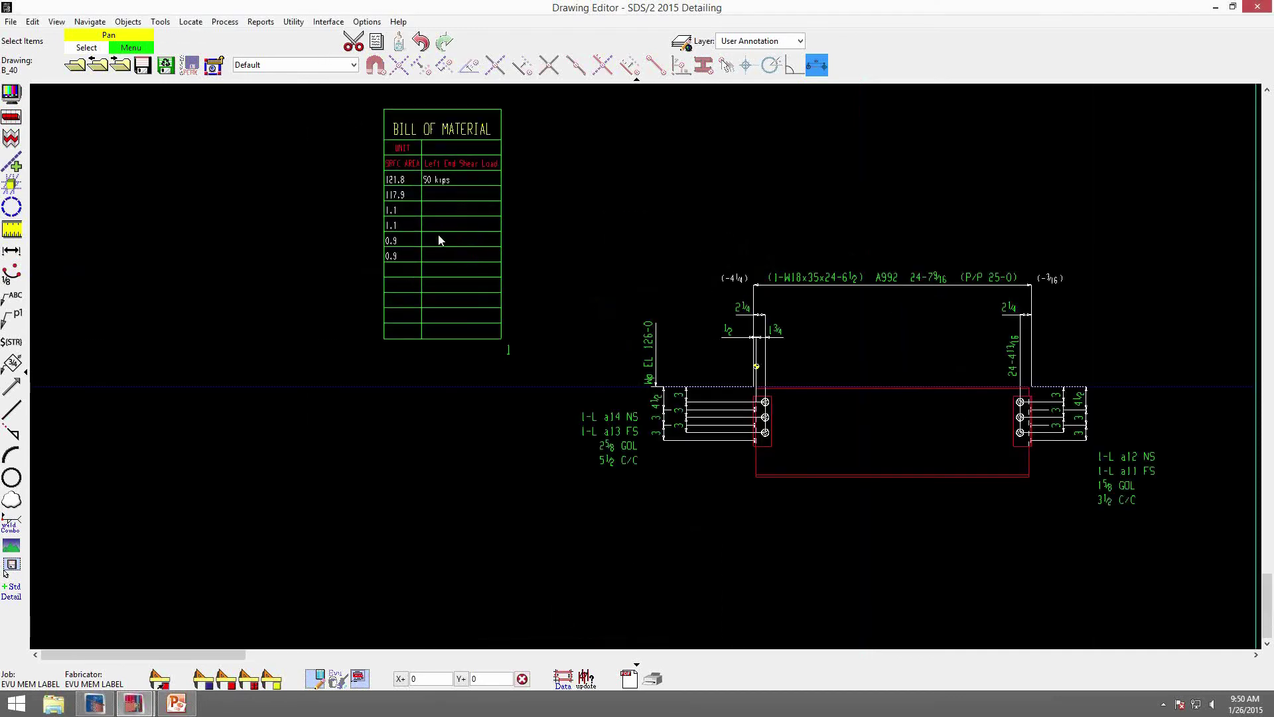
Move the bill of material lower, to the open area below and left of the beam, and increase its character height.
{"action": "mouse_move", "coordinate": [439, 224]}
{"action": "left_mouse_down"}
{"action": "mouse_move", "coordinate": [480, 472]}
{"action": "mouse_move", "coordinate": [458, 461]}
{"action": "left_mouse_up"}
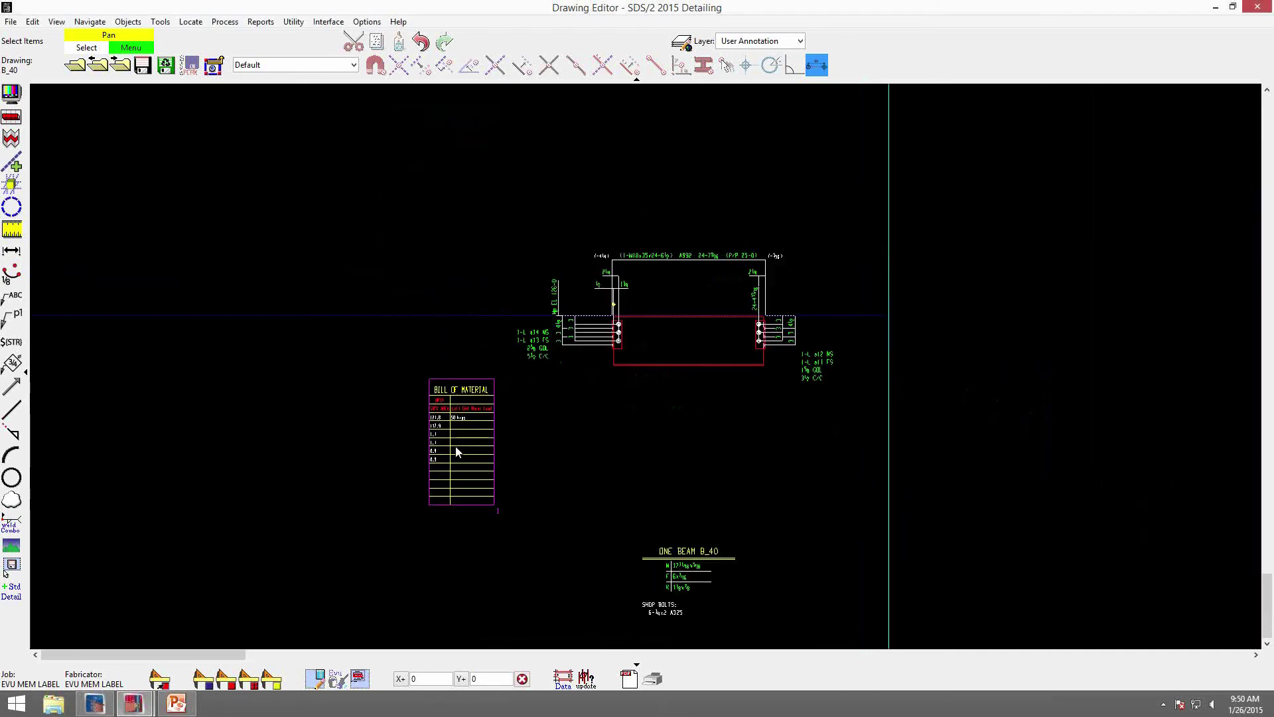
{"action": "double_click", "coordinate": [458, 452]}
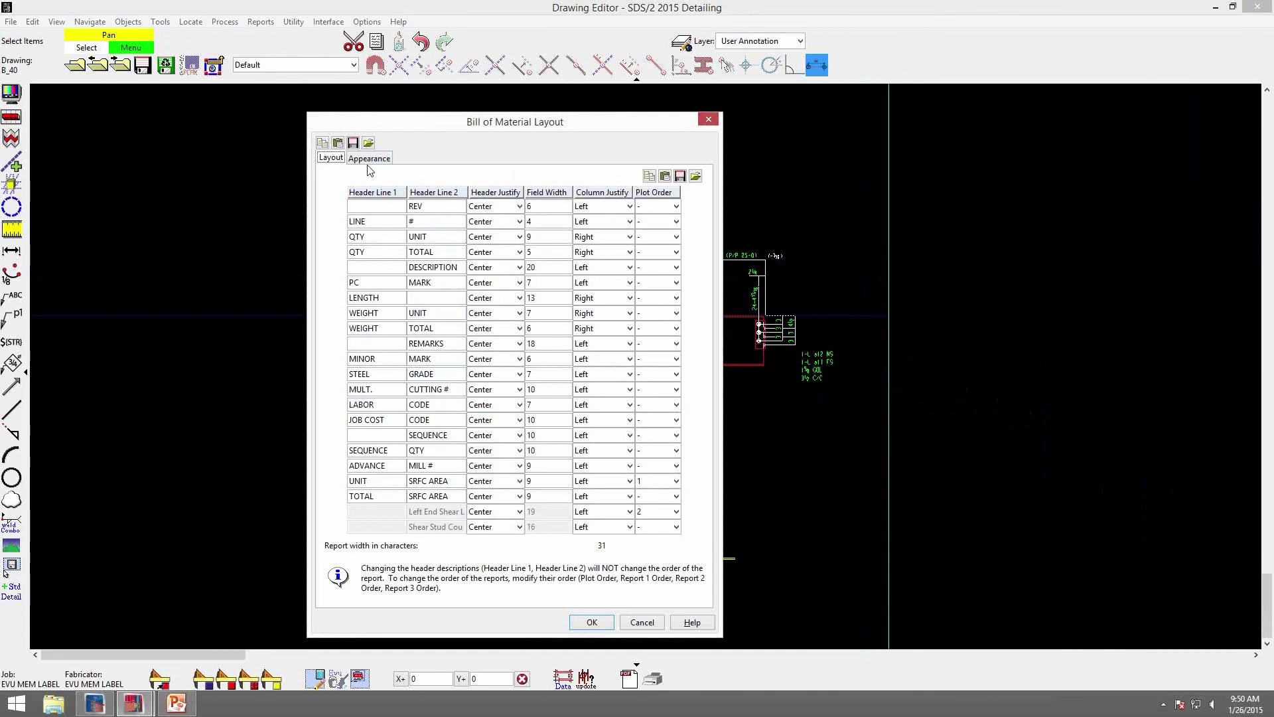
{"action": "left_click", "coordinate": [369, 159]}
{"action": "left_click", "coordinate": [517, 332]}
{"action": "key", "text": "shift+Home"}
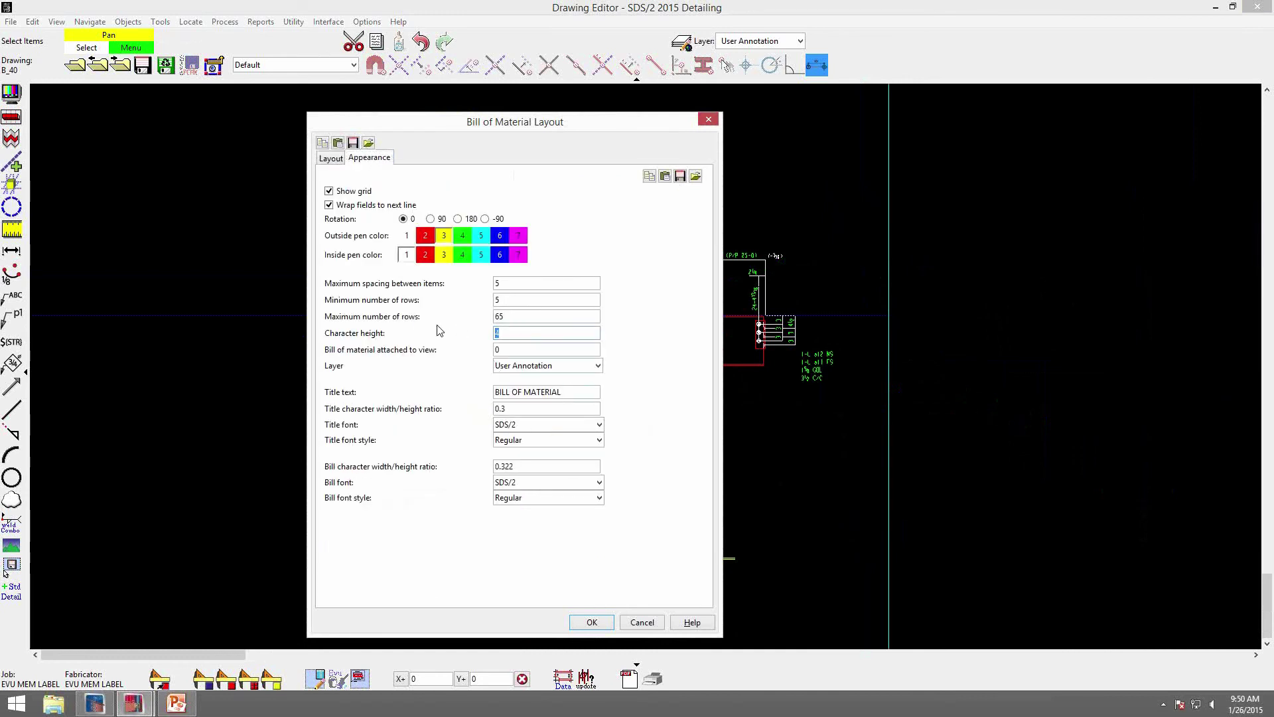
{"action": "left_click", "coordinate": [600, 622]}
Reposition the enlarged bill of material in the empty area just left of the beam.
{"action": "left_click_drag", "start_coordinate": [432, 470], "coordinate": [381, 372]}
{"action": "left_click", "coordinate": [428, 454]}
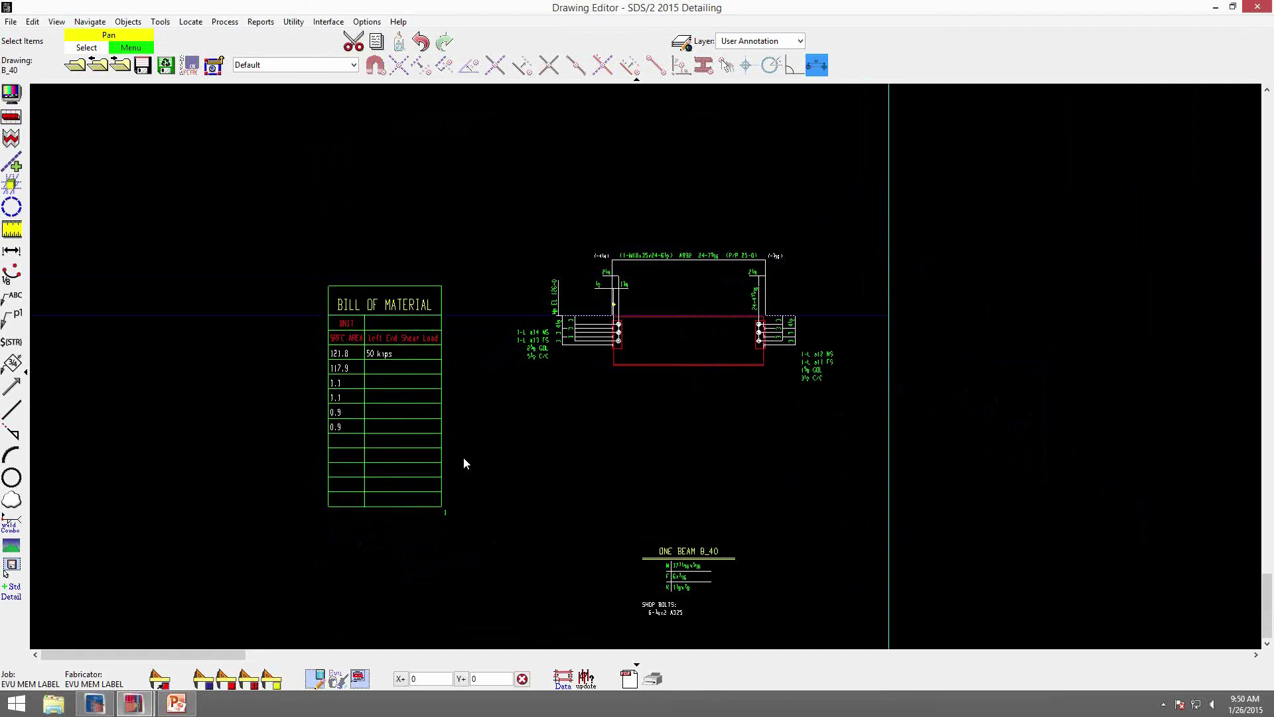
{"action": "left_click_drag", "start_coordinate": [370, 430], "coordinate": [405, 433]}
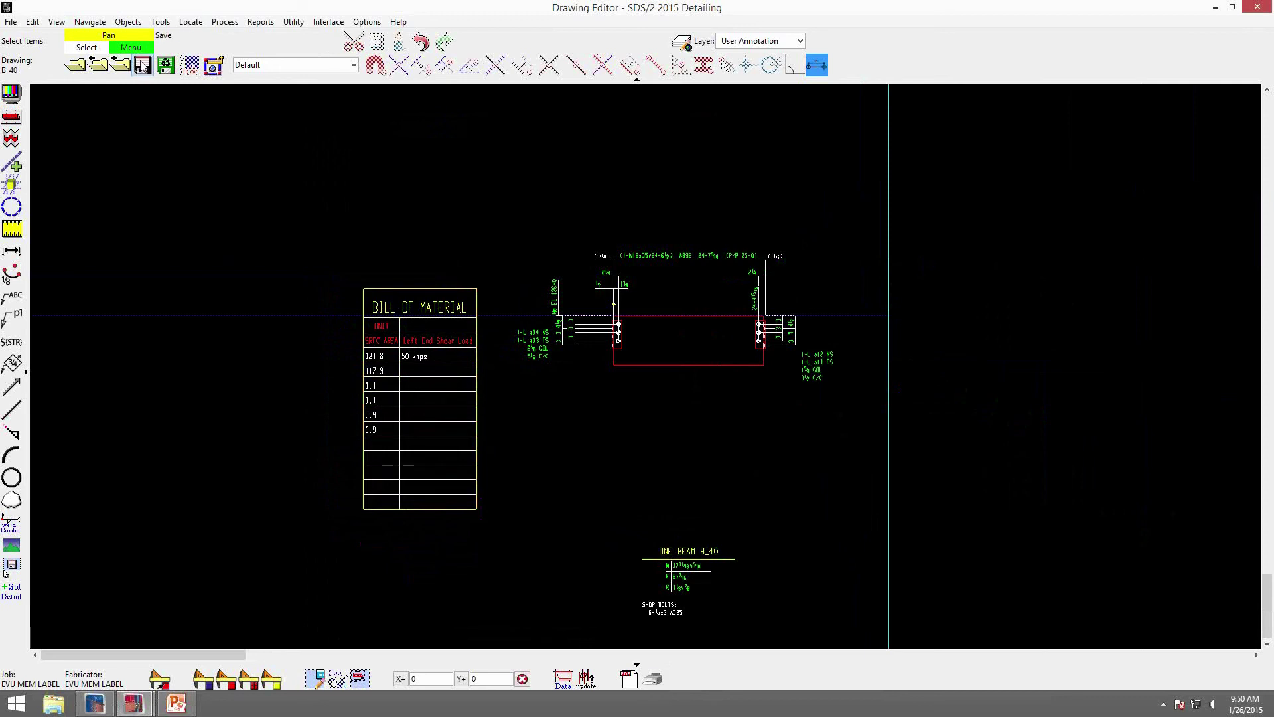
Save the B_40 detail and open detail sheet 1.
{"action": "left_click", "coordinate": [77, 66]}
{"action": "left_click", "coordinate": [683, 326]}
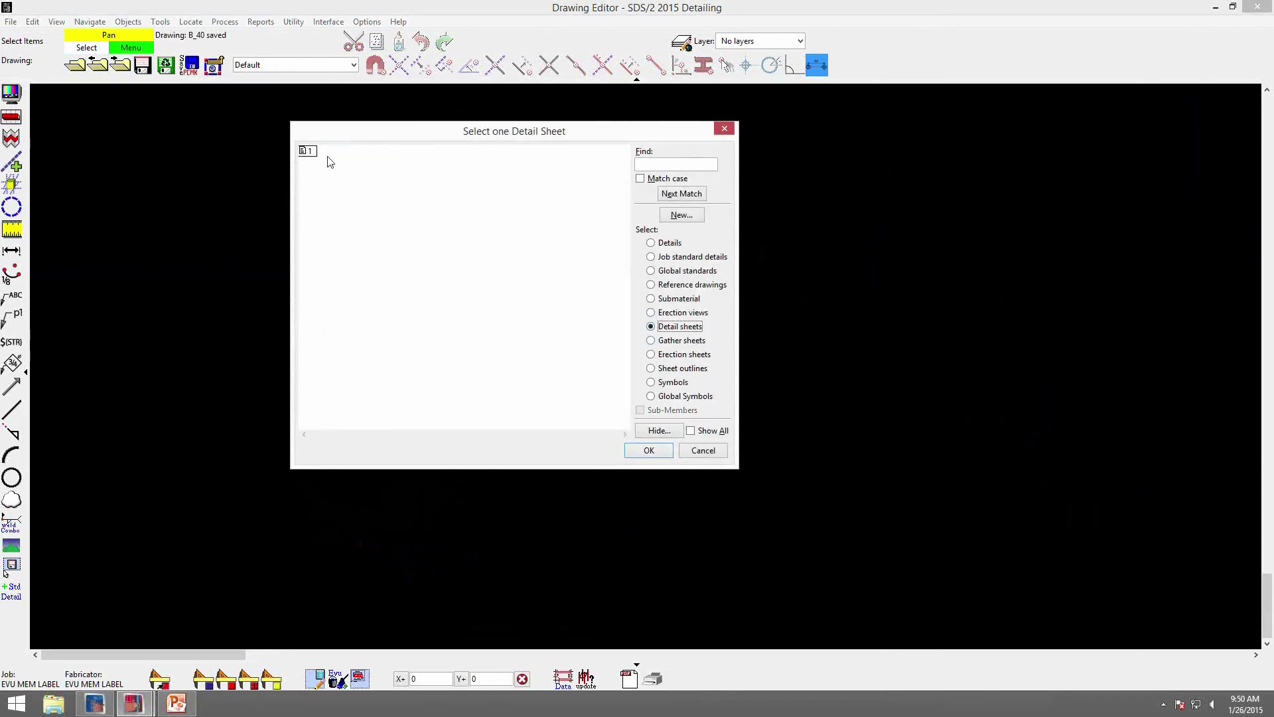
{"action": "double_click", "coordinate": [307, 151]}
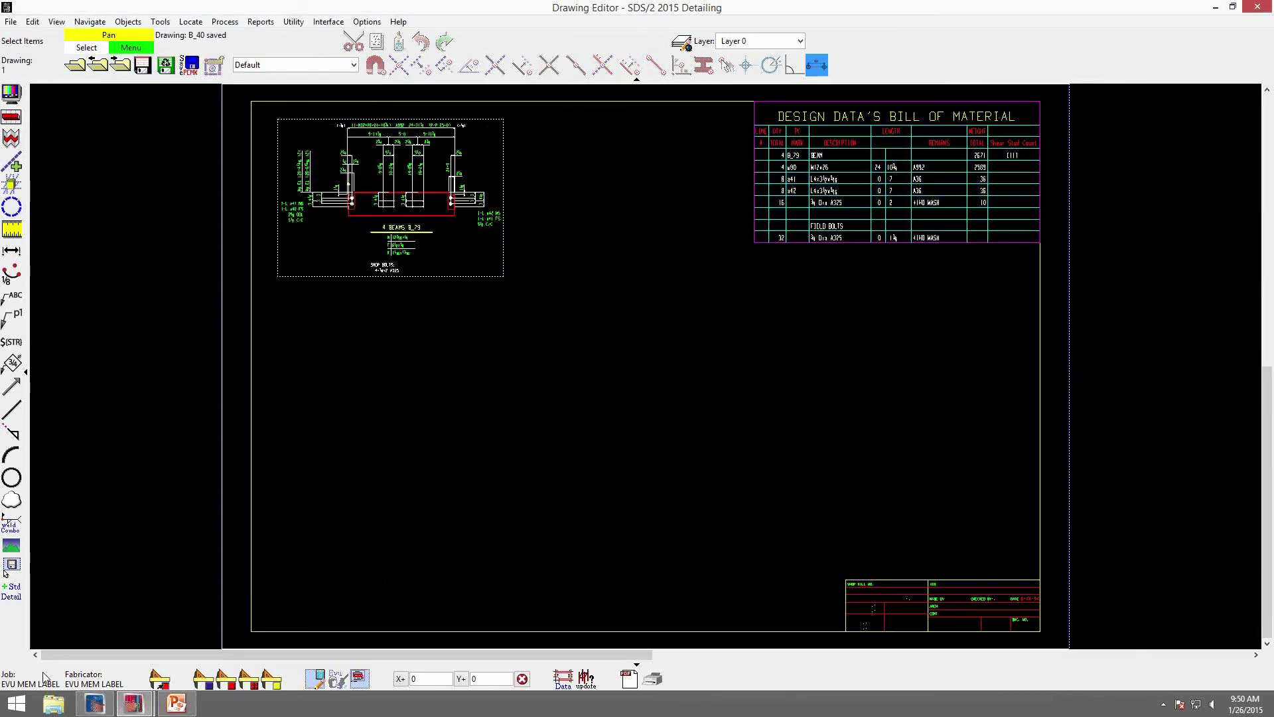
Add the B_40 detail to the sheet in the empty space below the B_79 detail.
{"action": "left_click", "coordinate": [11, 591]}
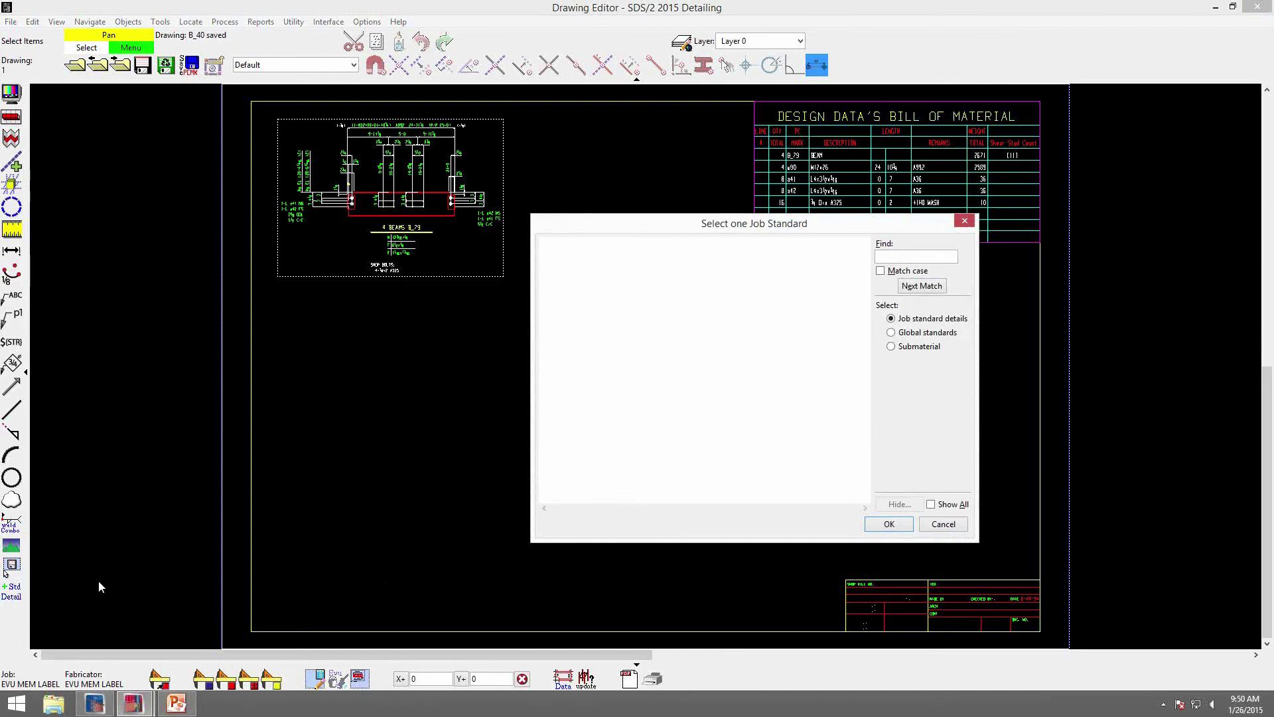
{"action": "left_click", "coordinate": [946, 525]}
{"action": "left_click", "coordinate": [358, 678]}
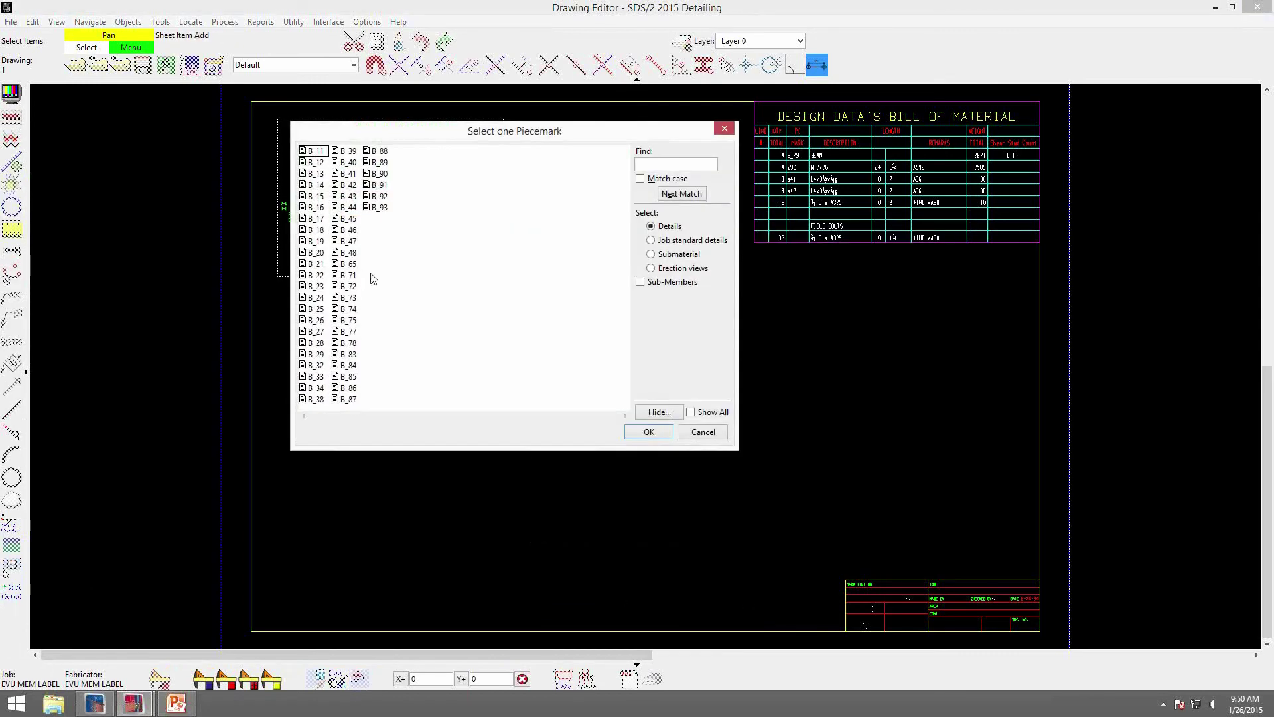
{"action": "left_click", "coordinate": [337, 162]}
{"action": "left_click", "coordinate": [649, 432]}
{"action": "left_click", "coordinate": [308, 575]}
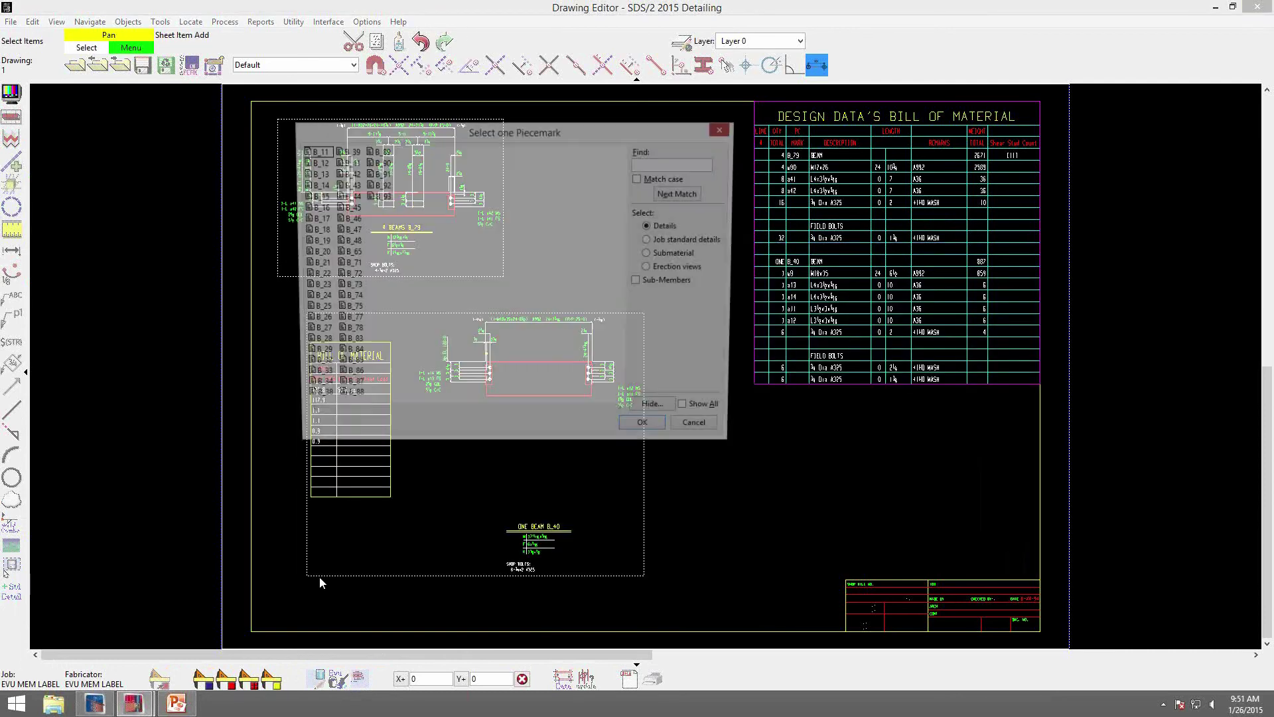
{"action": "left_click", "coordinate": [649, 432]}
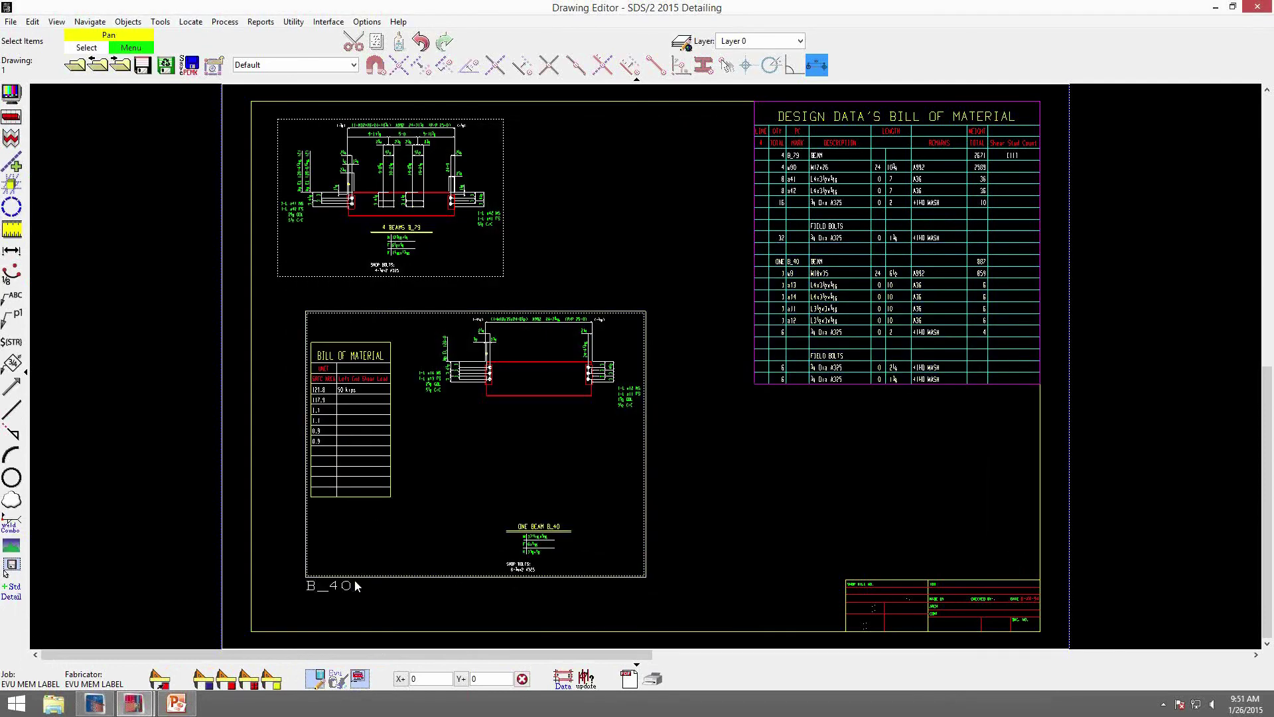